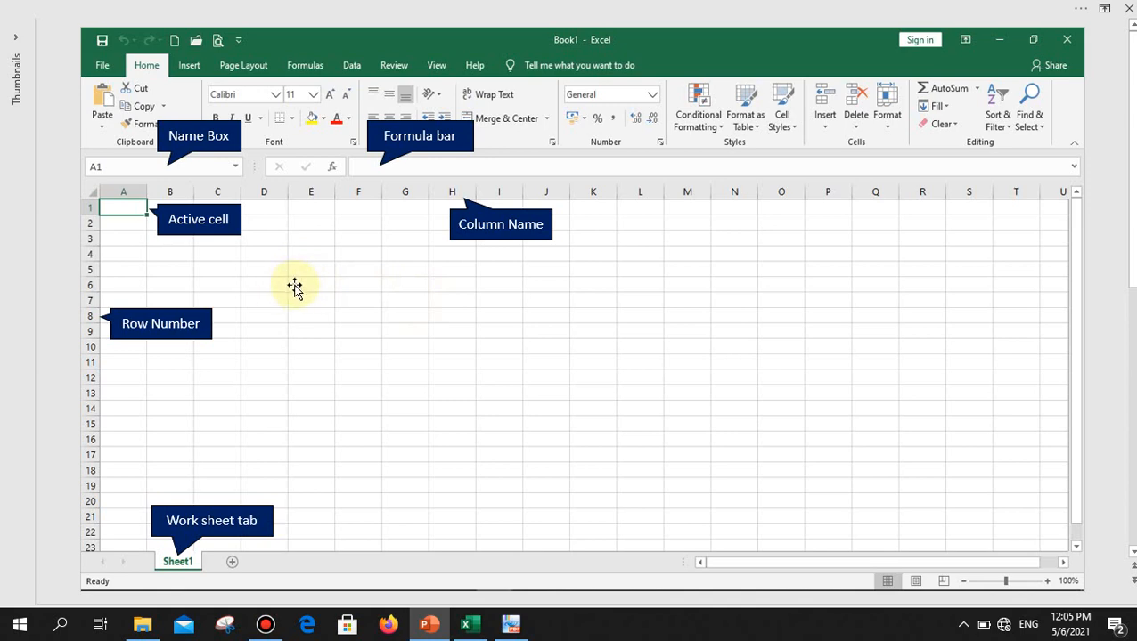
# Step: Switch from the slides to the blank Excel workbook and select several cells in turn, such as C4, F6 and A1, to examine their addresses
pyautogui.scroll(-1, 295, 288)
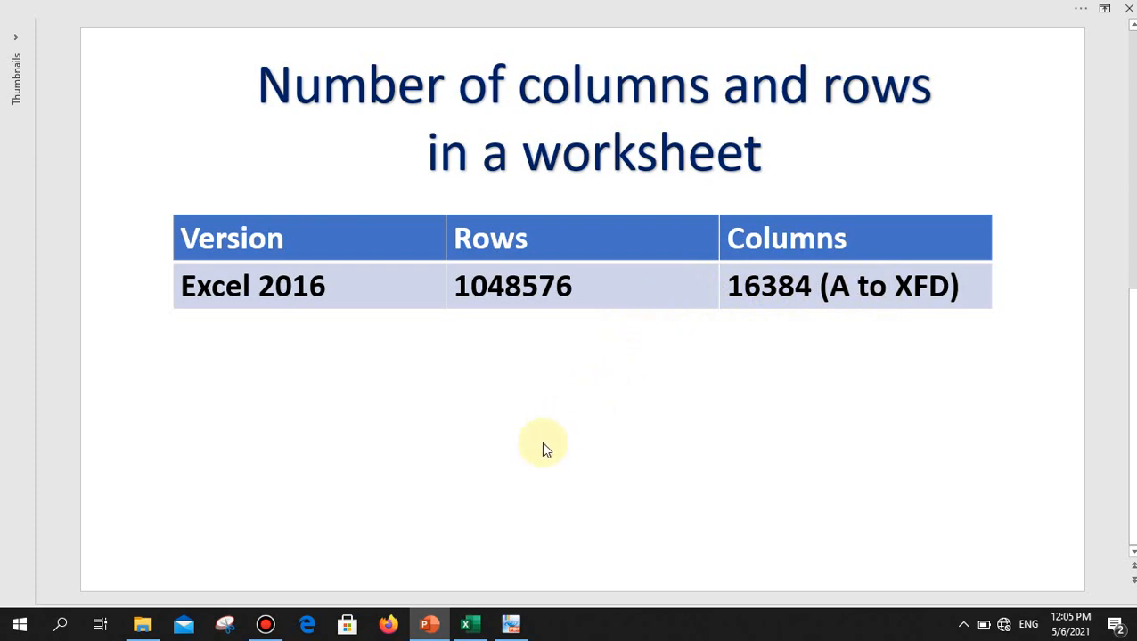
pyautogui.click(465, 627)
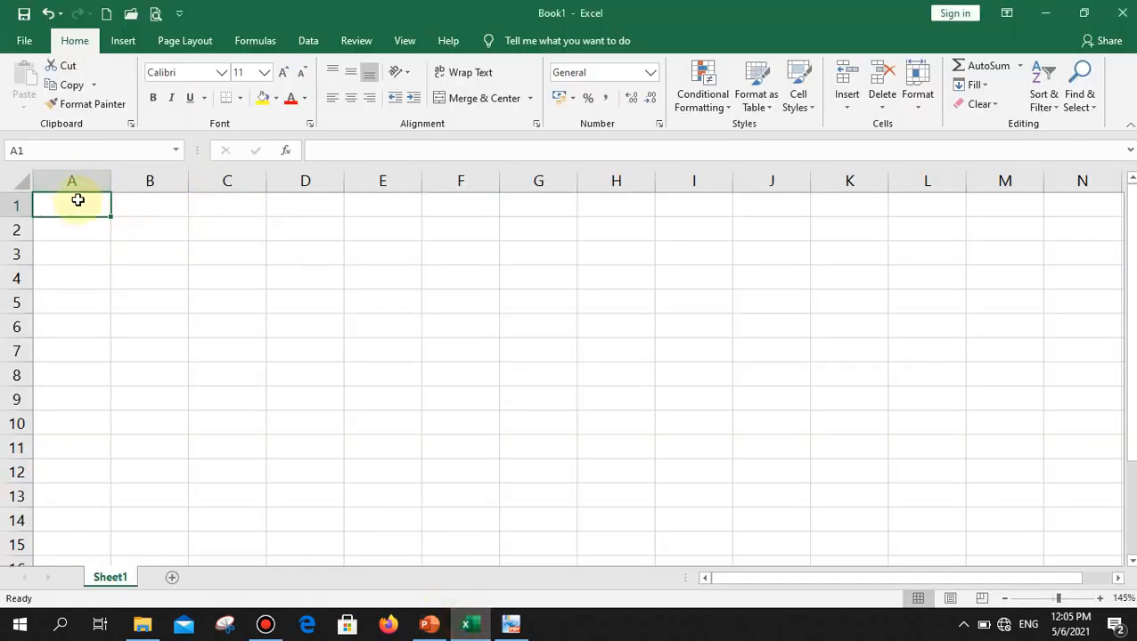
pyautogui.click(243, 287)
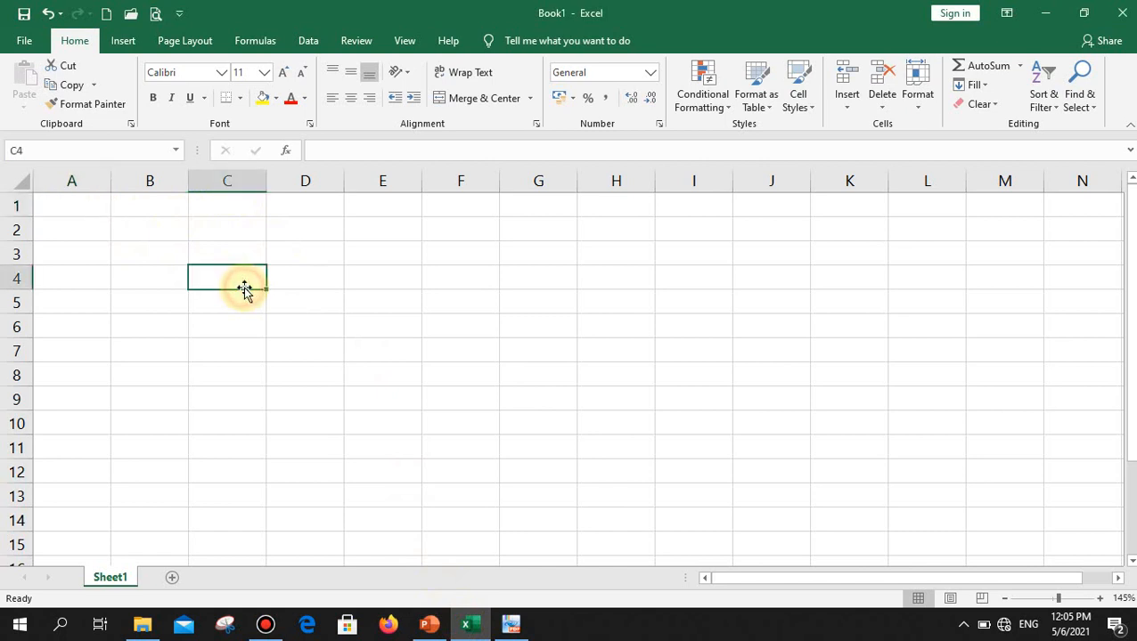
pyautogui.click(433, 332)
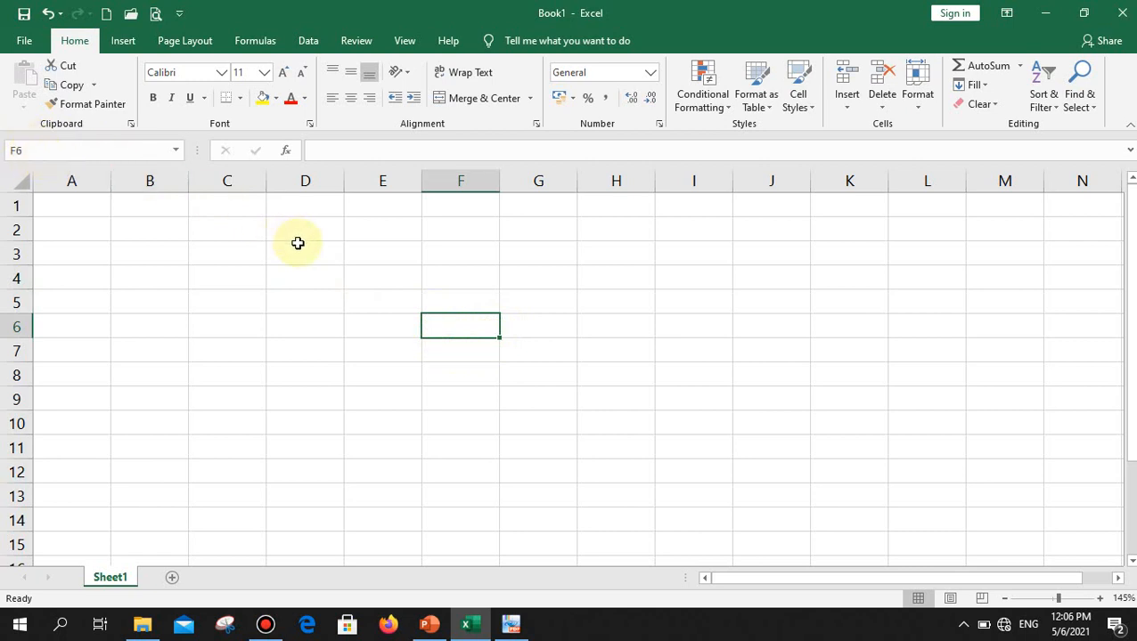
pyautogui.click(302, 282)
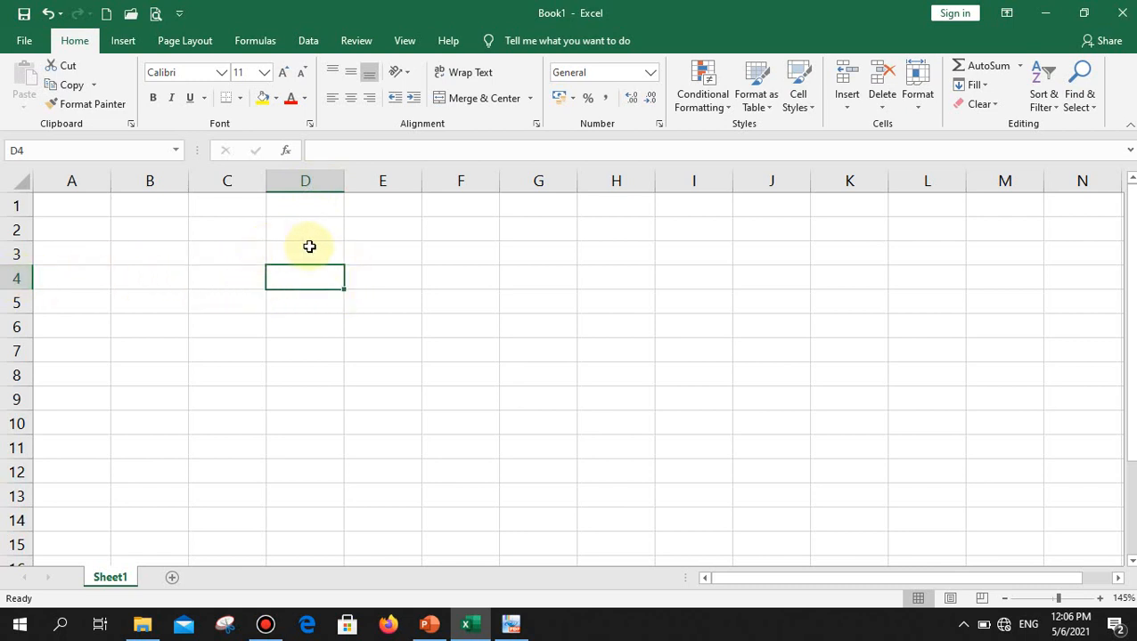
pyautogui.click(460, 231)
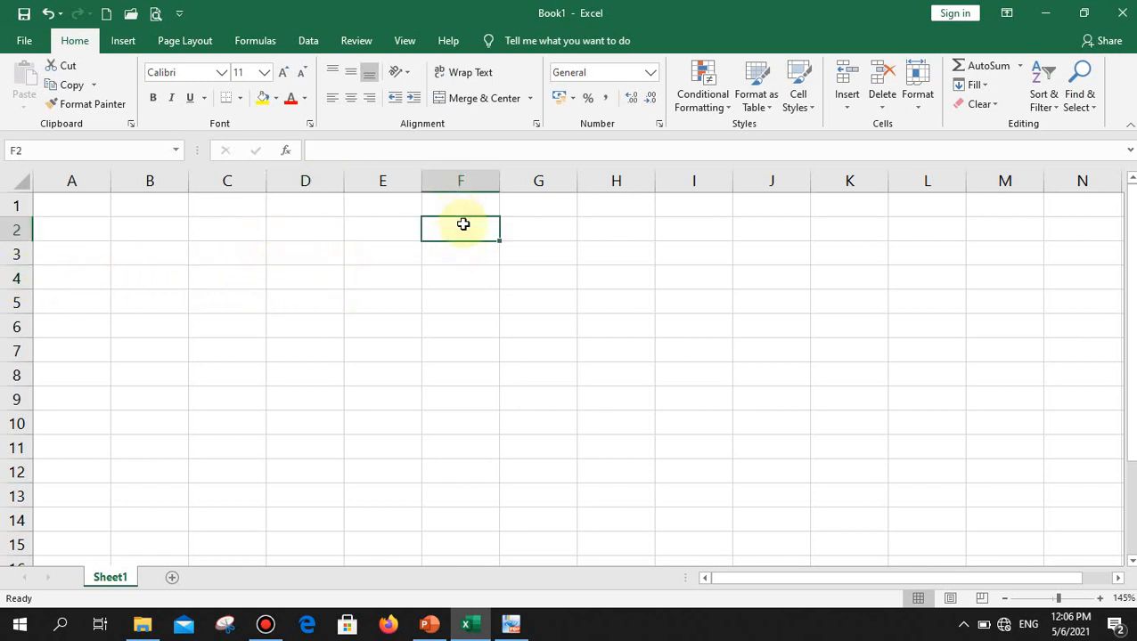
pyautogui.click(140, 302)
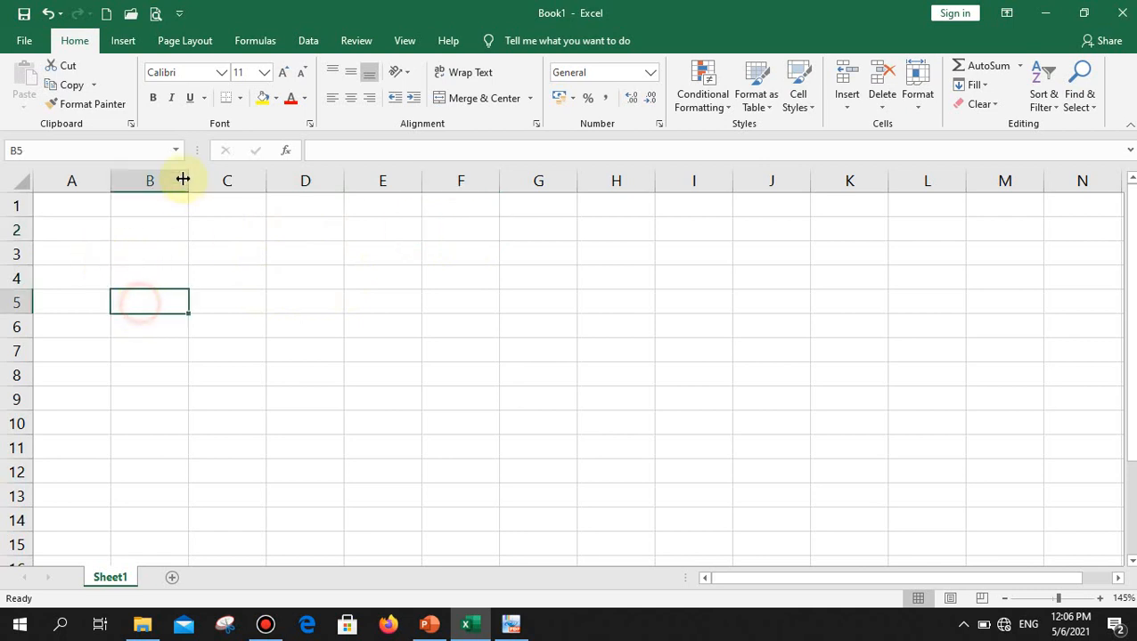
pyautogui.click(73, 212)
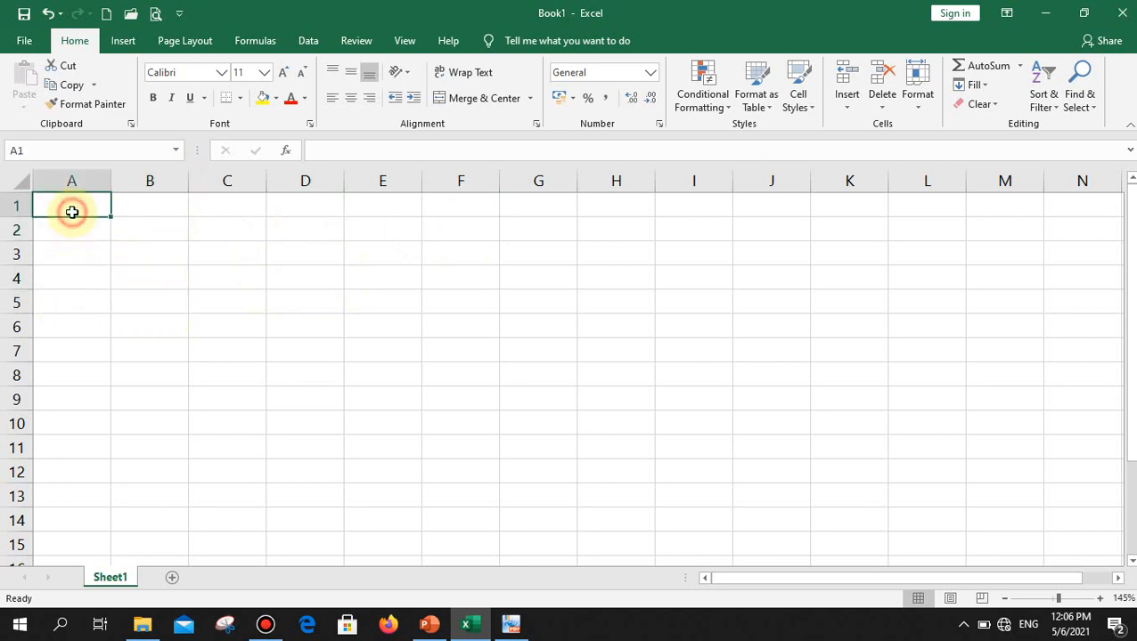
pyautogui.click(192, 281)
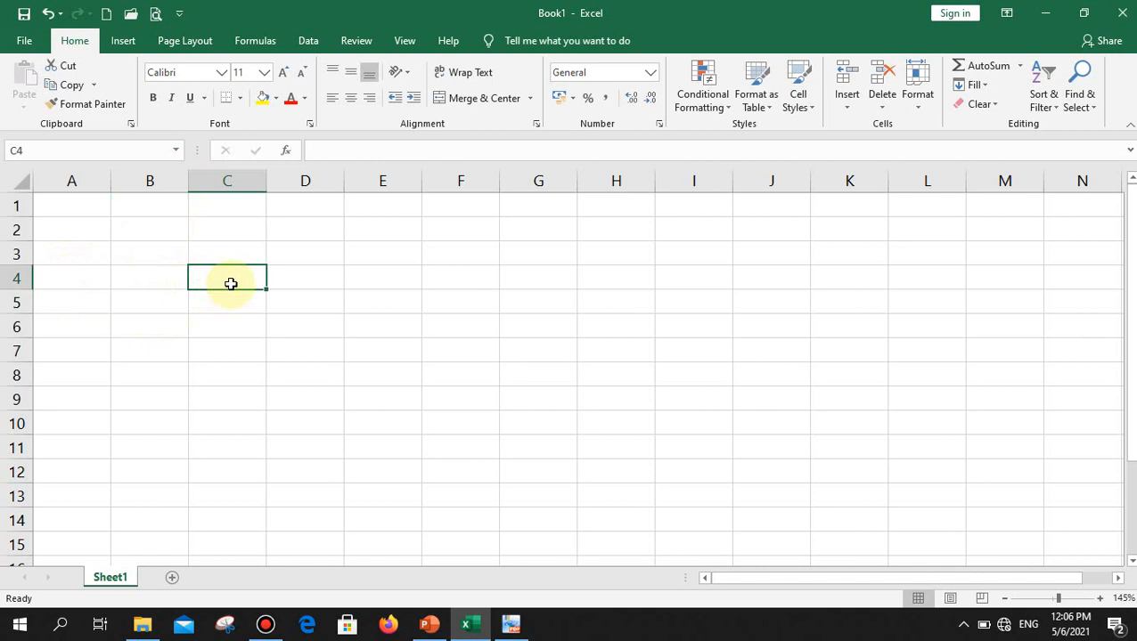
pyautogui.click(378, 284)
pyautogui.click(468, 306)
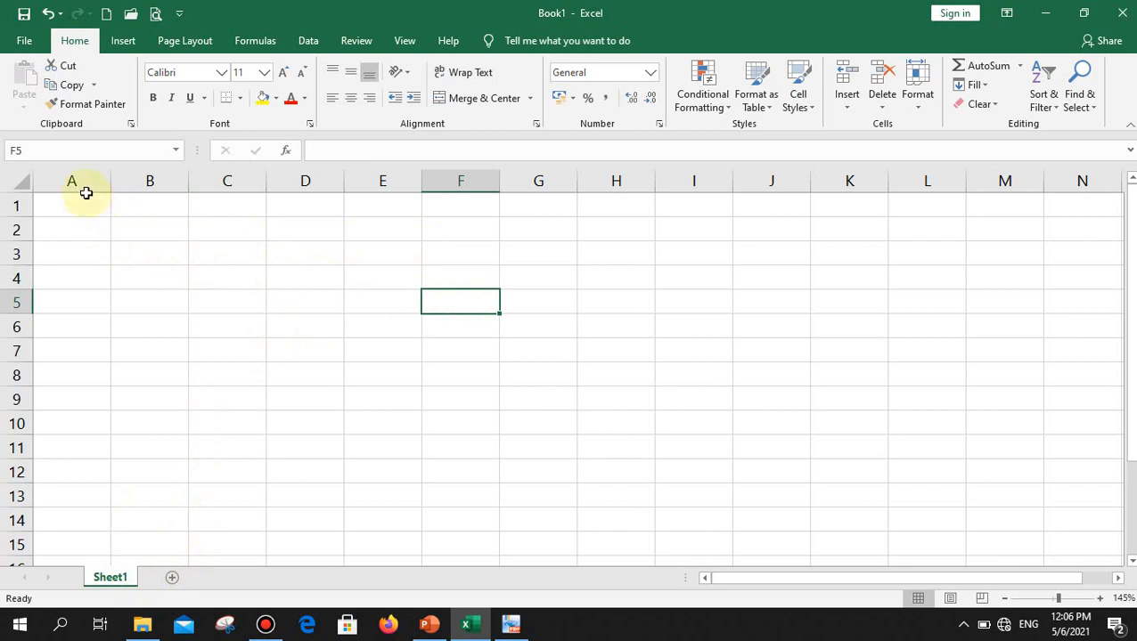
# Step: Move along row 1 from cell G1, jump to the last column XFD, and return to cell A1
pyautogui.click(567, 204)
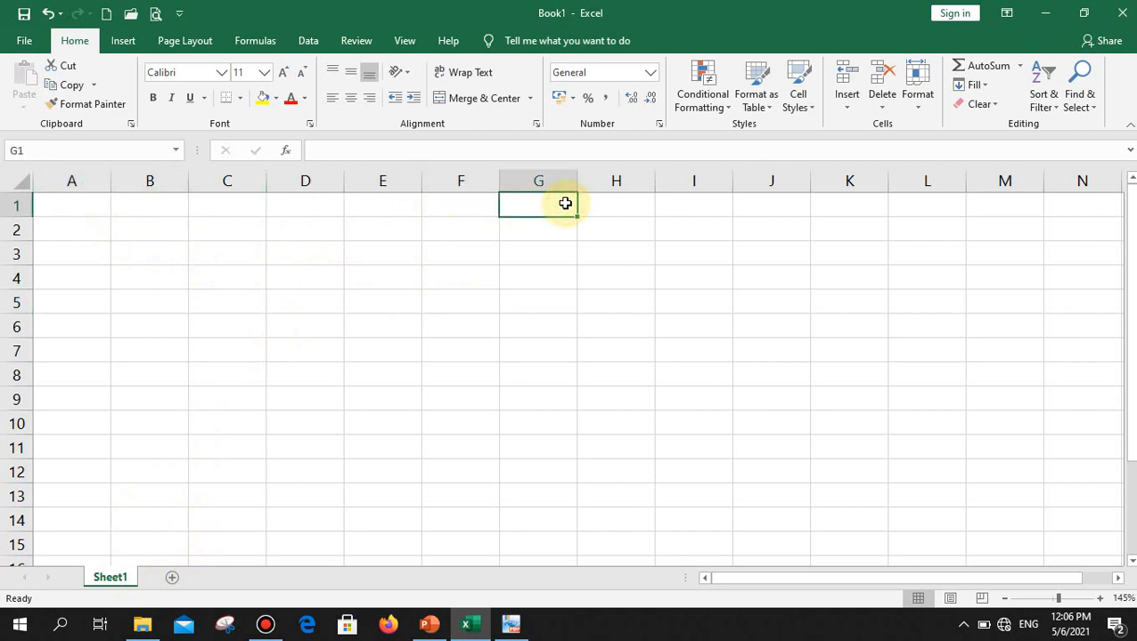
pyautogui.press('Right')
pyautogui.press('Right')
pyautogui.press('Right')
pyautogui.press('Right')
pyautogui.press('Right')
pyautogui.press('Right')
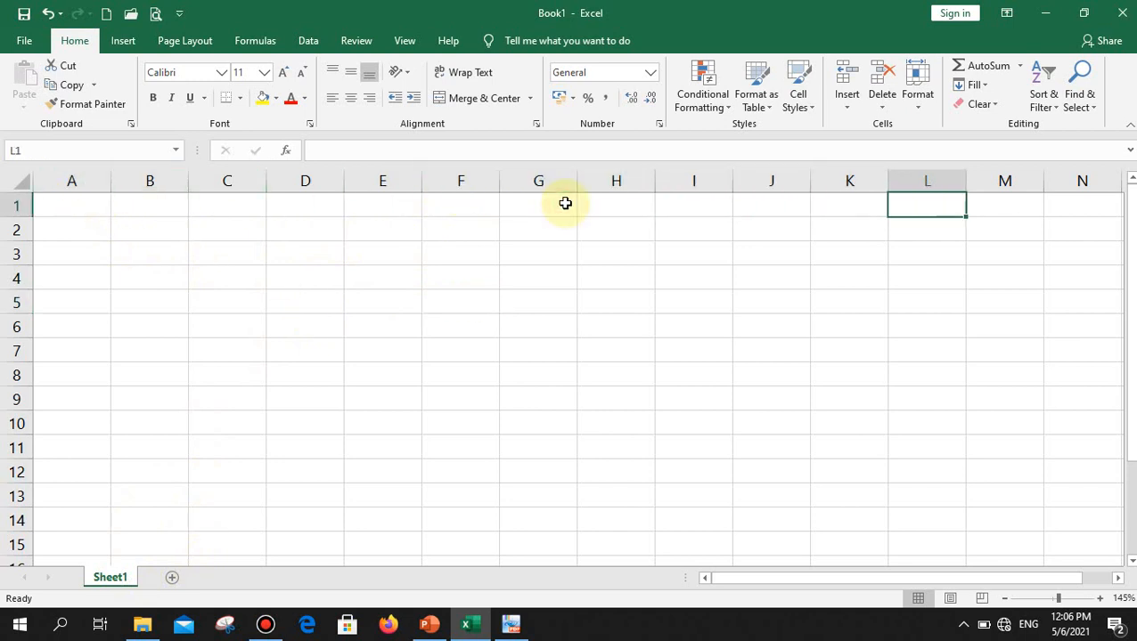
pyautogui.press('Right')
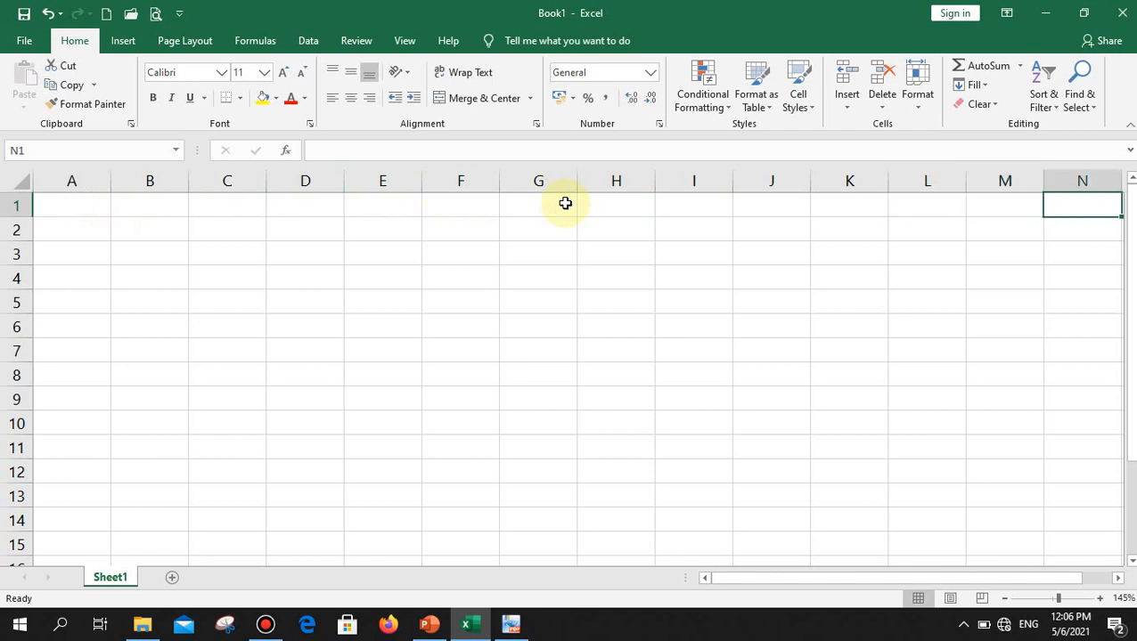
pyautogui.press('Right')
pyautogui.press('Right')
pyautogui.press('Right')
pyautogui.press('Right')
pyautogui.press('Right')
pyautogui.press('Right')
pyautogui.press('Right')
pyautogui.press('Right')
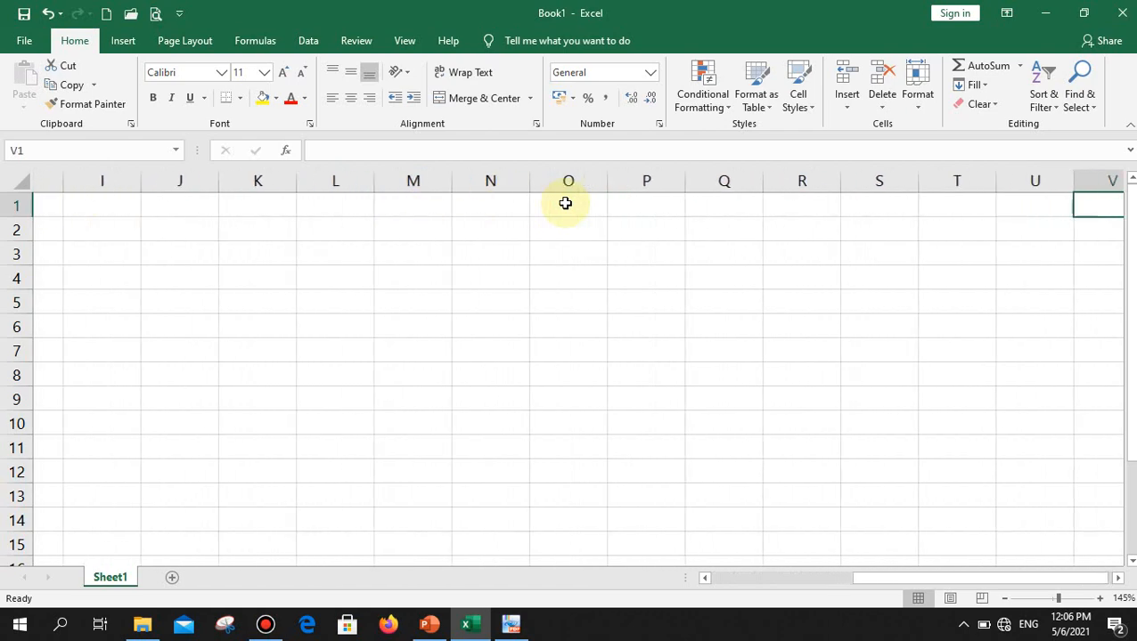
pyautogui.press('Right')
pyautogui.press('Right')
pyautogui.press('Right')
pyautogui.press('Right')
pyautogui.press('Right')
pyautogui.press('Right')
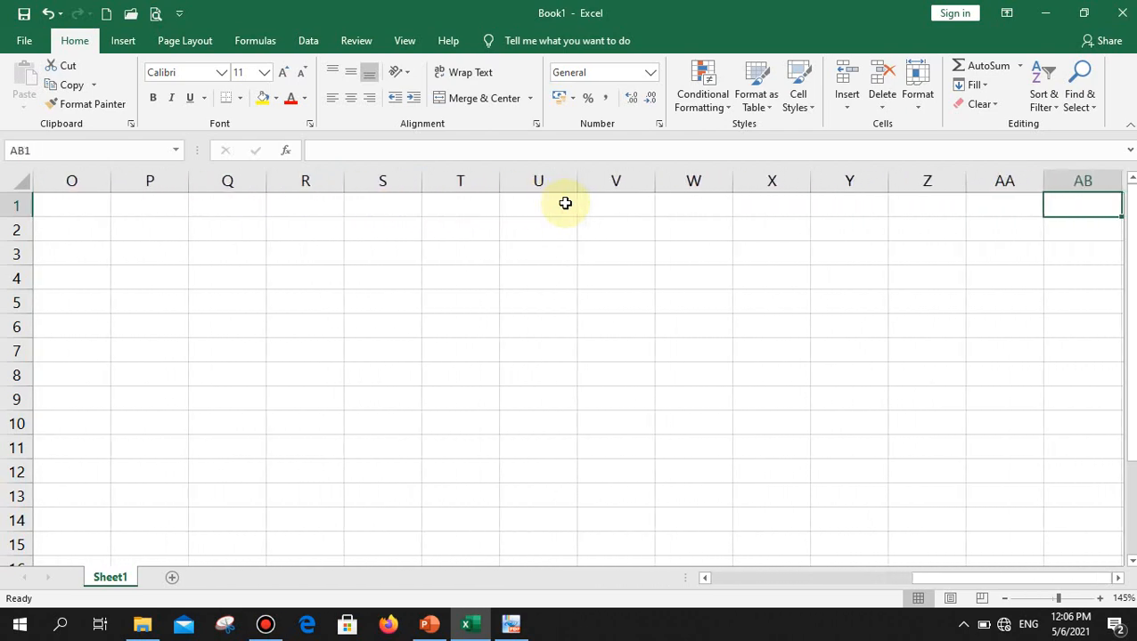
pyautogui.press('Left')
pyautogui.press('Left')
pyautogui.press('Right')
pyautogui.press('Right')
pyautogui.hotkey('ctrl', 'Right')
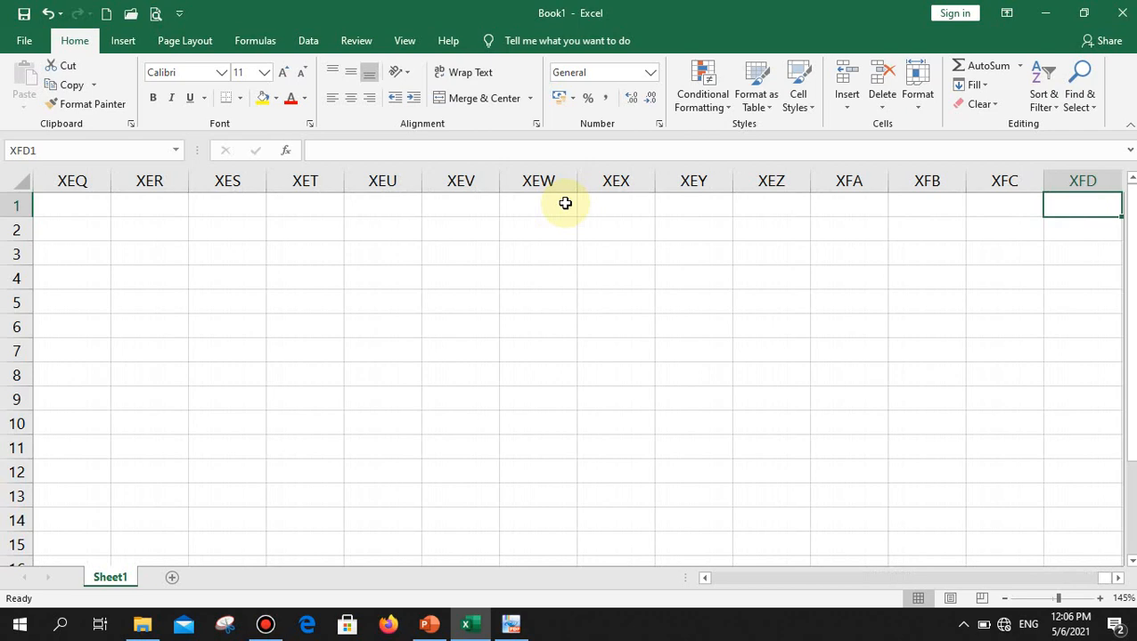
pyautogui.hotkey('ctrl', 'Left')
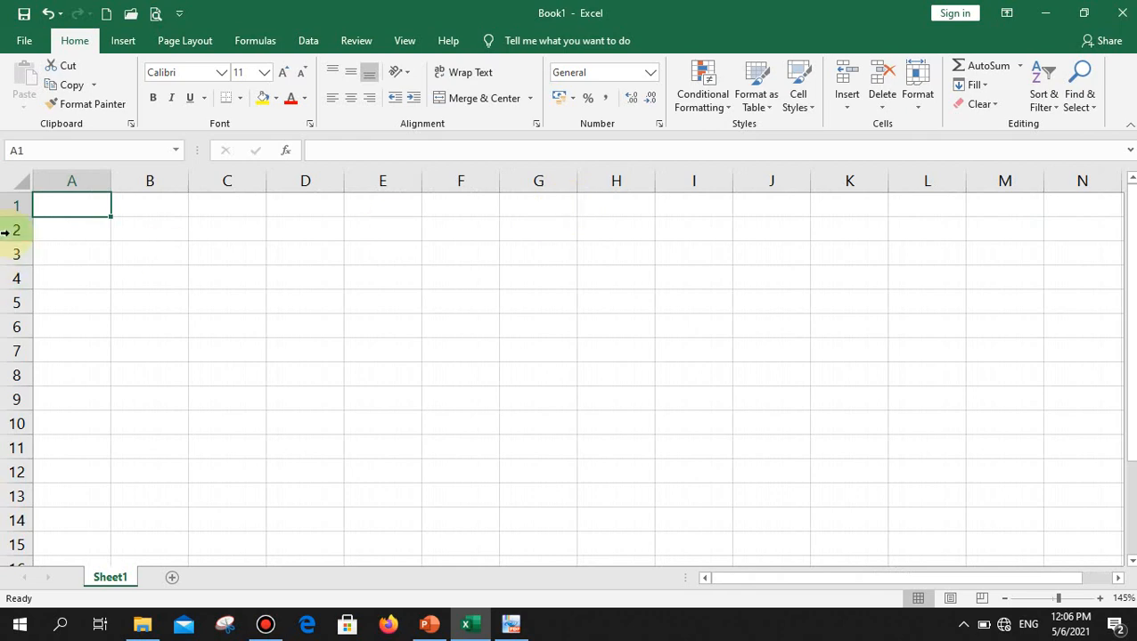
# Step: Move down column A from A1, jump to the last row 1048576, and return to cell A1
pyautogui.press('Down')
pyautogui.press('Down')
pyautogui.press('Down')
pyautogui.press('Down')
pyautogui.press('Down')
pyautogui.press('Down')
pyautogui.press('Down')
pyautogui.press('Down')
pyautogui.press('Down')
pyautogui.press('Down')
pyautogui.press('Down')
pyautogui.press('Down')
pyautogui.press('Down')
pyautogui.press('Down')
pyautogui.press('Down')
pyautogui.press('Down')
pyautogui.press('Down')
pyautogui.press('Down')
pyautogui.press('Down')
pyautogui.press('Down')
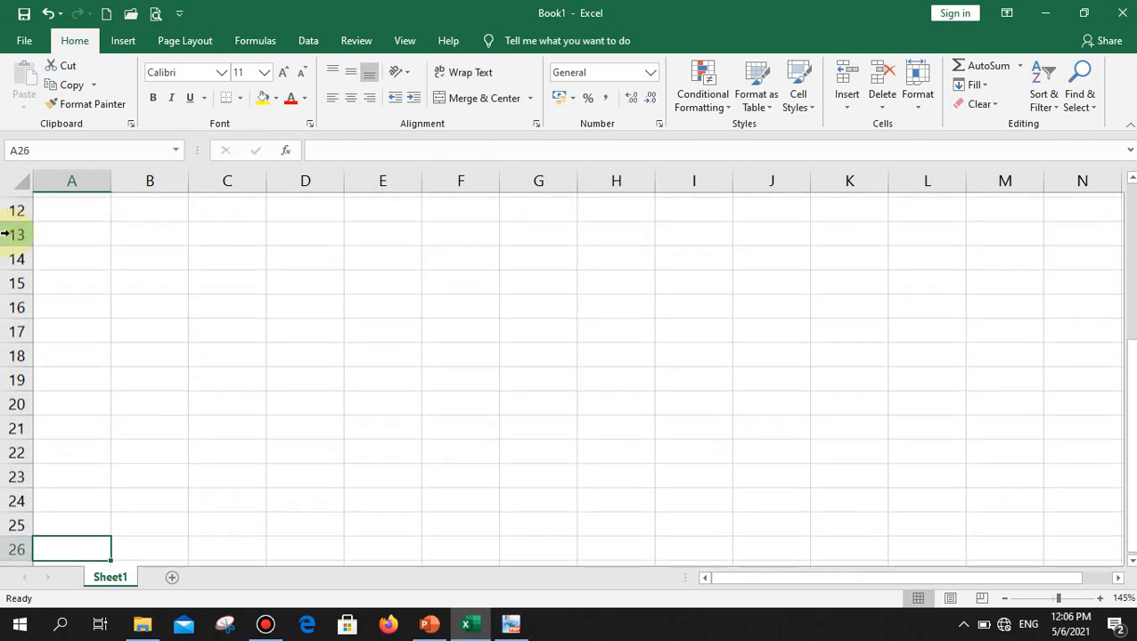
pyautogui.press('Down')
pyautogui.press('Down')
pyautogui.press('Down')
pyautogui.press('Down')
pyautogui.press('Down')
pyautogui.press('Down')
pyautogui.press('Down')
pyautogui.press('Down')
pyautogui.press('Down')
pyautogui.press('Down')
pyautogui.press('Down')
pyautogui.press('Down')
pyautogui.press('Down')
pyautogui.press('Down')
pyautogui.press('Down')
pyautogui.press('Down')
pyautogui.press('Down')
pyautogui.press('Down')
pyautogui.press('Down')
pyautogui.press('Down')
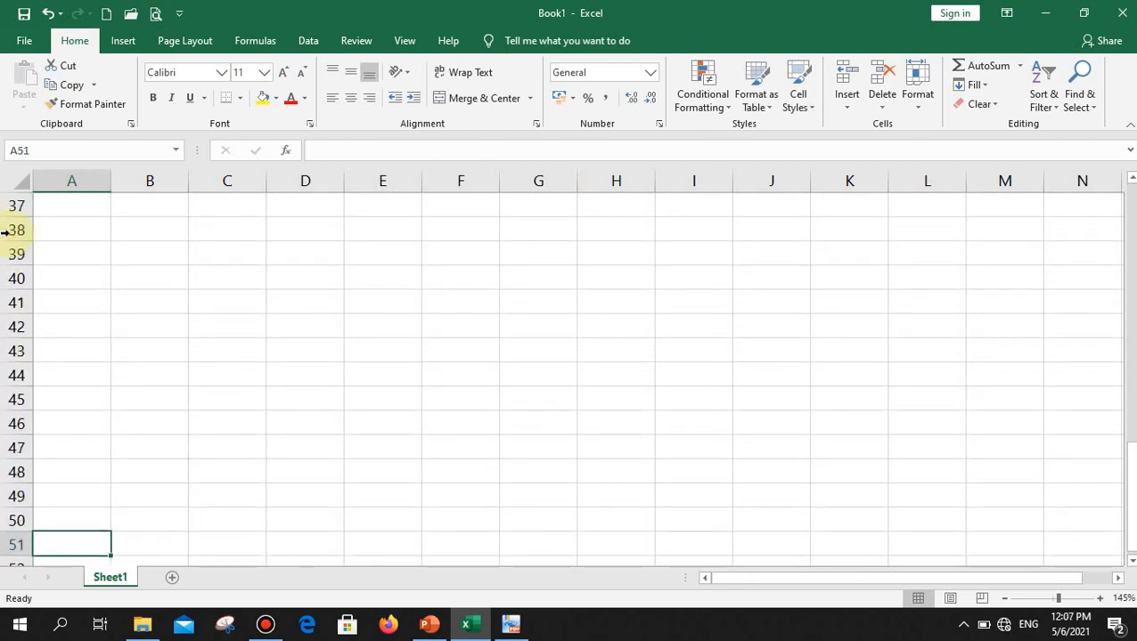
pyautogui.press('Down')
pyautogui.press('Down')
pyautogui.hotkey('ctrl', 'Down')
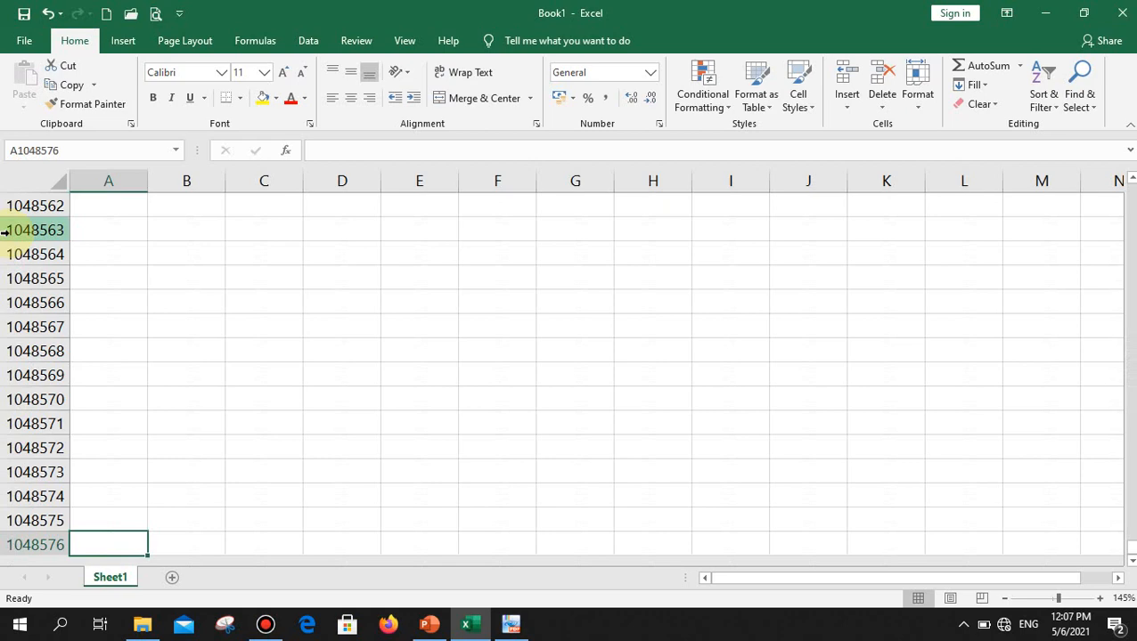
pyautogui.hotkey('ctrl', 'Up')
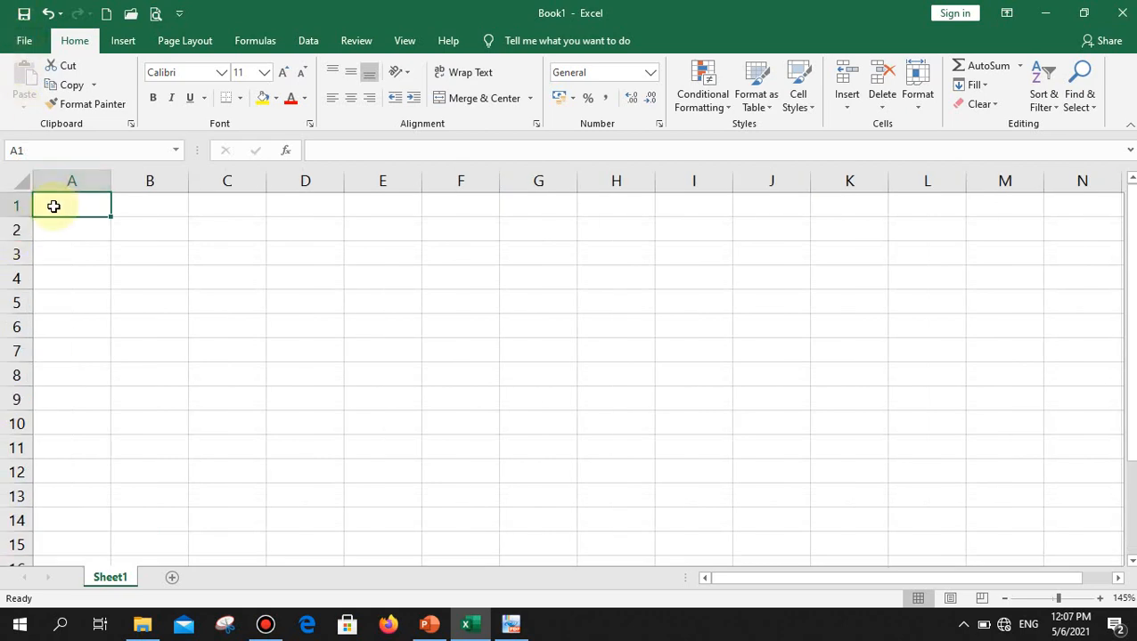
# Step: Select the entire worksheet and replace that selection with single cells, ending on B3
pyautogui.click(14, 176)
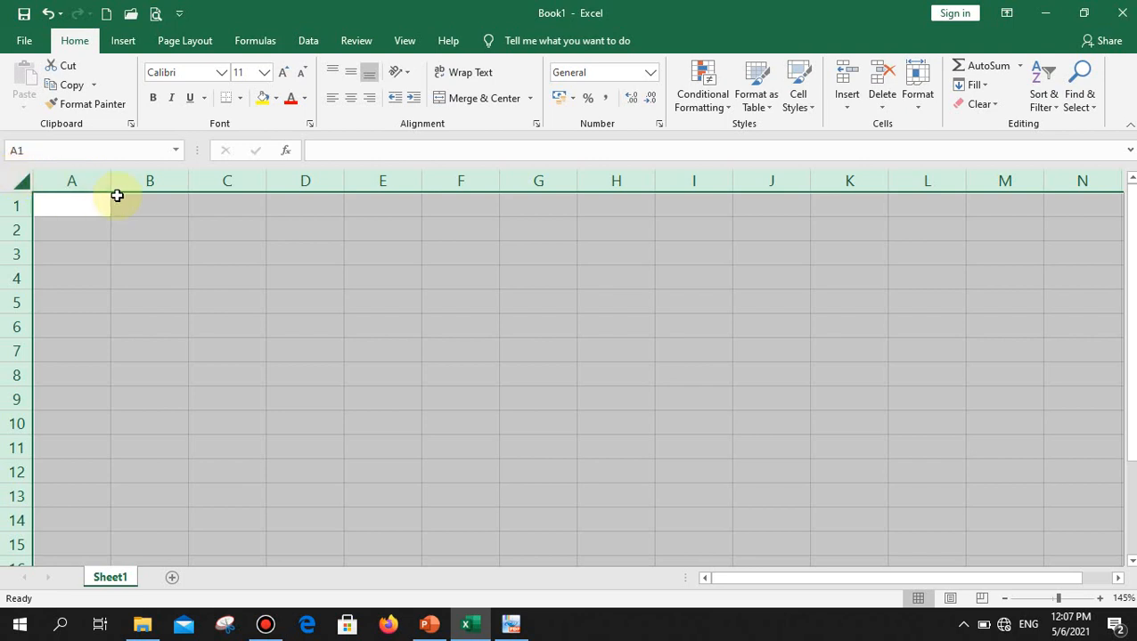
pyautogui.click(86, 205)
pyautogui.click(218, 218)
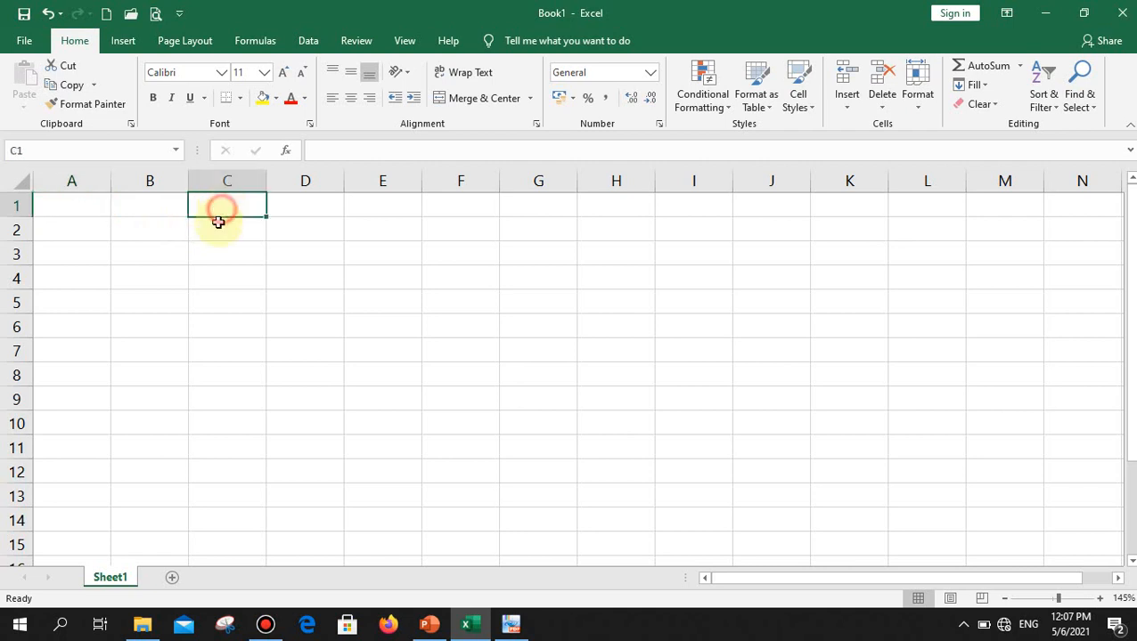
pyautogui.click(210, 301)
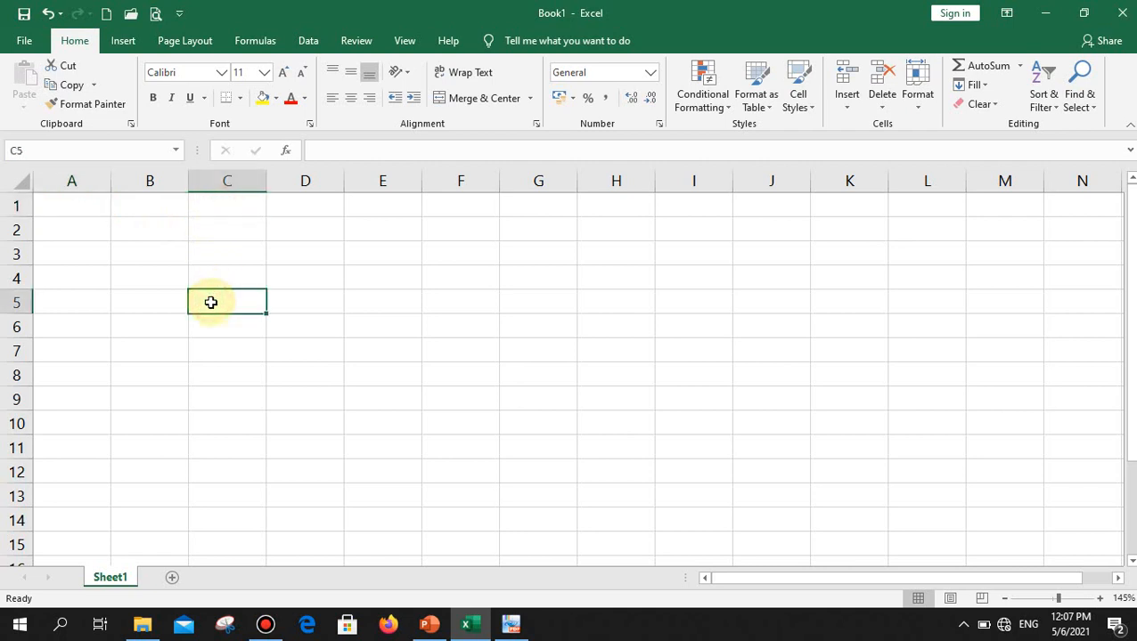
pyautogui.click(126, 221)
pyautogui.click(100, 232)
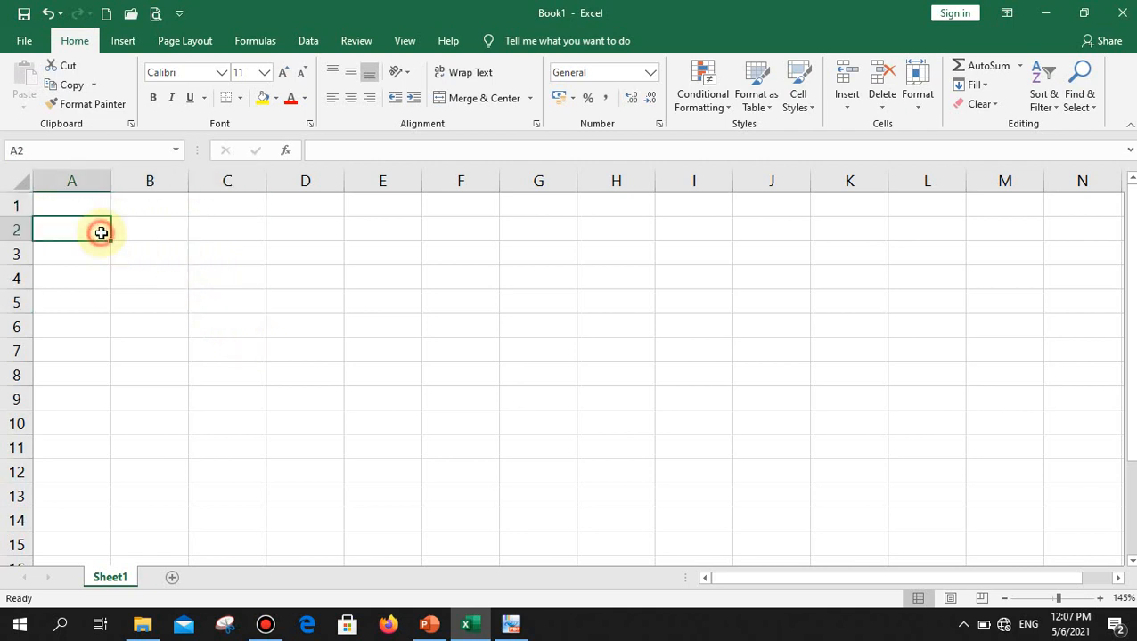
pyautogui.click(186, 245)
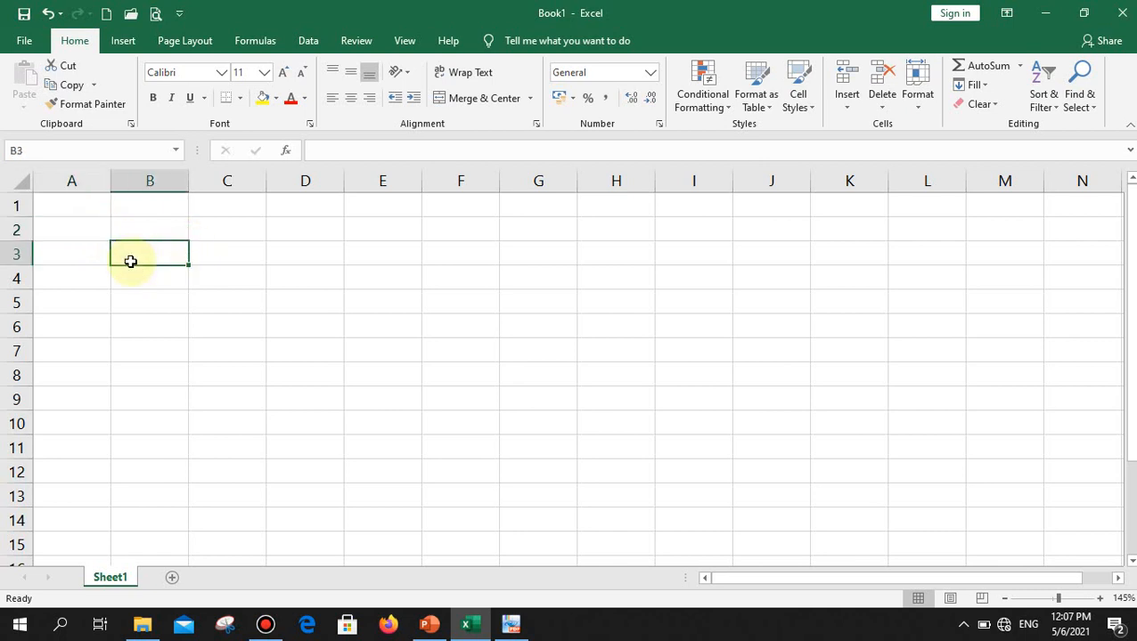
# Step: Save the workbook in the Documents folder as an Excel Workbook named MarkSheet 2021
pyautogui.click(24, 42)
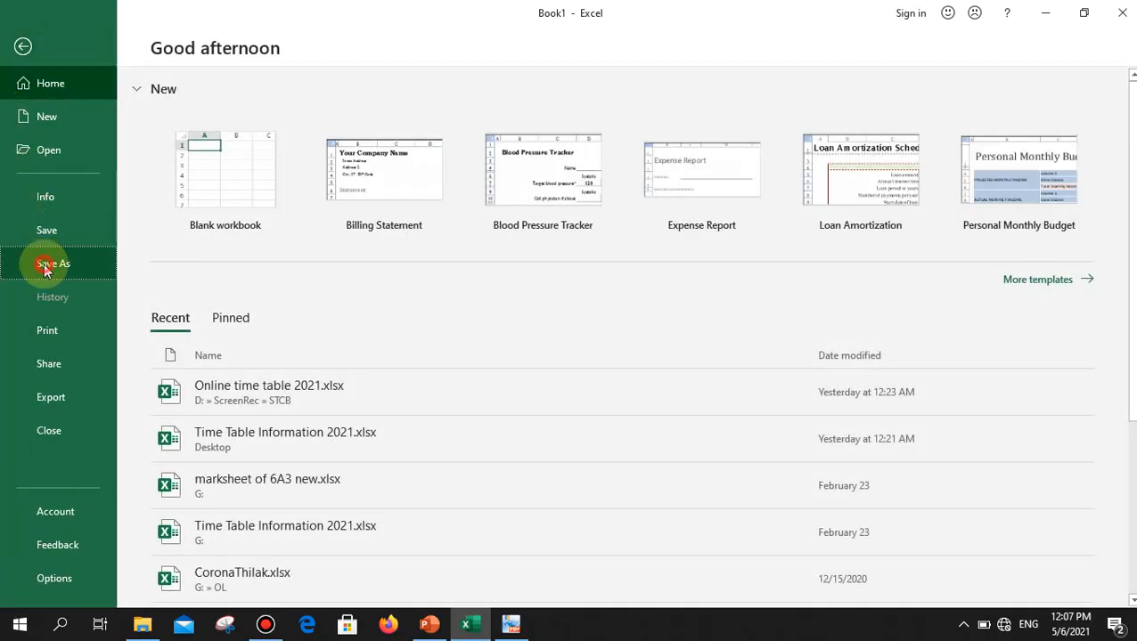
pyautogui.click(43, 263)
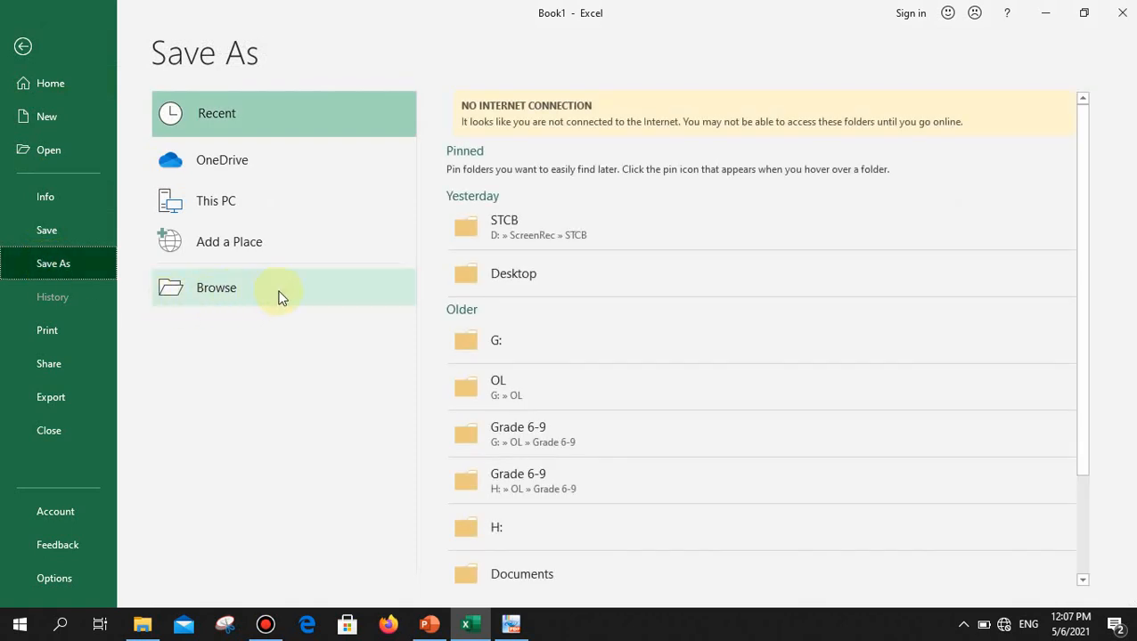
pyautogui.click(239, 287)
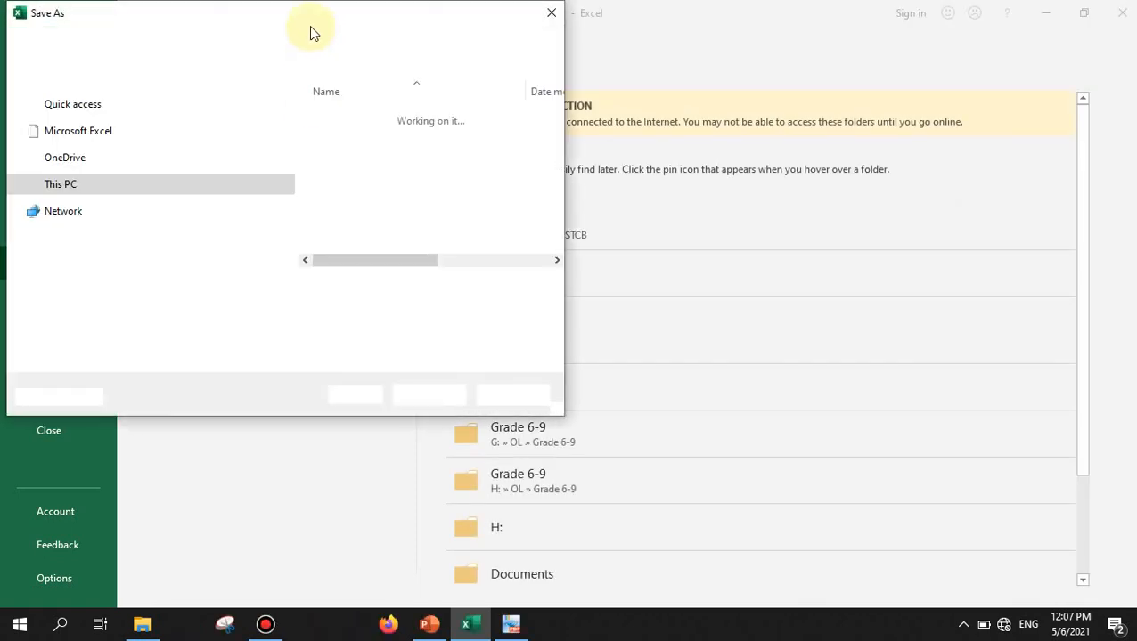
pyautogui.moveTo(313, 10); pyautogui.dragTo(451, 19)
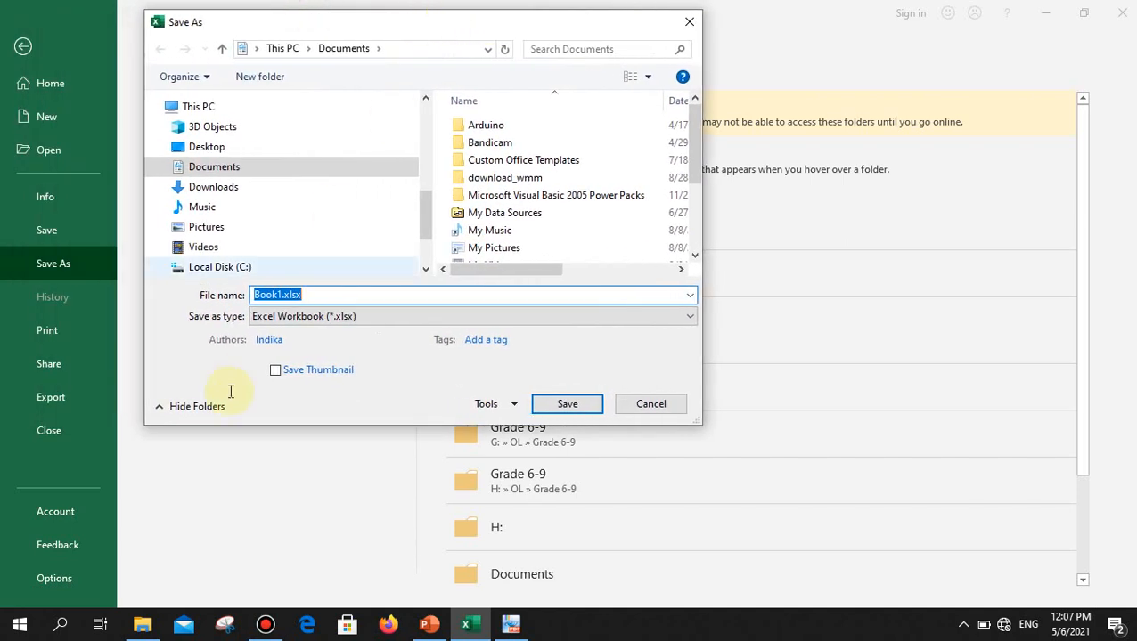
pyautogui.click(312, 298)
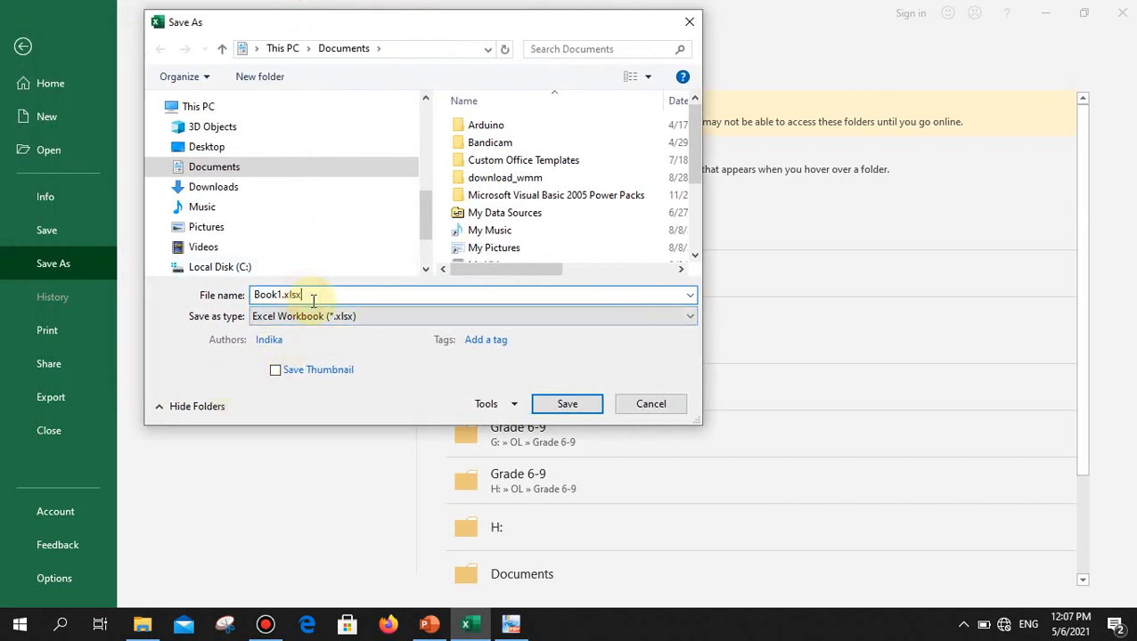
pyautogui.doubleClick(310, 297)
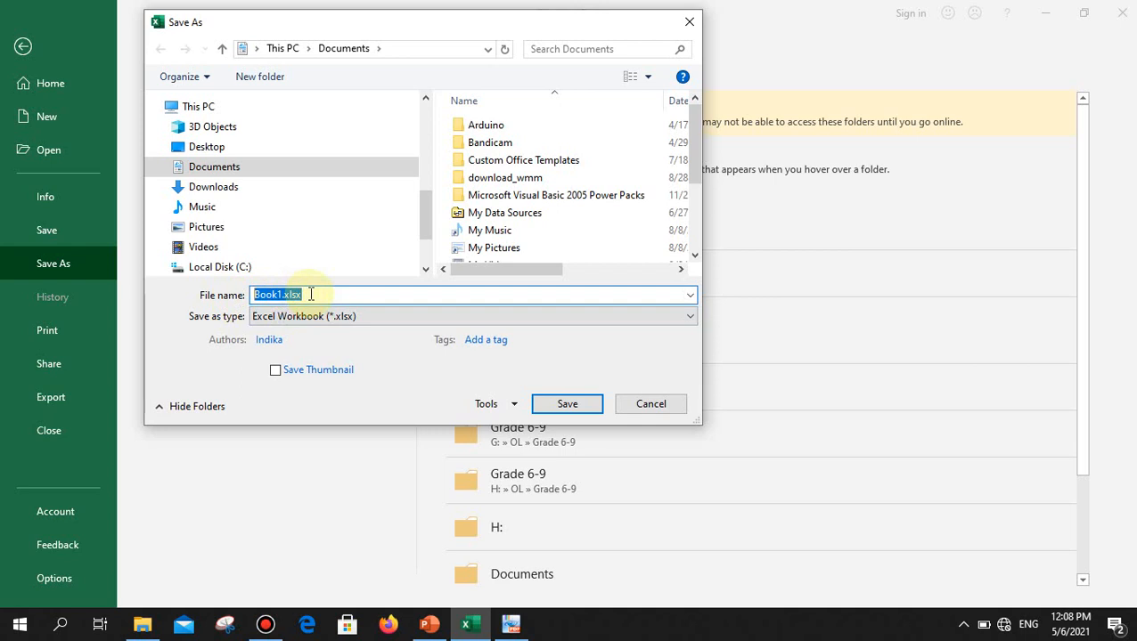
pyautogui.write('MarkSheet 2021')
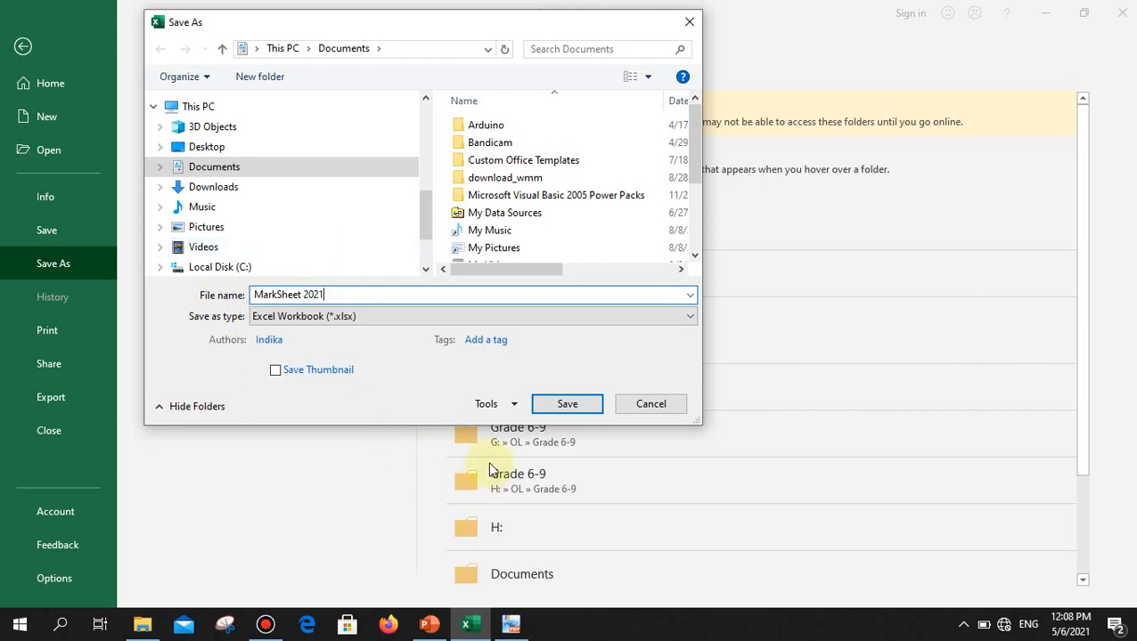
pyautogui.click(565, 405)
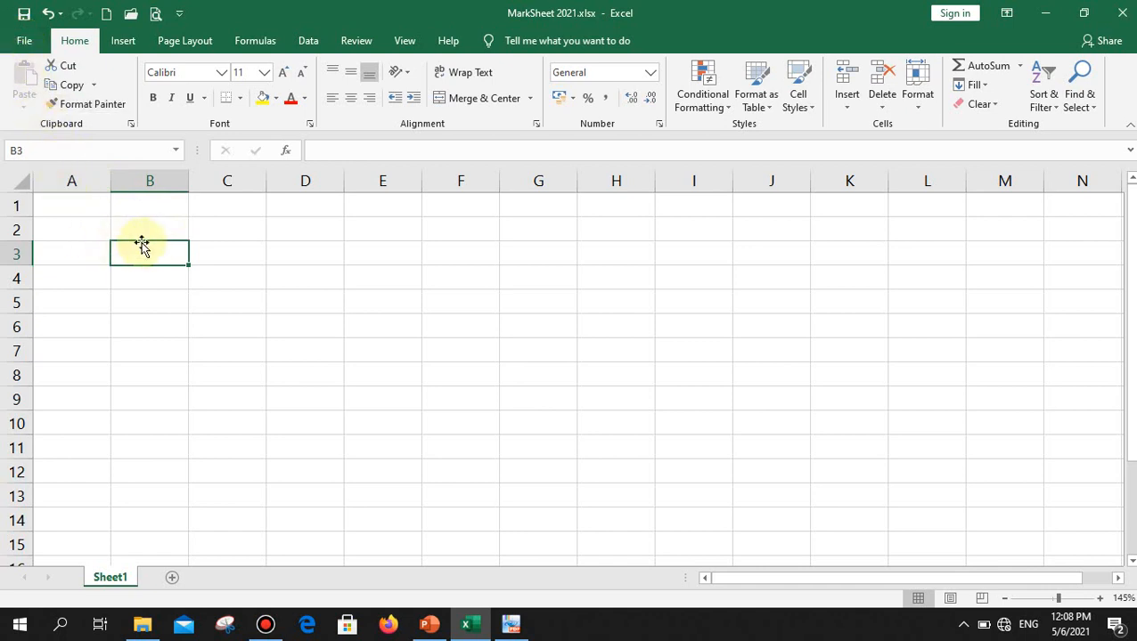
# Step: Close the MarkSheet 2021 workbook and reopen it from the recent workbooks
pyautogui.click(24, 40)
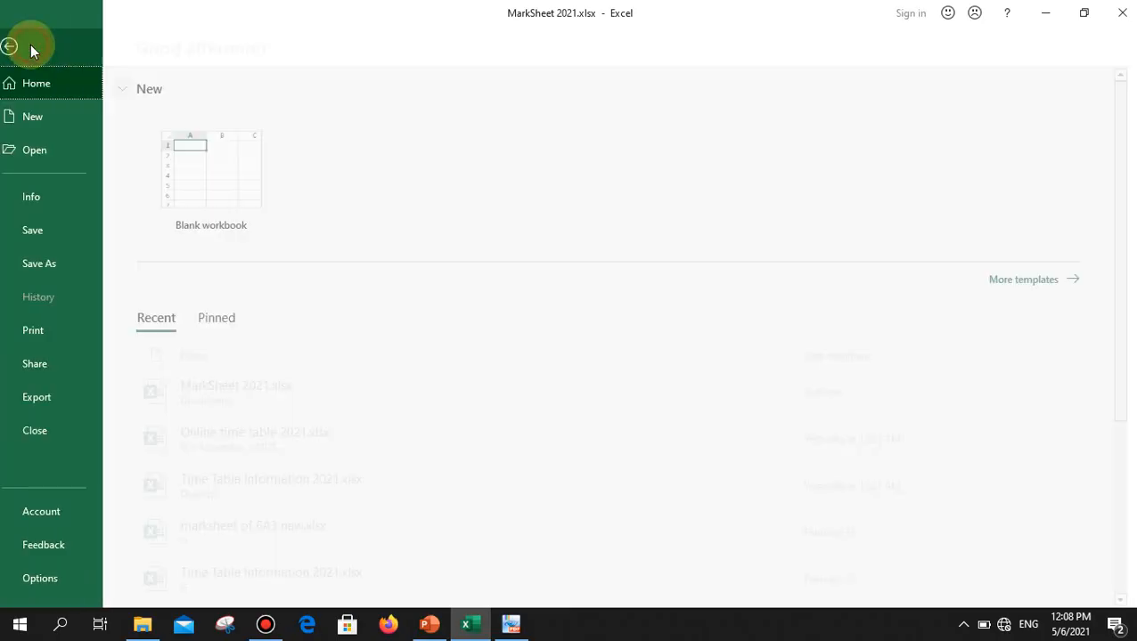
pyautogui.click(48, 436)
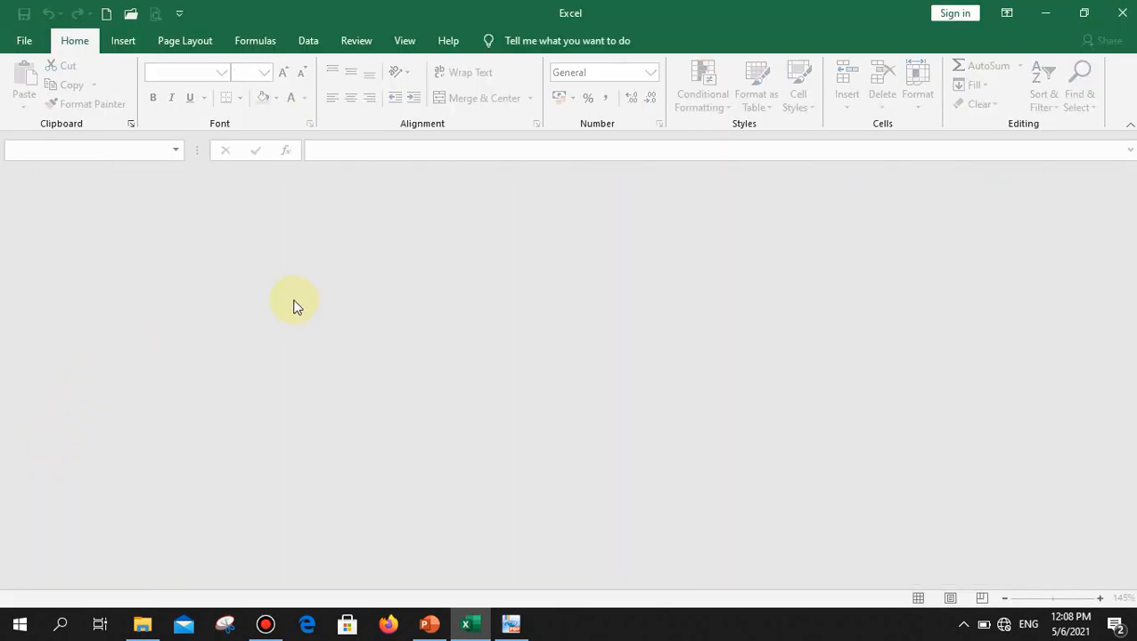
pyautogui.click(27, 41)
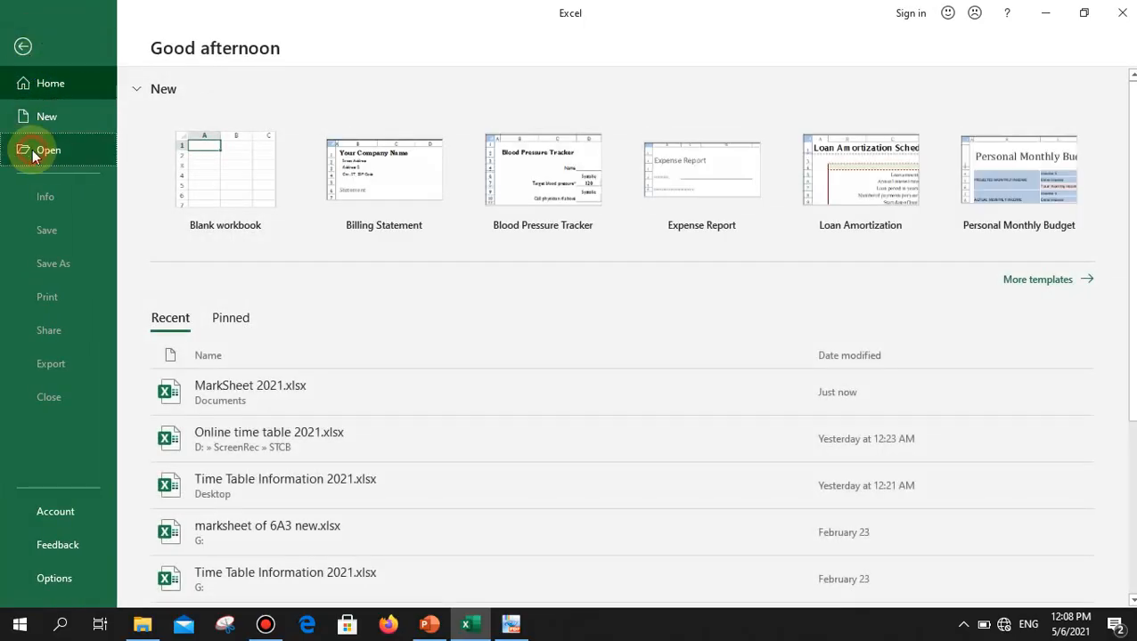
pyautogui.click(44, 151)
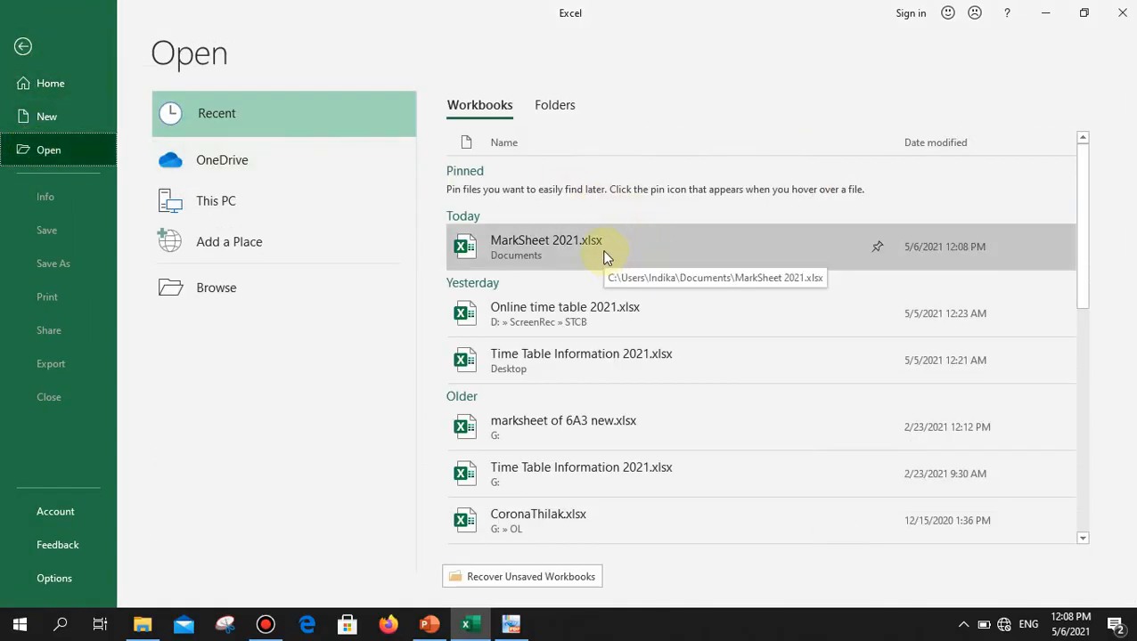
pyautogui.click(576, 253)
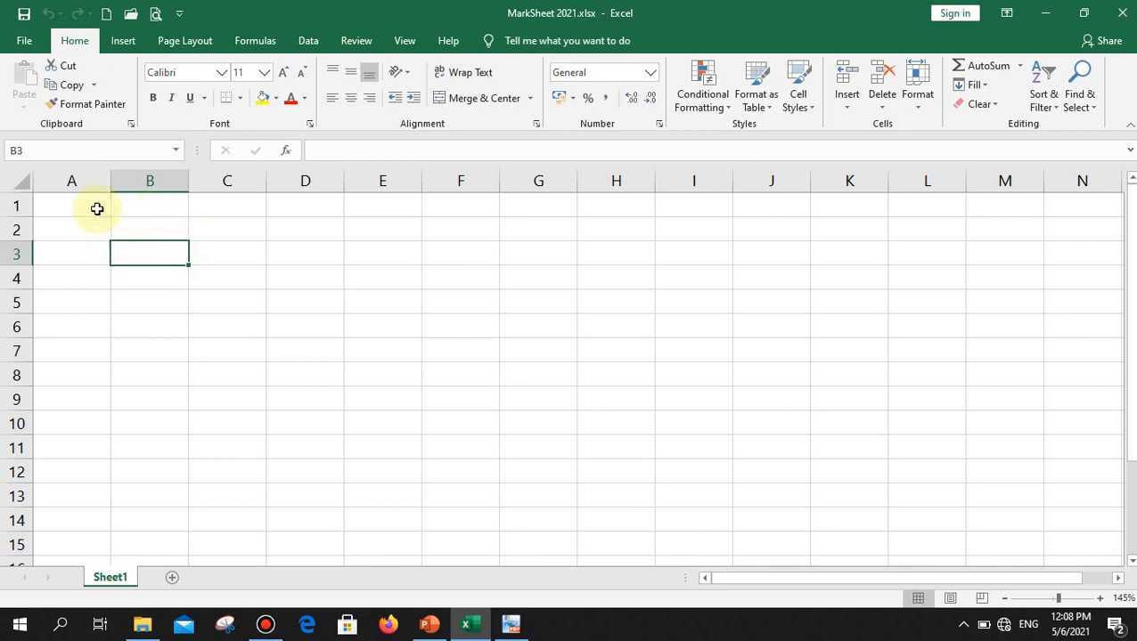
# Step: Create a new blank workbook
pyautogui.click(27, 41)
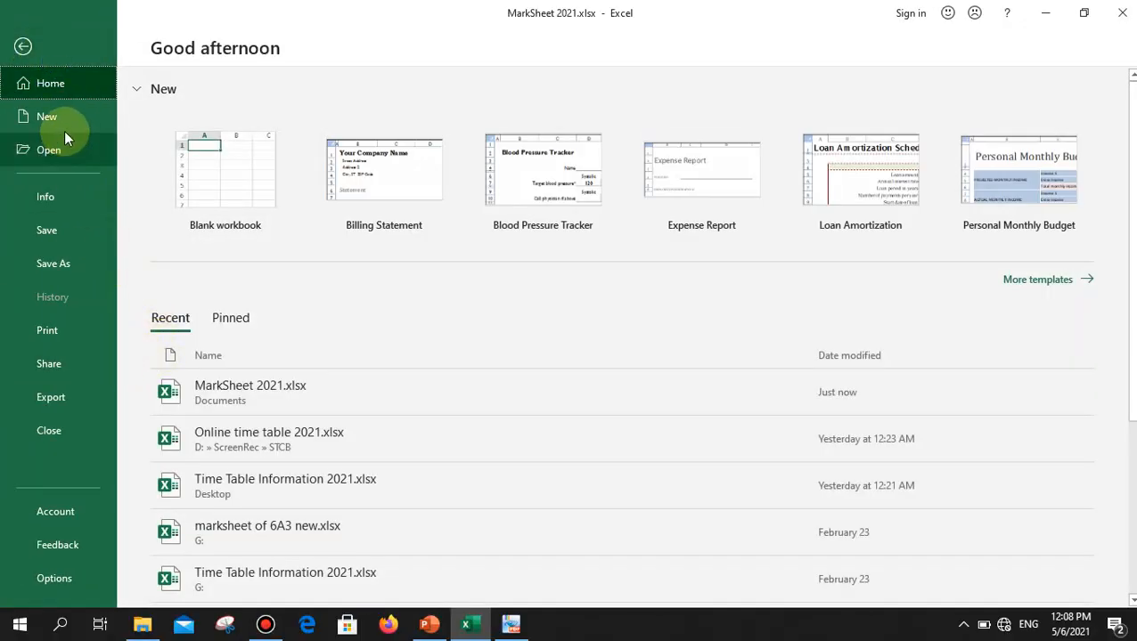
pyautogui.click(61, 121)
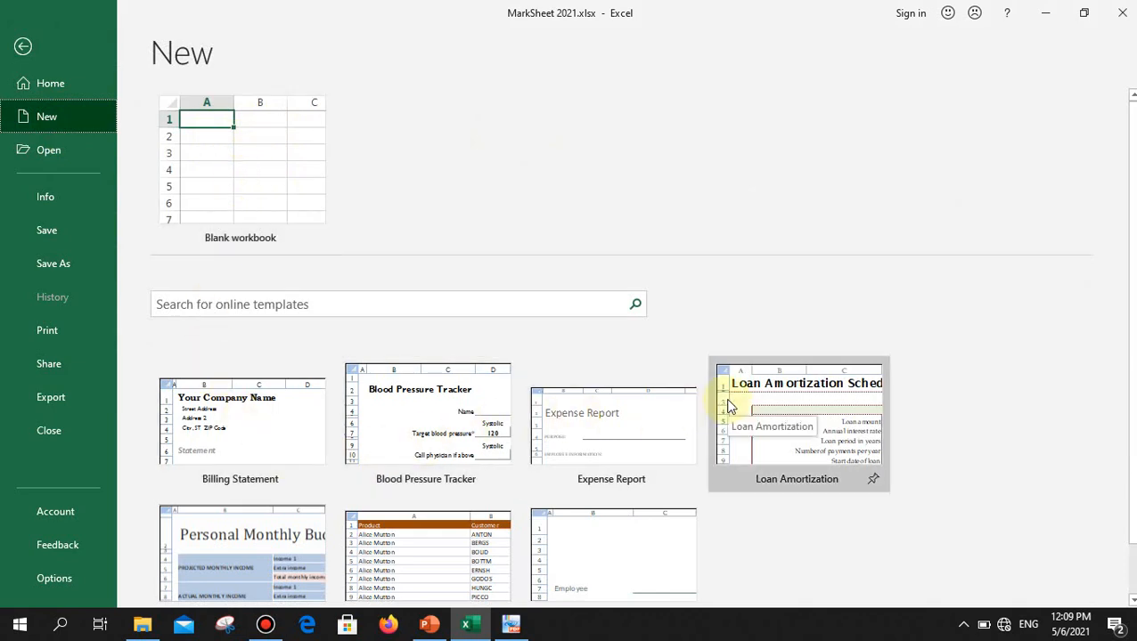
pyautogui.click(261, 168)
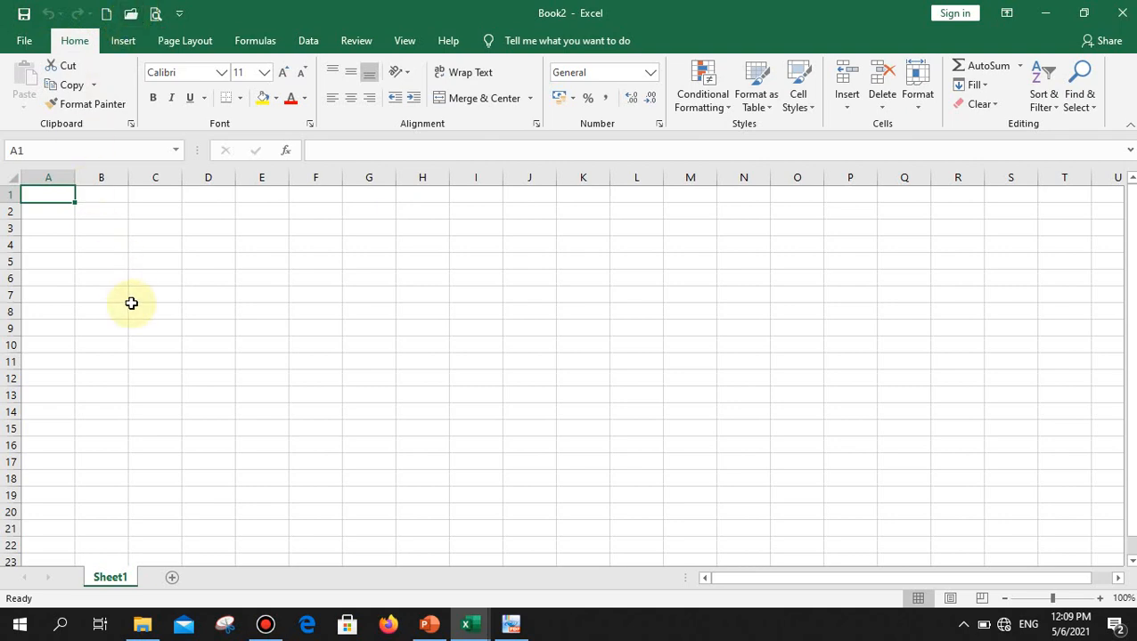
# Step: Zoom the blank worksheet in and out, including to 70% and 400%, and end at 220%
pyautogui.keyDown('ctrl'); pyautogui.scroll(3, 141, 321); pyautogui.keyUp('ctrl')
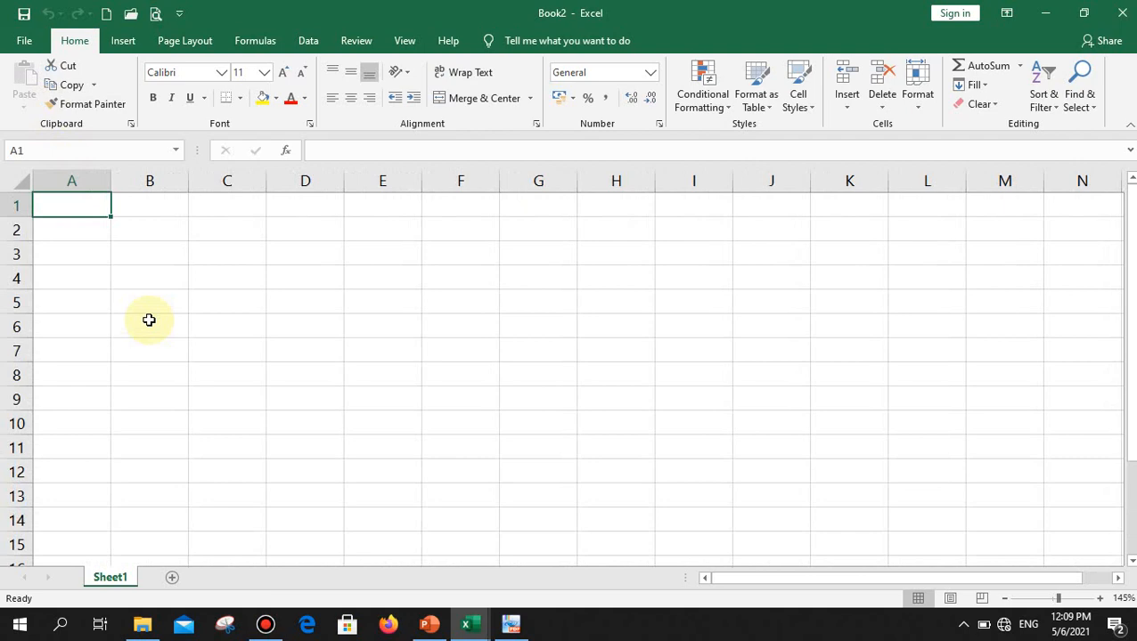
pyautogui.keyDown('ctrl'); pyautogui.scroll(-4, 149, 310); pyautogui.keyUp('ctrl')
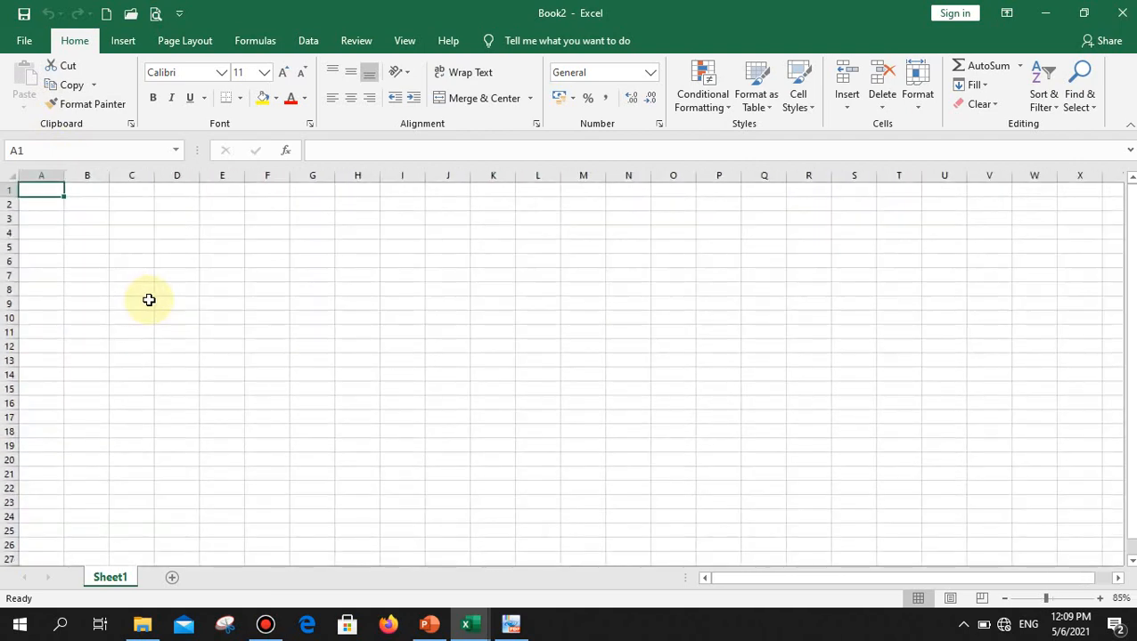
pyautogui.keyDown('ctrl'); pyautogui.scroll(-1, 148, 300); pyautogui.keyUp('ctrl')
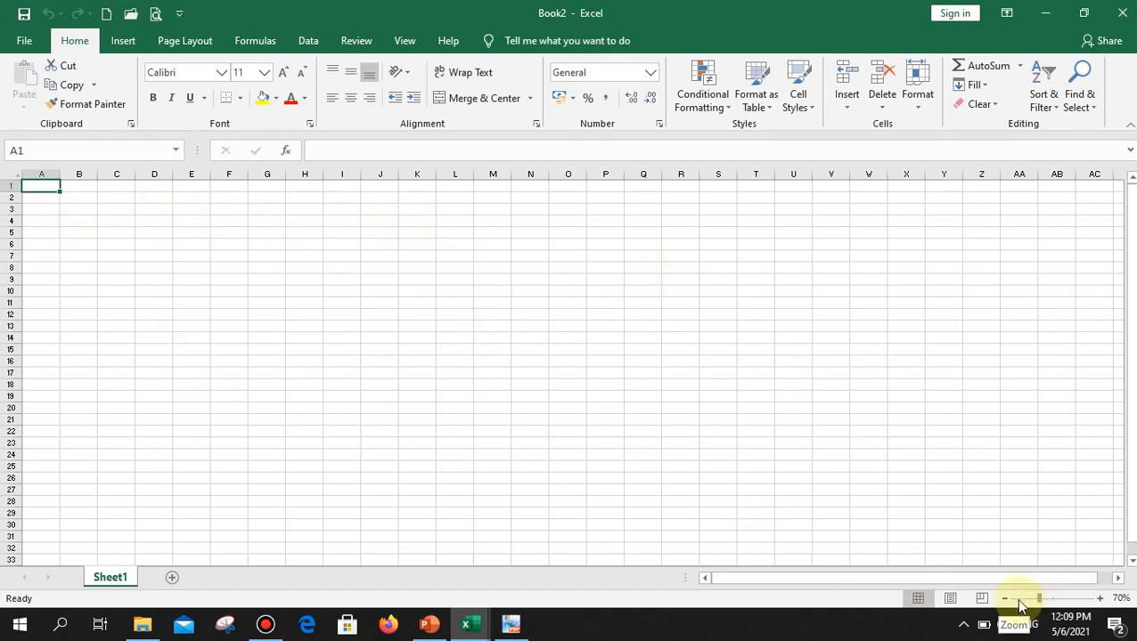
pyautogui.moveTo(1039, 599); pyautogui.dragTo(1098, 604)
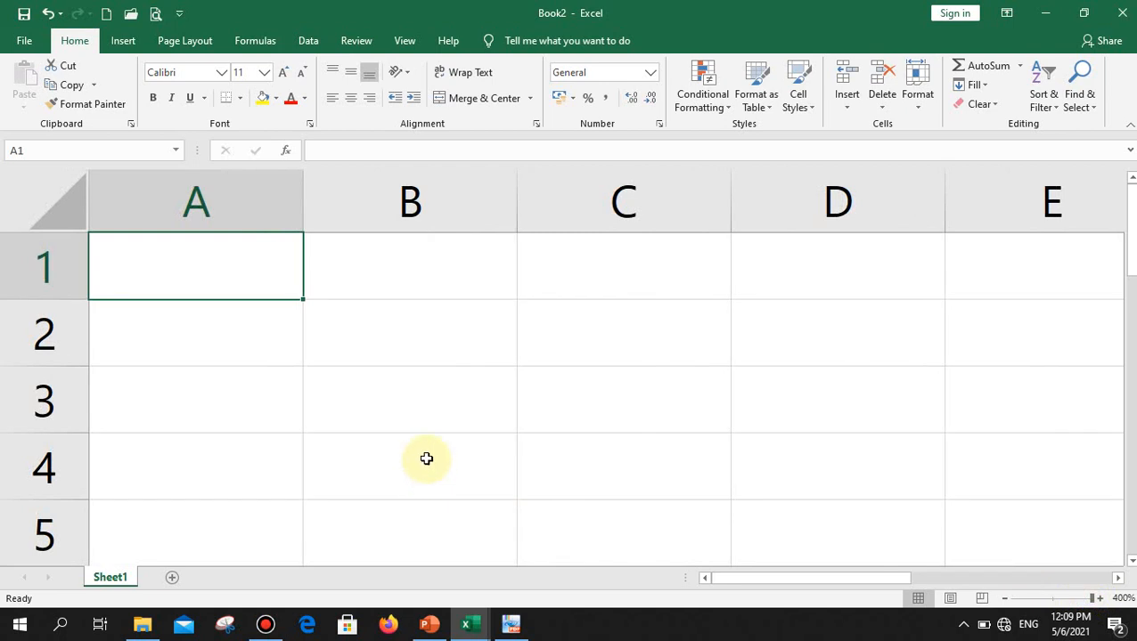
pyautogui.scroll(-20, 427, 459)
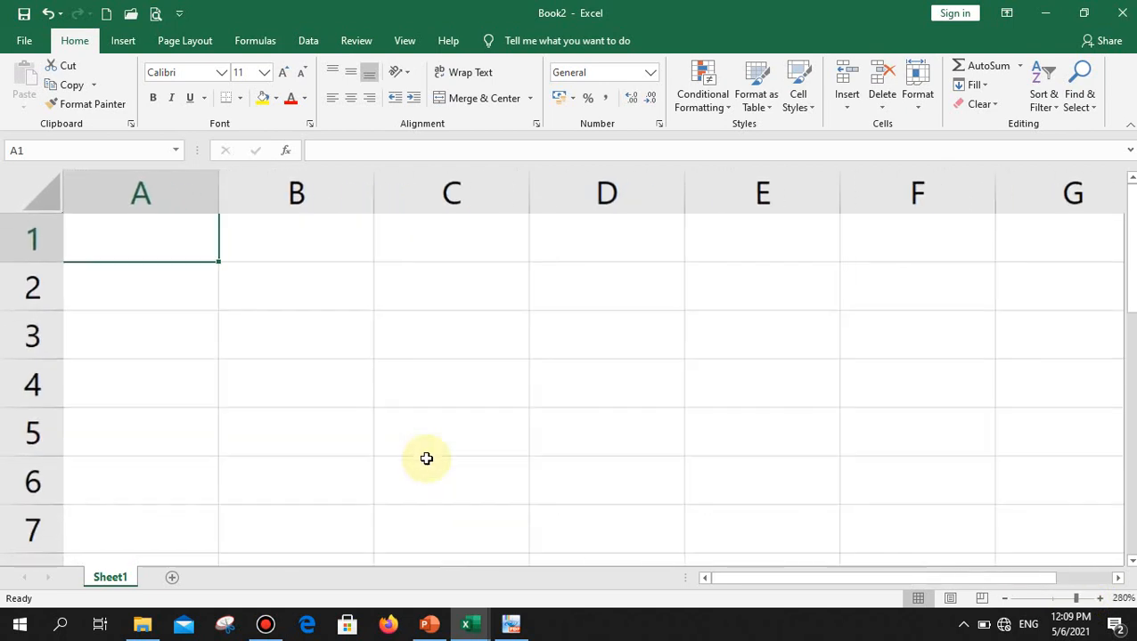
pyautogui.scroll(10, 427, 459)
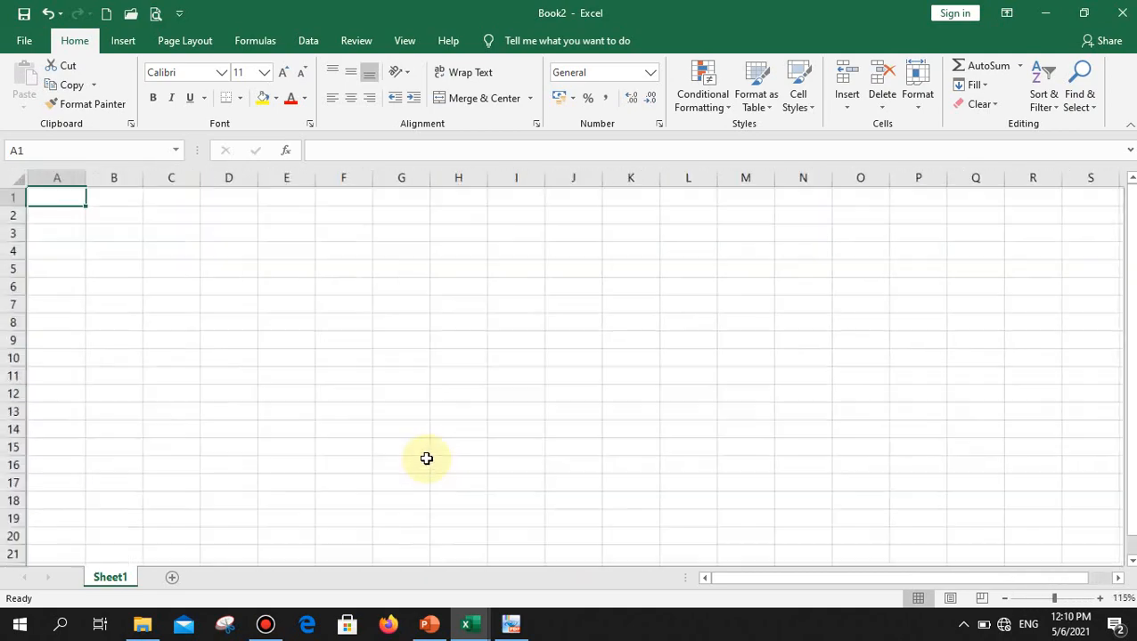
pyautogui.scroll(1, 426, 459)
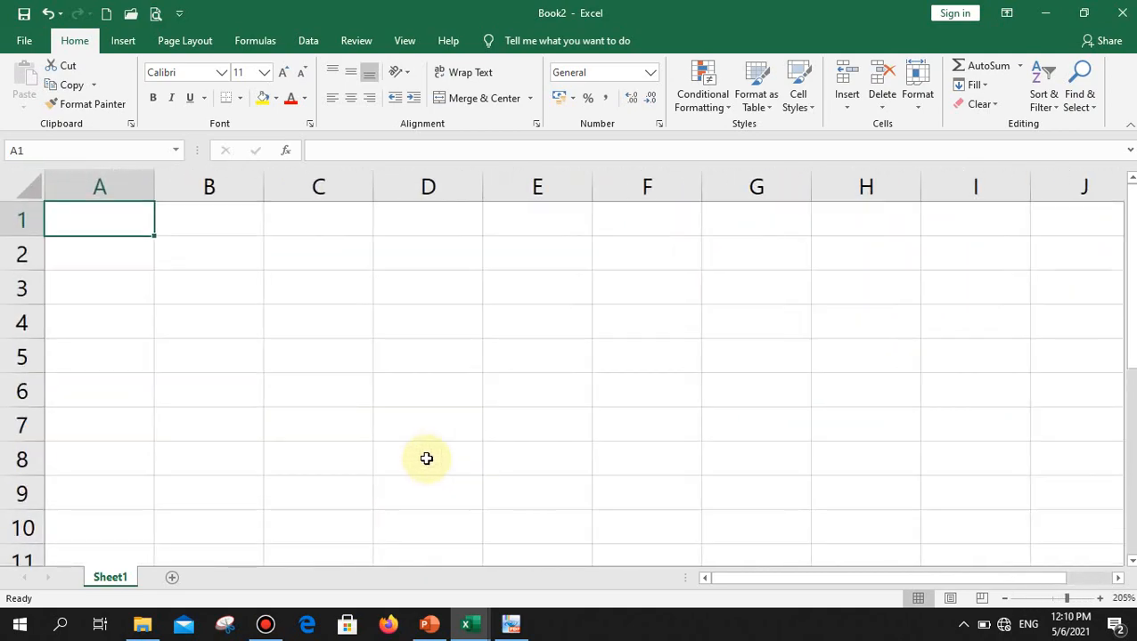
pyautogui.scroll(1, 427, 458)
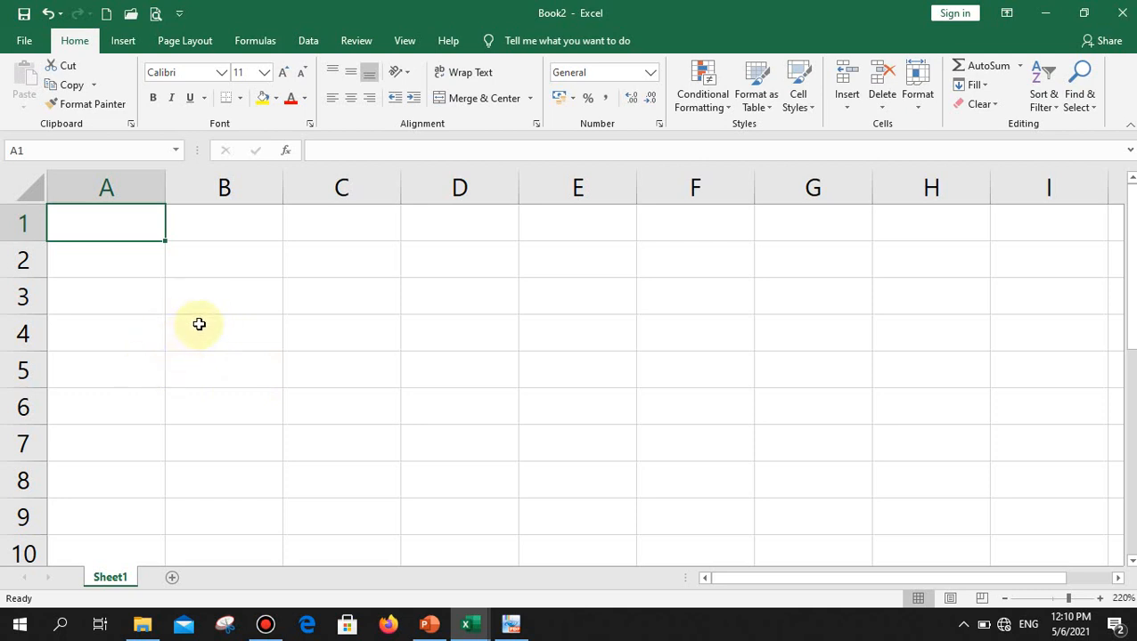
# Step: Enter ICT in cell A1, then select A1 and A2 in turn to compare their contents
pyautogui.write('ICT')
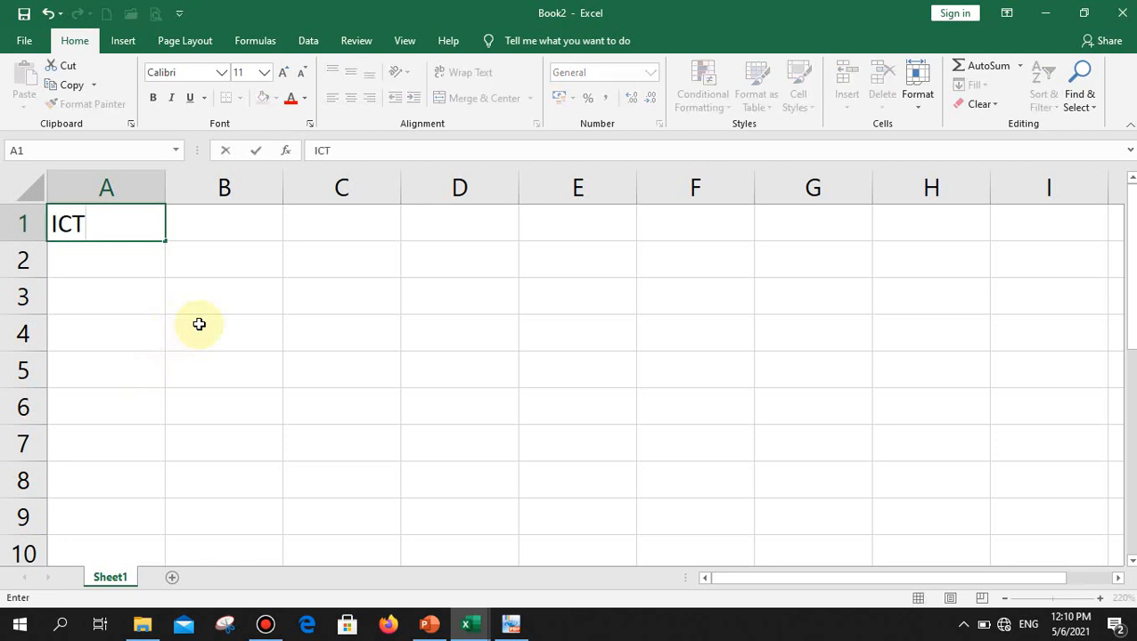
pyautogui.press('Return')
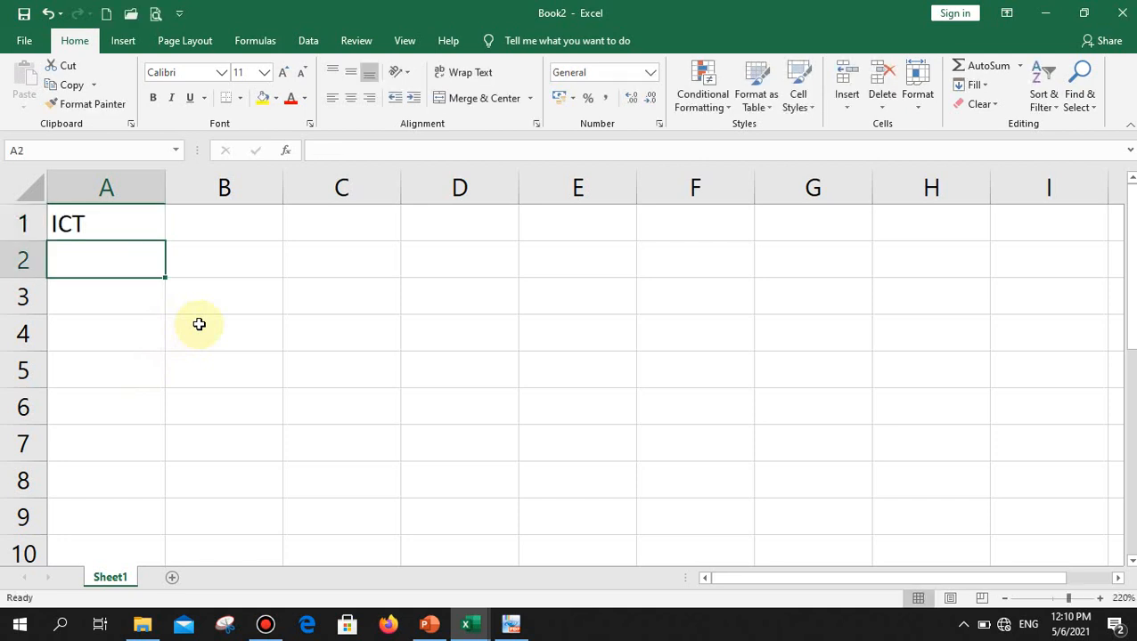
pyautogui.click(125, 232)
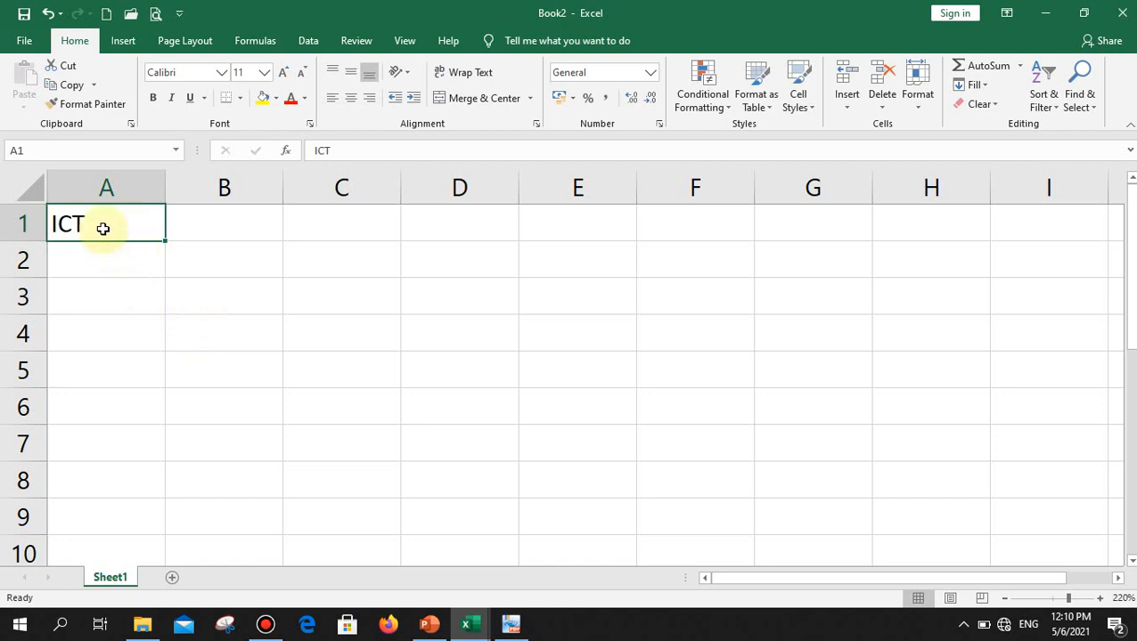
pyautogui.click(107, 257)
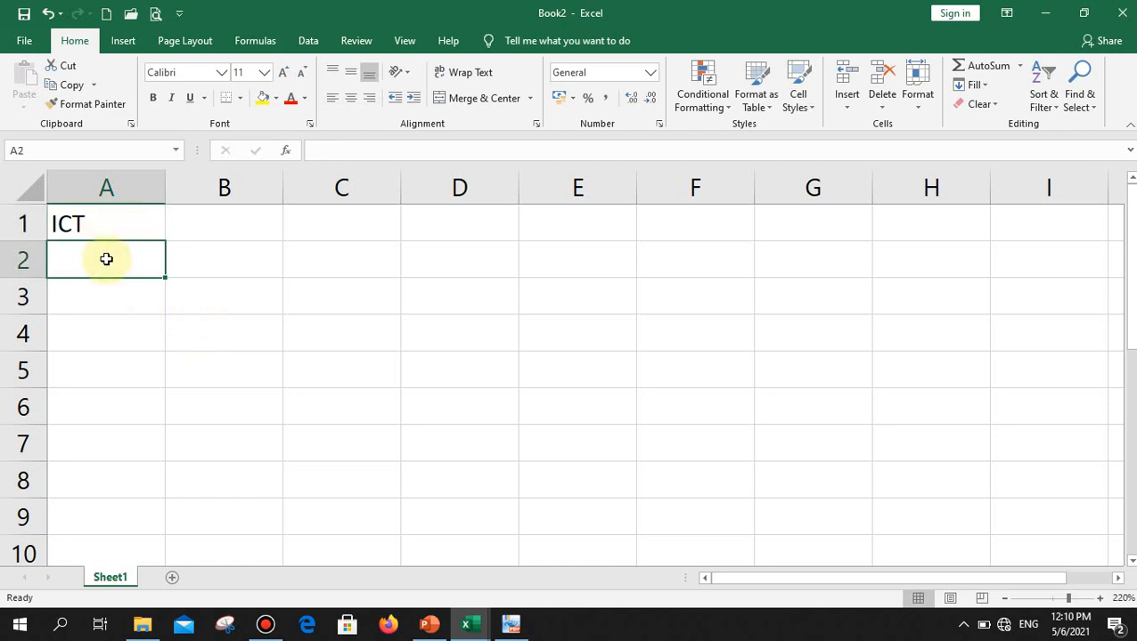
# Step: Look through the fonts and font sizes available for the text in cell A1 without applying any
pyautogui.click(92, 223)
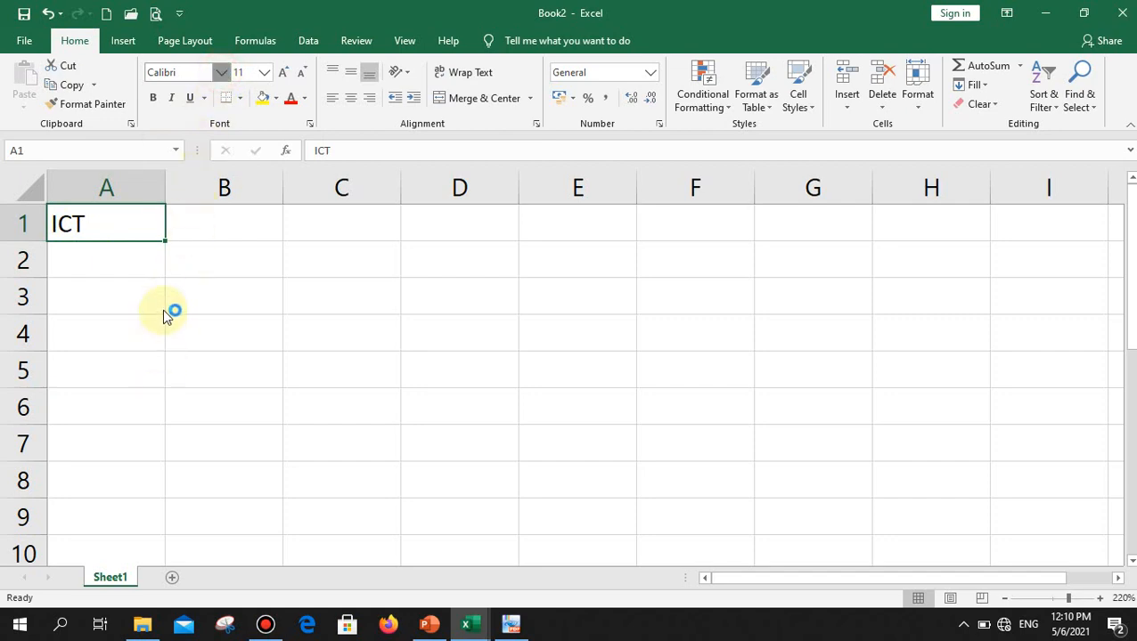
pyautogui.scroll(-20, 245, 241)
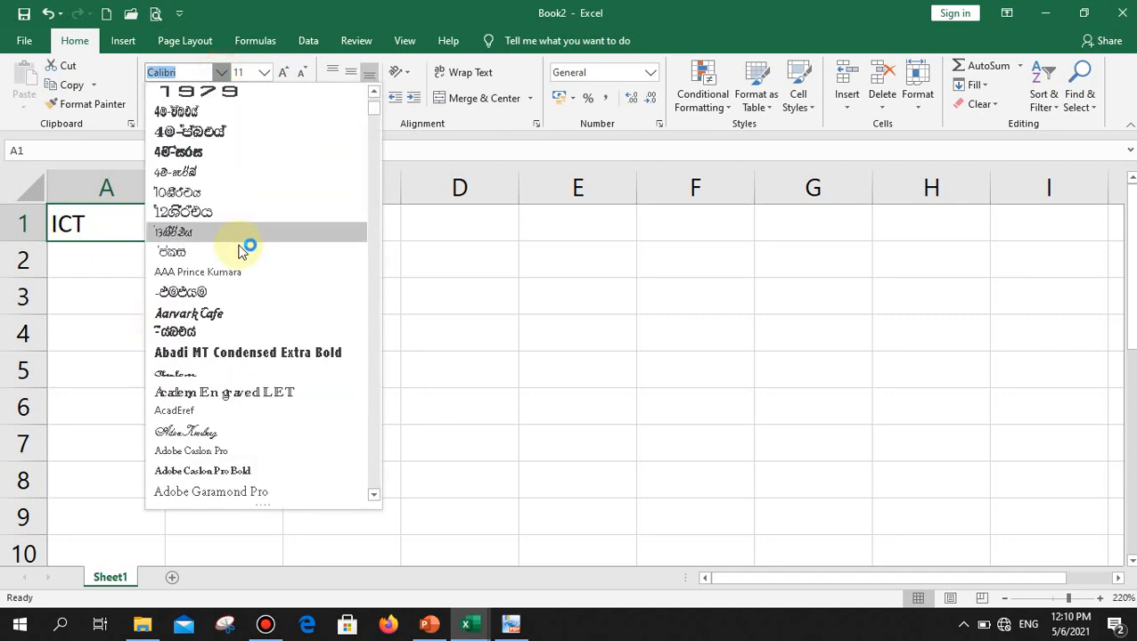
pyautogui.click(575, 341)
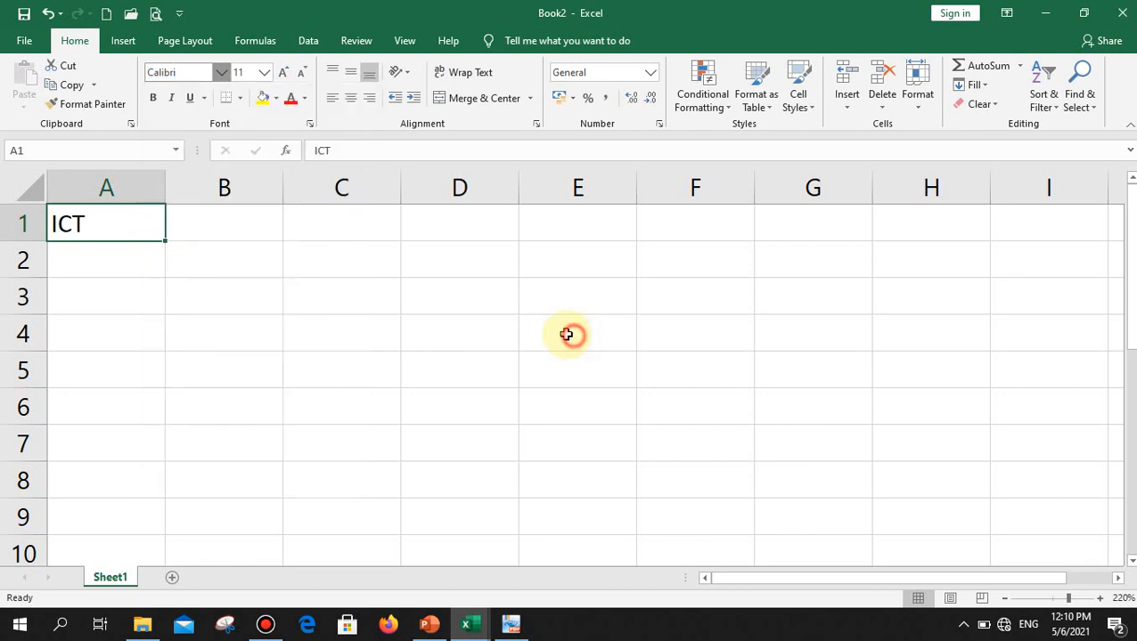
pyautogui.click(264, 73)
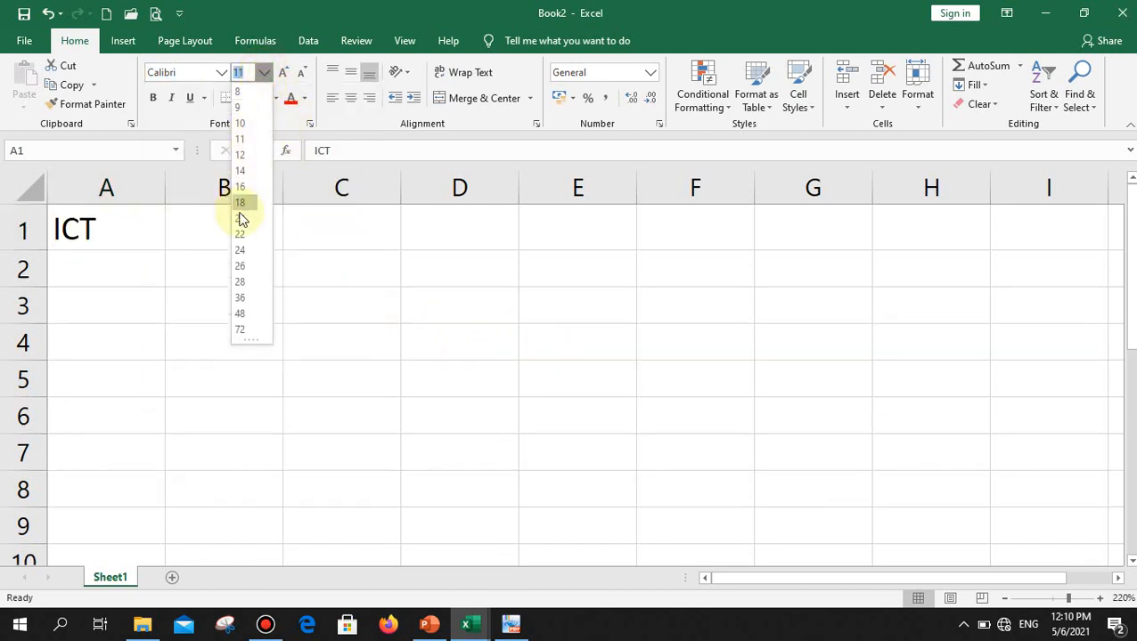
pyautogui.click(158, 120)
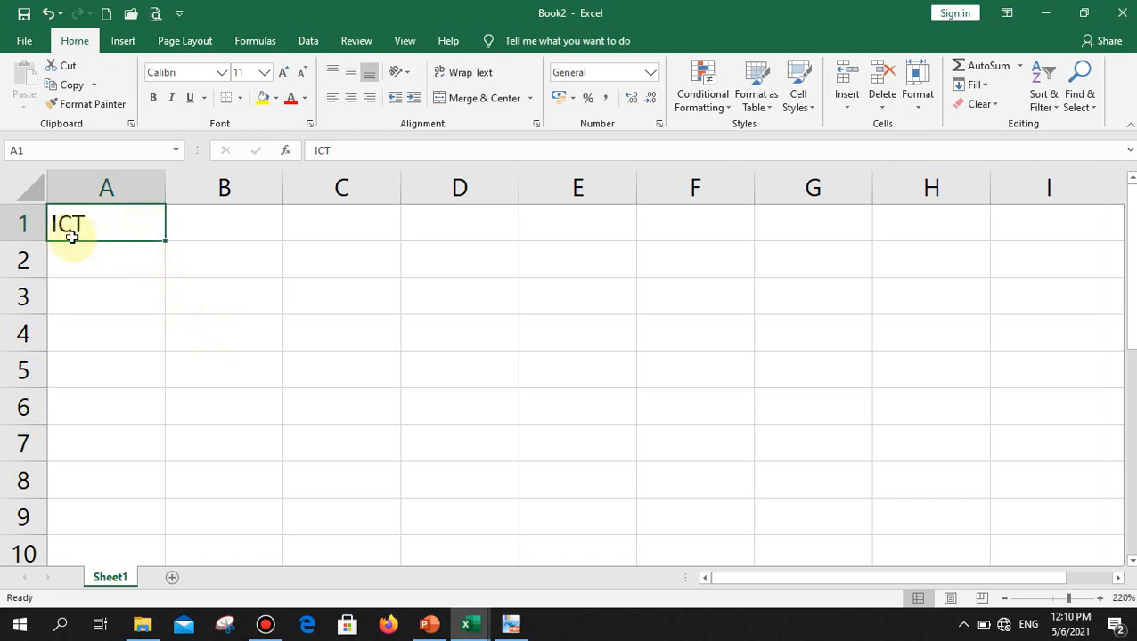
# Step: Fill cell A1 with yellow and try standard and custom fill colours, including a dark green of RGB 36, 156, 36
pyautogui.click(264, 100)
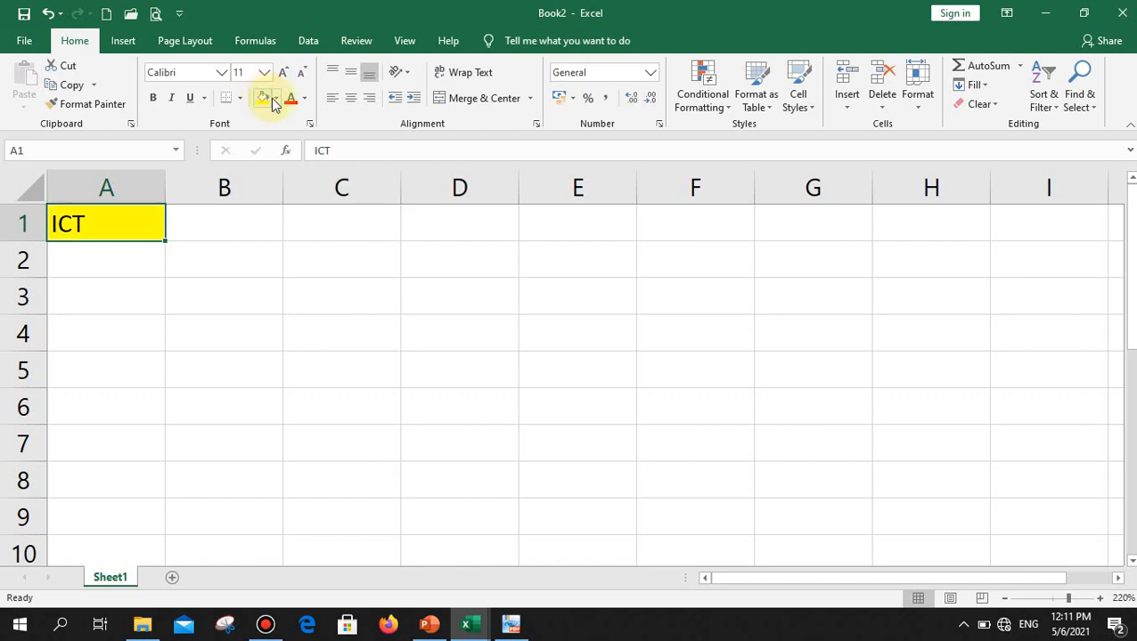
pyautogui.click(276, 98)
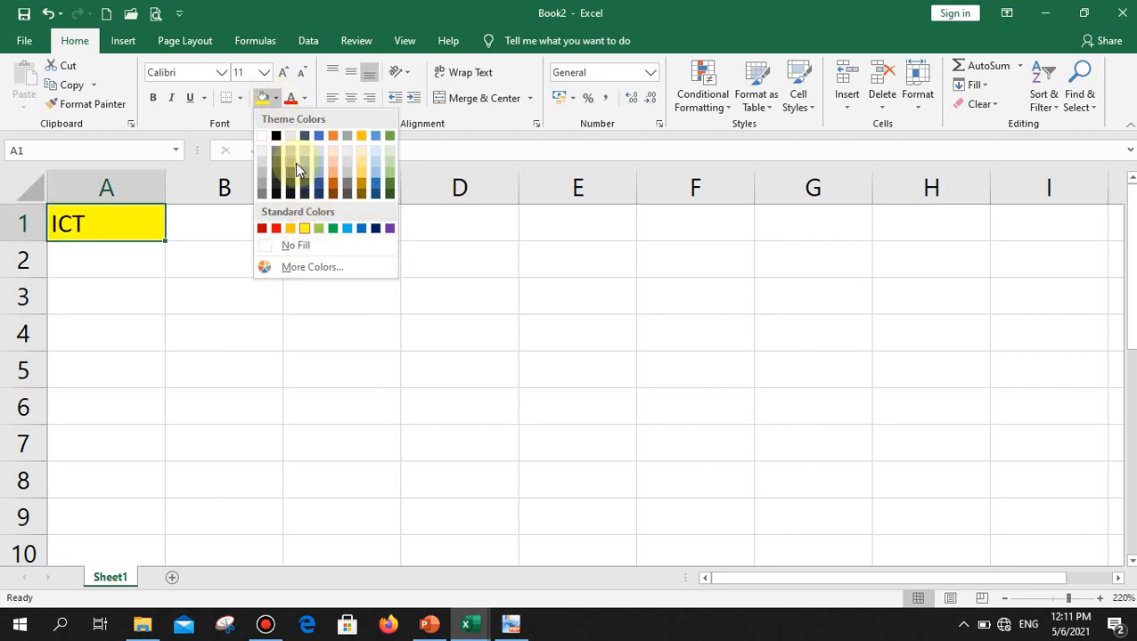
pyautogui.click(313, 268)
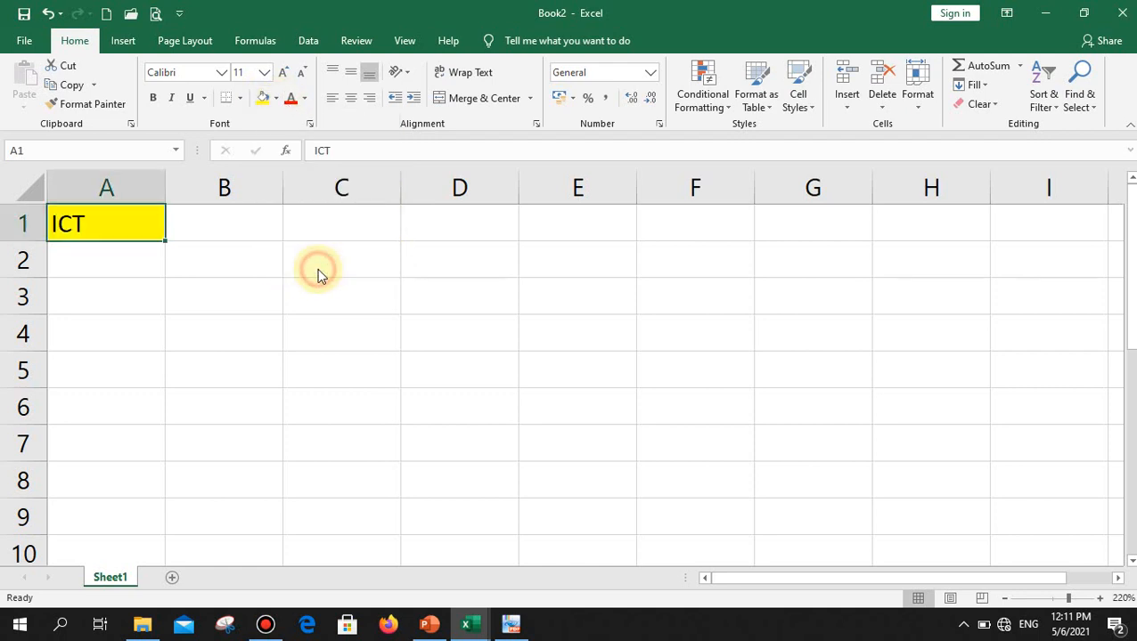
pyautogui.click(413, 184)
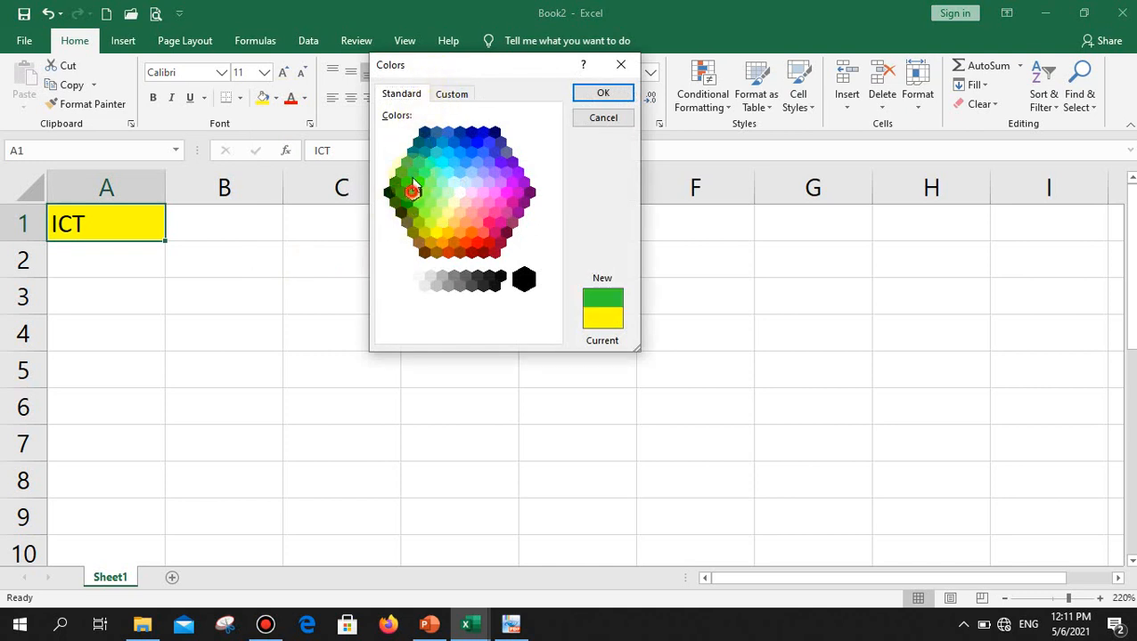
pyautogui.click(471, 153)
pyautogui.click(490, 181)
pyautogui.click(459, 233)
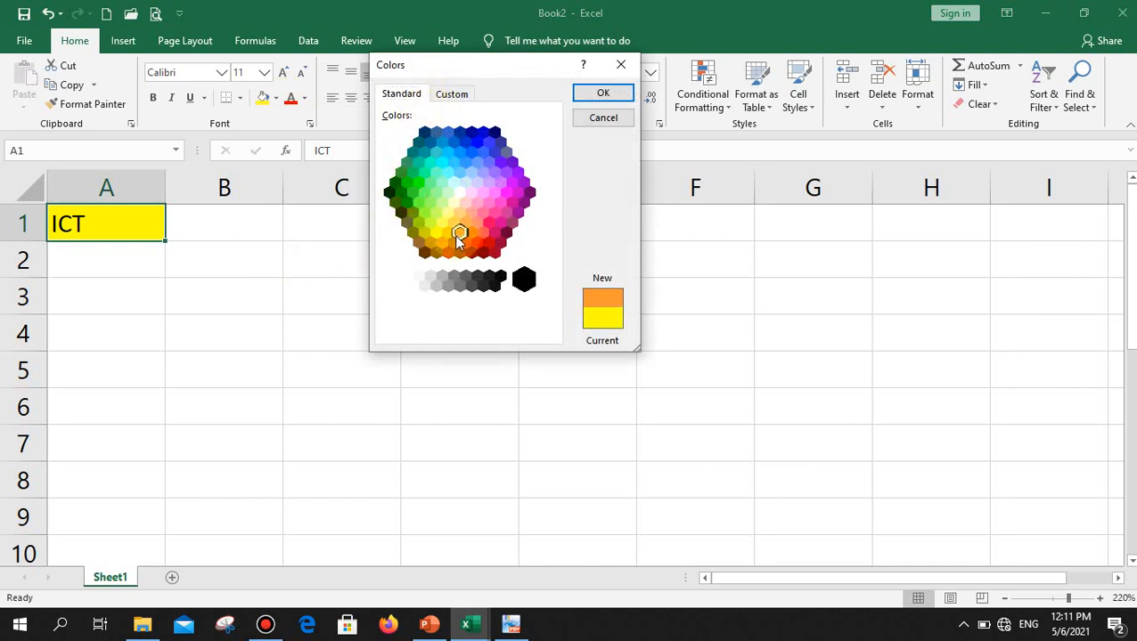
pyautogui.click(451, 96)
pyautogui.click(430, 166)
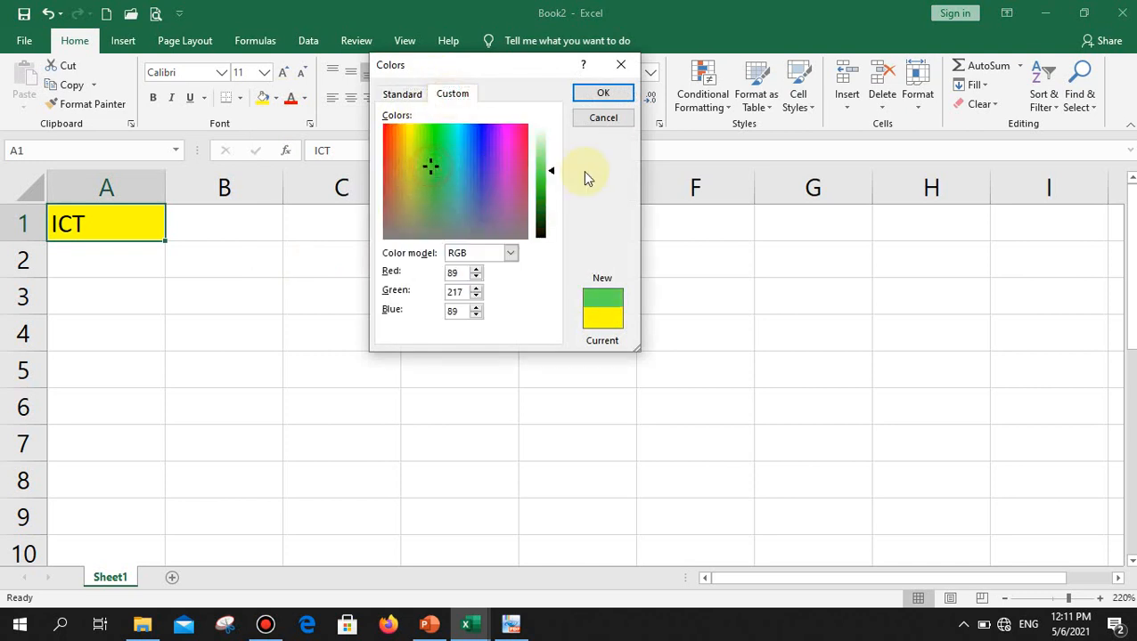
pyautogui.moveTo(551, 171); pyautogui.dragTo(551, 196)
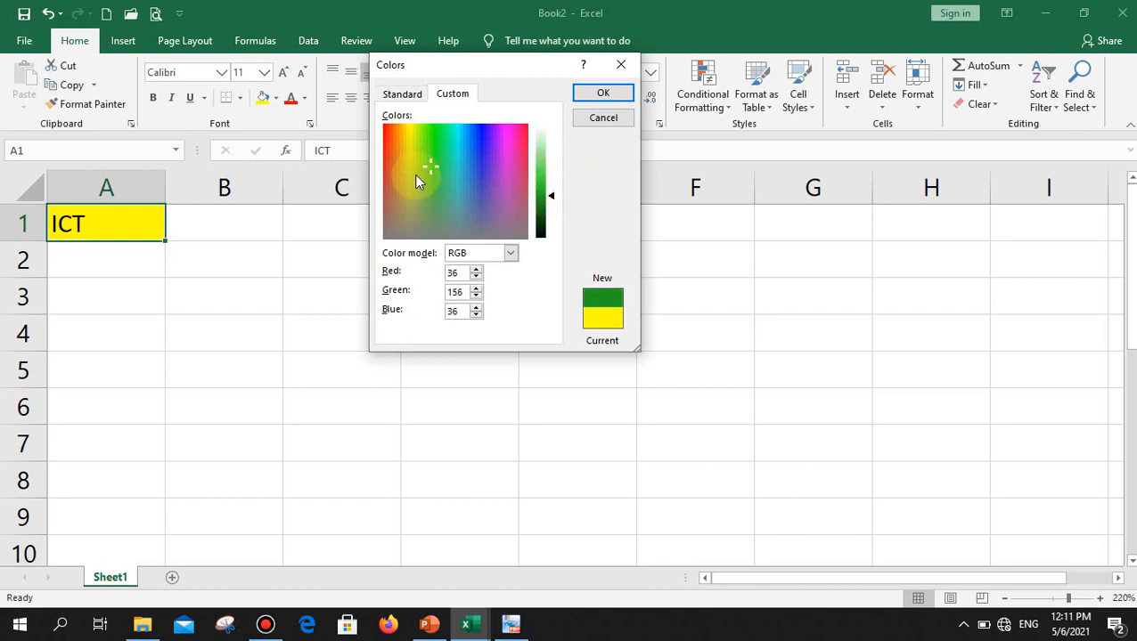
pyautogui.click(592, 118)
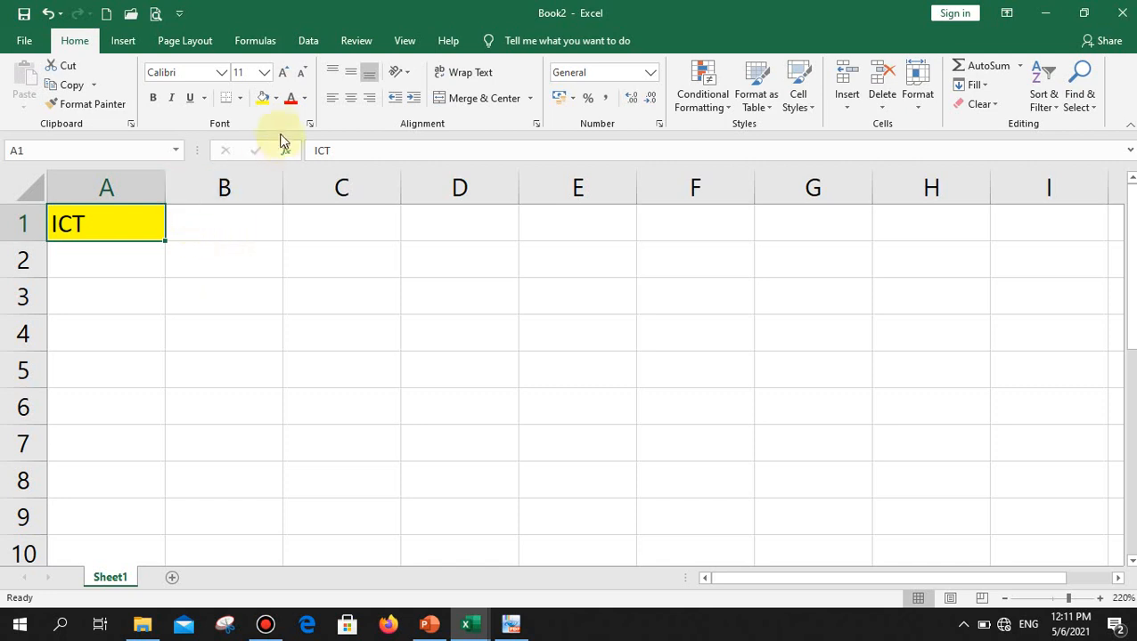
# Step: Remove the fill colour from cell A1
pyautogui.click(277, 99)
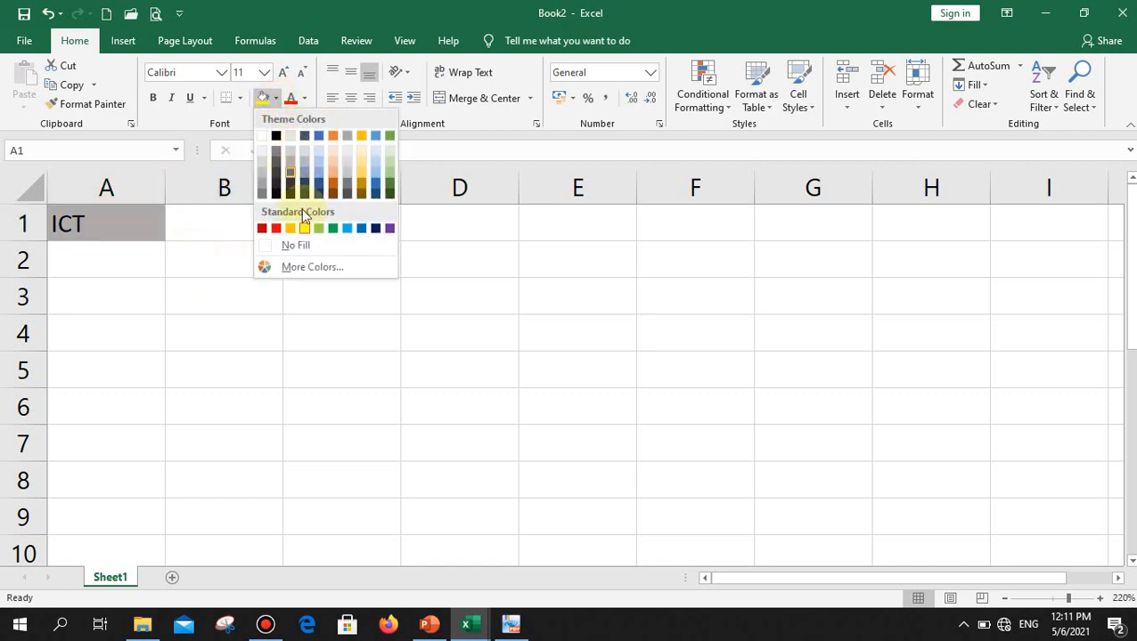
pyautogui.click(298, 248)
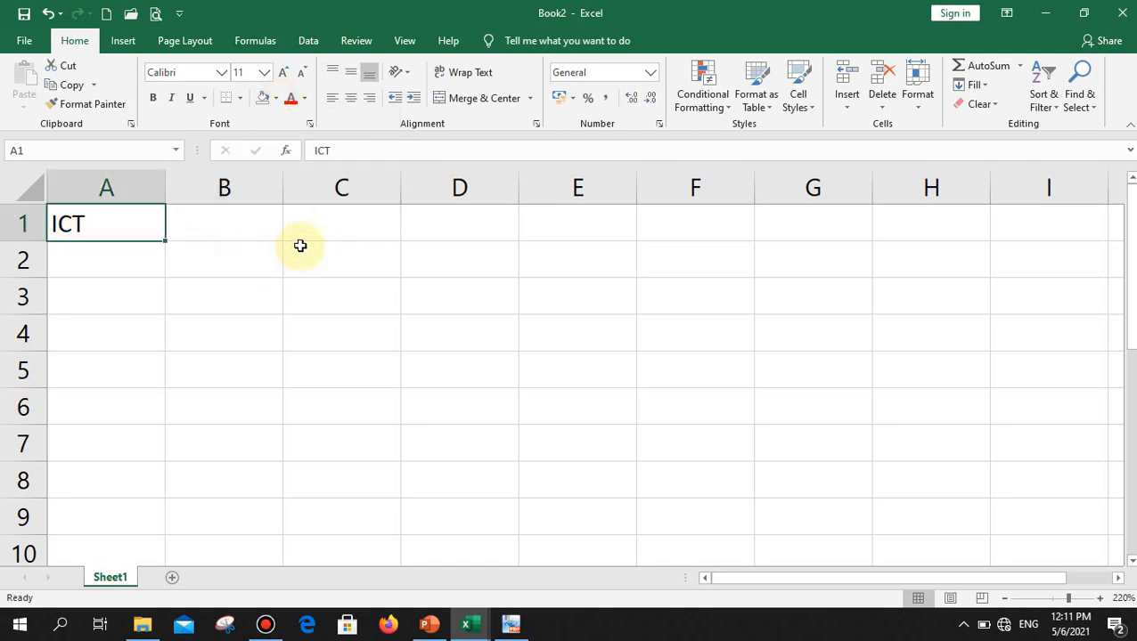
# Step: Try dark blue as the font colour of the text in cell A1 and set it back to black
pyautogui.click(305, 99)
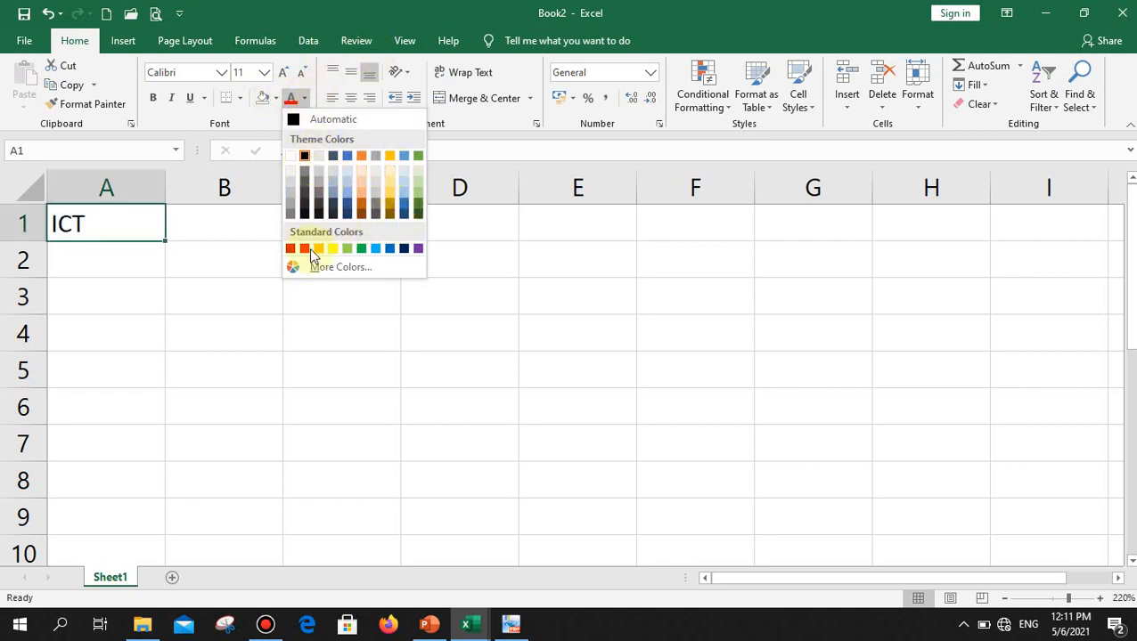
pyautogui.click(404, 247)
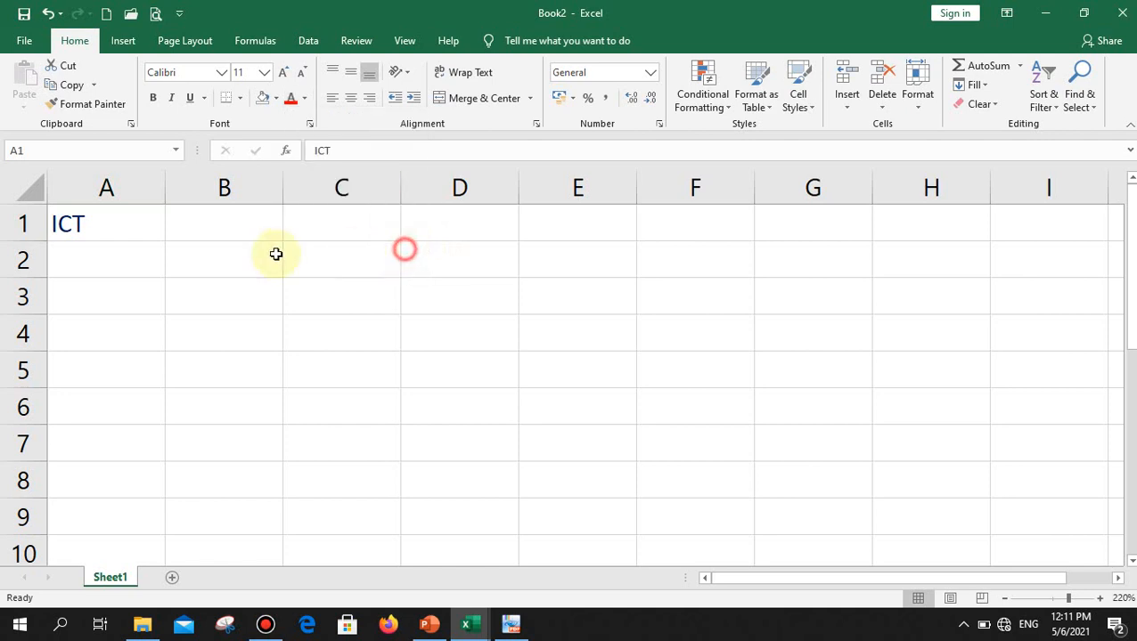
pyautogui.click(109, 227)
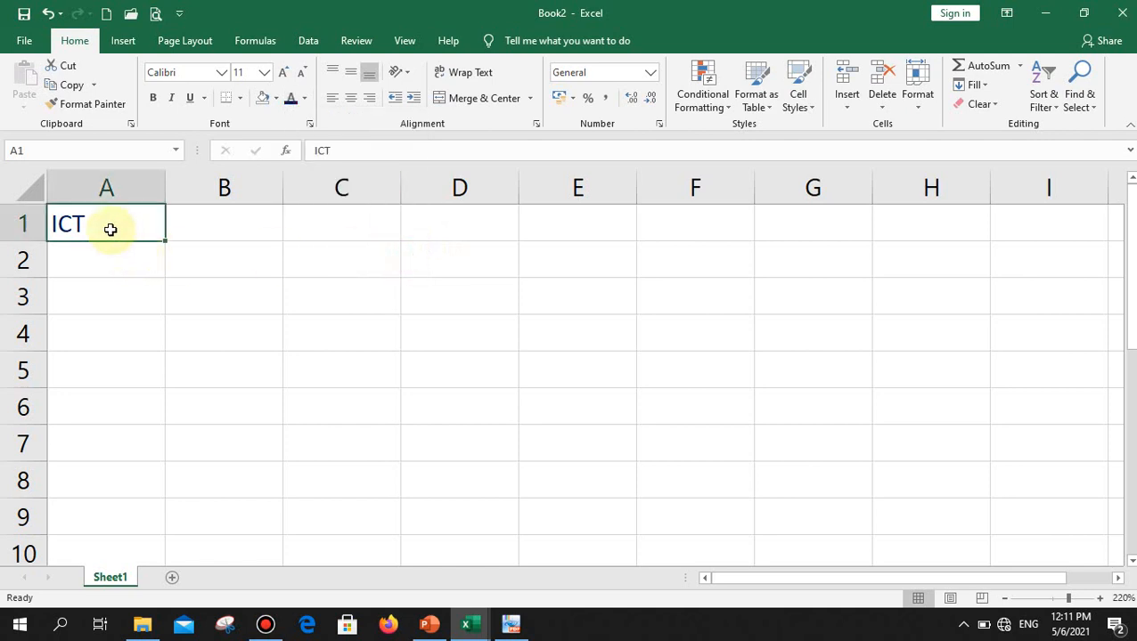
pyautogui.click(304, 100)
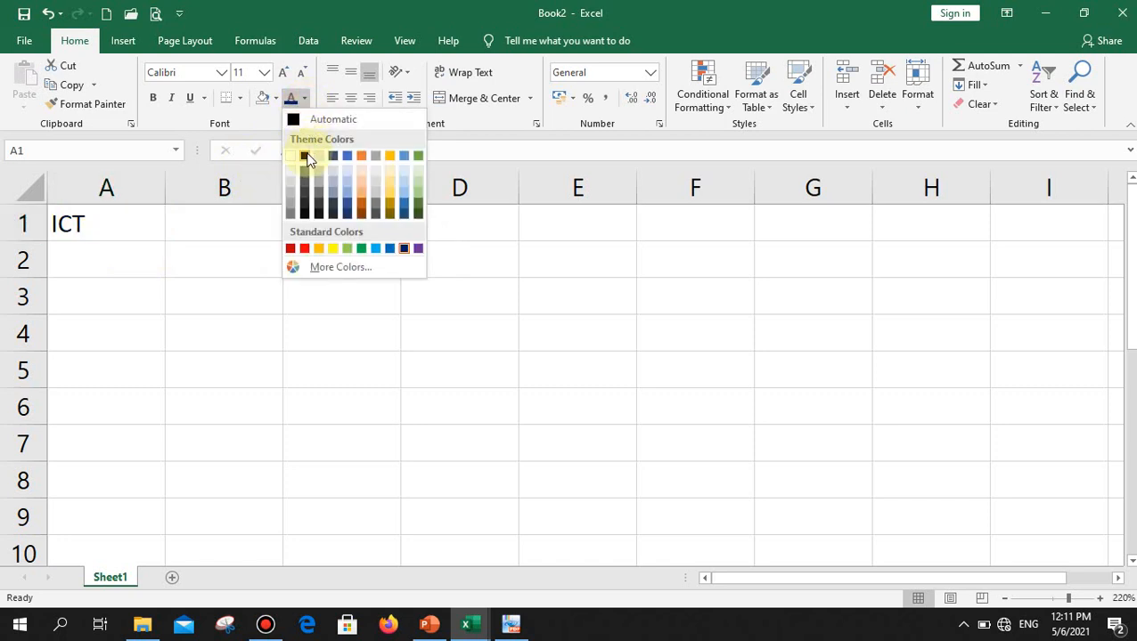
pyautogui.click(304, 155)
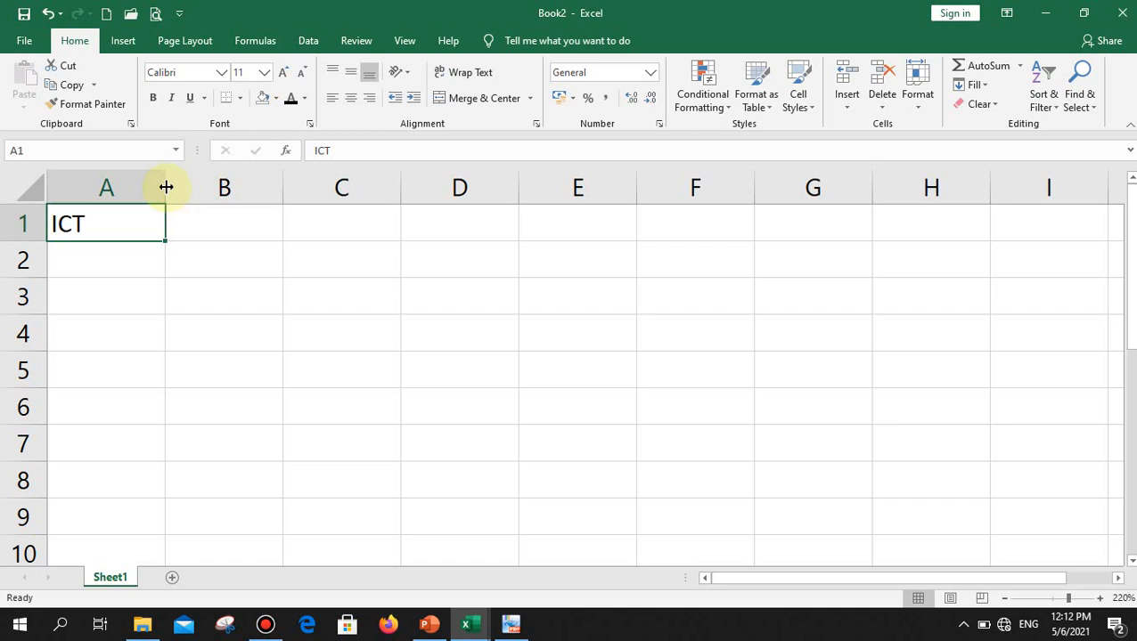
# Step: Narrow column A by its border, autofit it to its text, and widen it beyond its original width
pyautogui.moveTo(166, 187); pyautogui.dragTo(76, 187)
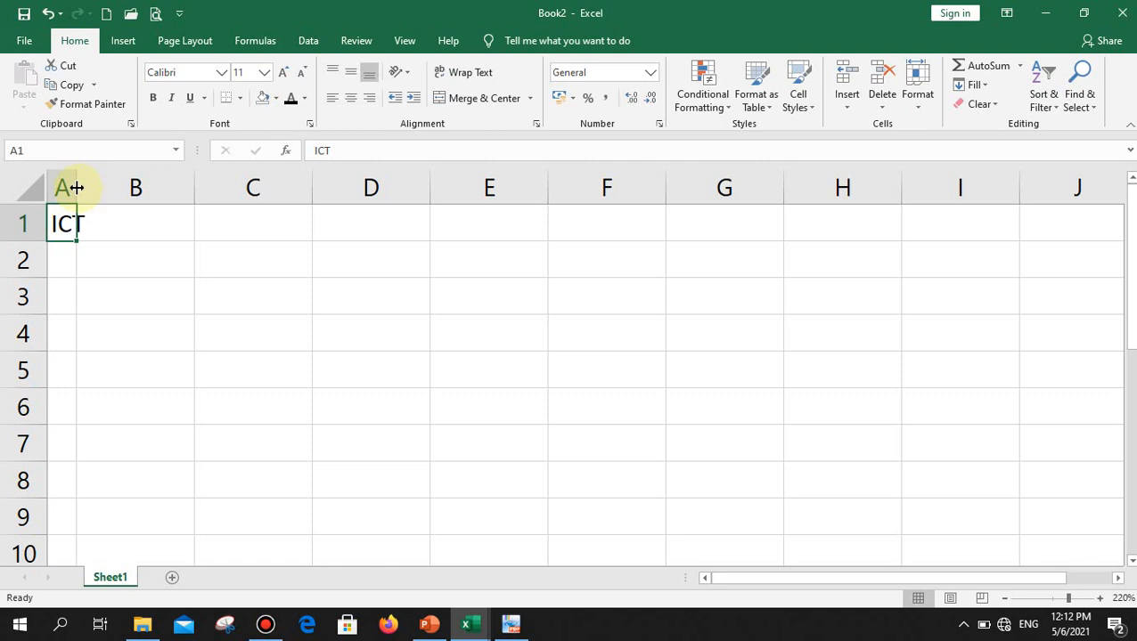
pyautogui.doubleClick(76, 187)
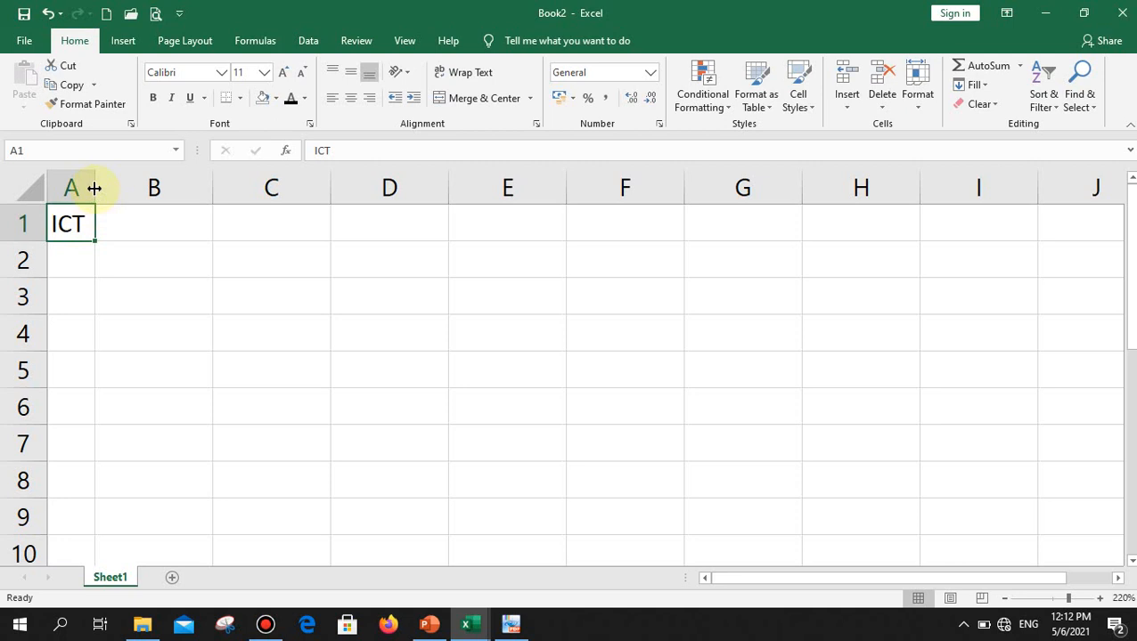
pyautogui.moveTo(94, 188); pyautogui.dragTo(225, 187)
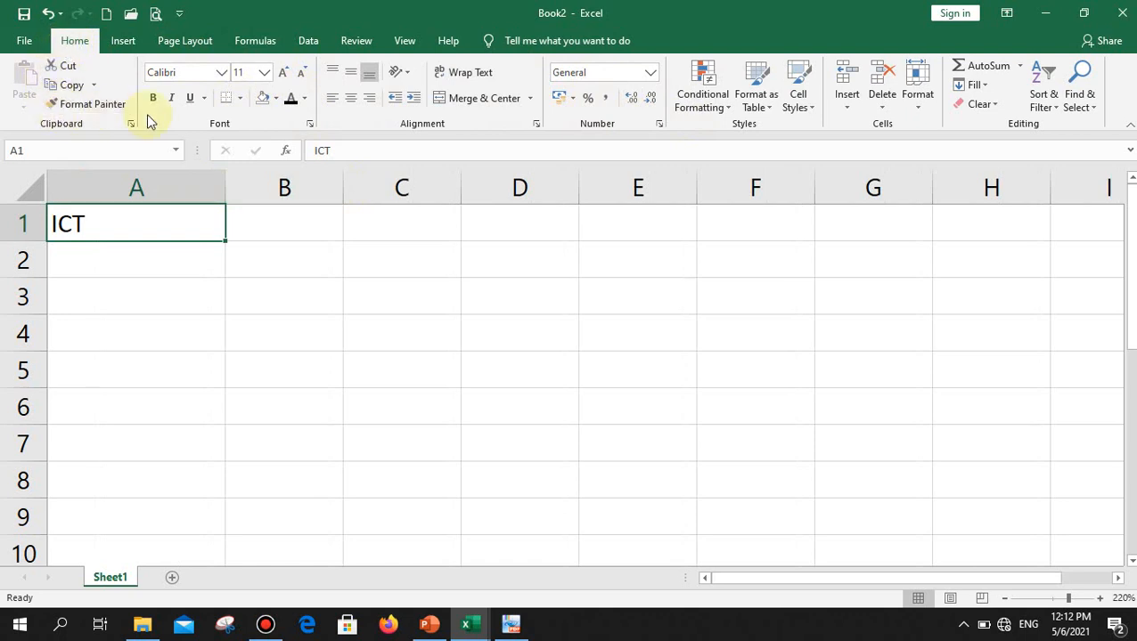
# Step: Set the width of column A to exactly 5
pyautogui.click(919, 114)
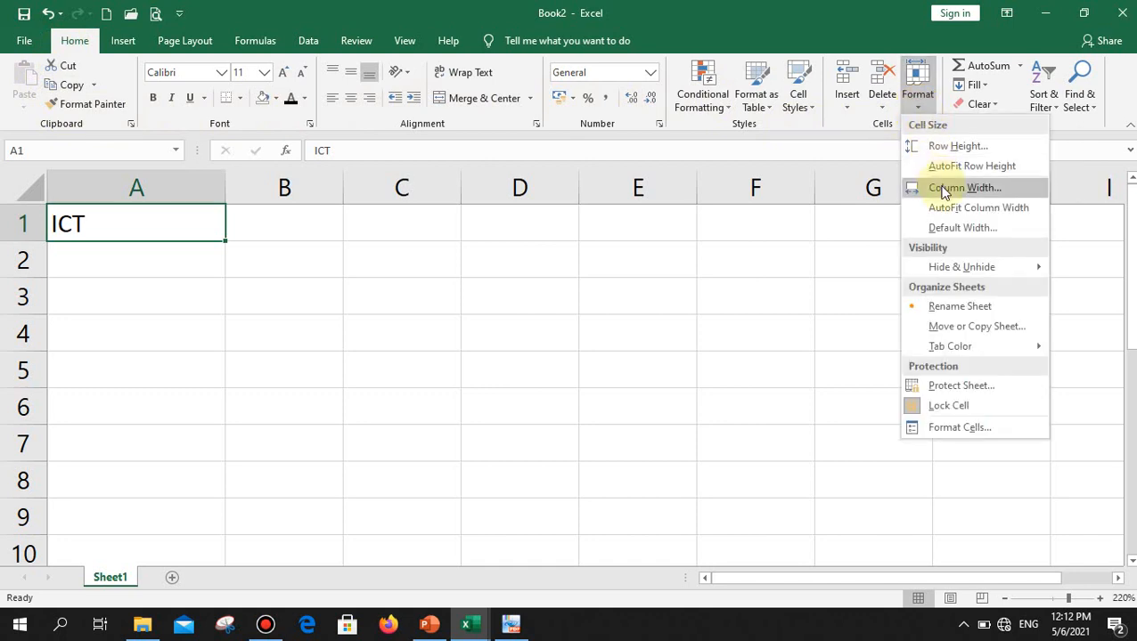
pyautogui.click(946, 188)
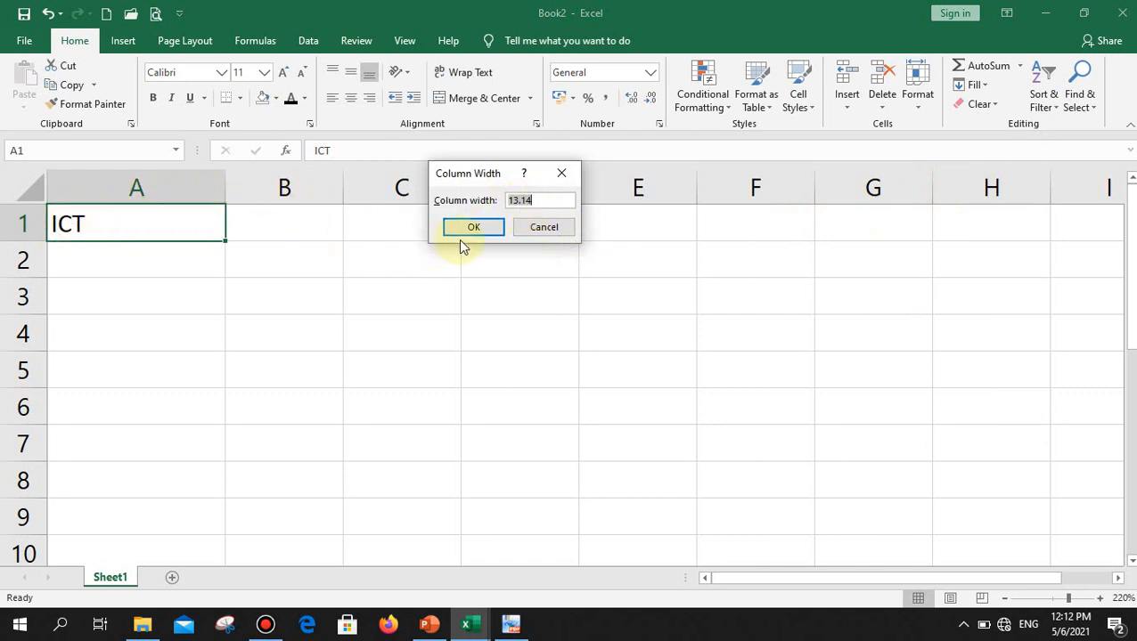
pyautogui.write('5')
pyautogui.click(472, 230)
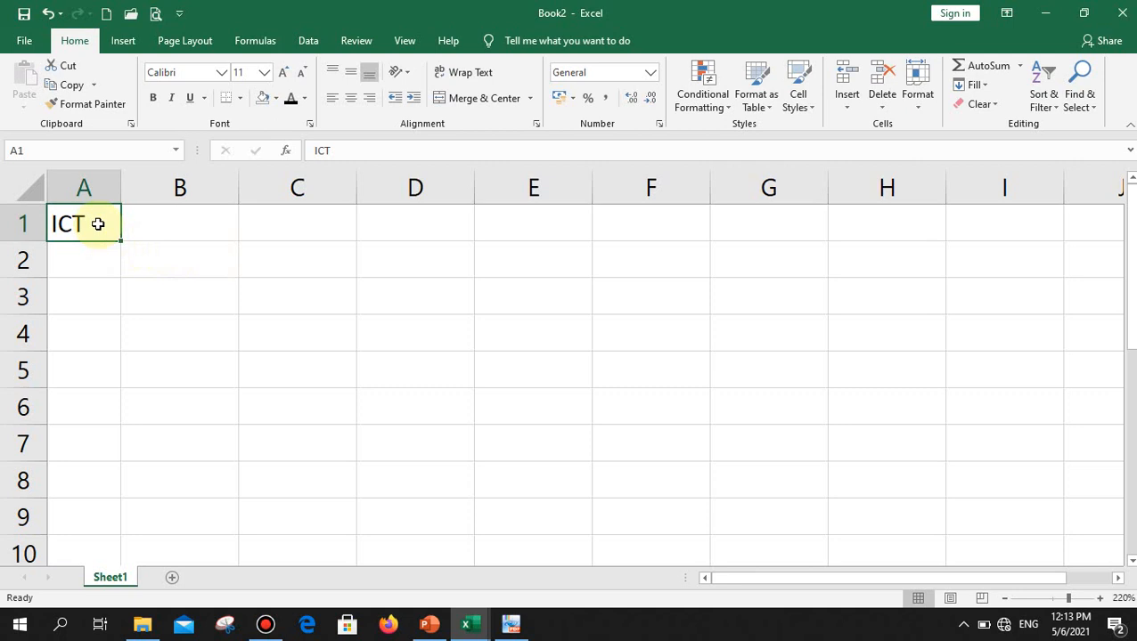
# Step: Select cells A1 to E1 and set the width of columns A to E to 6
pyautogui.moveTo(98, 223); pyautogui.dragTo(545, 236)
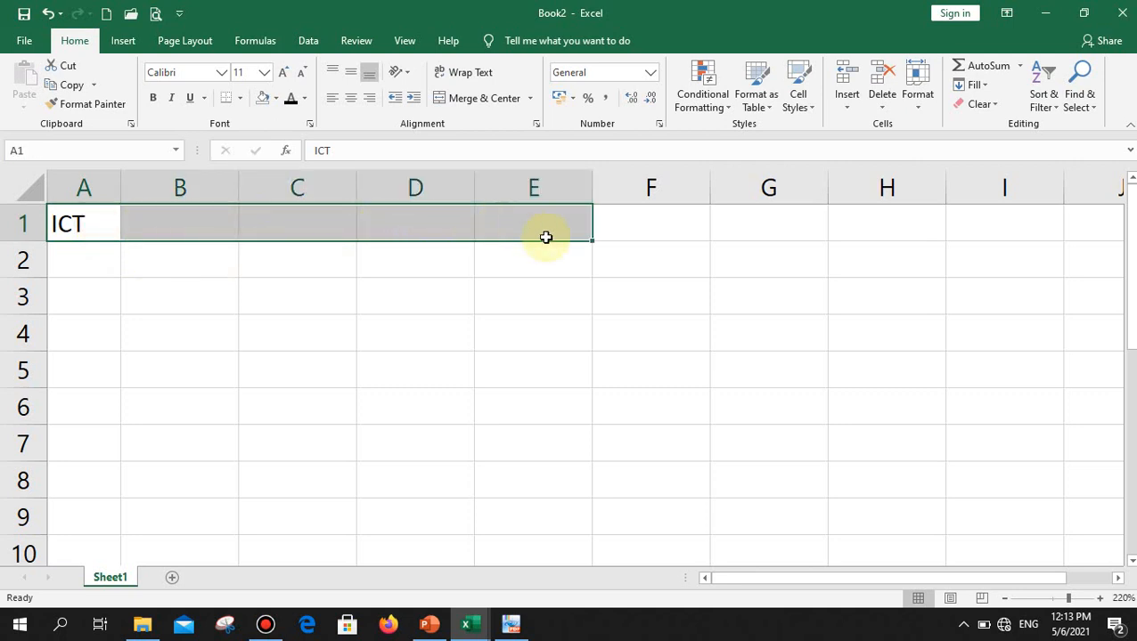
pyautogui.click(918, 98)
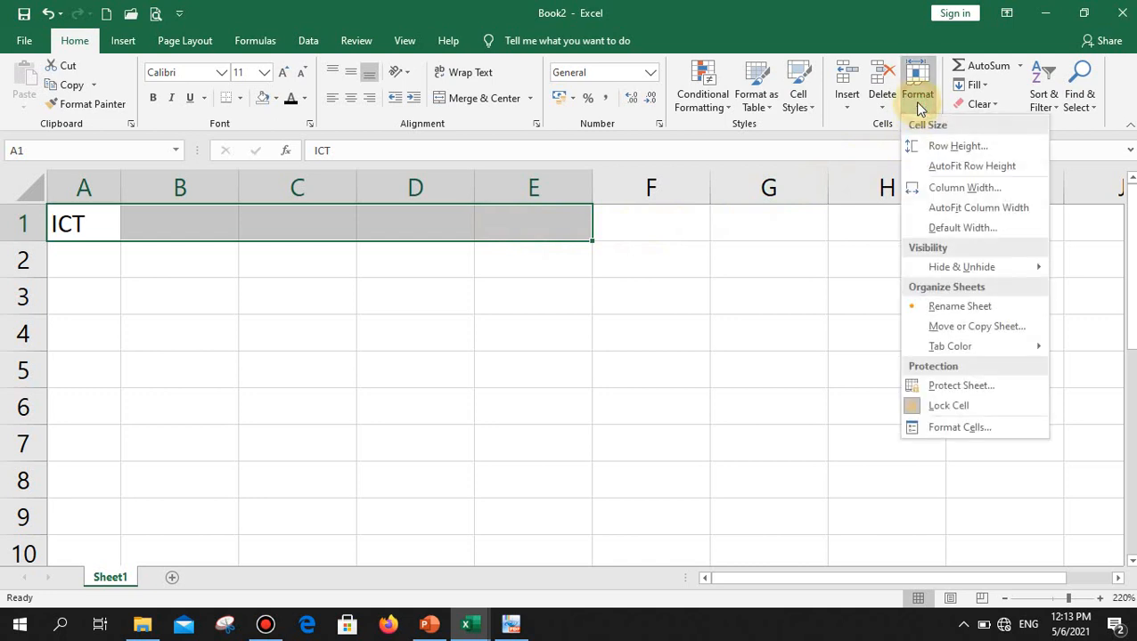
pyautogui.click(957, 187)
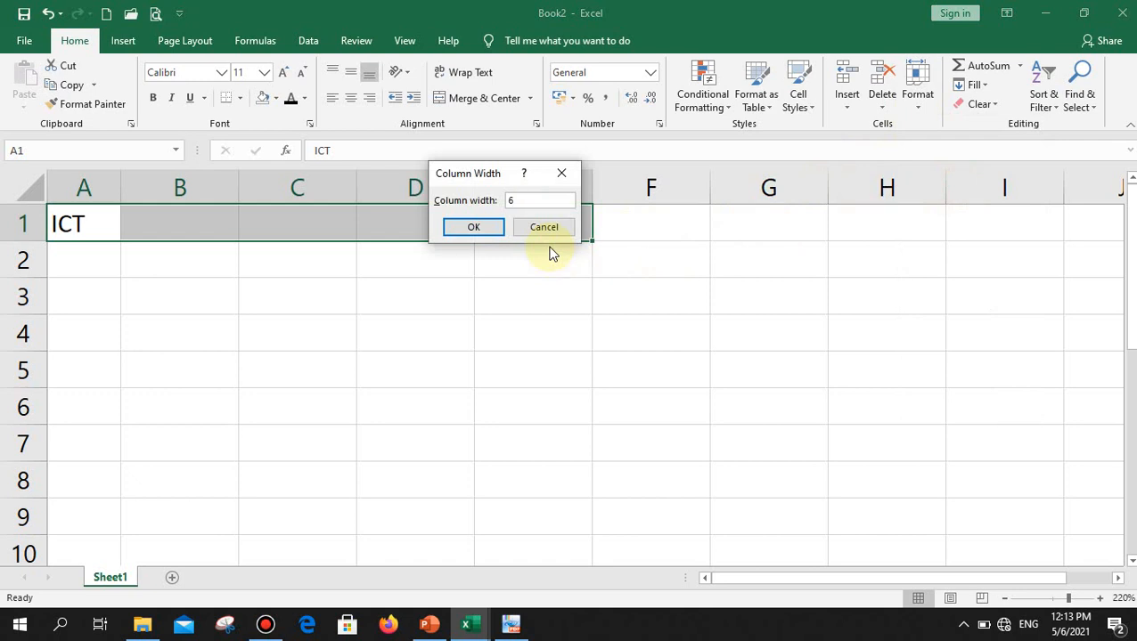
pyautogui.click(489, 228)
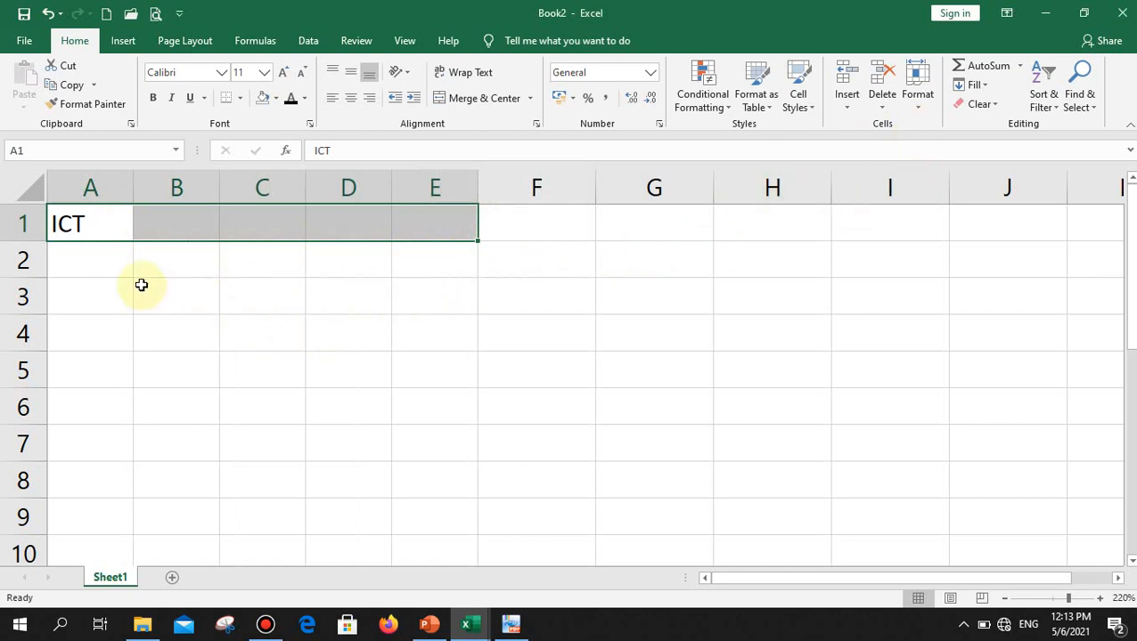
# Step: Preview larger font sizes on cells A1 to E1 to see their effect on the row height, without applying any
pyautogui.click(23, 242)
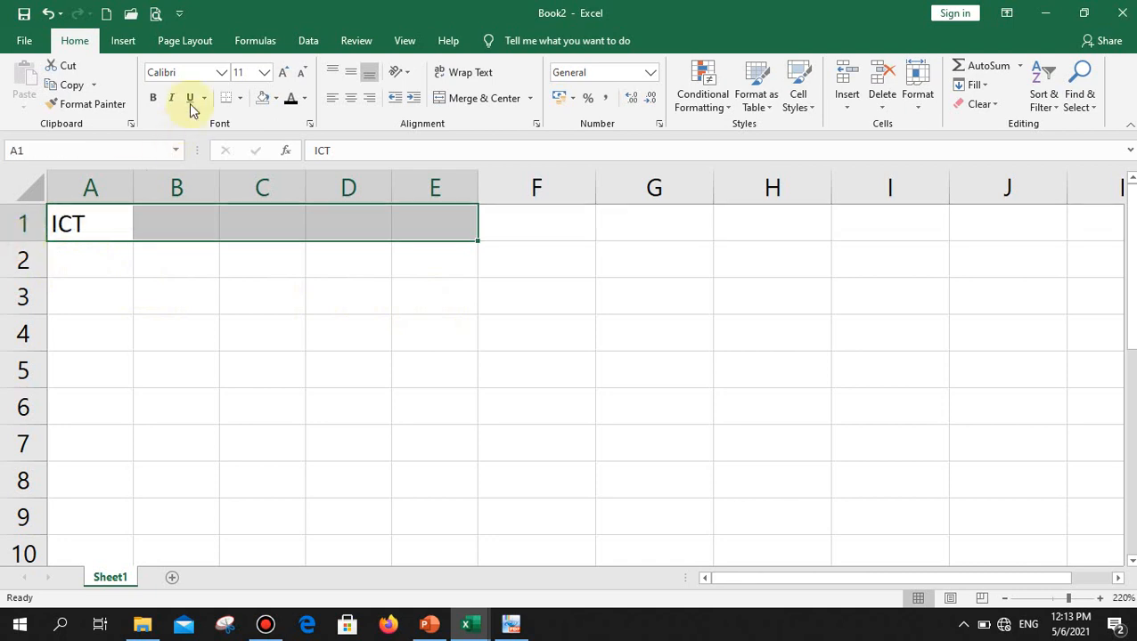
pyautogui.click(266, 75)
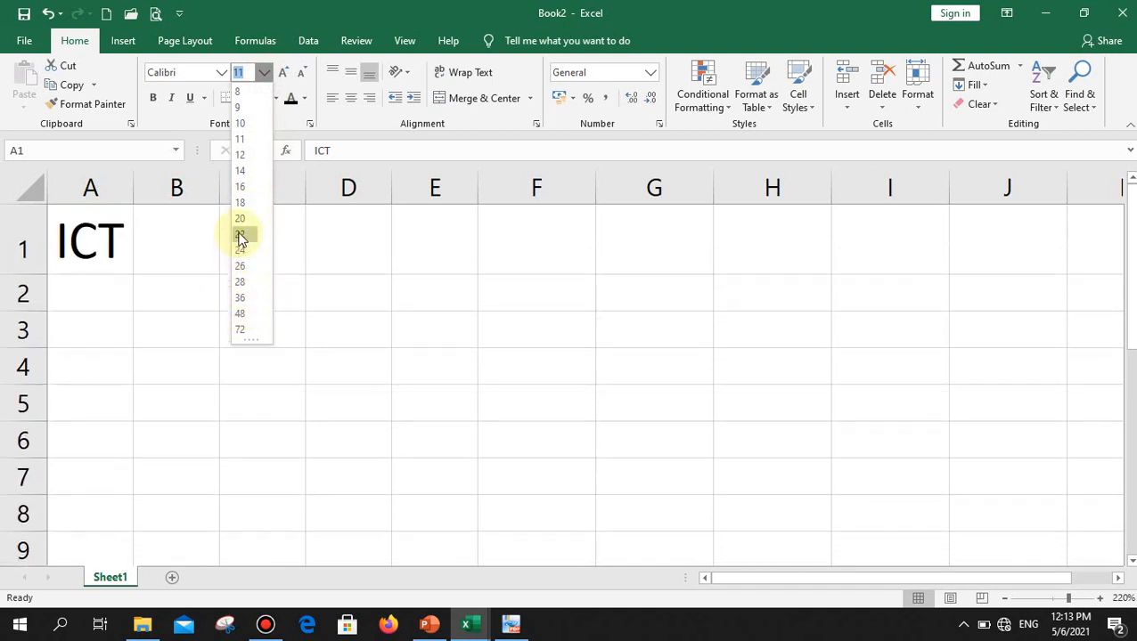
pyautogui.click(283, 19)
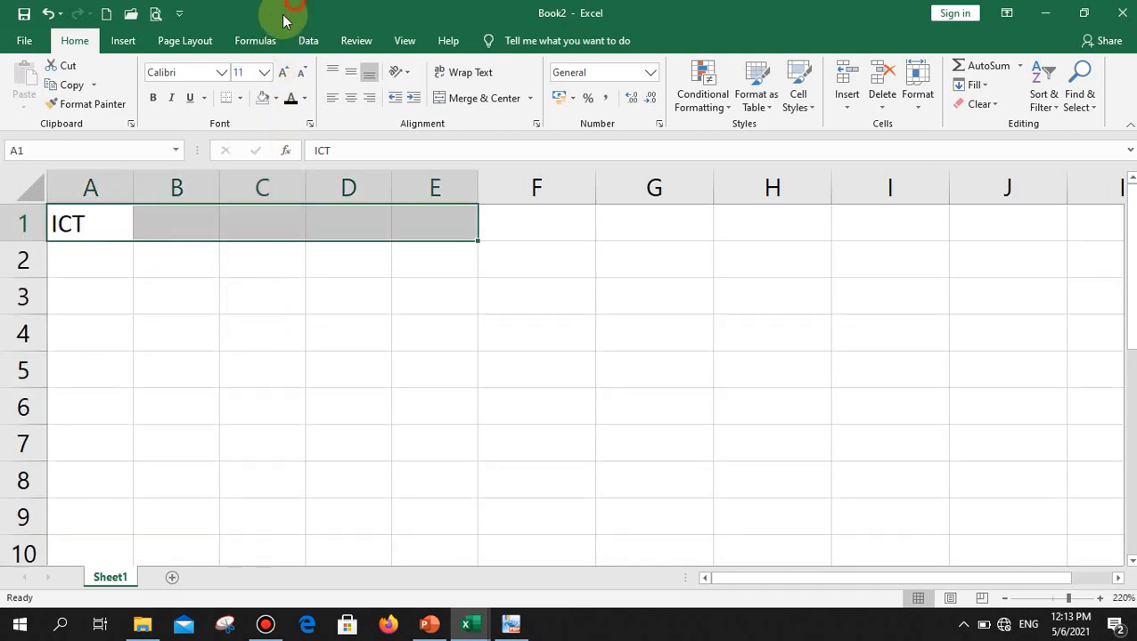
# Step: Enlarge row 1 slightly by its border, and enter a larger exact row height for it
pyautogui.click(31, 243)
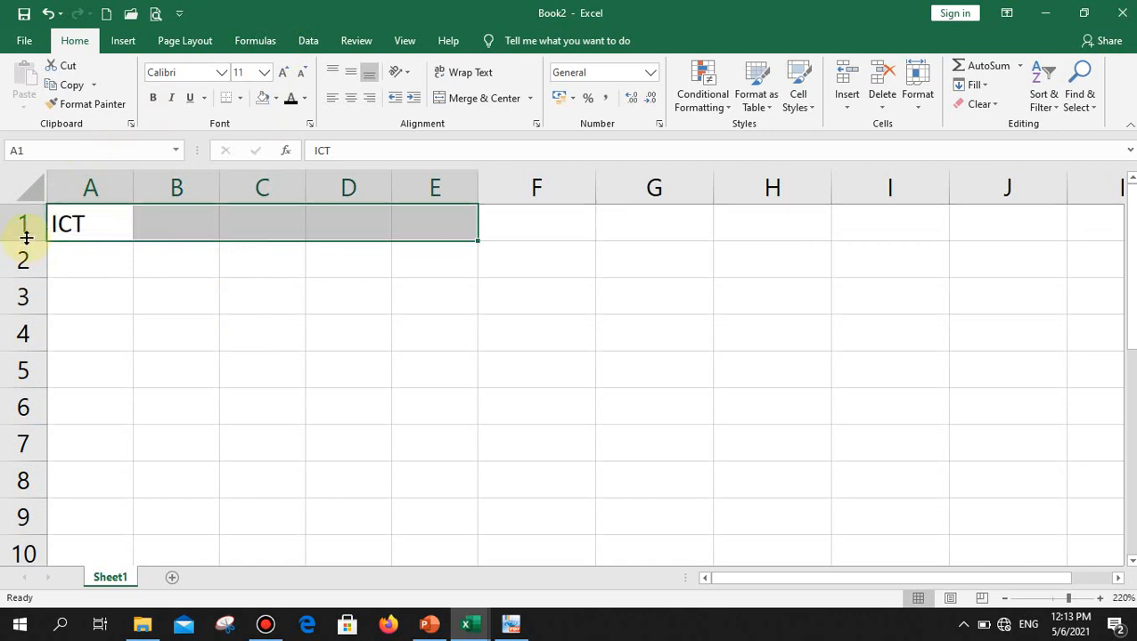
pyautogui.moveTo(26, 238)
pyautogui.mouseDown()
pyautogui.moveTo(24, 408)
pyautogui.moveTo(25, 246)
pyautogui.mouseUp()
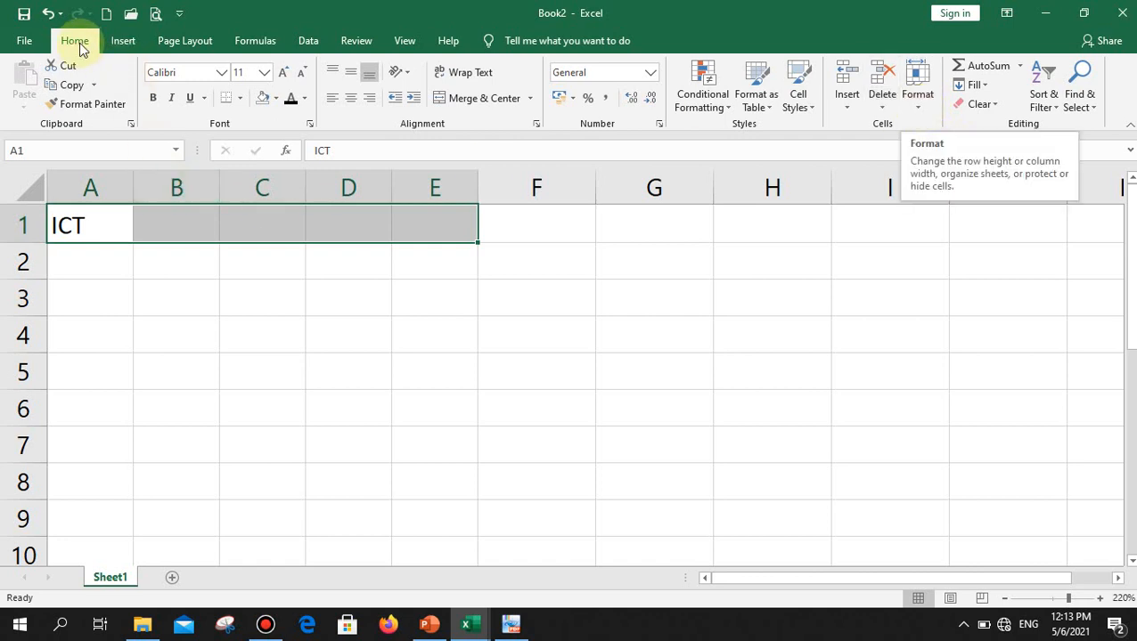
pyautogui.click(918, 107)
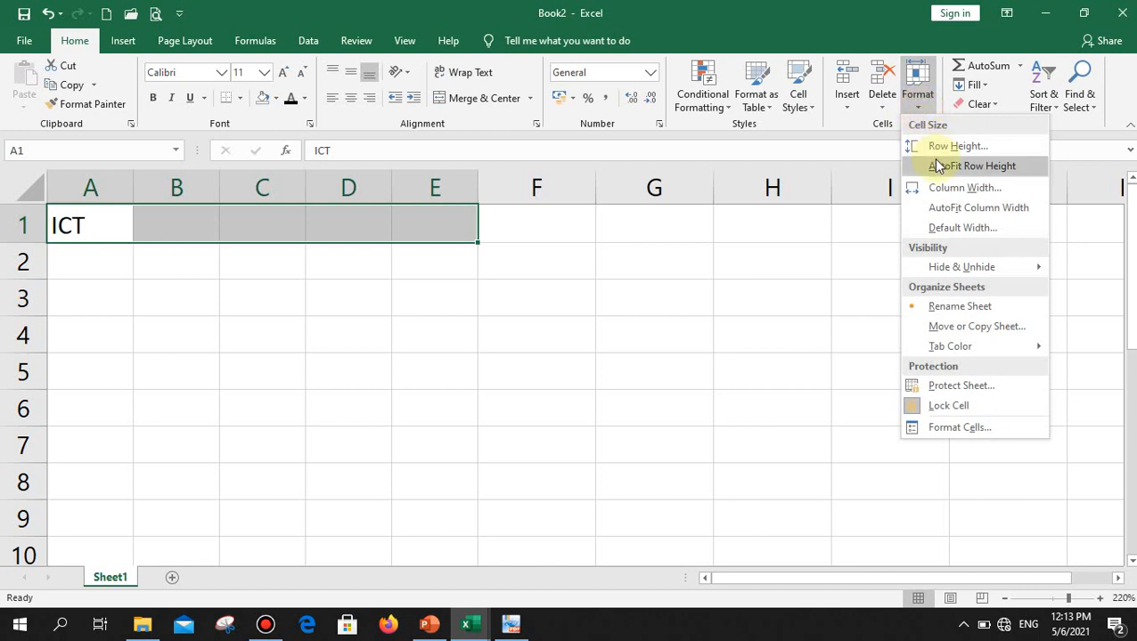
pyautogui.click(951, 150)
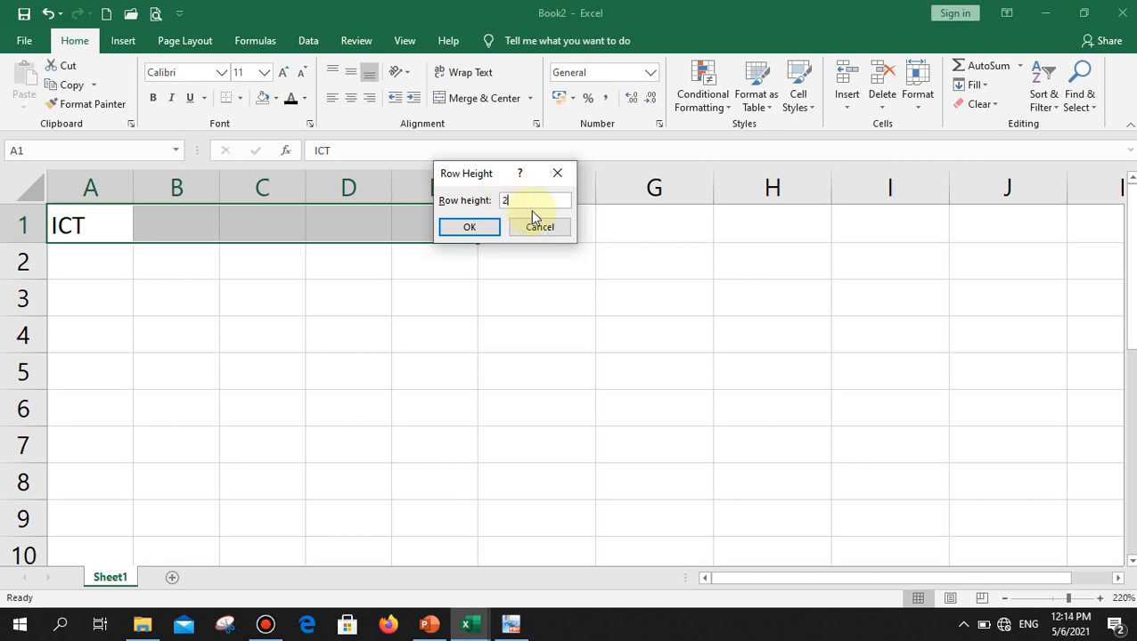
pyautogui.press('Return')
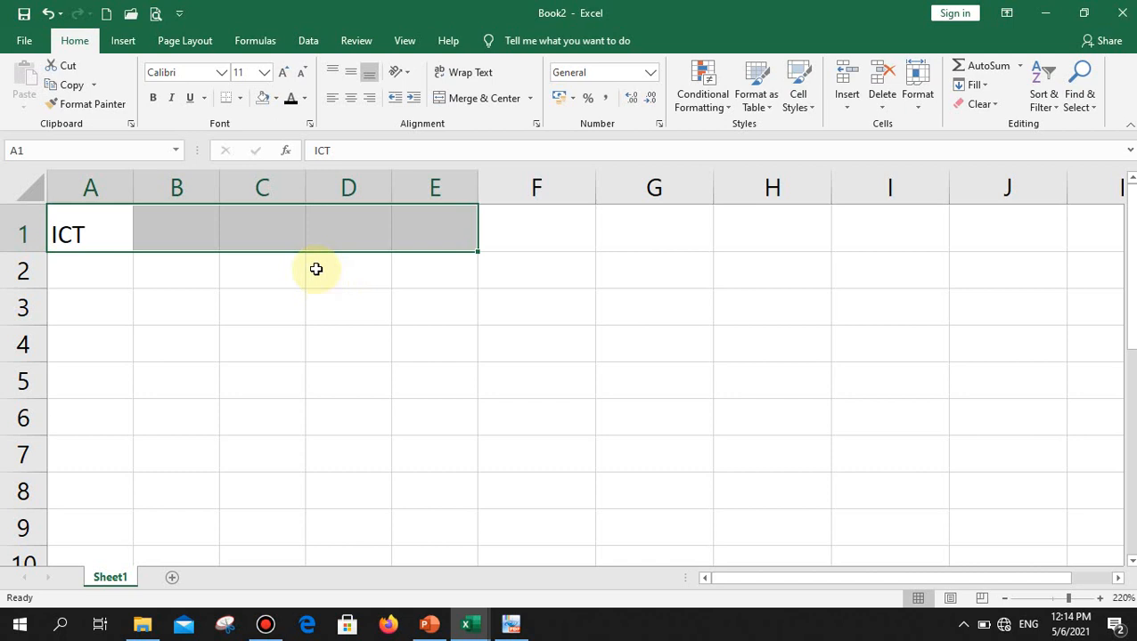
# Step: Enter the heading Maths in cell B1
pyautogui.click(163, 229)
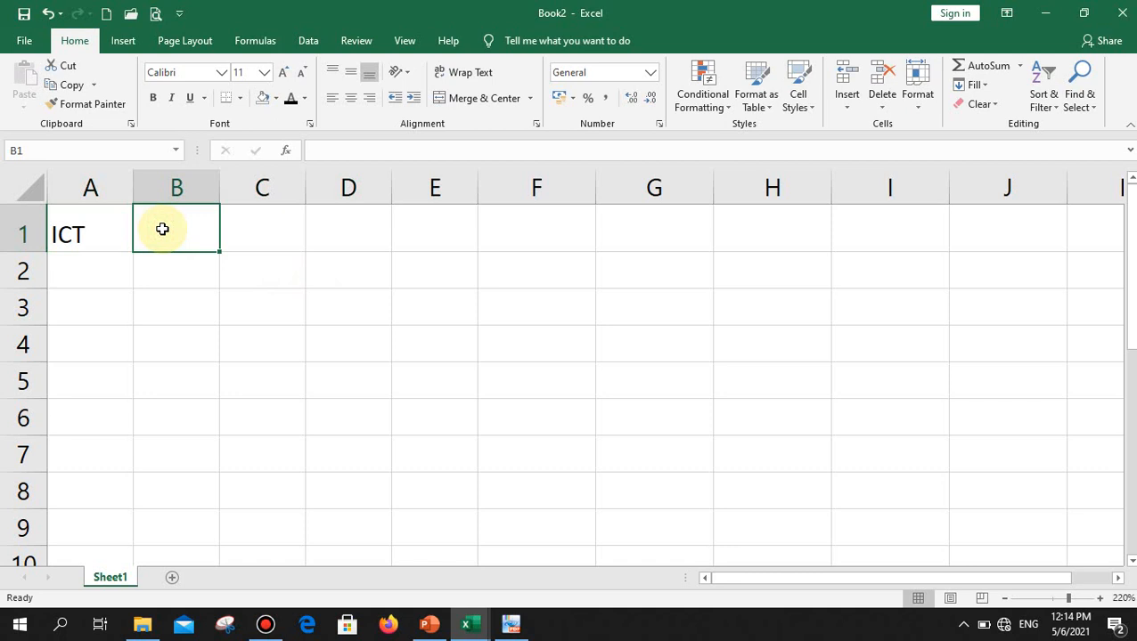
pyautogui.write('Maths')
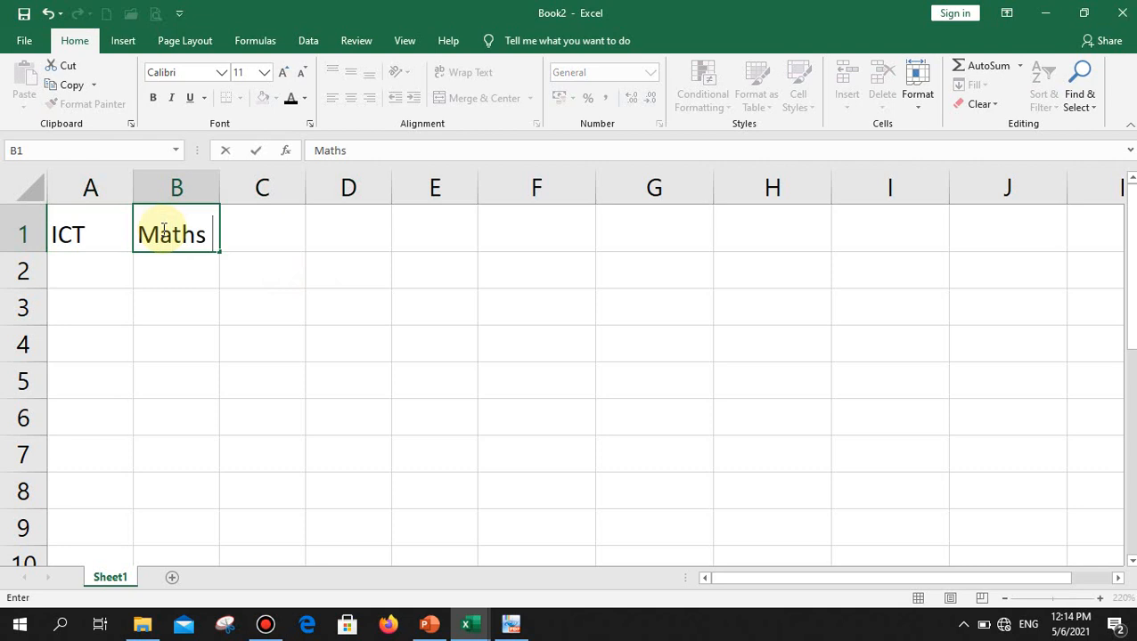
pyautogui.press('Tab')
# Step: Try inserting one sheet column before the Maths column, and undo the insertion
pyautogui.click(162, 229)
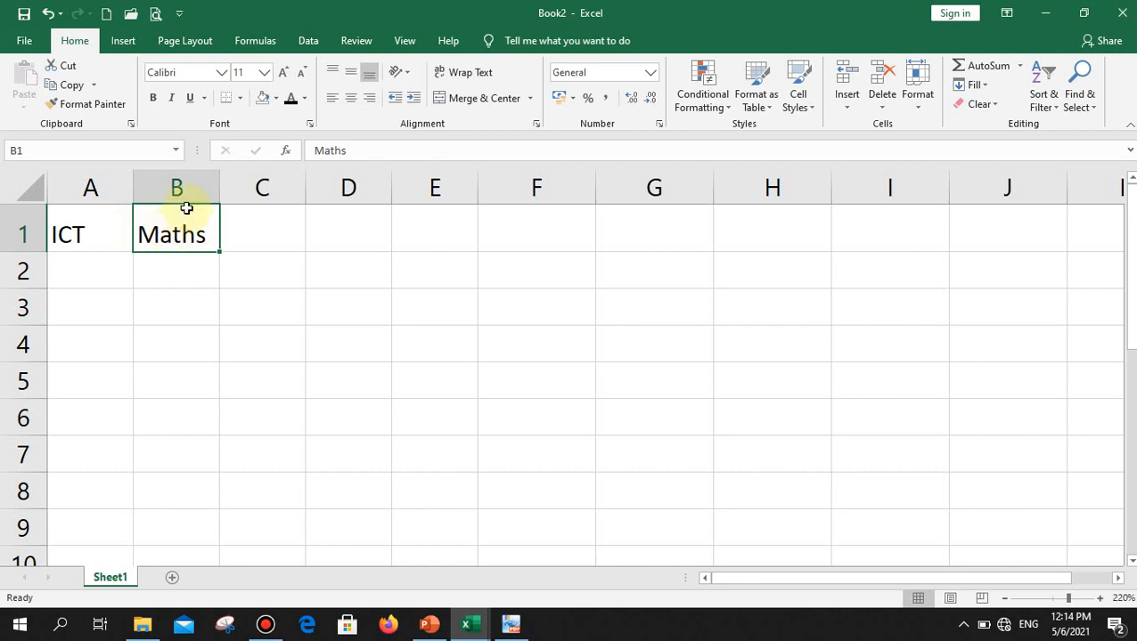
pyautogui.click(848, 109)
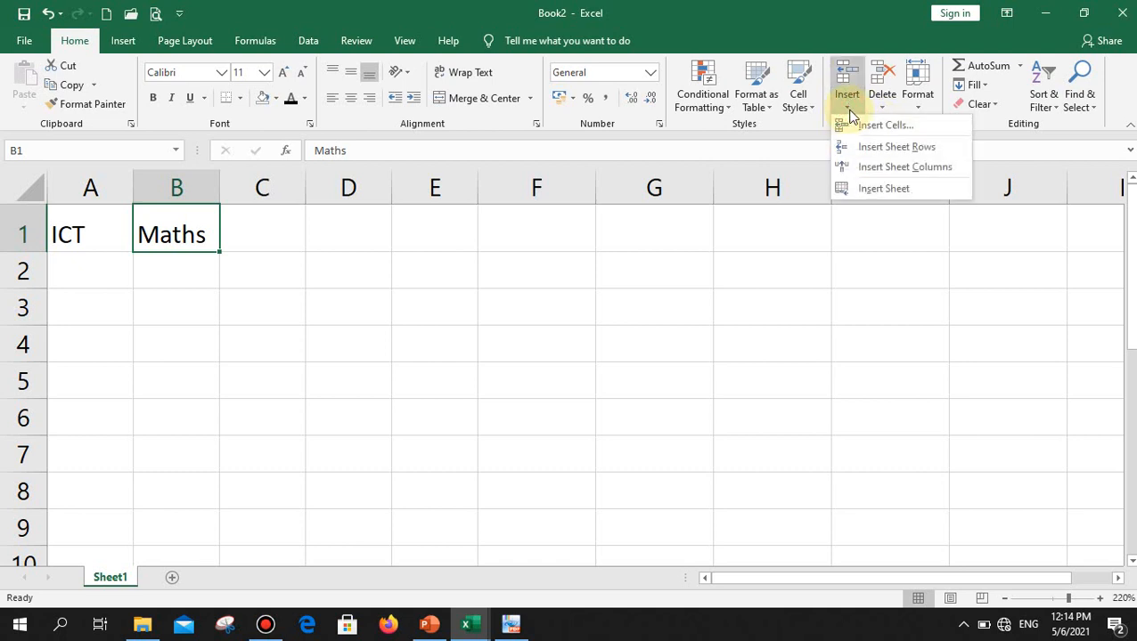
pyautogui.click(879, 172)
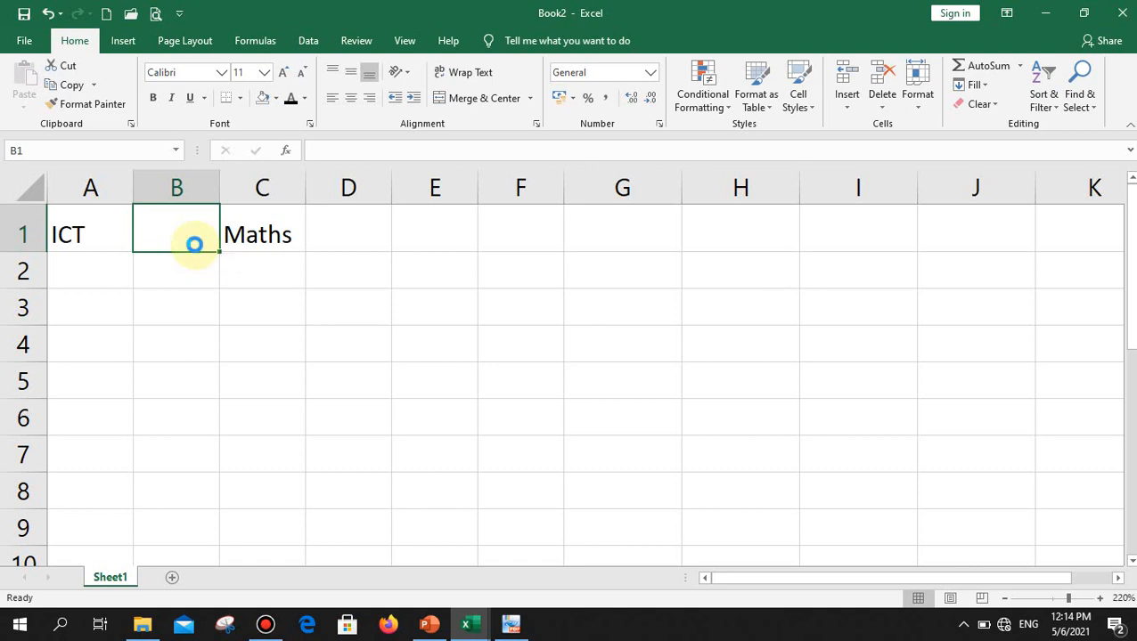
pyautogui.hotkey('ctrl', 'z')
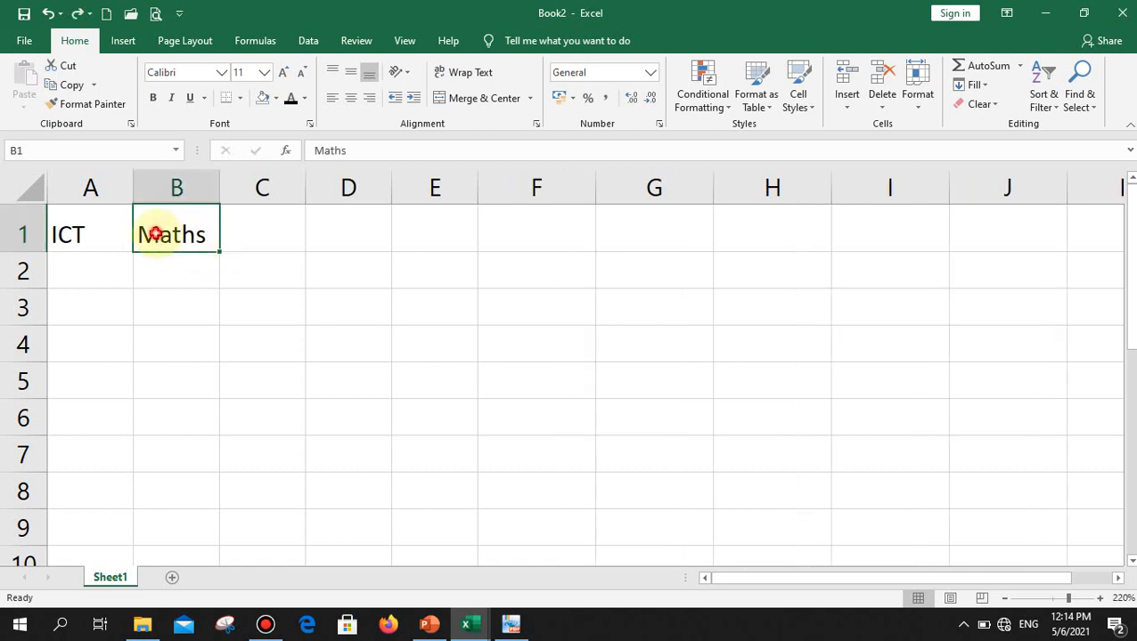
# Step: Select B1 to D1 to try inserting three sheet columns before Maths at once, and undo the insertion
pyautogui.moveTo(155, 233); pyautogui.dragTo(320, 232)
pyautogui.click(847, 107)
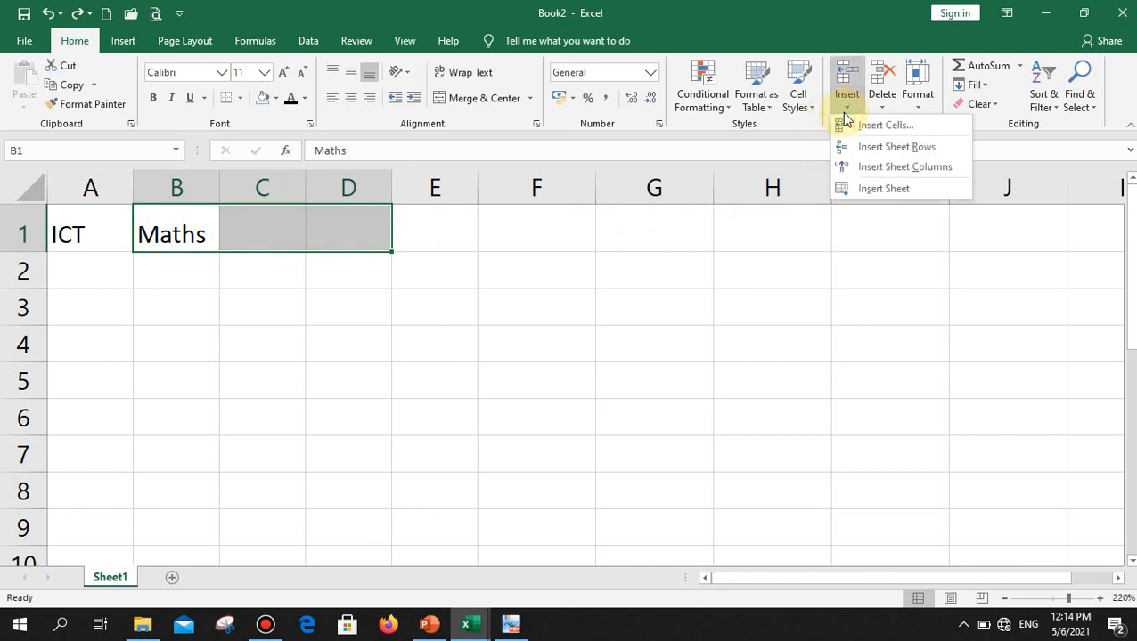
pyautogui.click(860, 169)
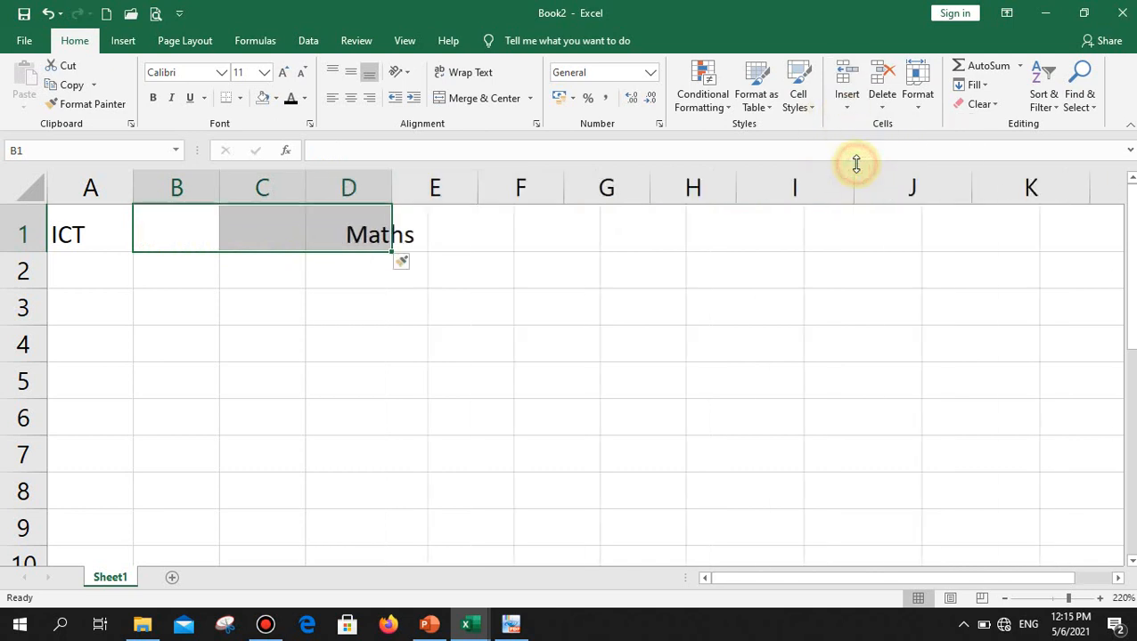
pyautogui.click(845, 106)
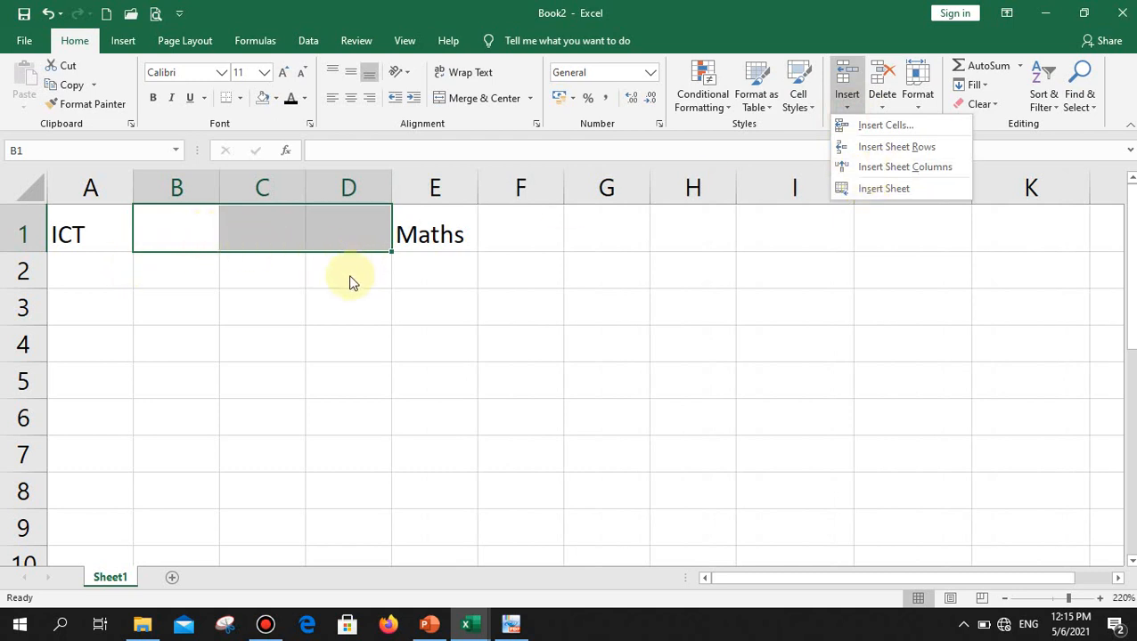
pyautogui.click(753, 37)
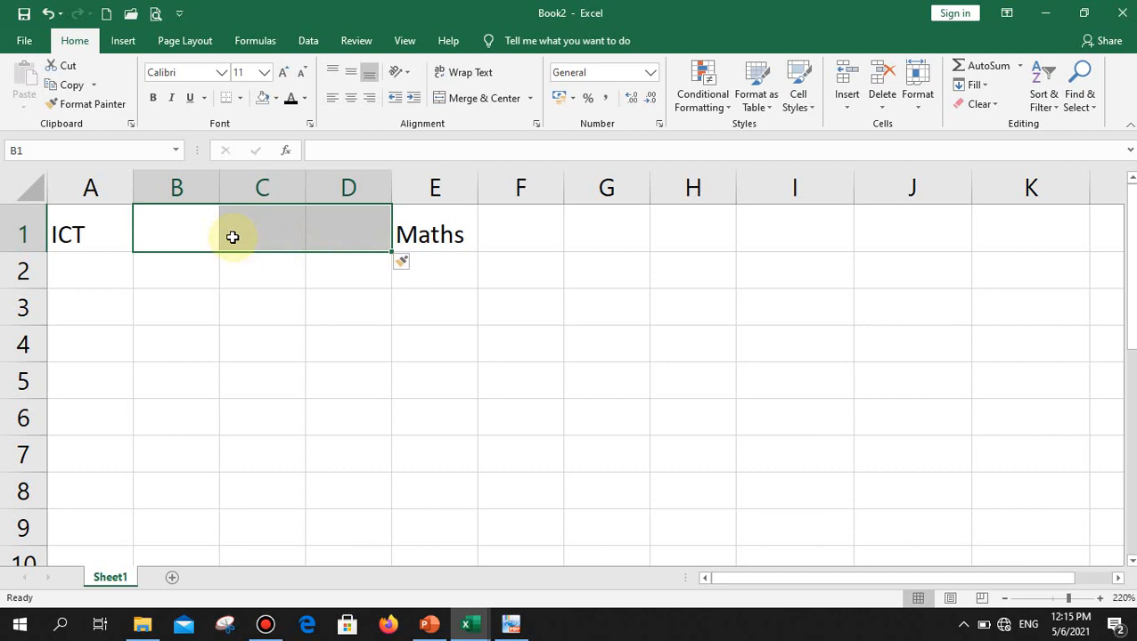
pyautogui.hotkey('ctrl', 'z')
# Step: Enter the marks 25 and 23 under the ICT heading in cells A2 and A3
pyautogui.click(101, 266)
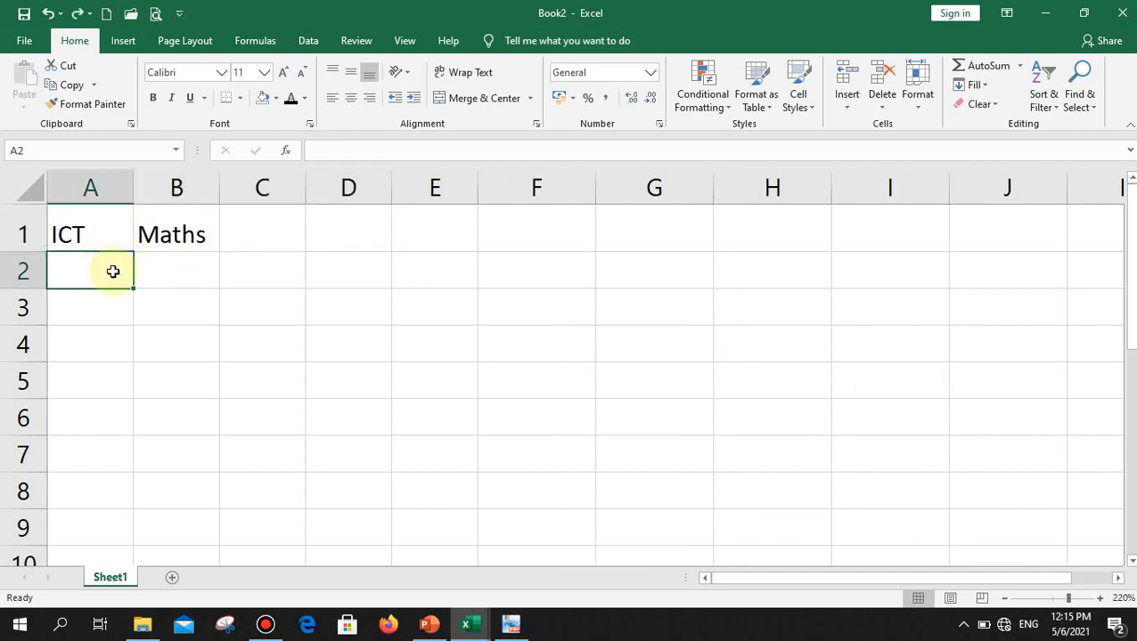
pyautogui.write('25')
pyautogui.press('Return')
pyautogui.write('23')
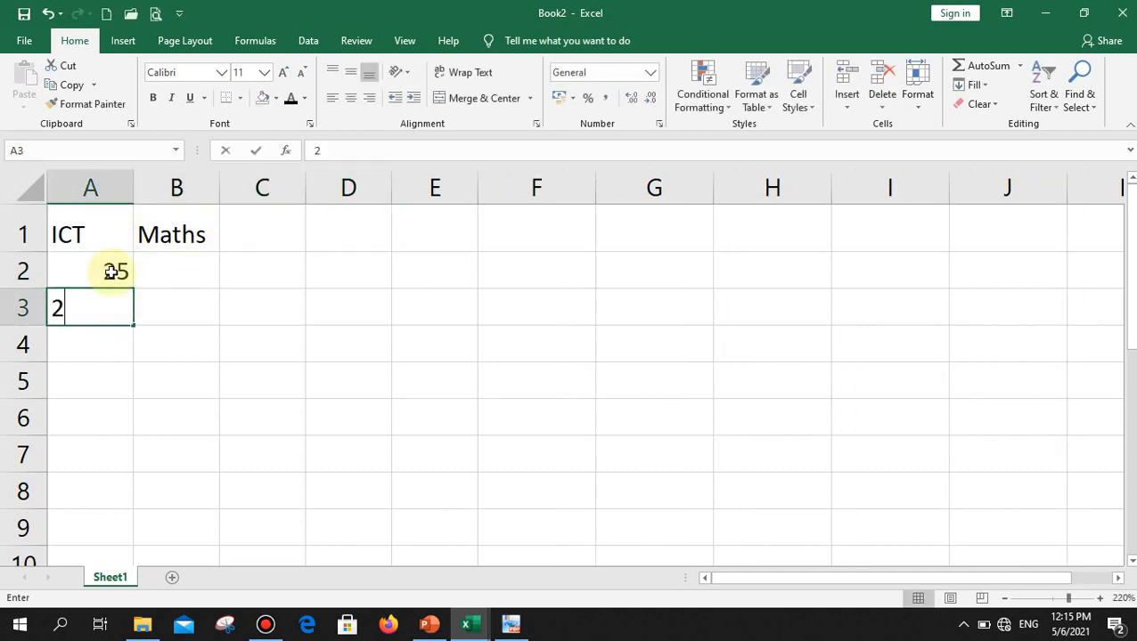
pyautogui.press('Return')
# Step: Try inserting one sheet row above the first ICT mark in row 2, and undo the insertion
pyautogui.click(111, 272)
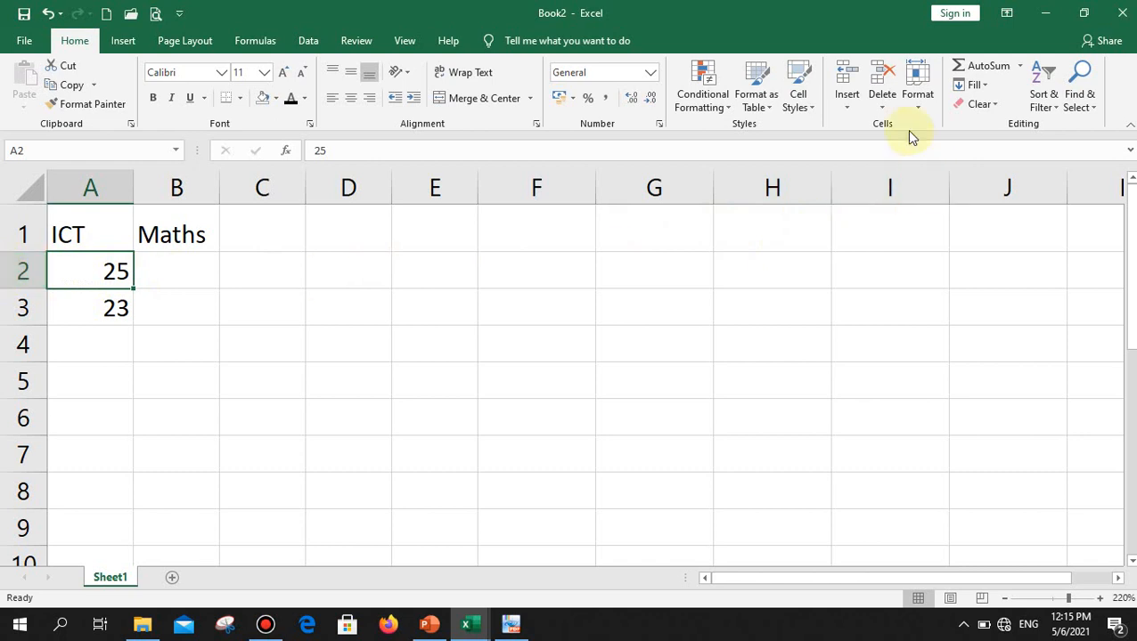
pyautogui.click(849, 100)
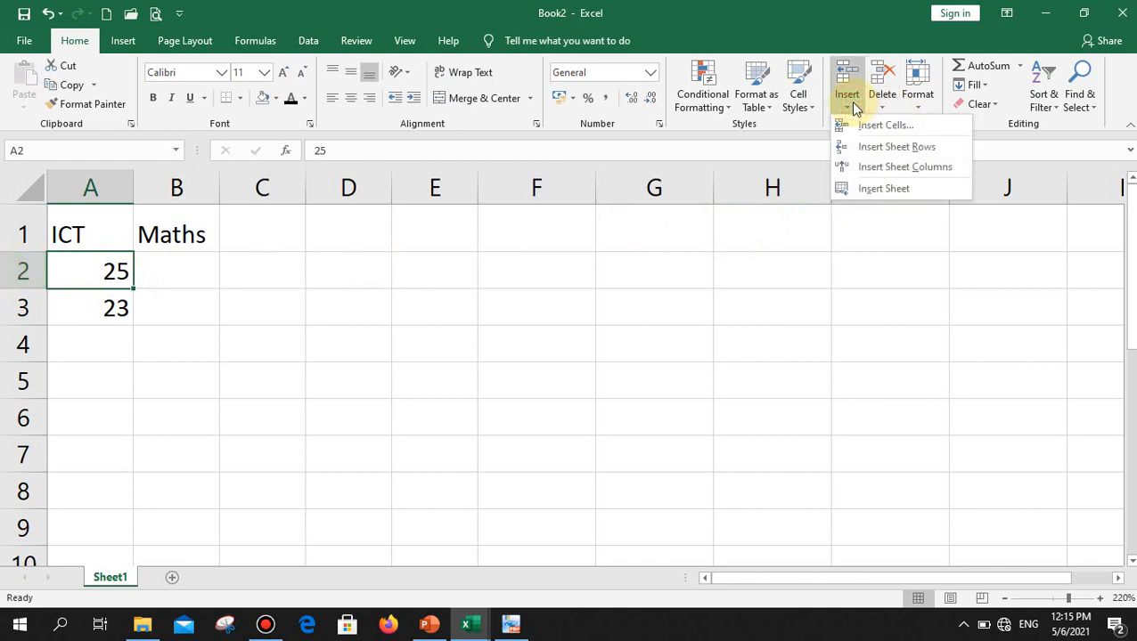
pyautogui.click(881, 146)
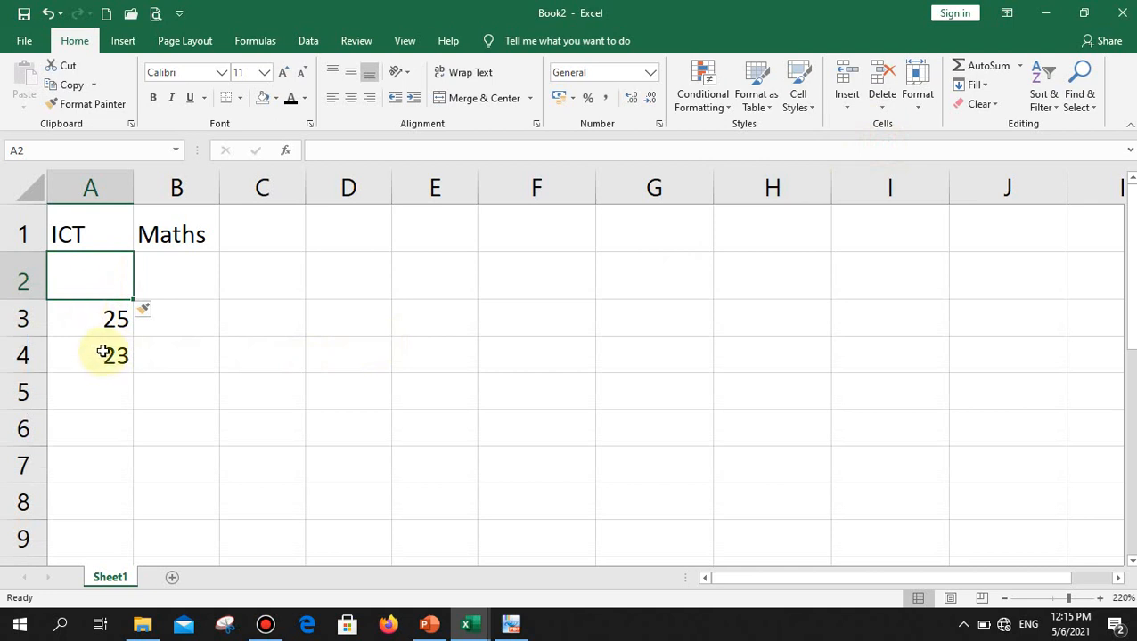
pyautogui.hotkey('ctrl', 'z')
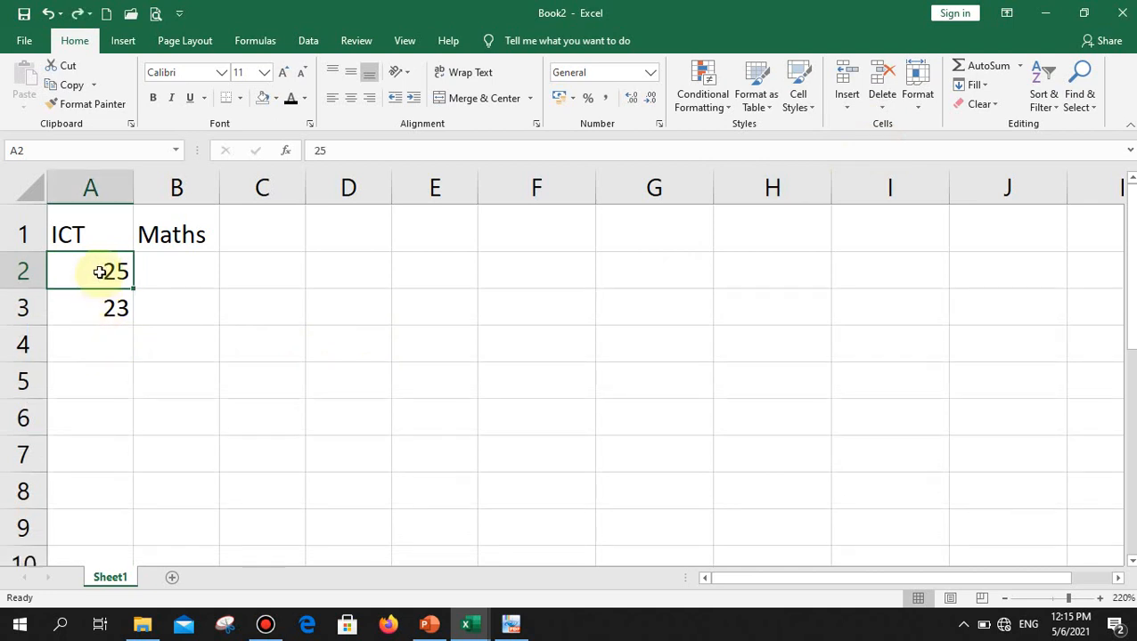
# Step: Insert three sheet rows at once below the heading row using A2 to A4, and delete those three sheet rows
pyautogui.moveTo(100, 272); pyautogui.dragTo(96, 330)
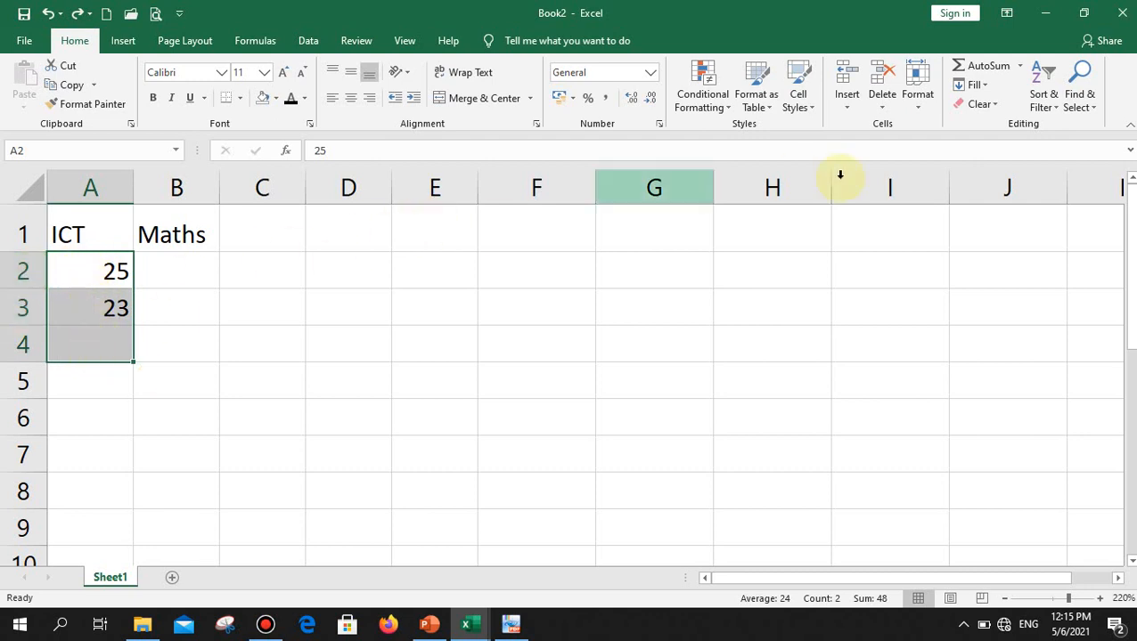
pyautogui.click(849, 107)
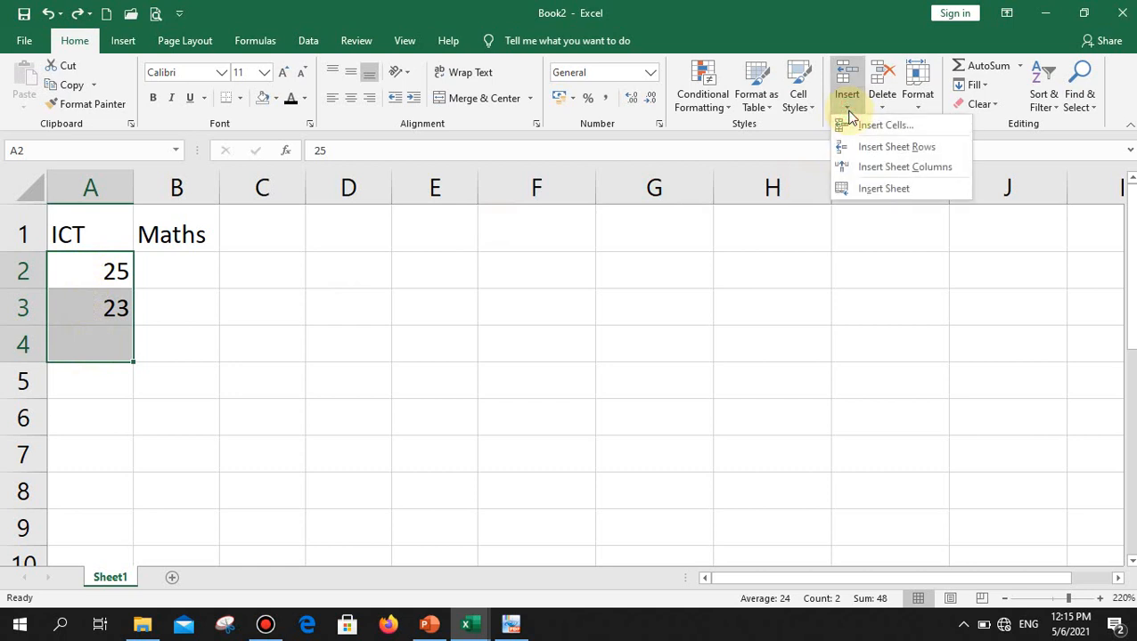
pyautogui.click(864, 156)
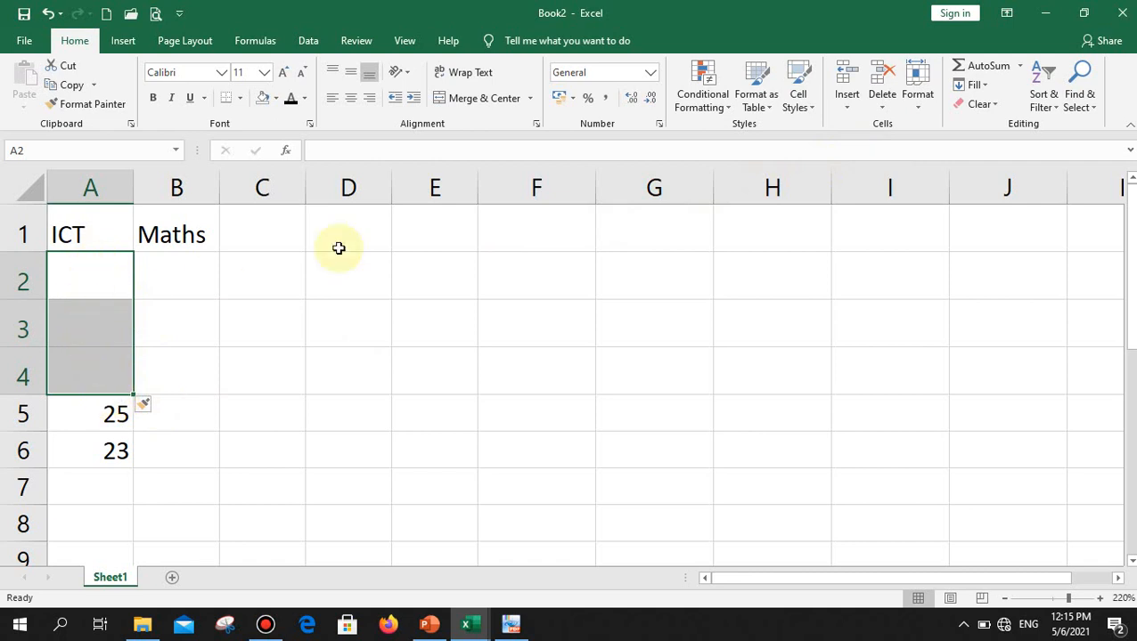
pyautogui.click(879, 103)
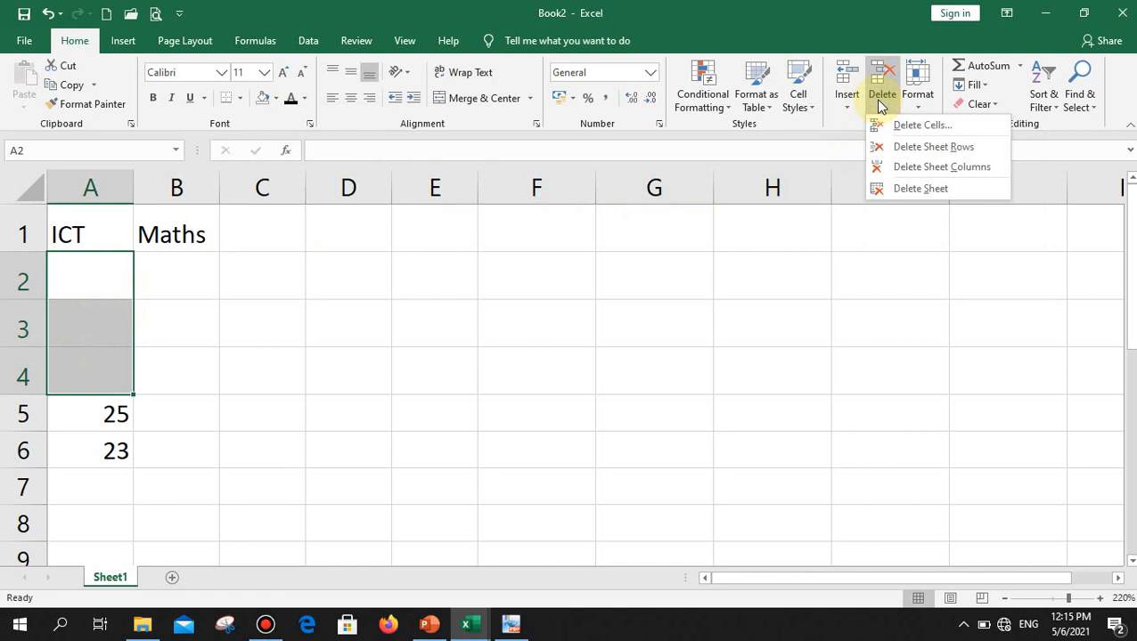
pyautogui.click(914, 153)
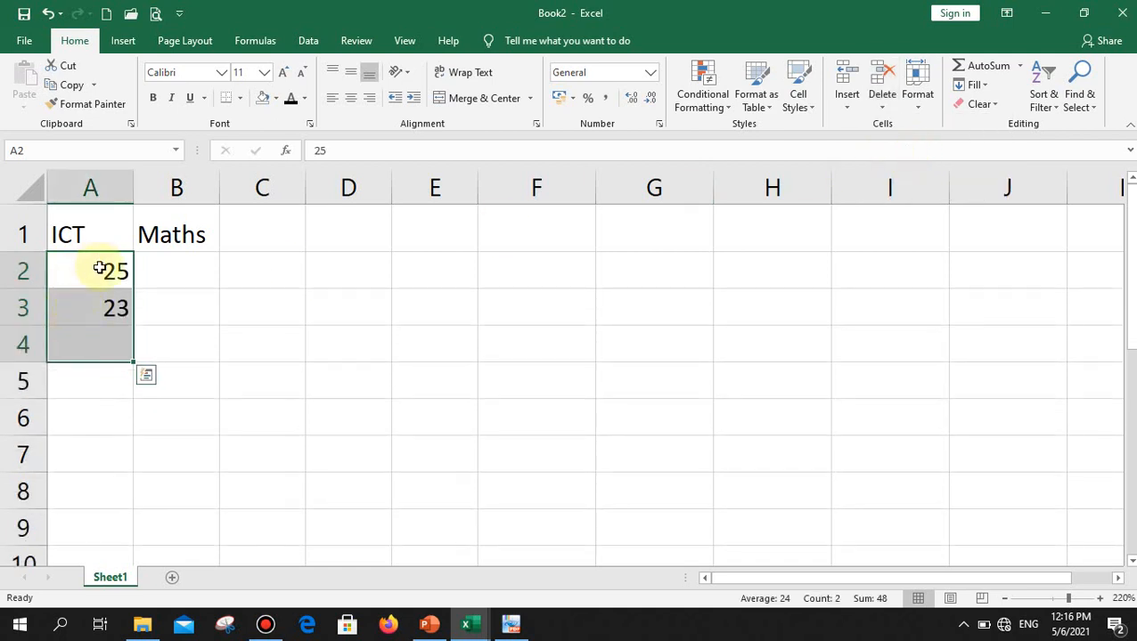
# Step: Try deleting the Maths sheet column from cell B1, and undo the deletion
pyautogui.click(165, 241)
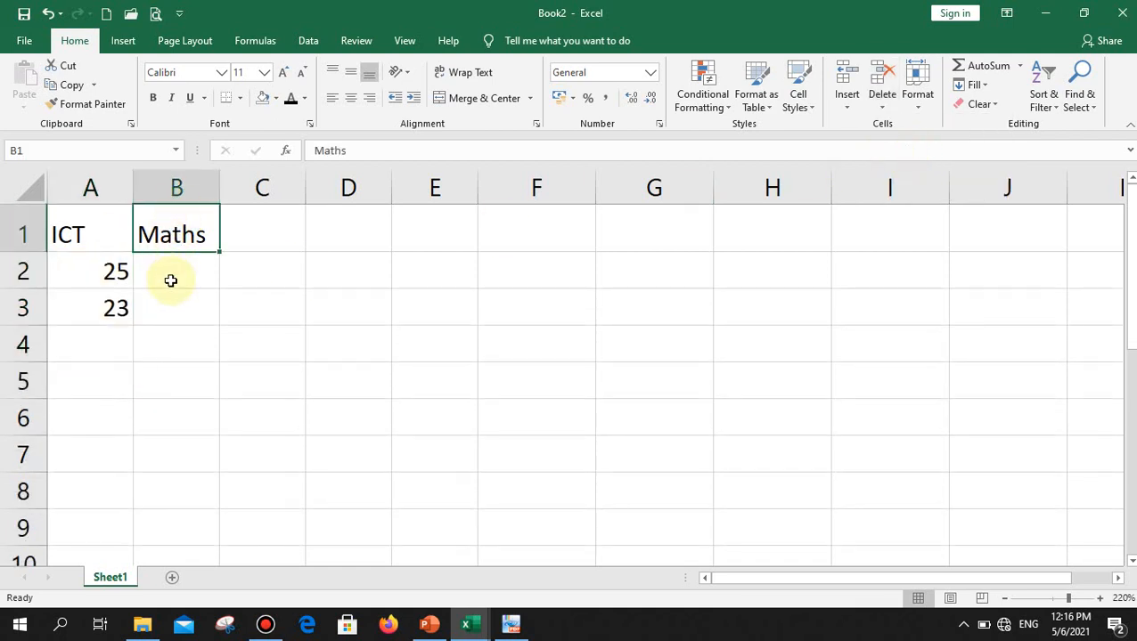
pyautogui.moveTo(195, 231); pyautogui.dragTo(364, 232)
pyautogui.click(160, 237)
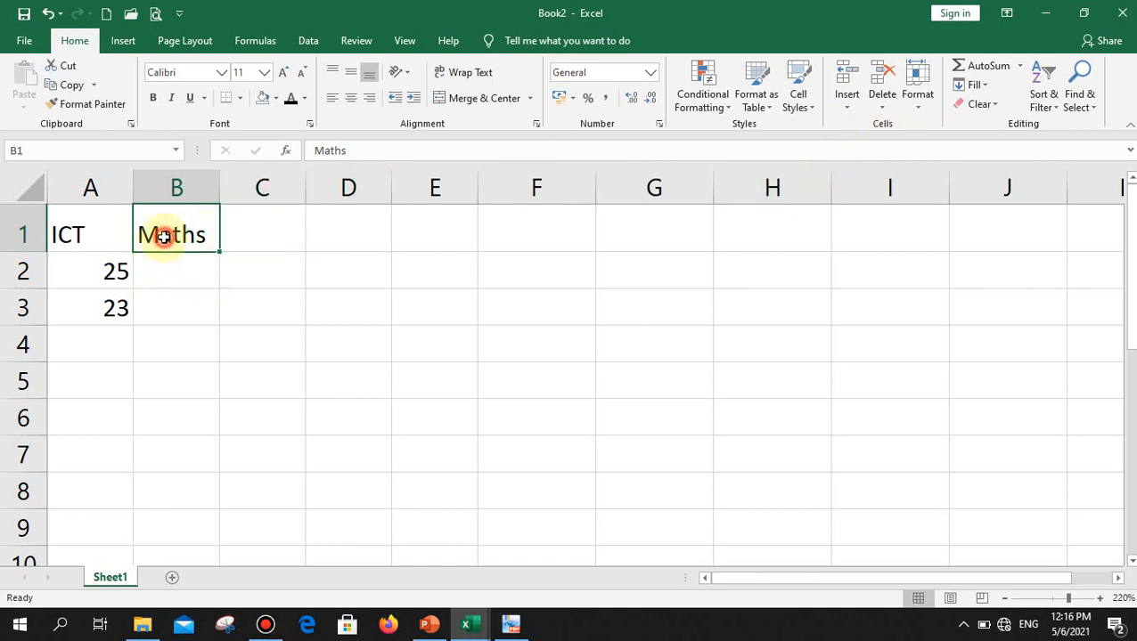
pyautogui.click(882, 100)
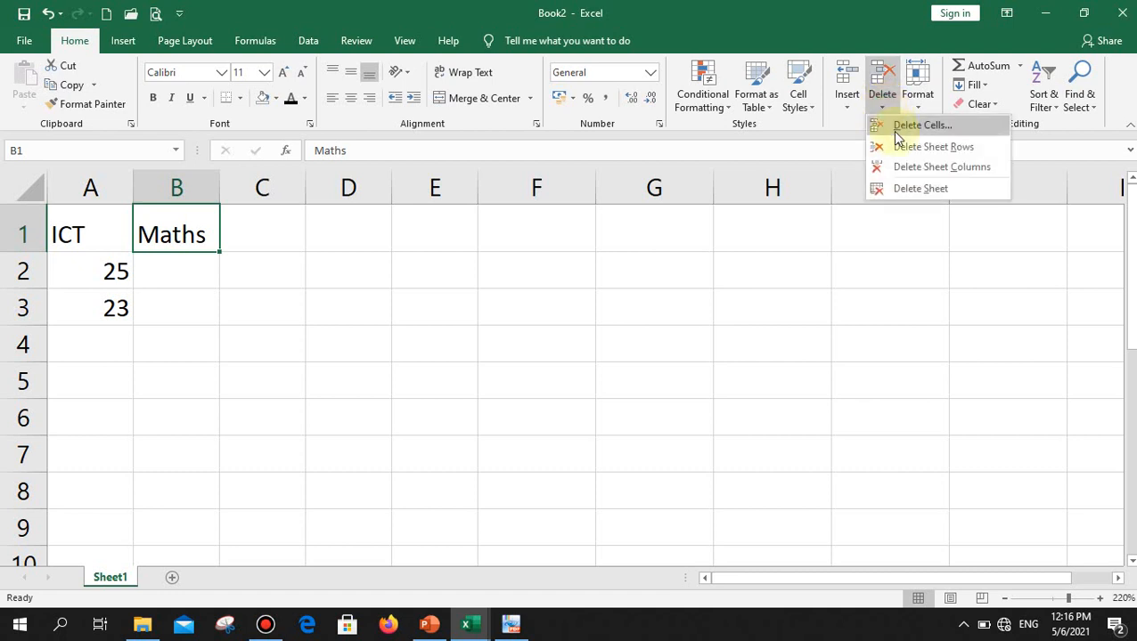
pyautogui.click(903, 174)
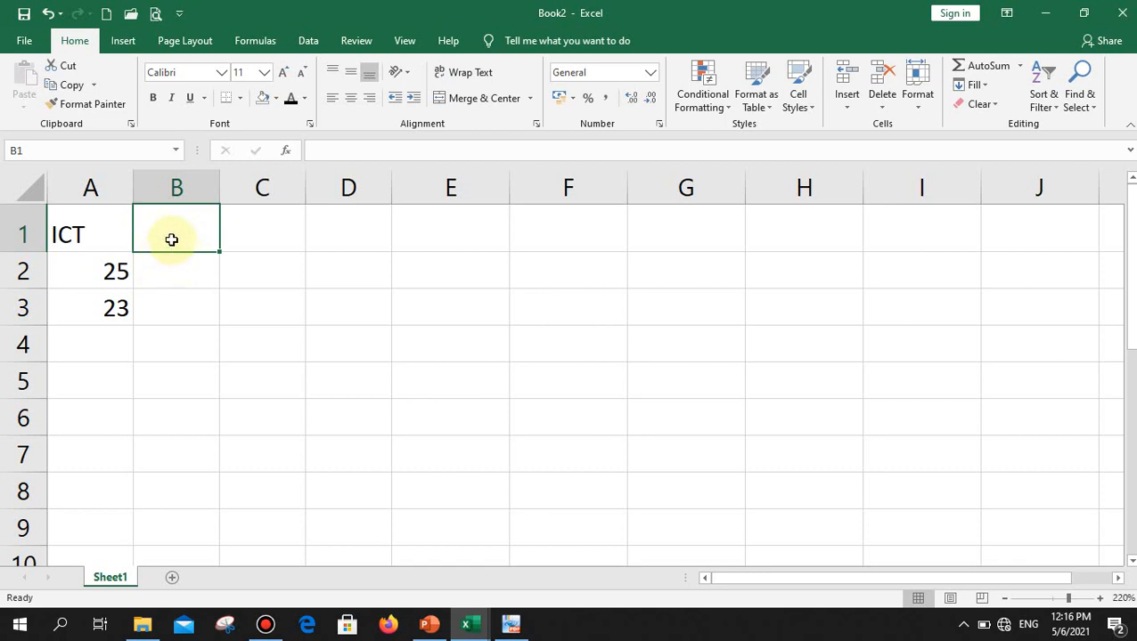
pyautogui.hotkey('ctrl', 'z')
# Step: Enter the marks 52 and 32 under the Maths heading in cells B2 and B3
pyautogui.doubleClick(178, 273)
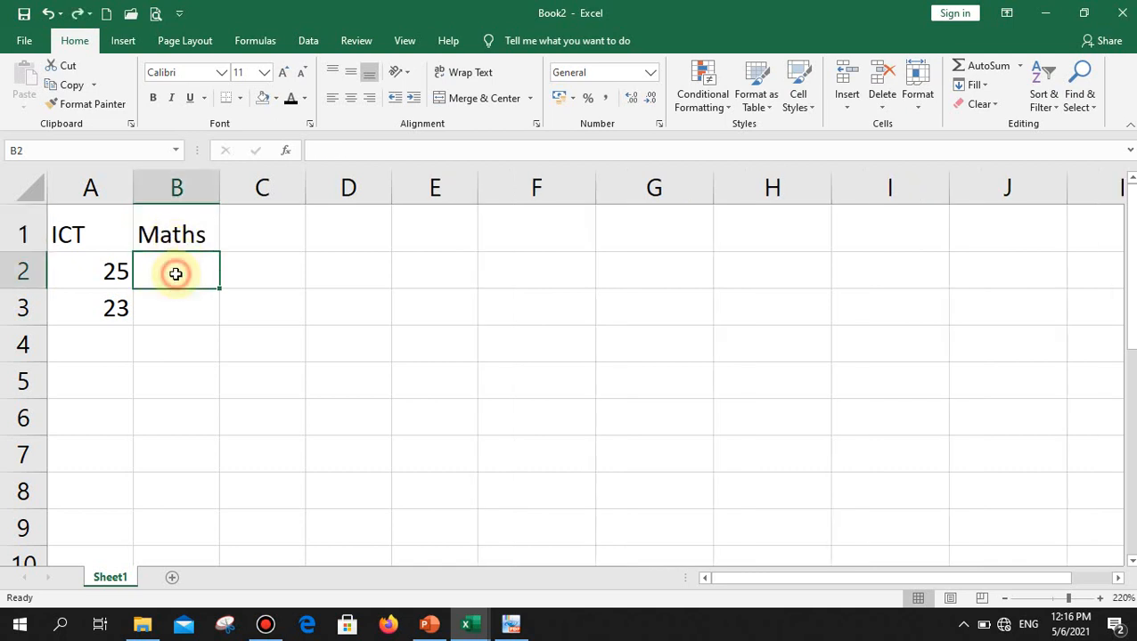
pyautogui.write('52')
pyautogui.press('Return')
pyautogui.write('32')
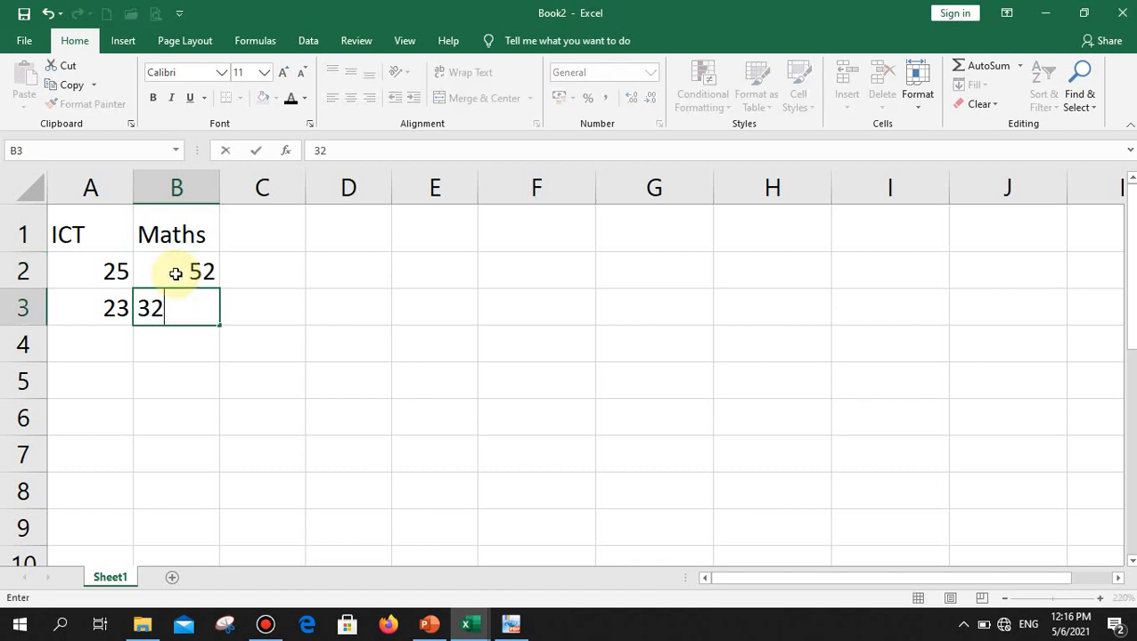
pyautogui.press('Return')
# Step: Insert a single blank cell at B2 with the Shift cells down option
pyautogui.click(176, 273)
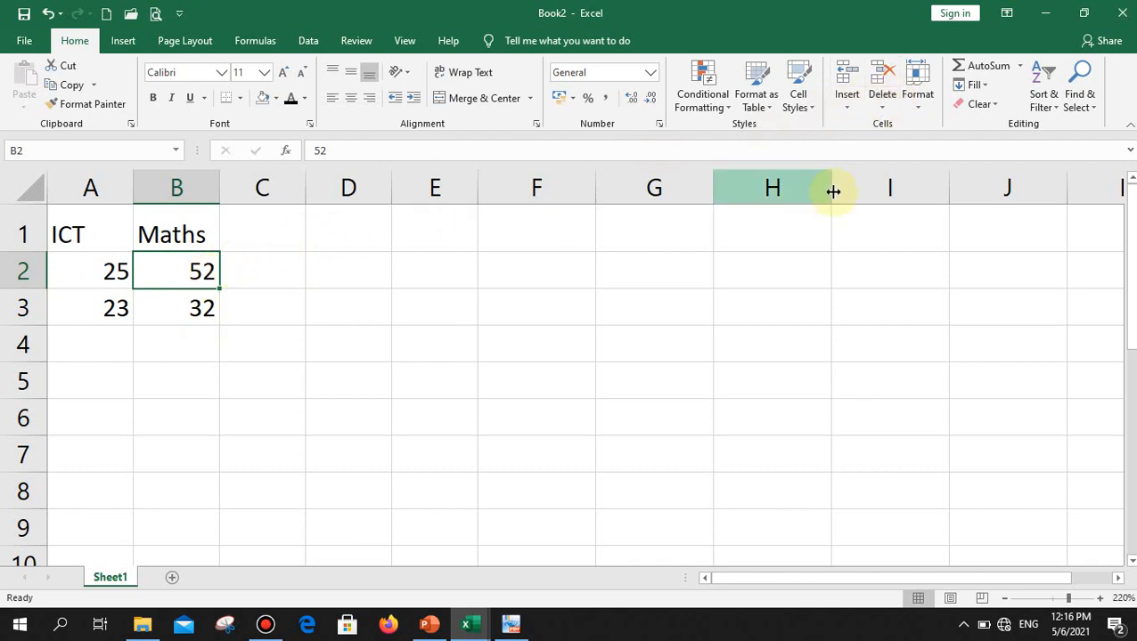
pyautogui.click(848, 105)
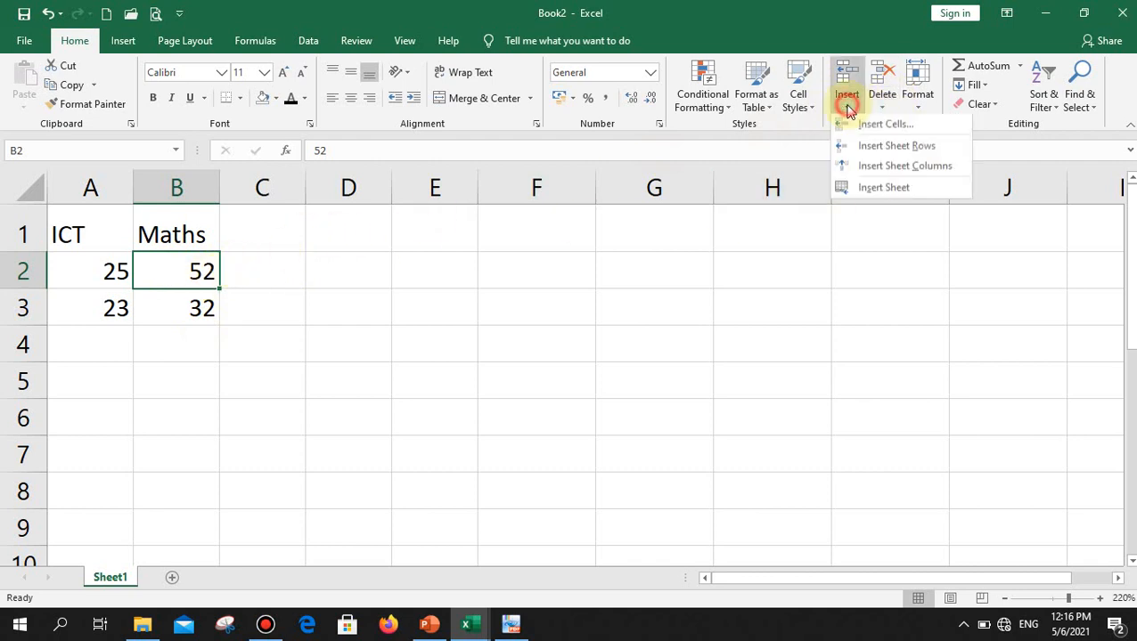
pyautogui.click(882, 125)
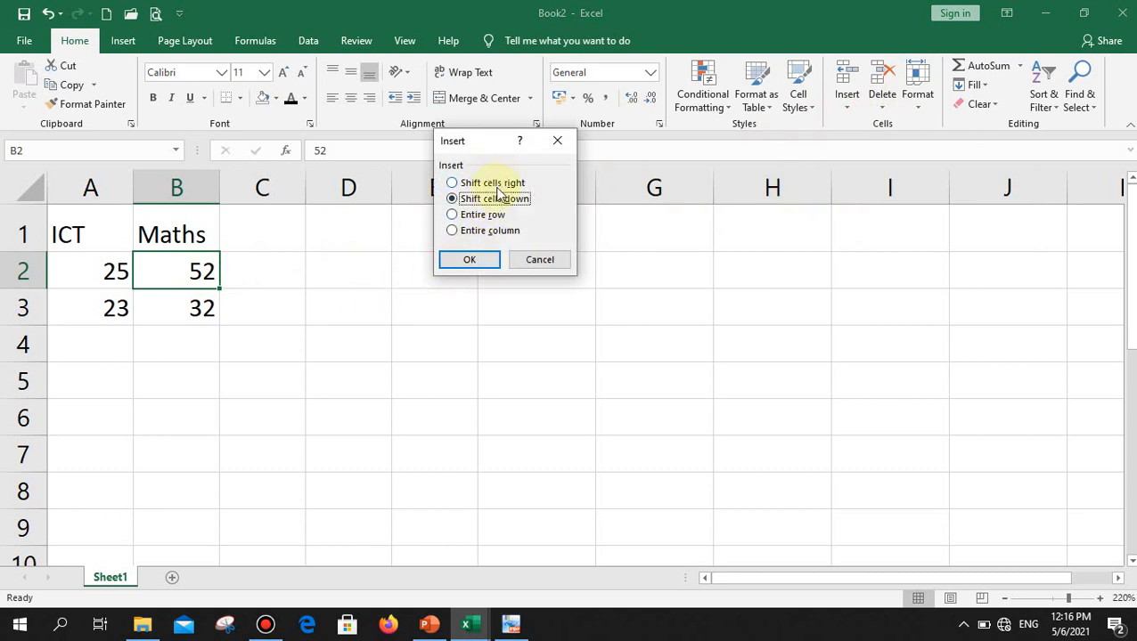
pyautogui.moveTo(476, 141); pyautogui.dragTo(526, 147)
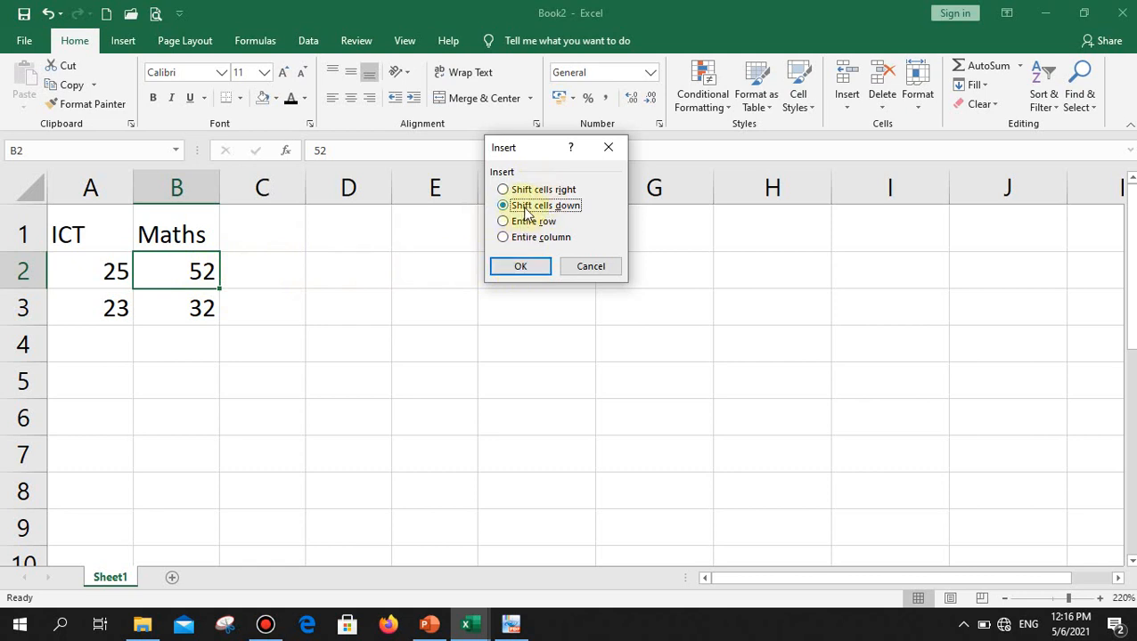
pyautogui.click(522, 267)
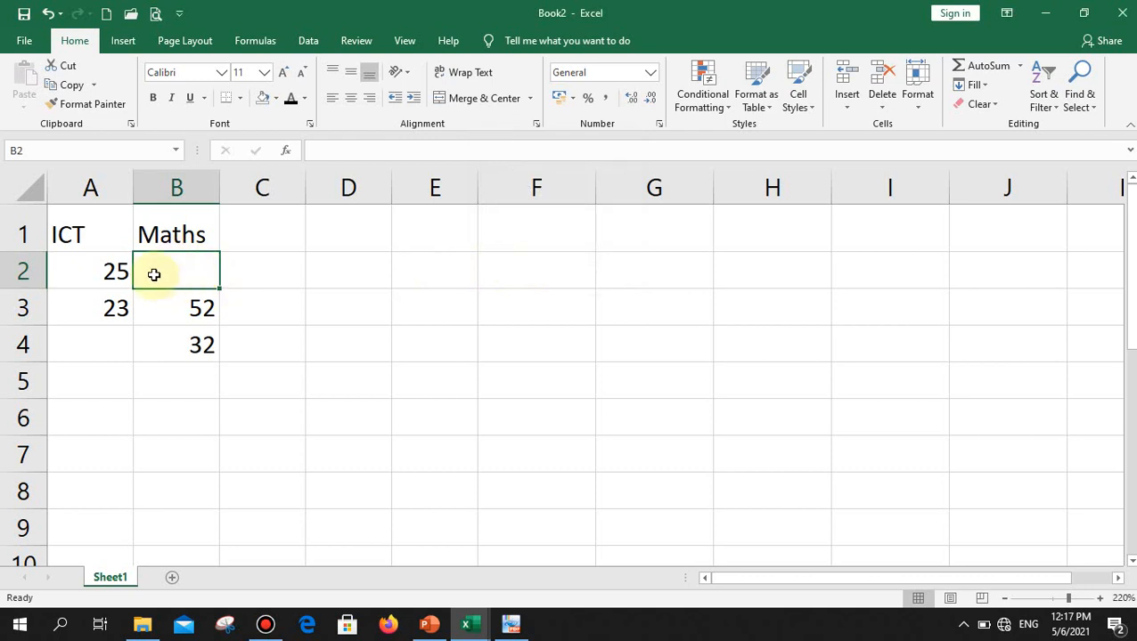
# Step: Delete the blank cell B2 with the Shift cells up option
pyautogui.click(896, 105)
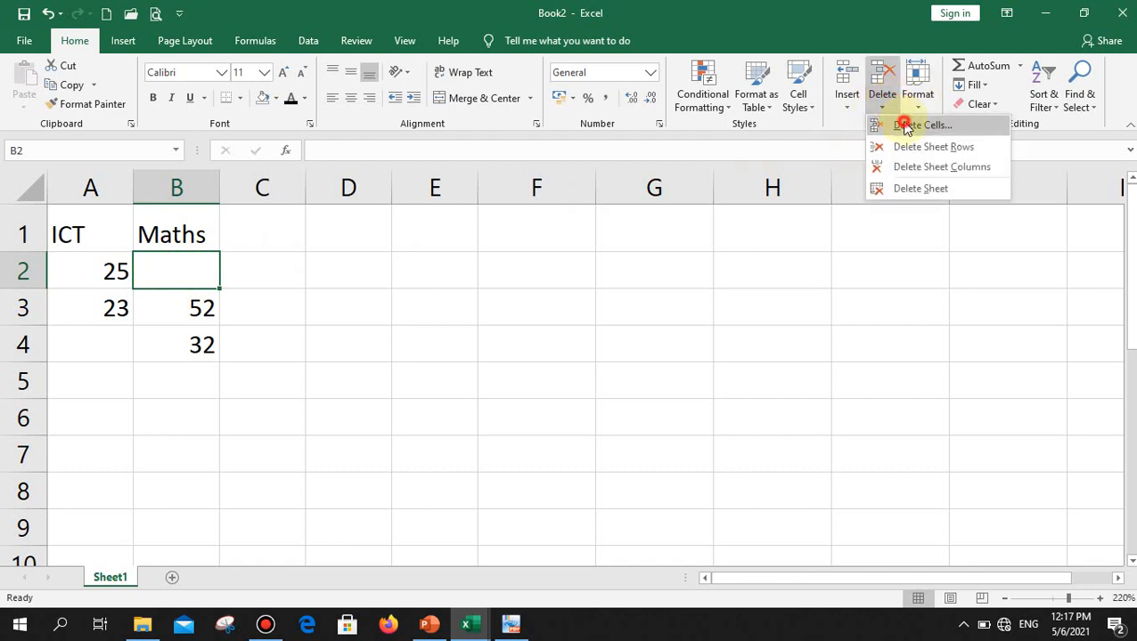
pyautogui.click(905, 126)
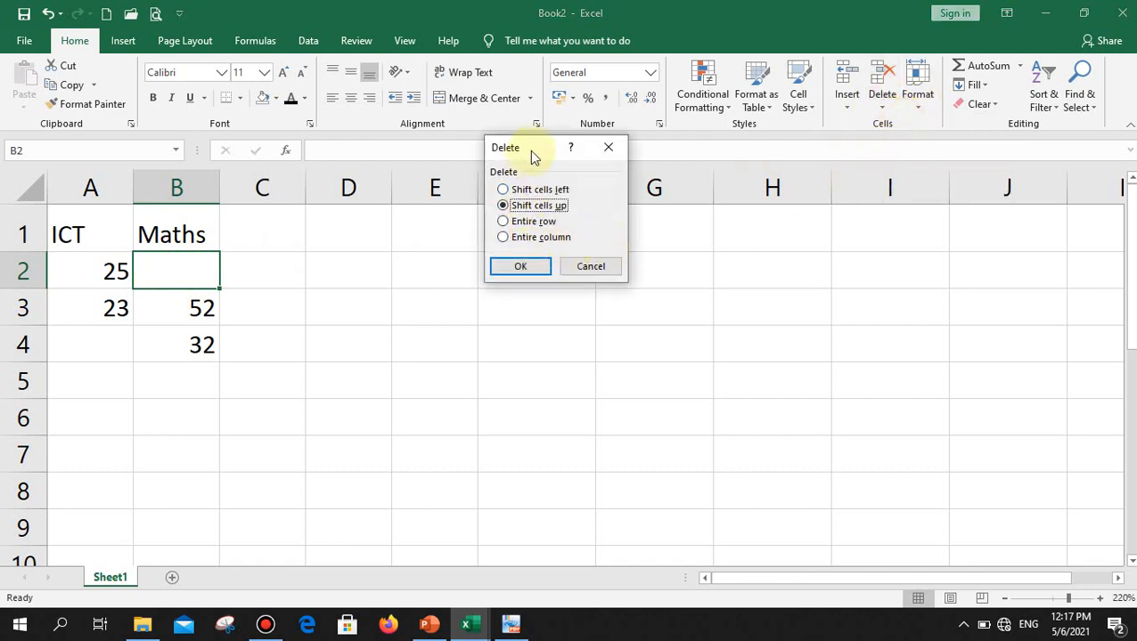
pyautogui.moveTo(533, 156); pyautogui.dragTo(480, 163)
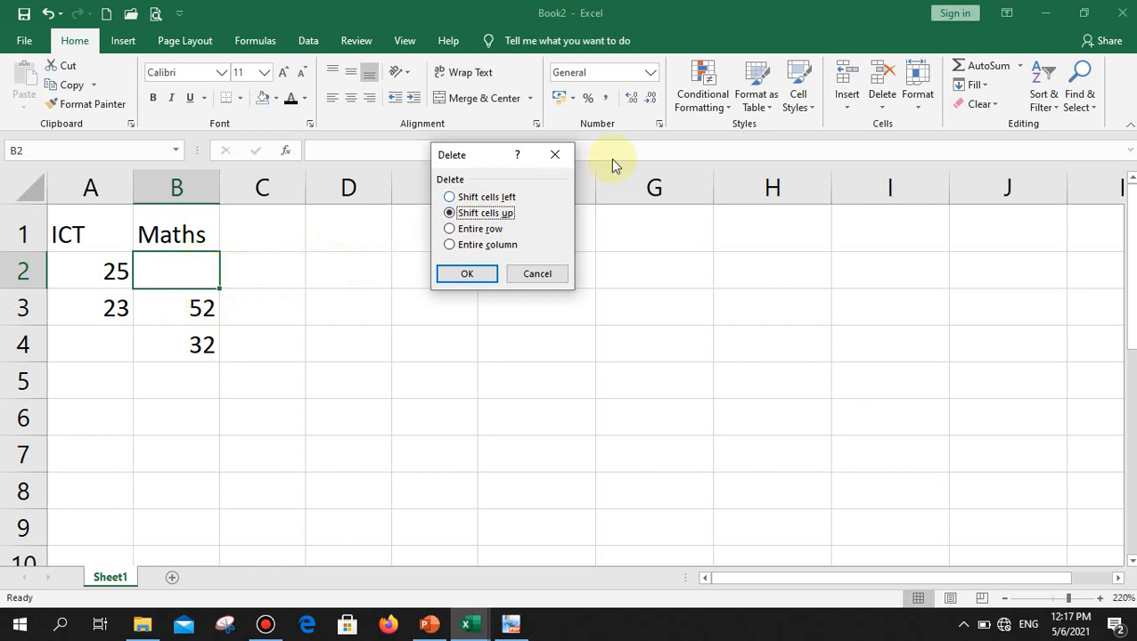
pyautogui.click(490, 198)
pyautogui.click(490, 214)
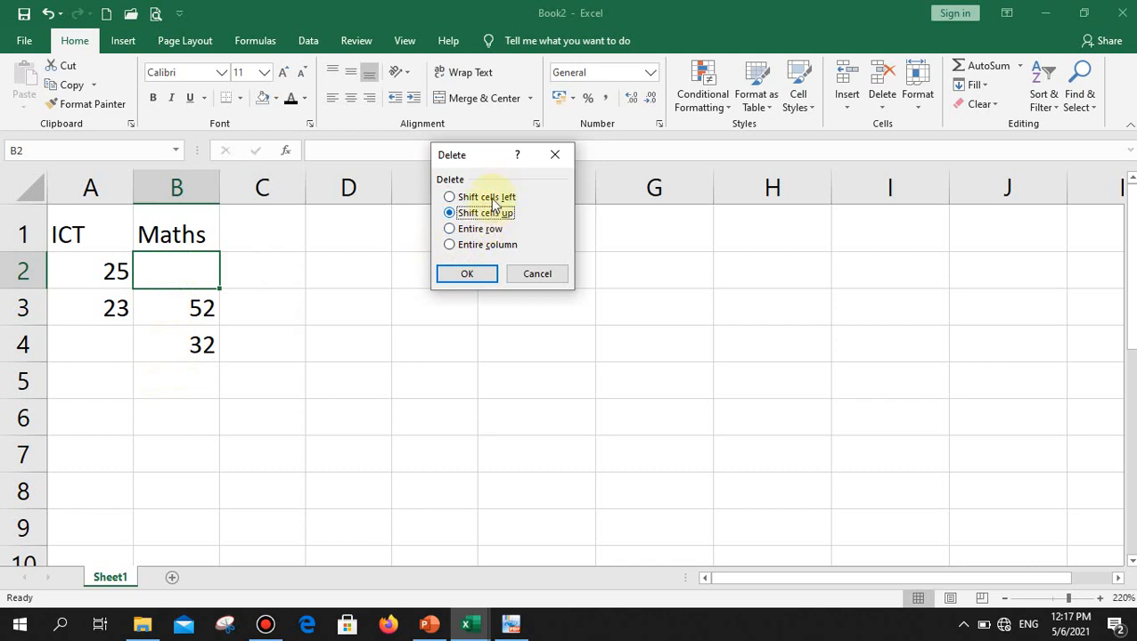
pyautogui.click(485, 276)
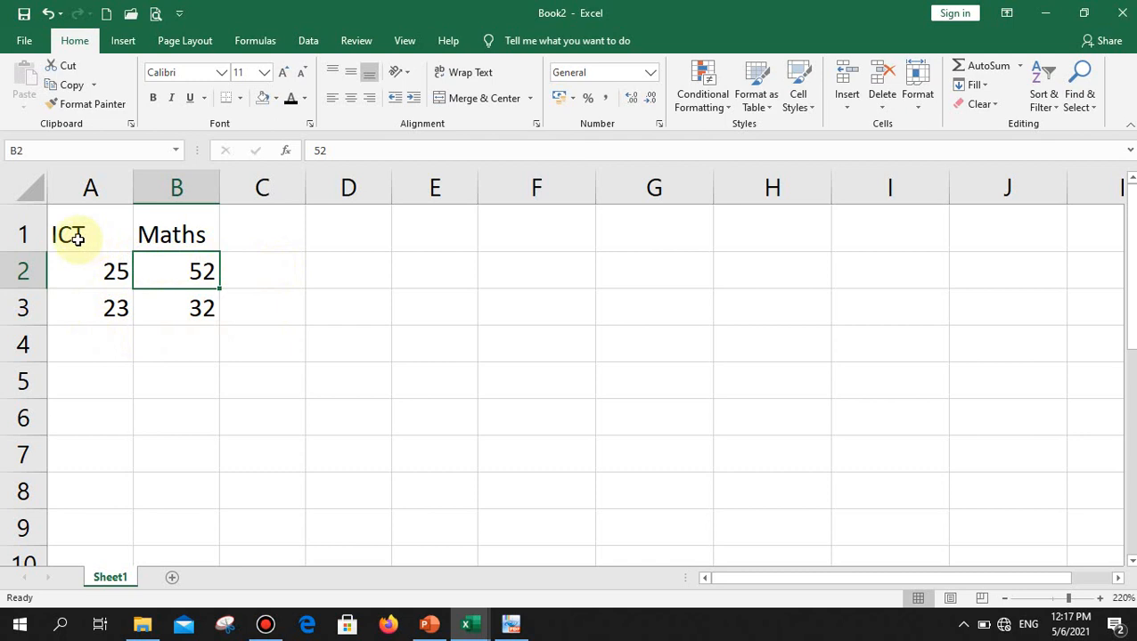
# Step: Clear everything, both contents and formats, from the ICT and Maths table in A1 to B3
pyautogui.moveTo(78, 239); pyautogui.dragTo(185, 300)
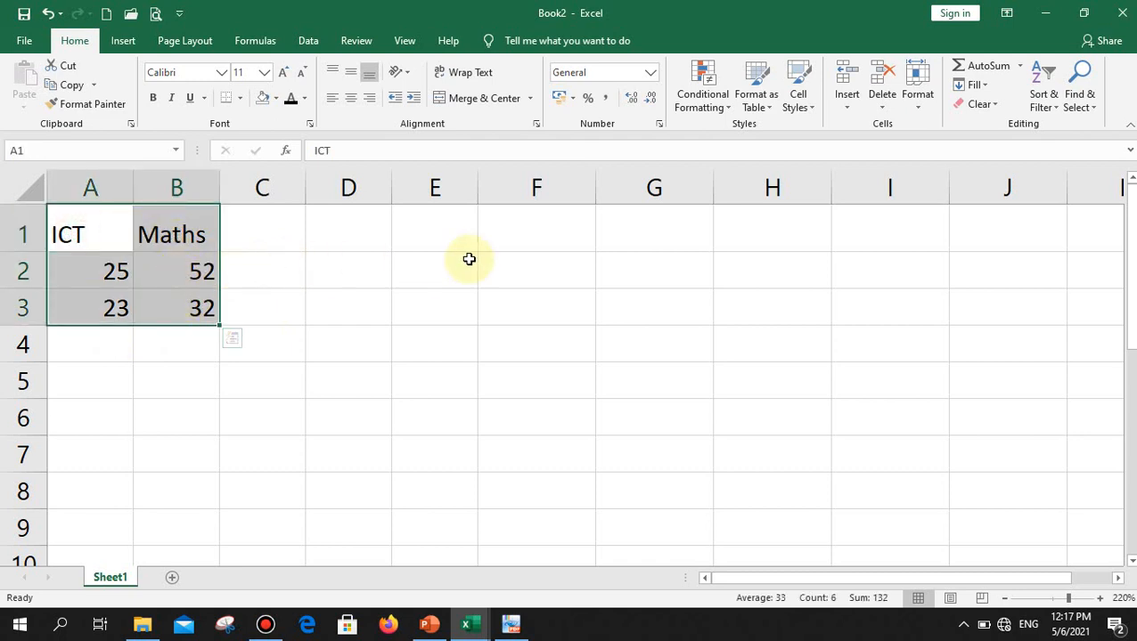
pyautogui.click(997, 112)
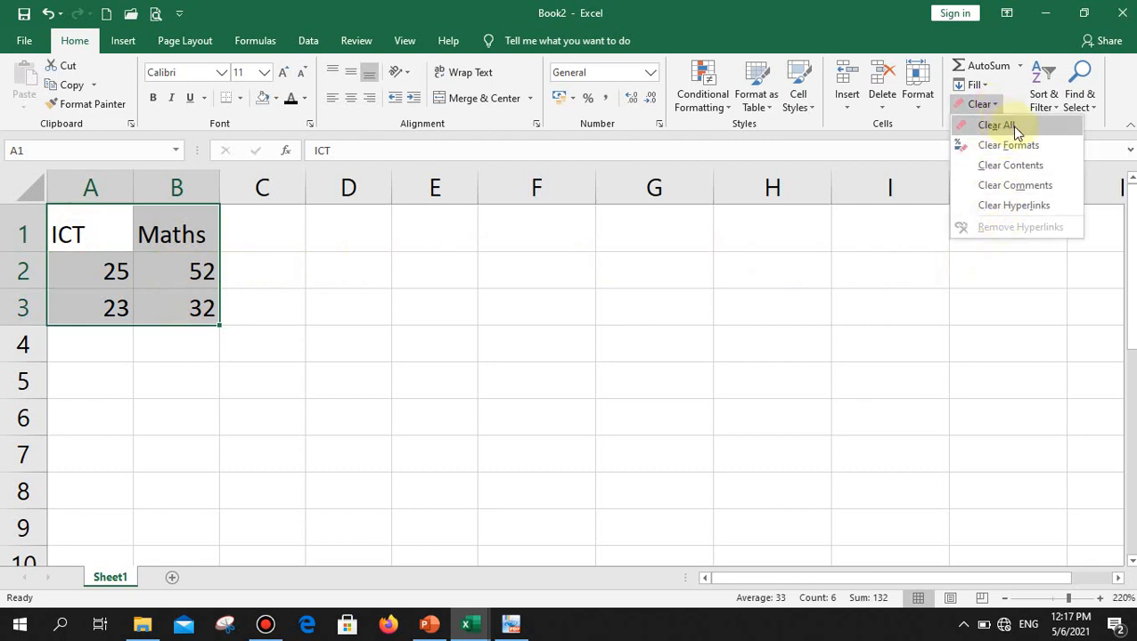
pyautogui.click(1016, 129)
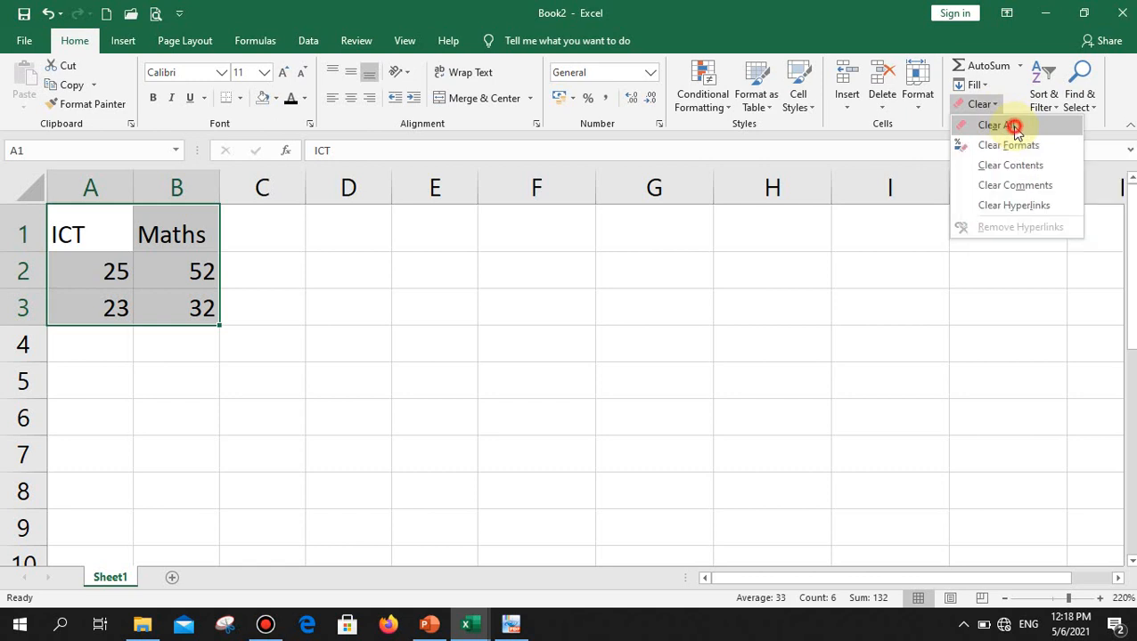
# Step: Enter the heading ICT in the empty cell A1
pyautogui.click(89, 234)
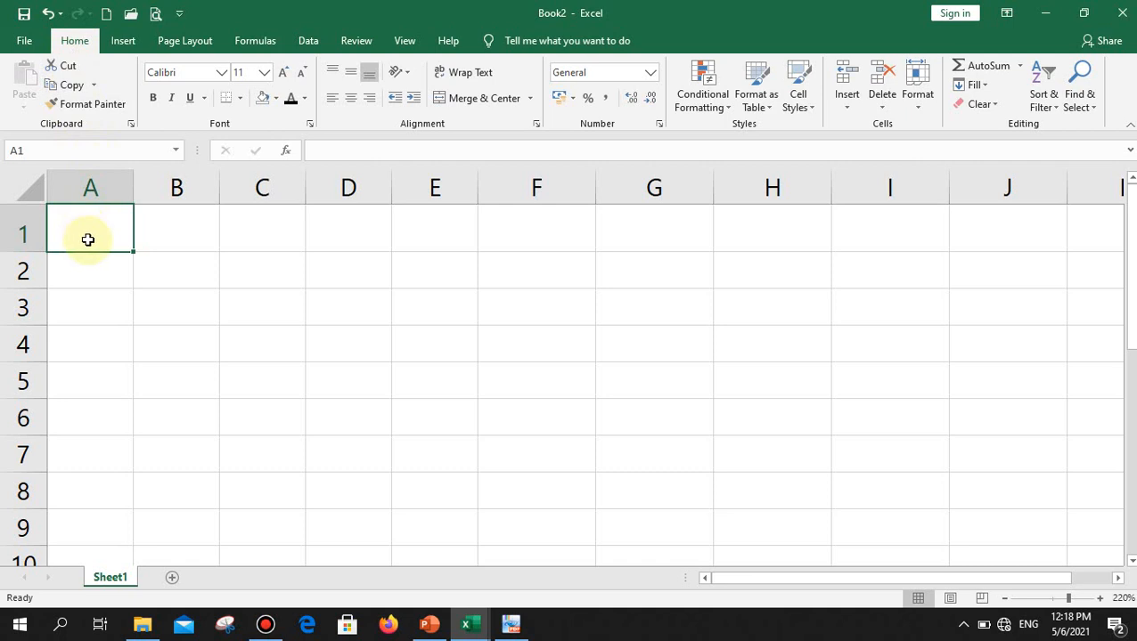
pyautogui.write('ICT')
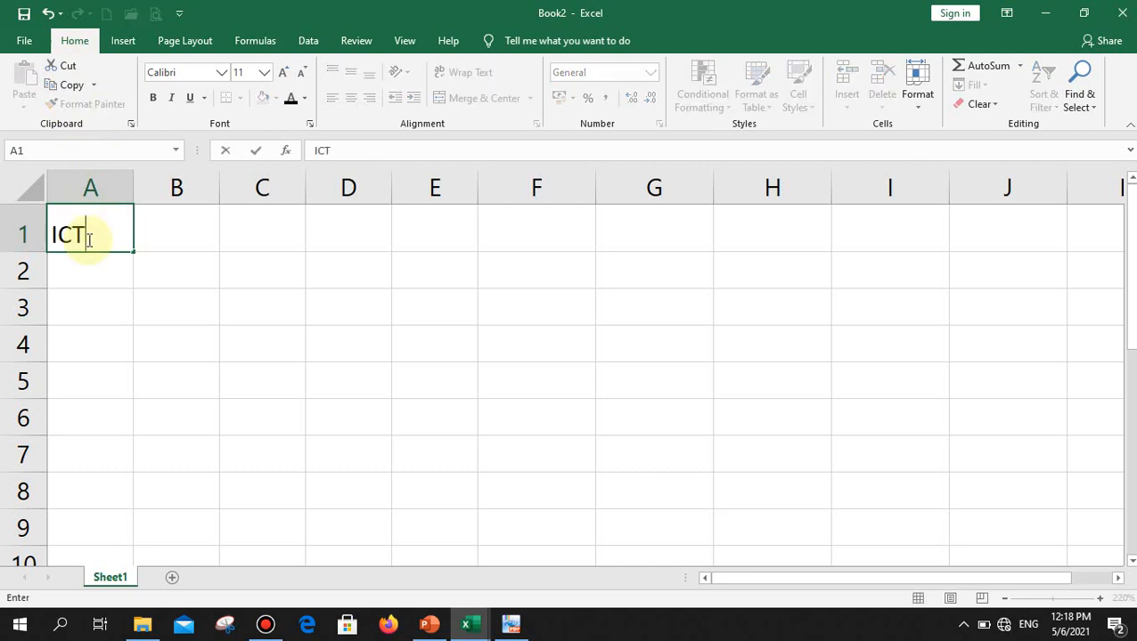
pyautogui.press('Return')
# Step: Copy ICT from A1 to F1 and clear the pasted copy
pyautogui.click(88, 239)
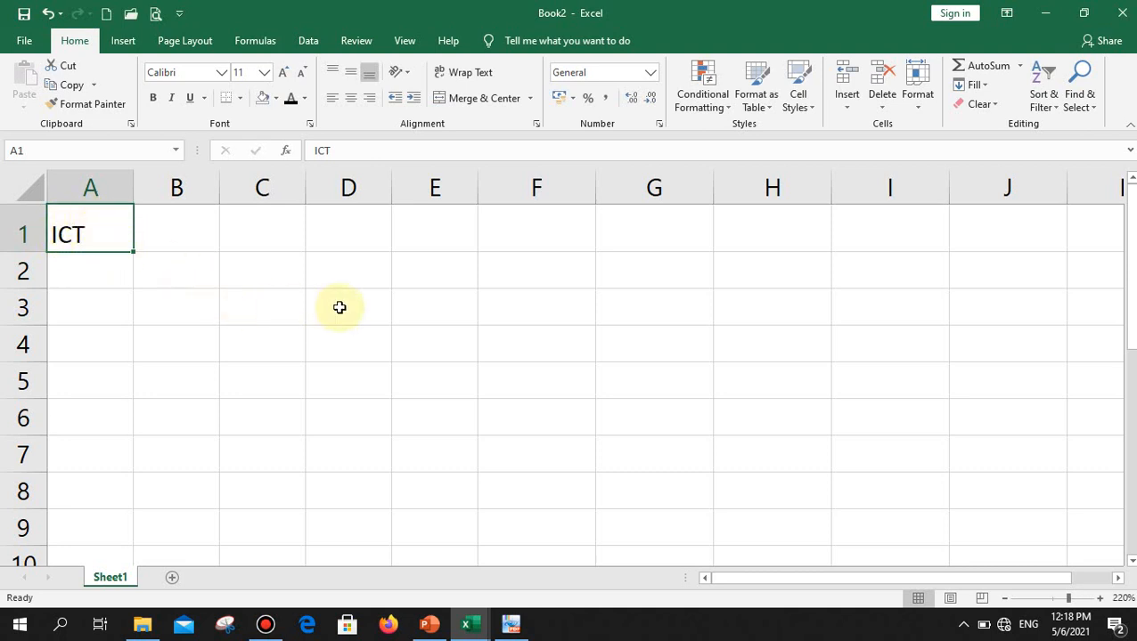
pyautogui.click(73, 86)
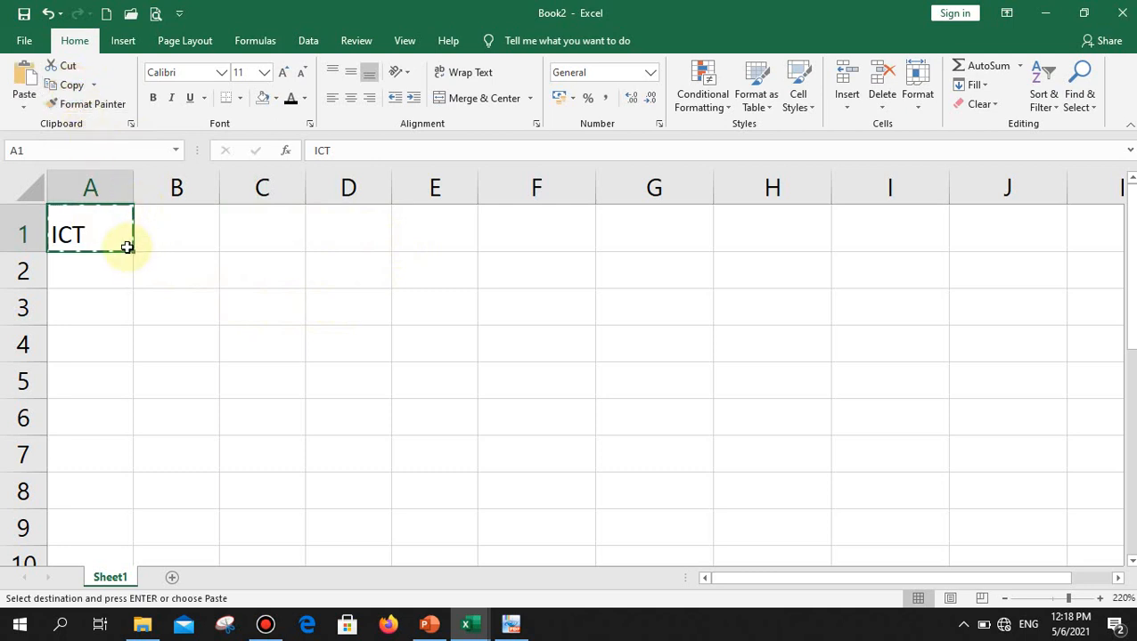
pyautogui.click(503, 226)
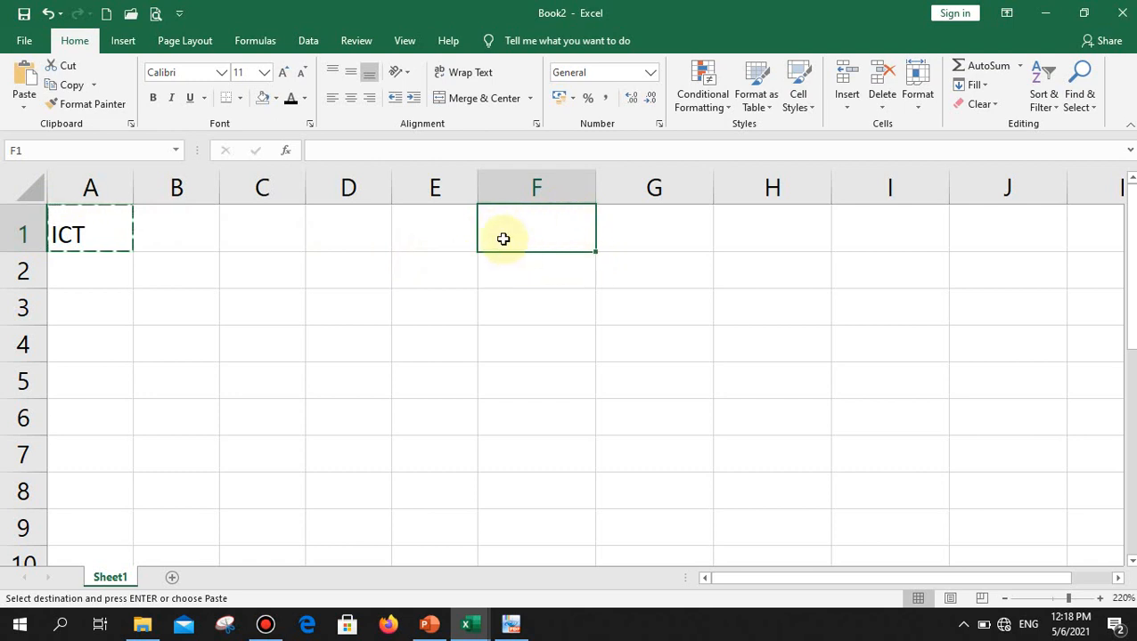
pyautogui.press('Return')
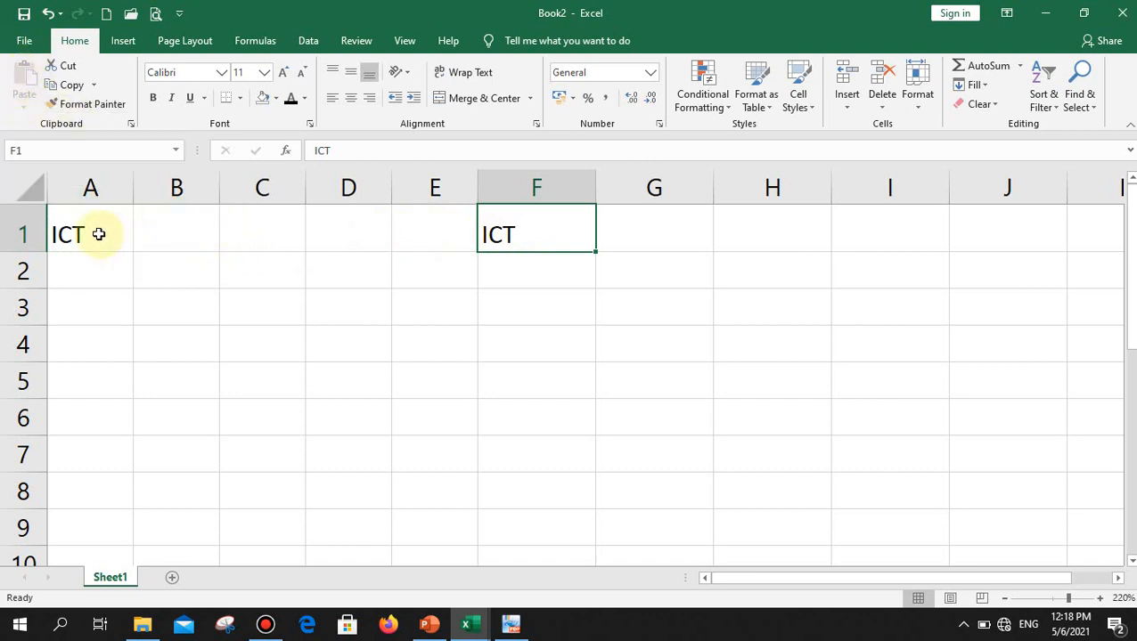
pyautogui.press('Delete')
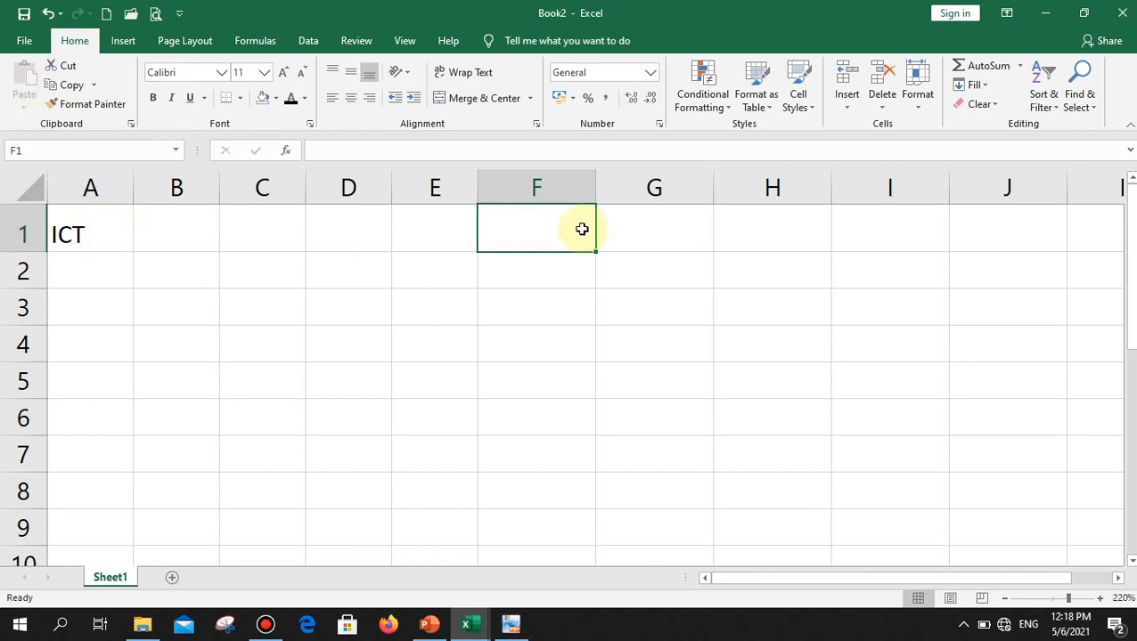
# Step: Copy ICT from A1 into both D1 and G1, and clear the range D1 to G1
pyautogui.click(103, 235)
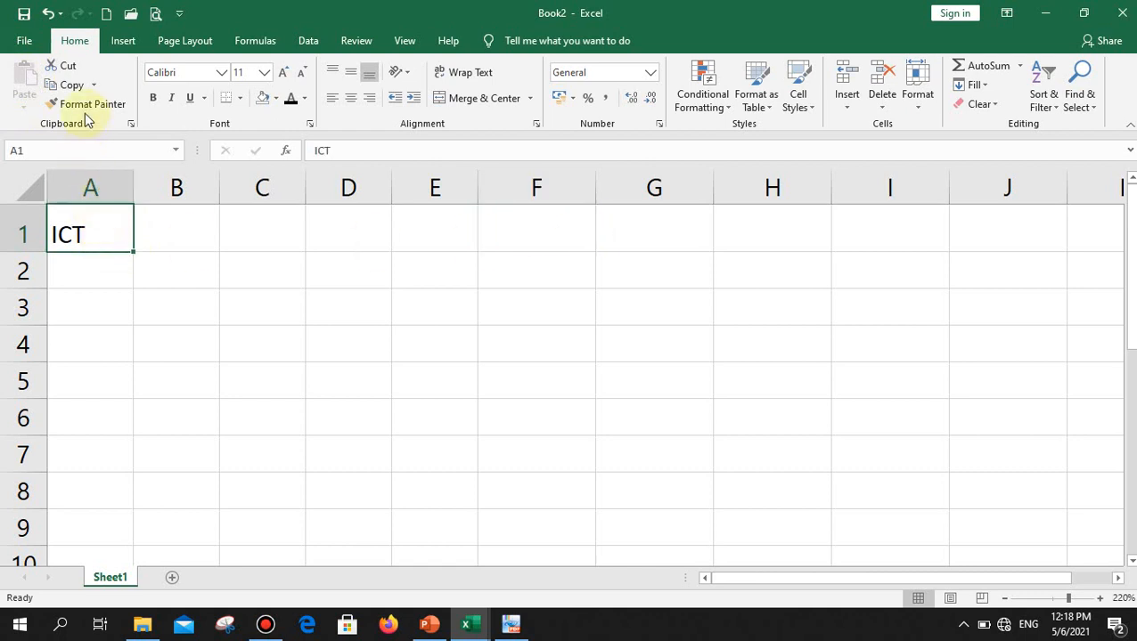
pyautogui.click(73, 89)
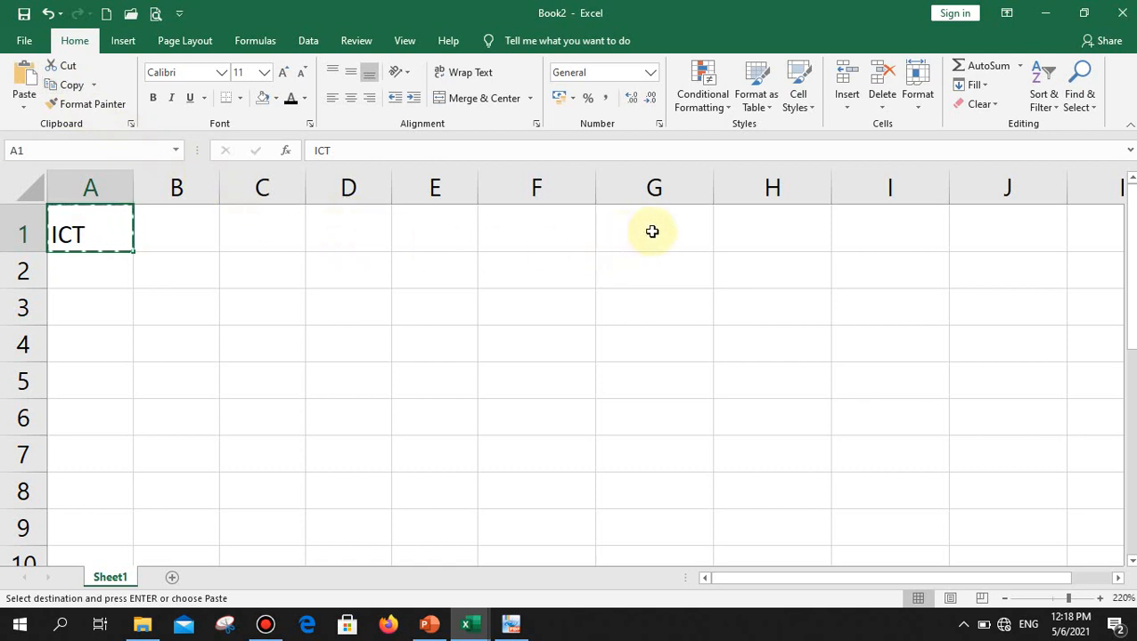
pyautogui.click(345, 221)
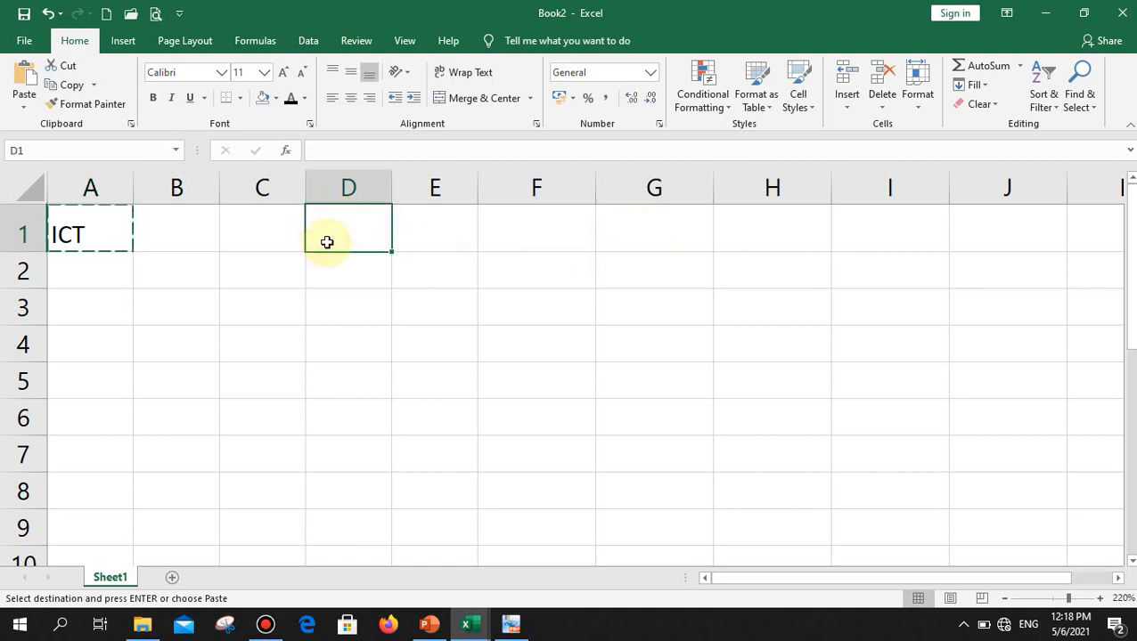
pyautogui.click(25, 82)
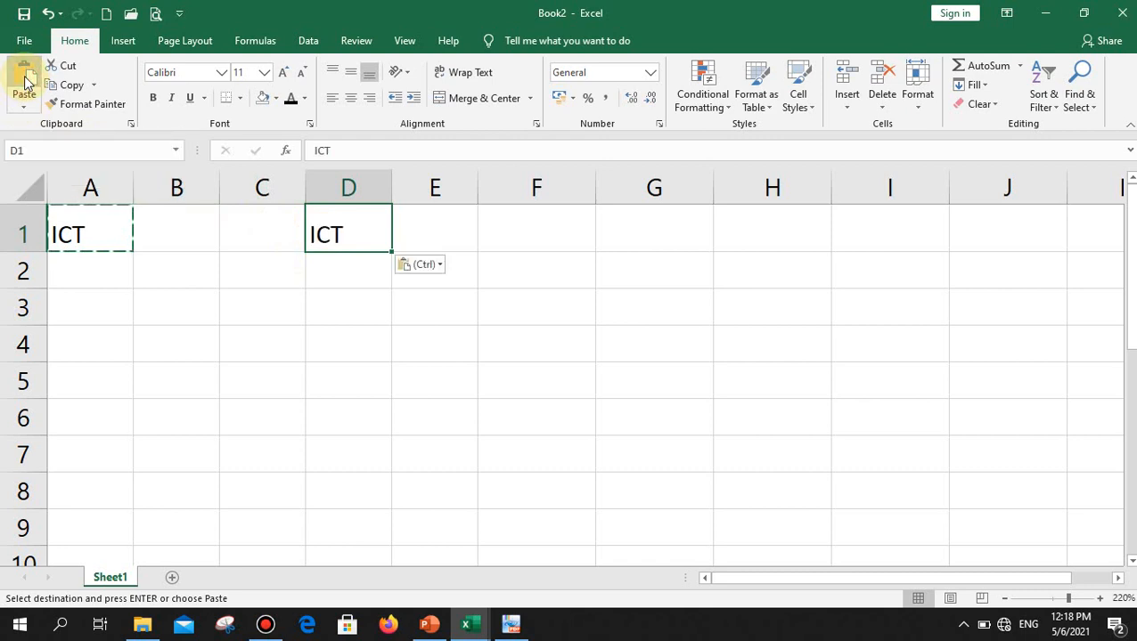
pyautogui.click(674, 232)
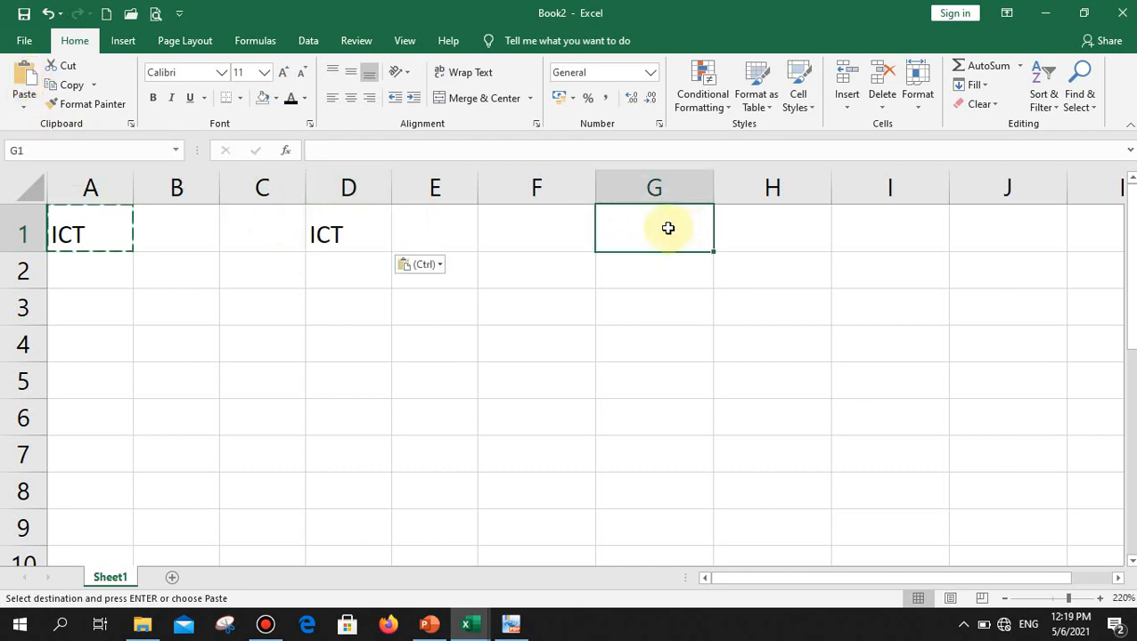
pyautogui.press('Return')
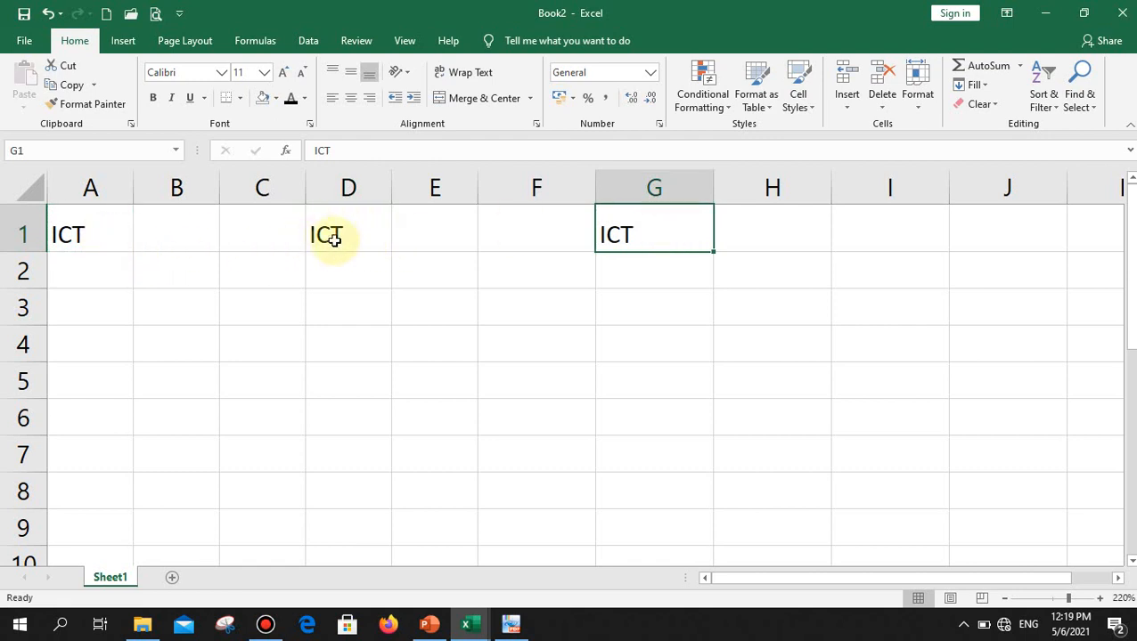
pyautogui.moveTo(328, 236); pyautogui.dragTo(604, 239)
pyautogui.press('Delete')
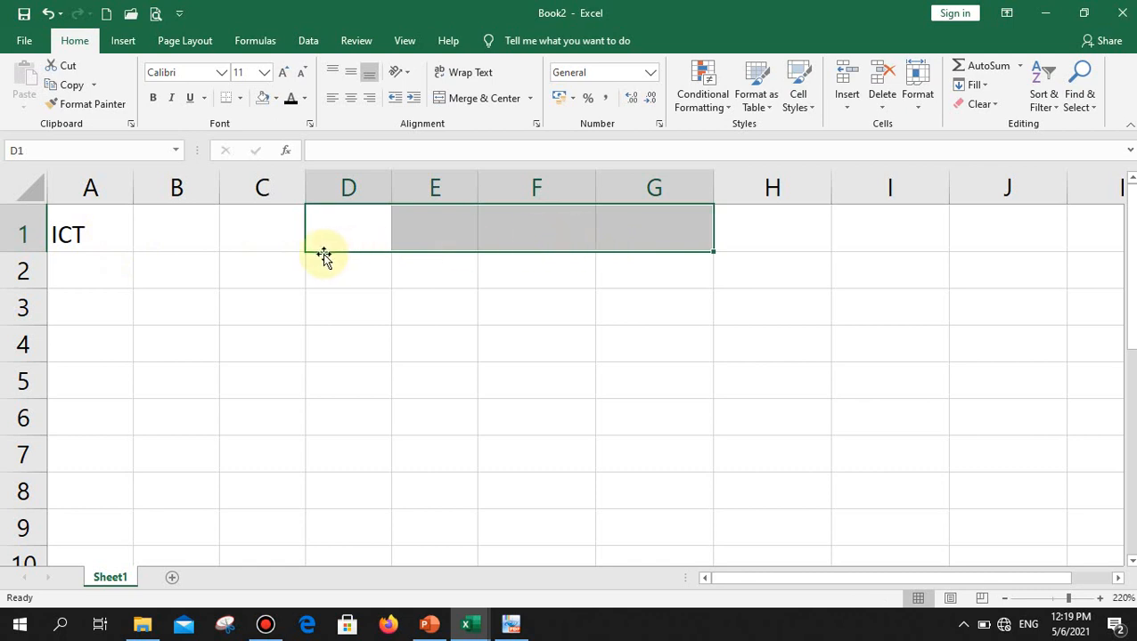
# Step: Copy ICT from A1 into all cells of the range E1 to E6 and clear that range
pyautogui.click(70, 234)
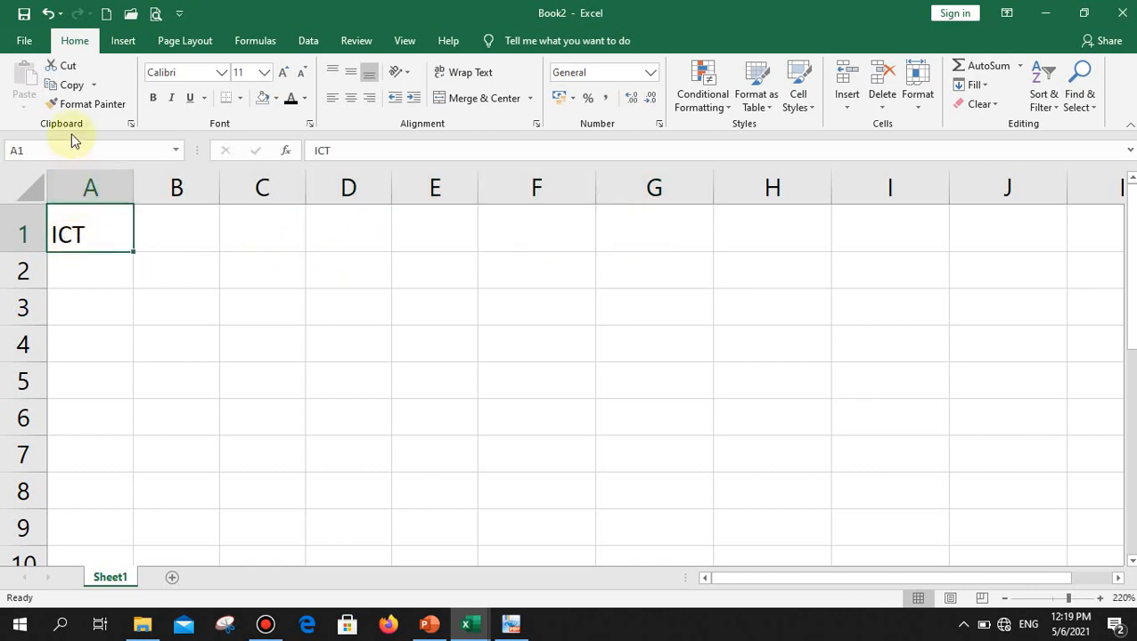
pyautogui.click(69, 87)
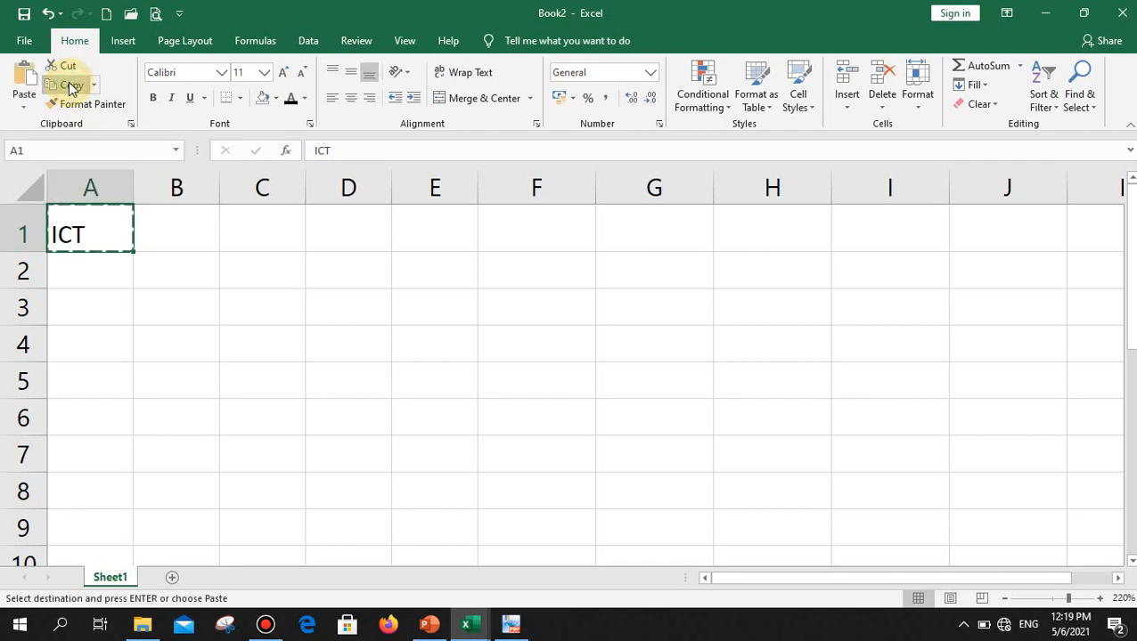
pyautogui.moveTo(432, 223); pyautogui.dragTo(428, 407)
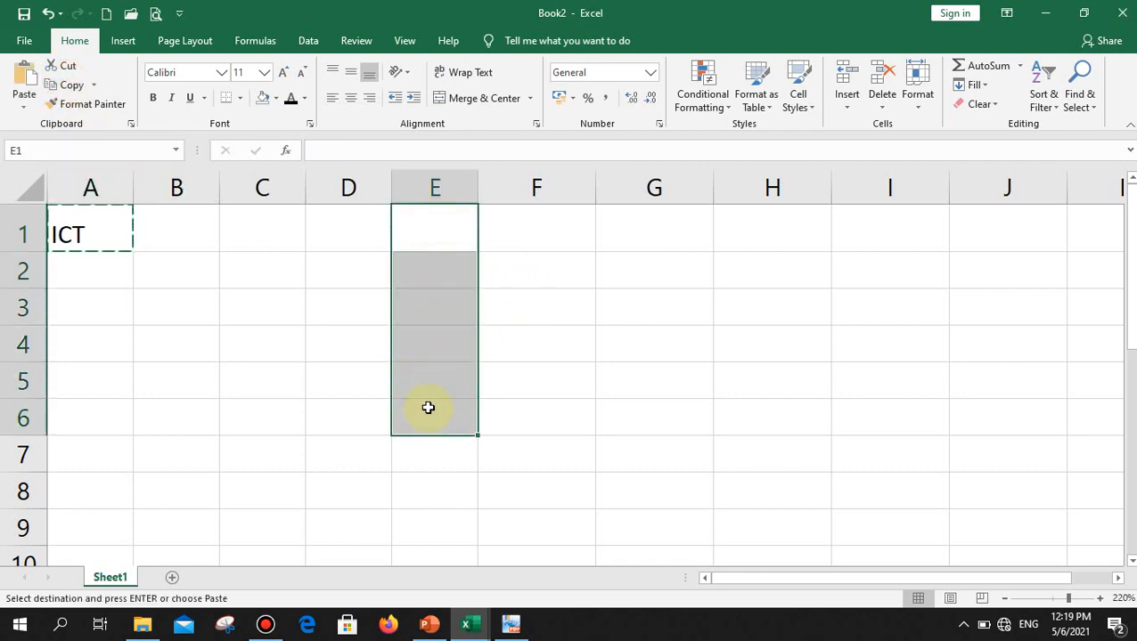
pyautogui.press('Return')
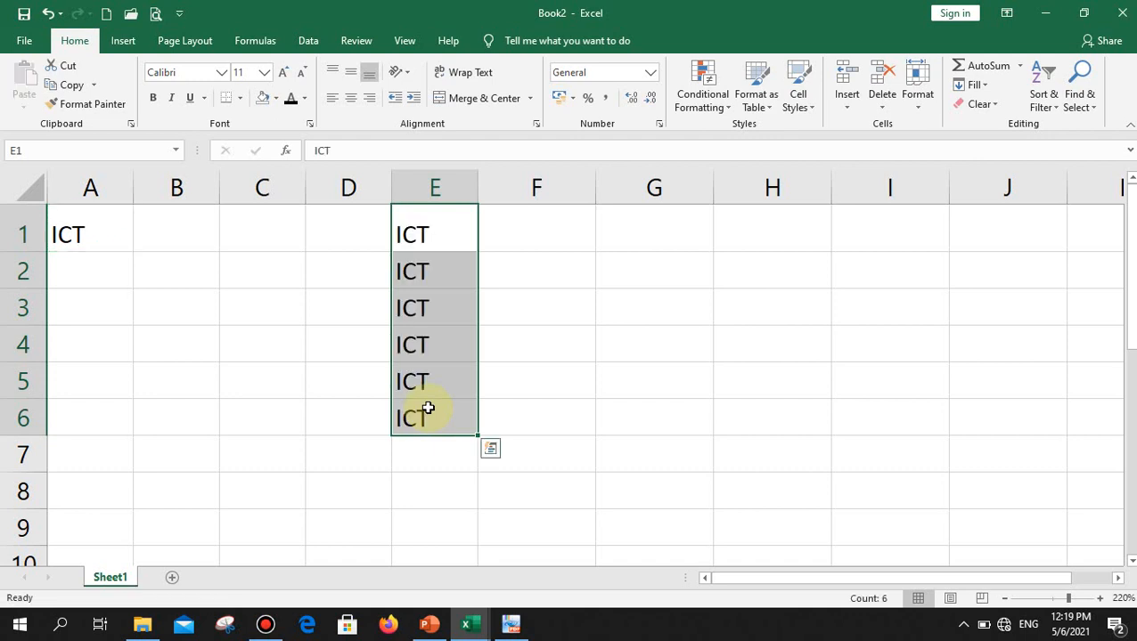
pyautogui.press('Delete')
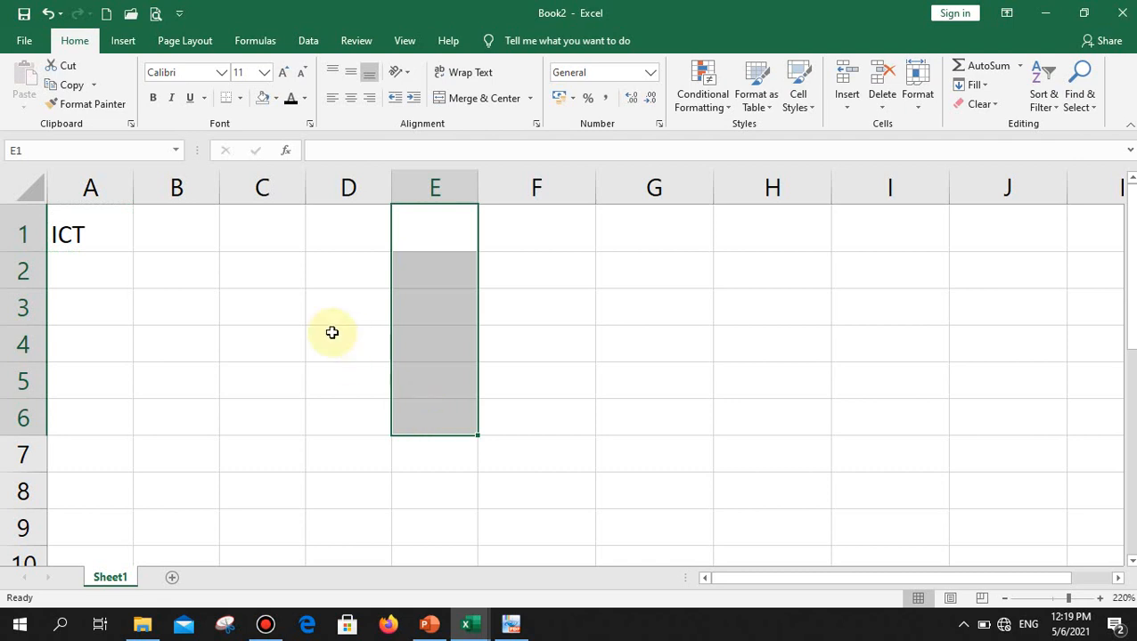
# Step: Cut ICT from A1 and paste it into F1, and move it back to A1
pyautogui.click(106, 223)
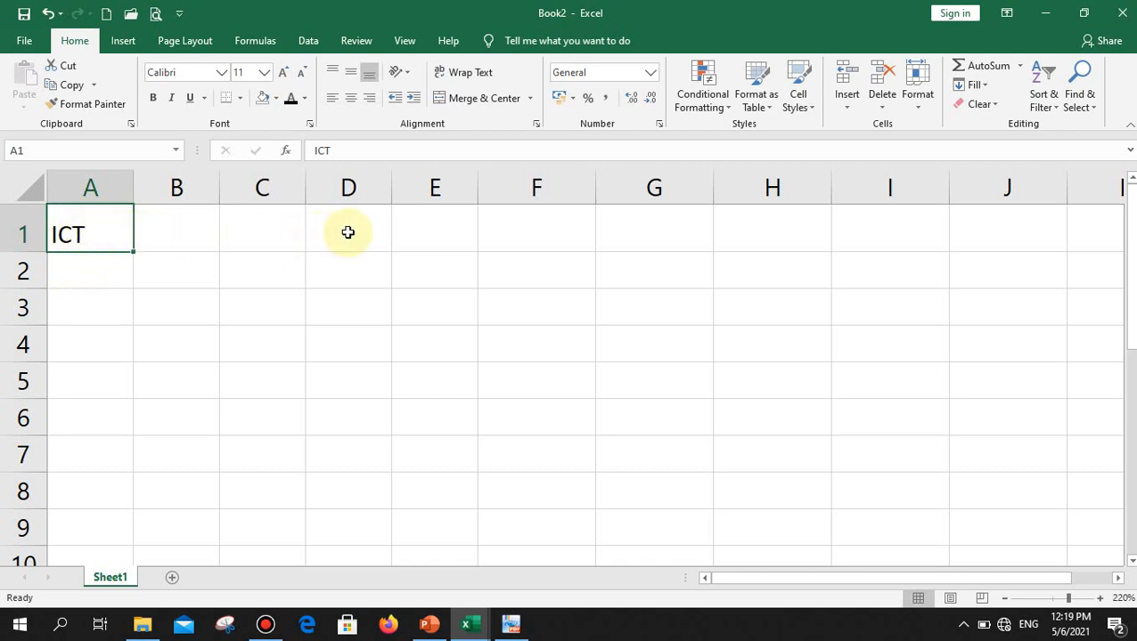
pyautogui.click(68, 68)
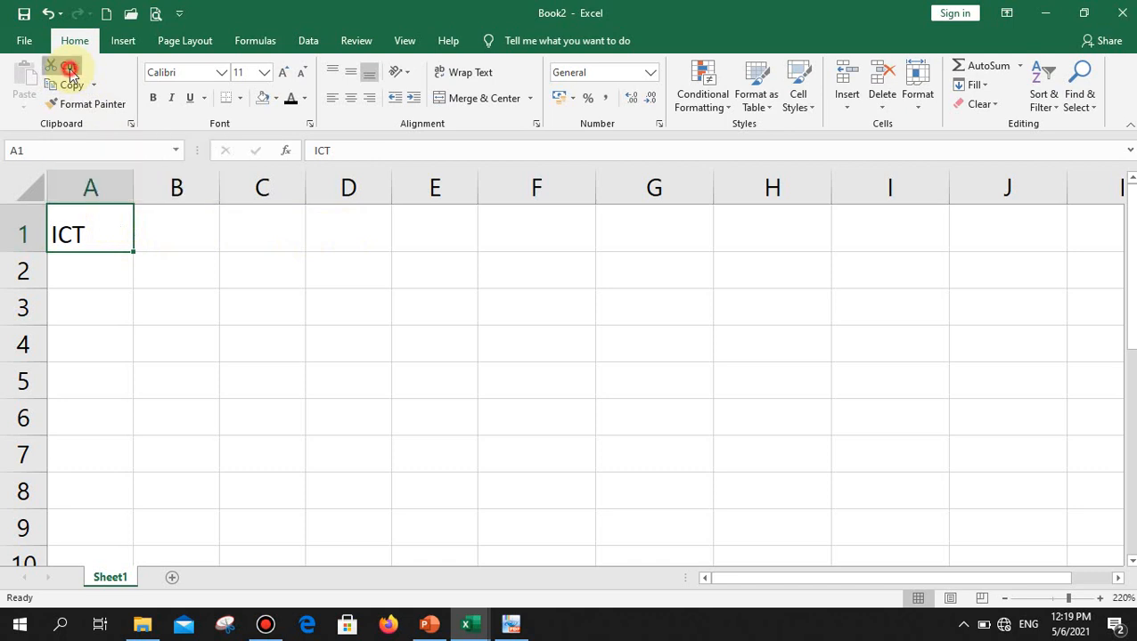
pyautogui.click(555, 228)
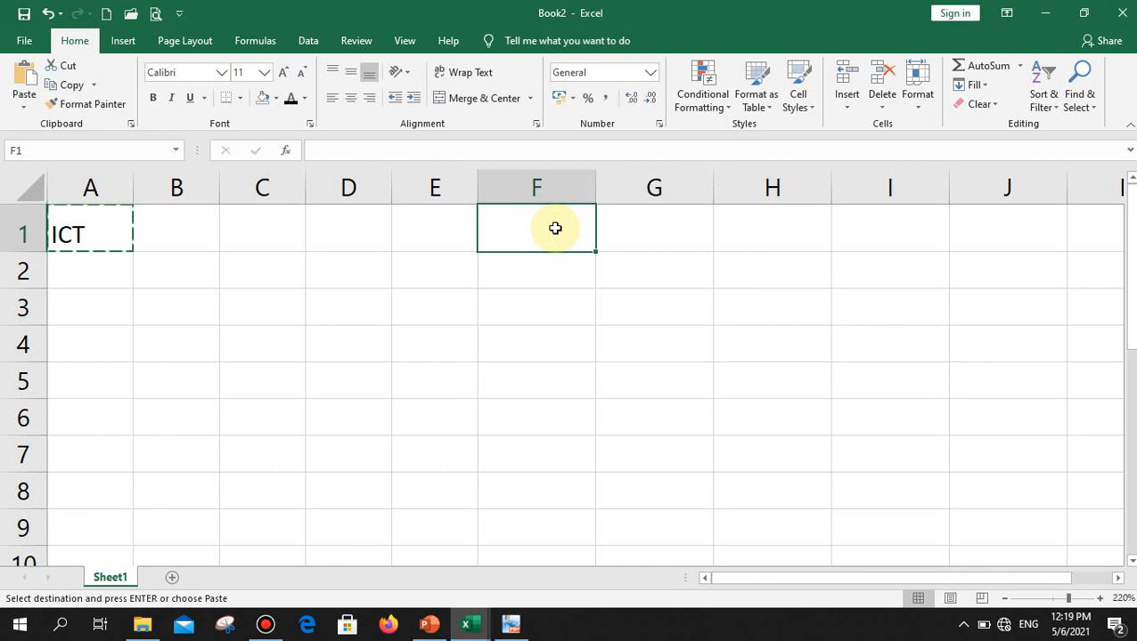
pyautogui.hotkey('ctrl', 'v')
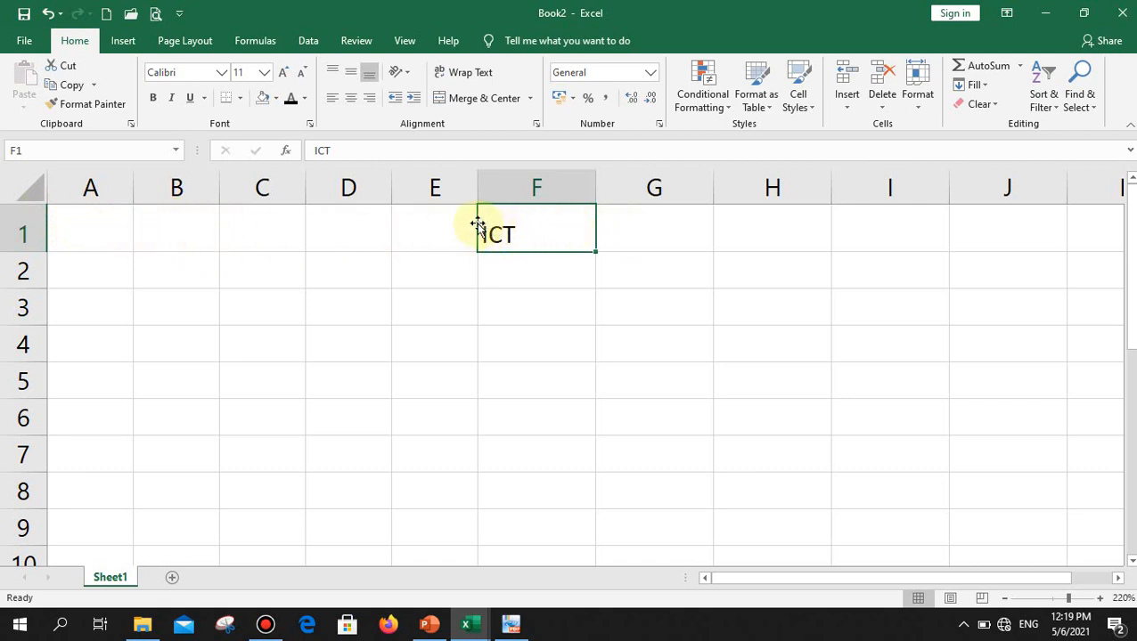
pyautogui.moveTo(478, 224); pyautogui.dragTo(89, 235)
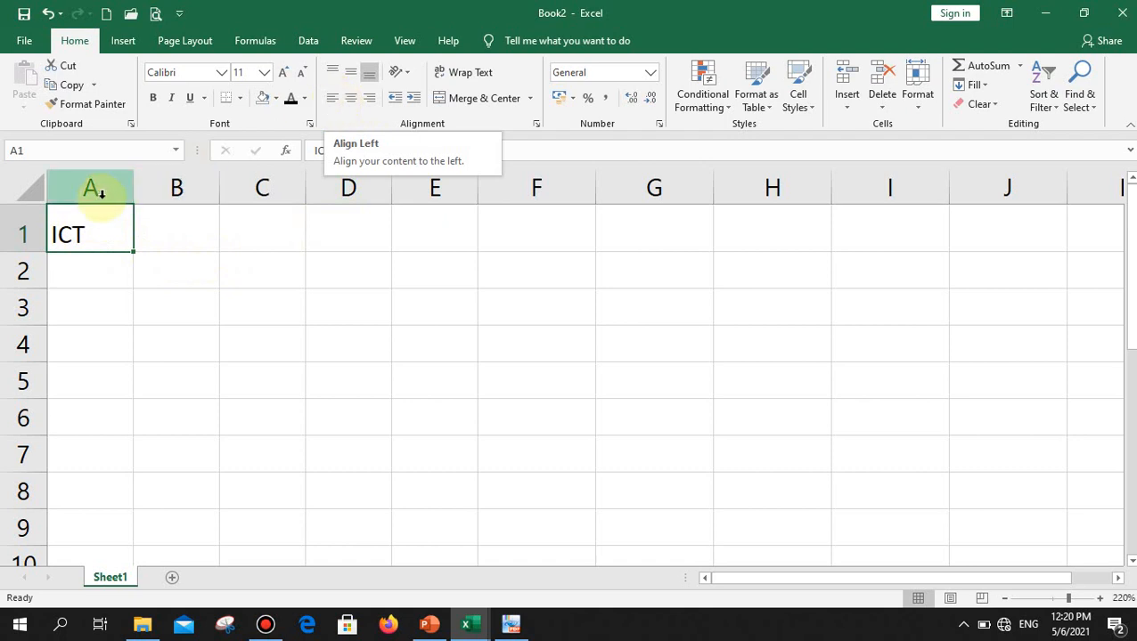
# Step: Try centre and right alignment on ICT in A1, ending with left alignment
pyautogui.click(351, 98)
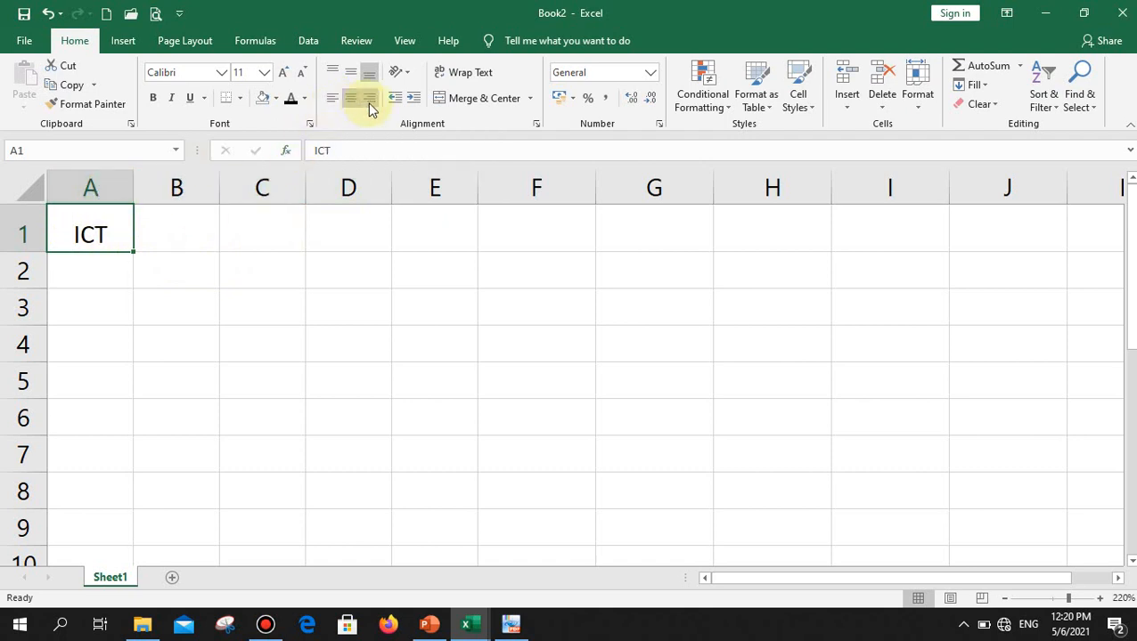
pyautogui.click(368, 102)
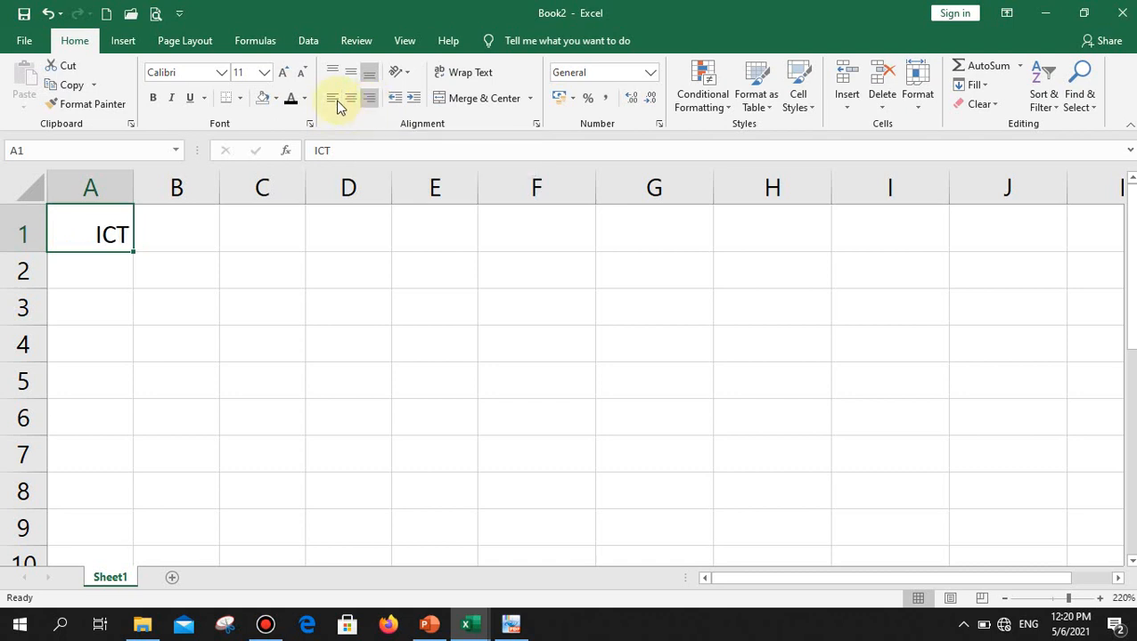
pyautogui.click(333, 100)
pyautogui.click(349, 98)
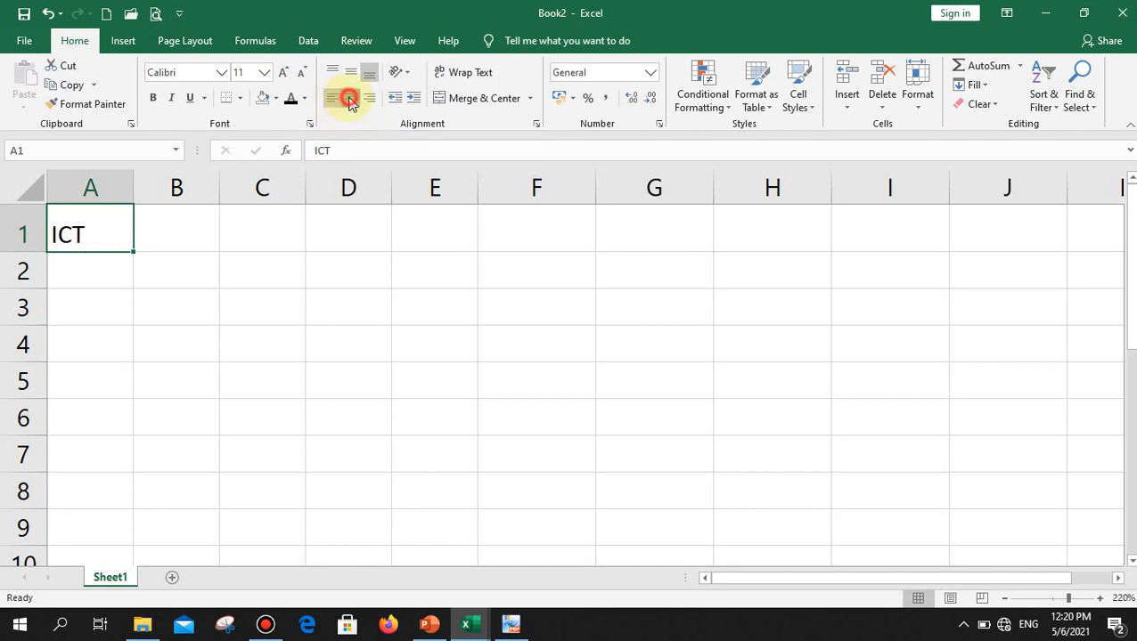
pyautogui.click(370, 100)
pyautogui.click(333, 100)
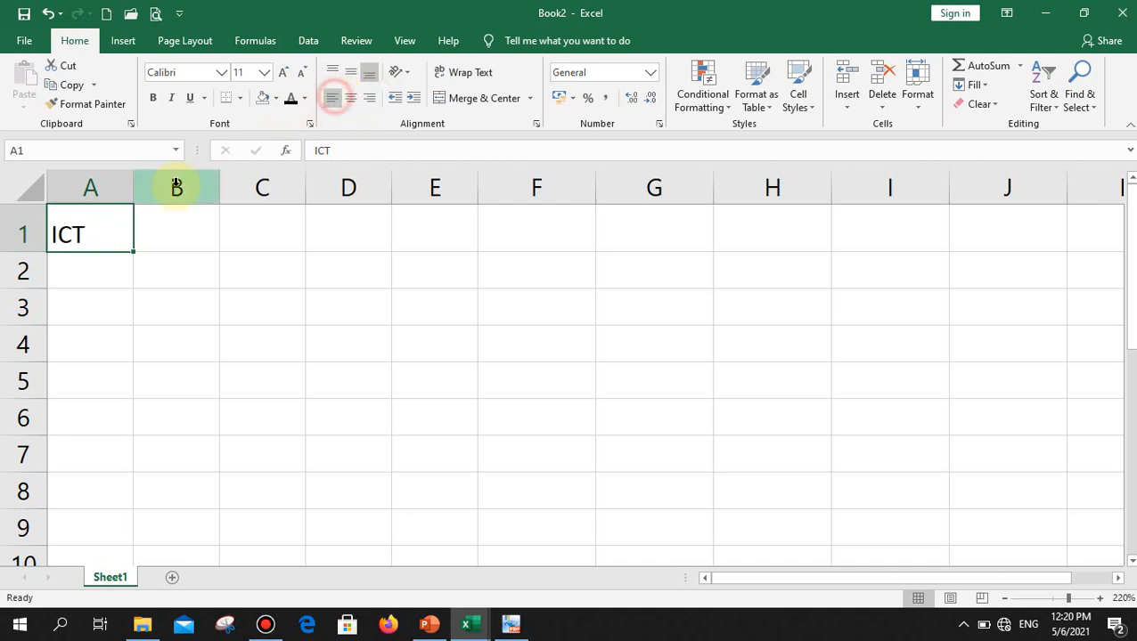
# Step: Widen column A and narrow it again to slightly more than its starting width
pyautogui.moveTo(135, 185); pyautogui.dragTo(188, 182)
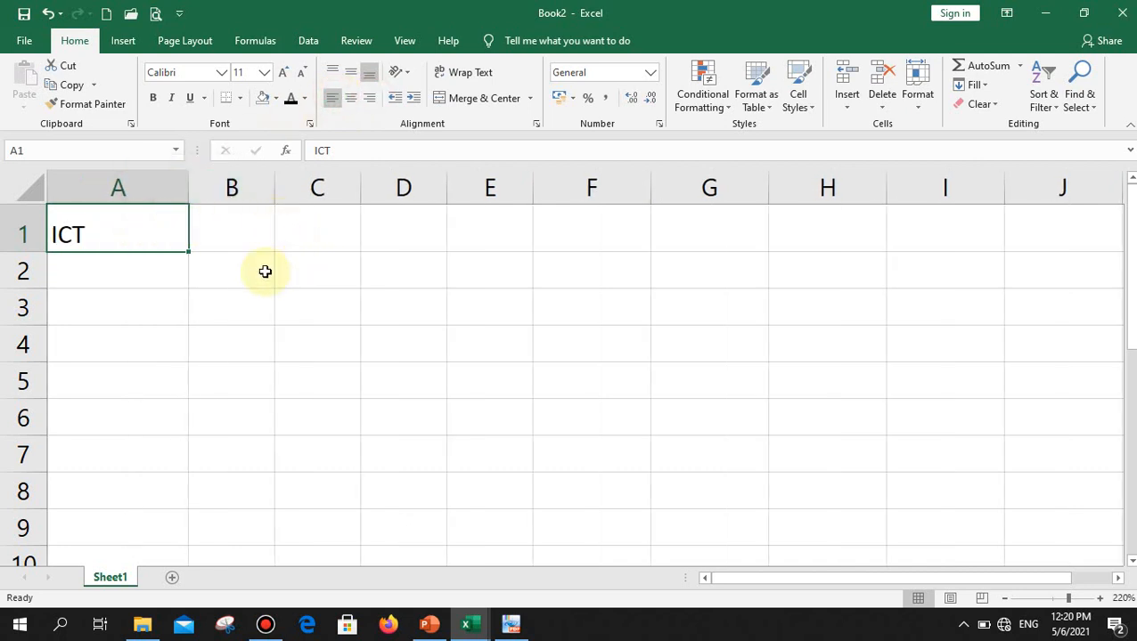
pyautogui.moveTo(185, 186); pyautogui.dragTo(139, 184)
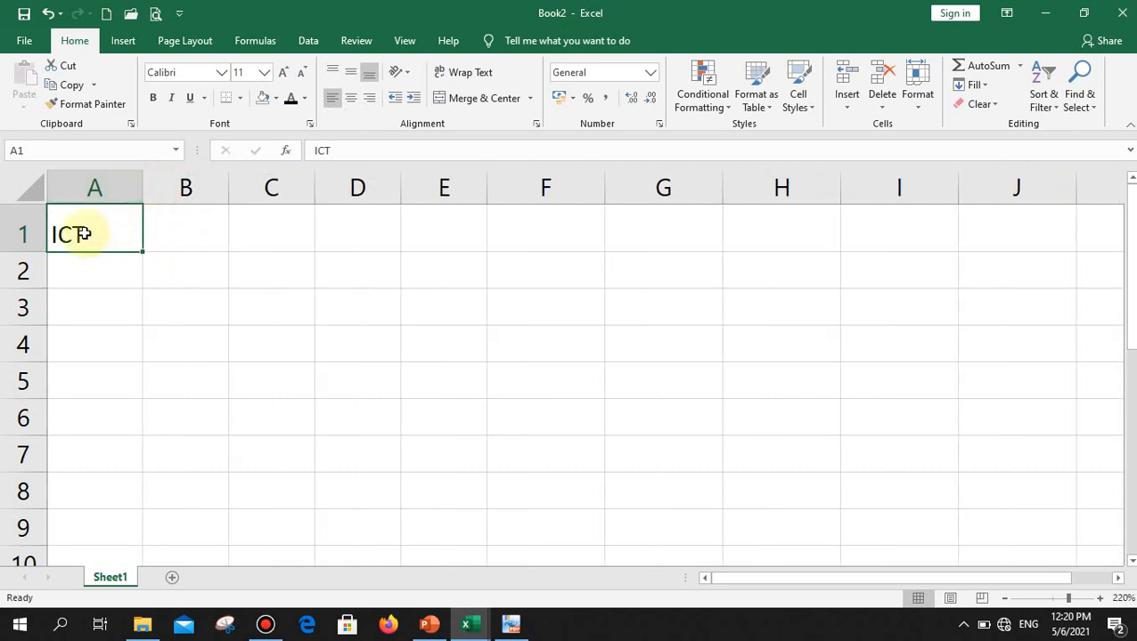
# Step: Merge and center ICT across A1 to E1, and unmerge the cells again
pyautogui.moveTo(80, 234); pyautogui.dragTo(464, 230)
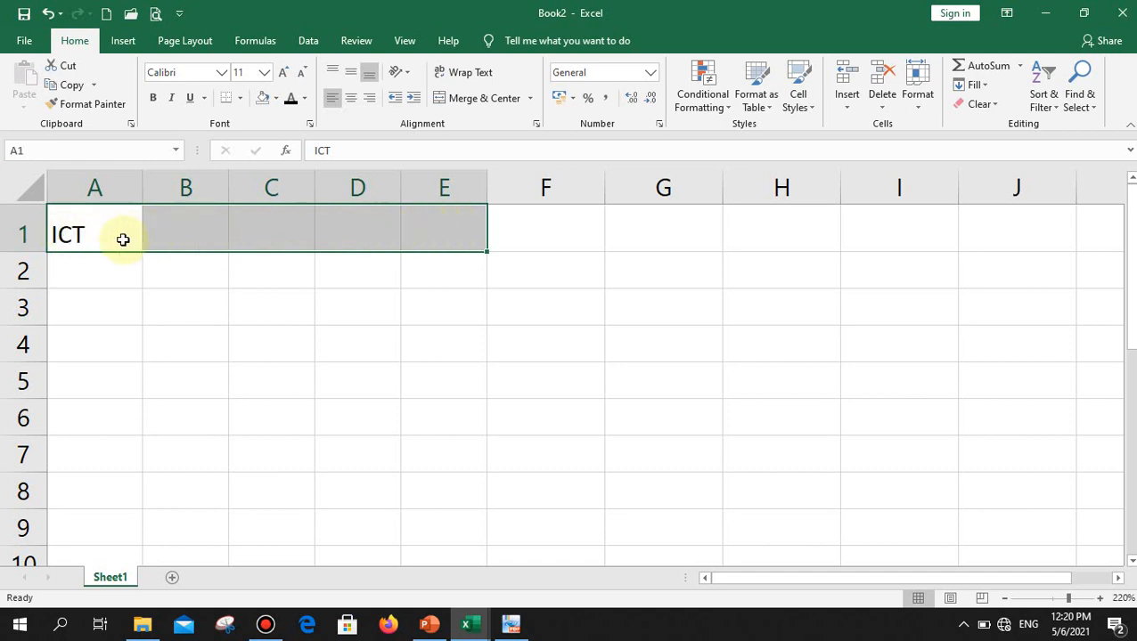
pyautogui.click(351, 98)
pyautogui.click(331, 98)
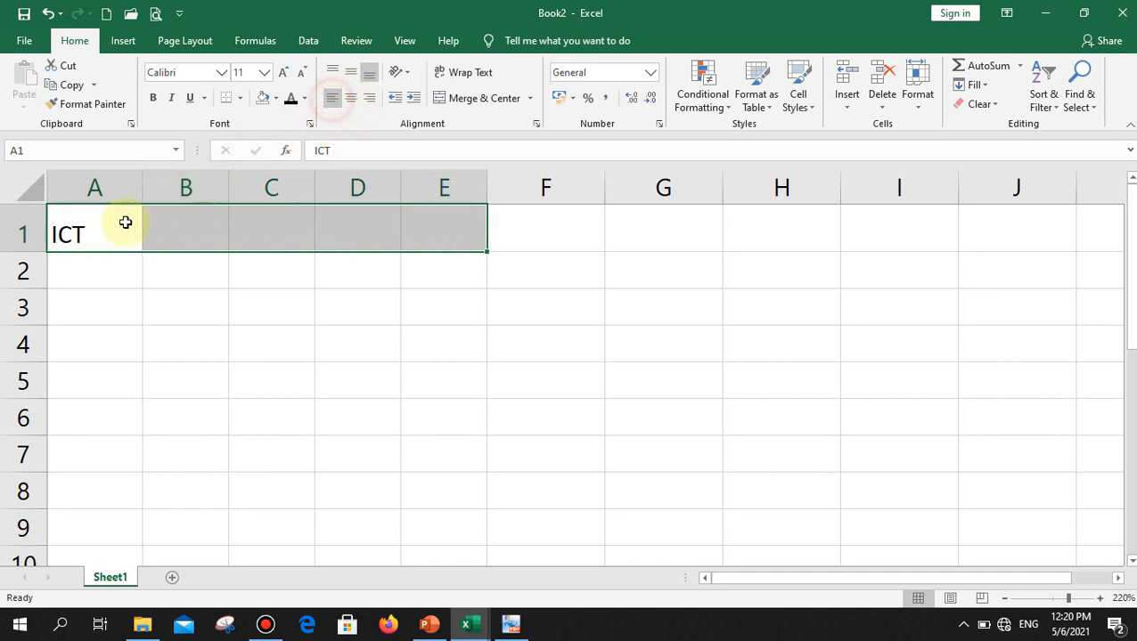
pyautogui.click(490, 99)
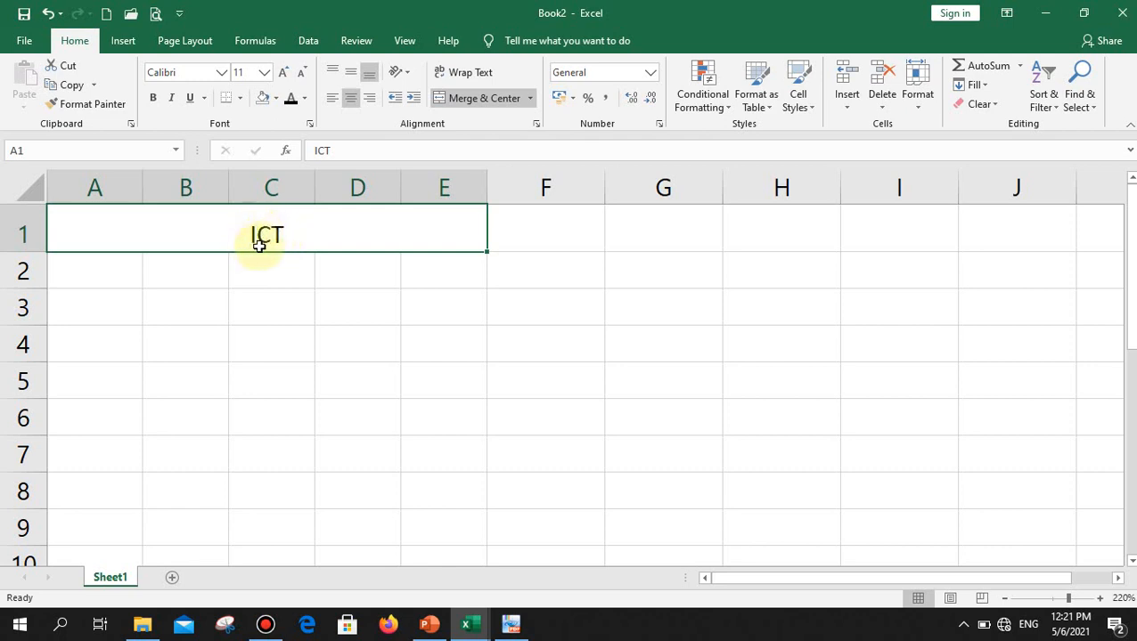
pyautogui.click(479, 102)
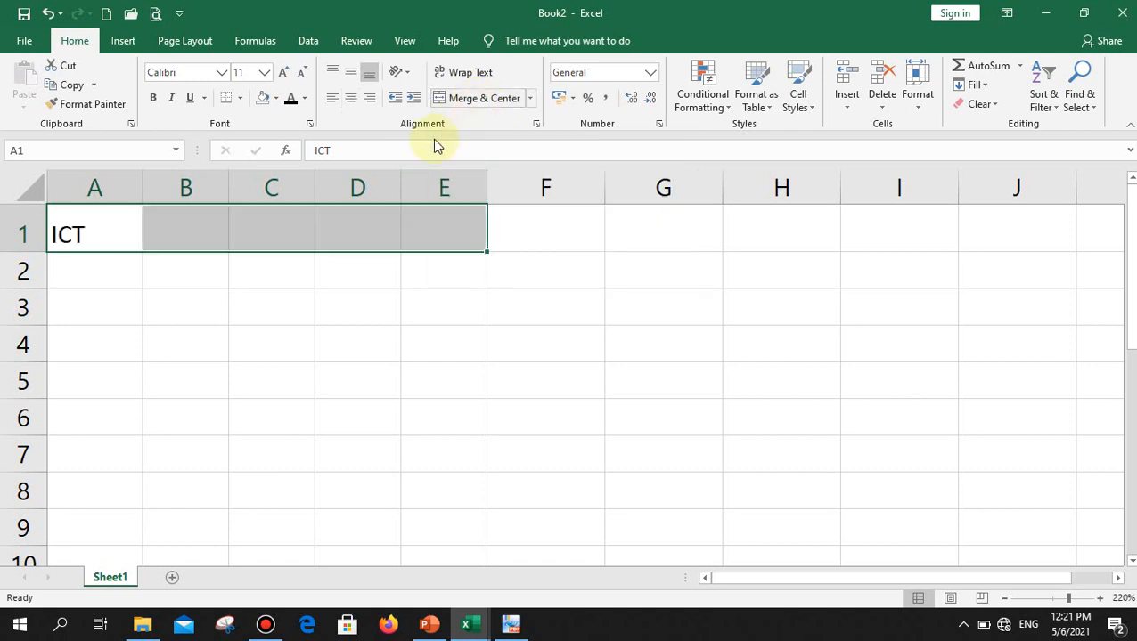
# Step: Merge and center the block A1 to C5 and align its text ICT left
pyautogui.click(105, 272)
pyautogui.moveTo(84, 236); pyautogui.dragTo(282, 383)
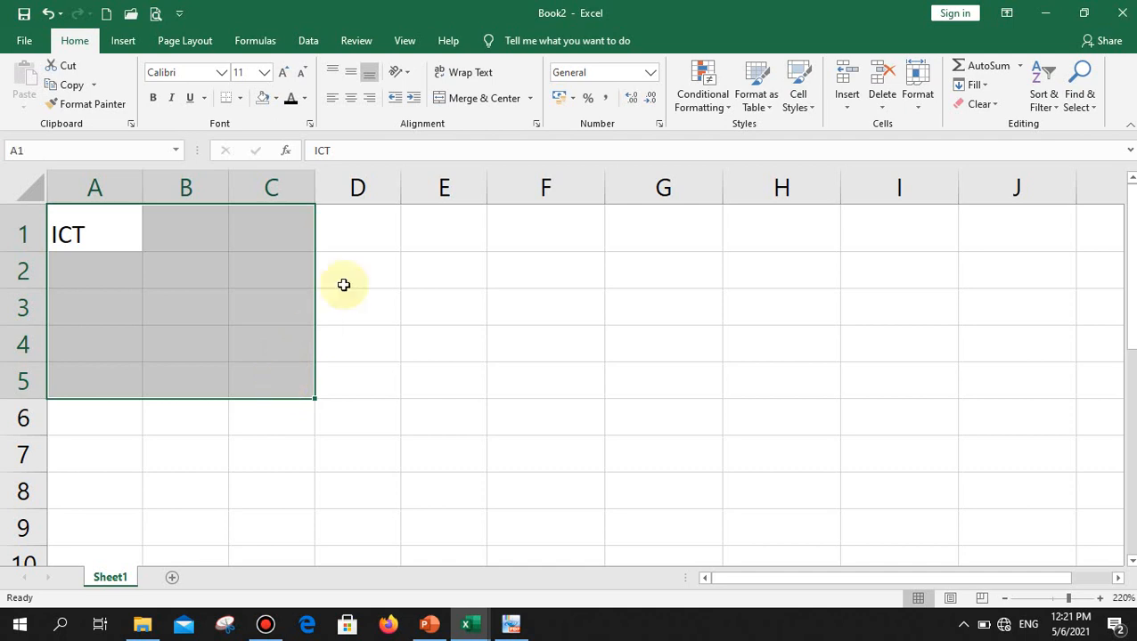
pyautogui.click(486, 106)
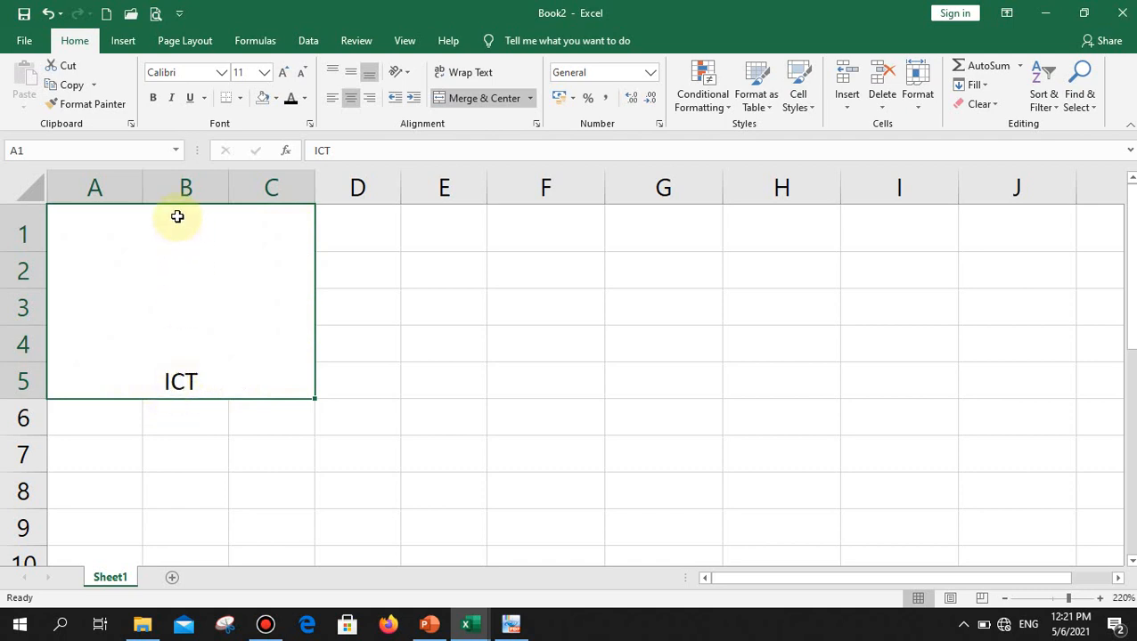
pyautogui.click(336, 104)
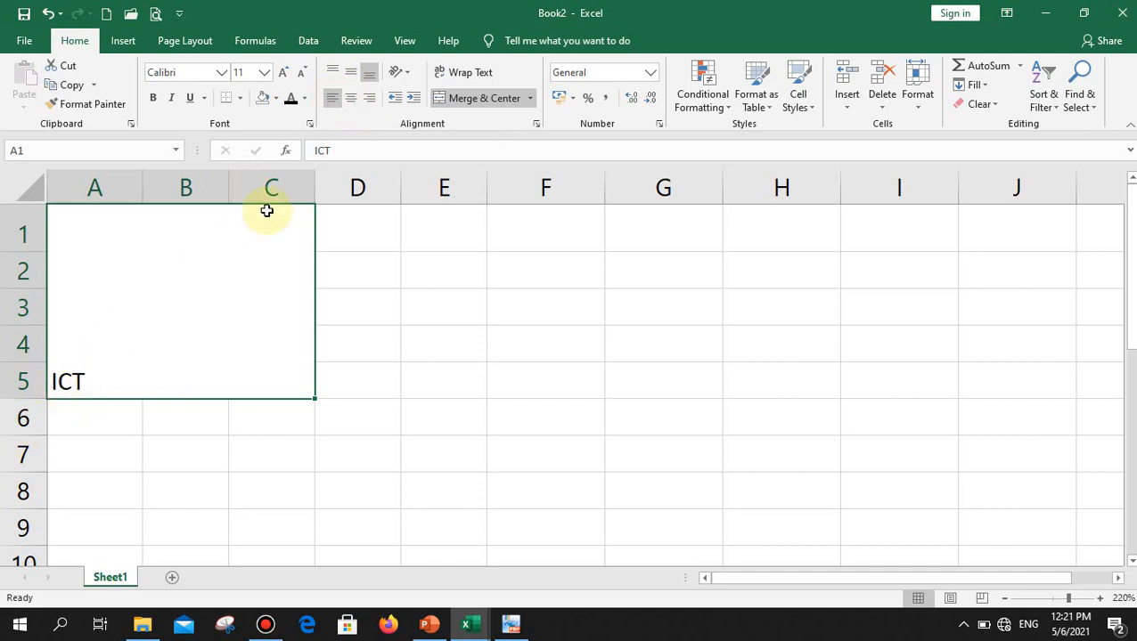
# Step: Try top alignment with left, centre and right on the merged ICT block, and middle alignment with right and centre
pyautogui.click(334, 73)
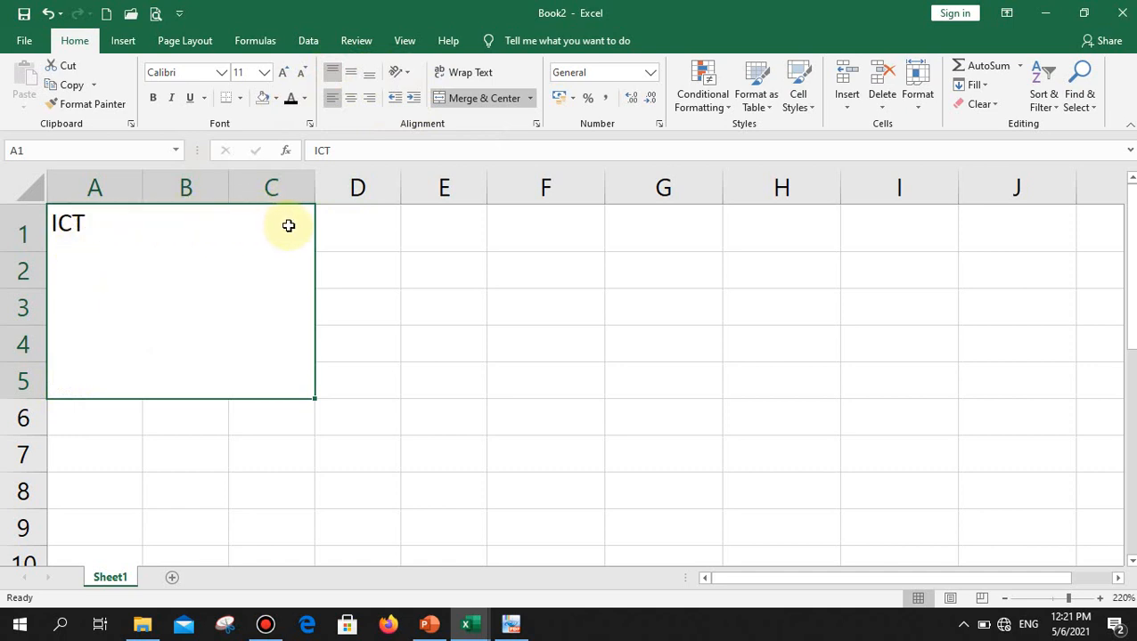
pyautogui.click(352, 98)
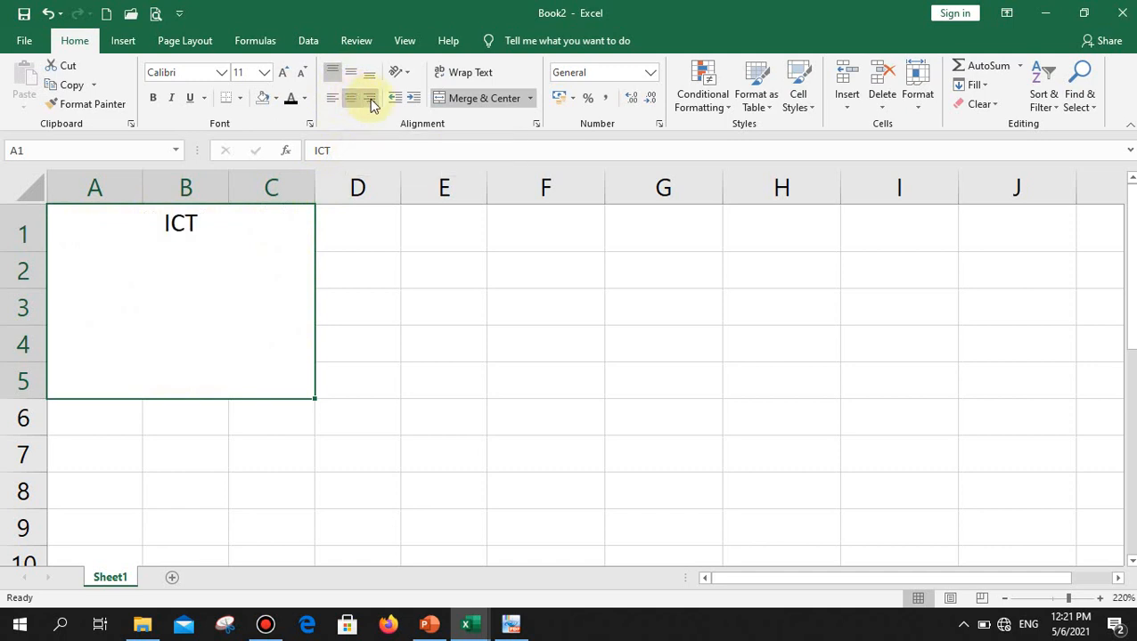
pyautogui.click(370, 99)
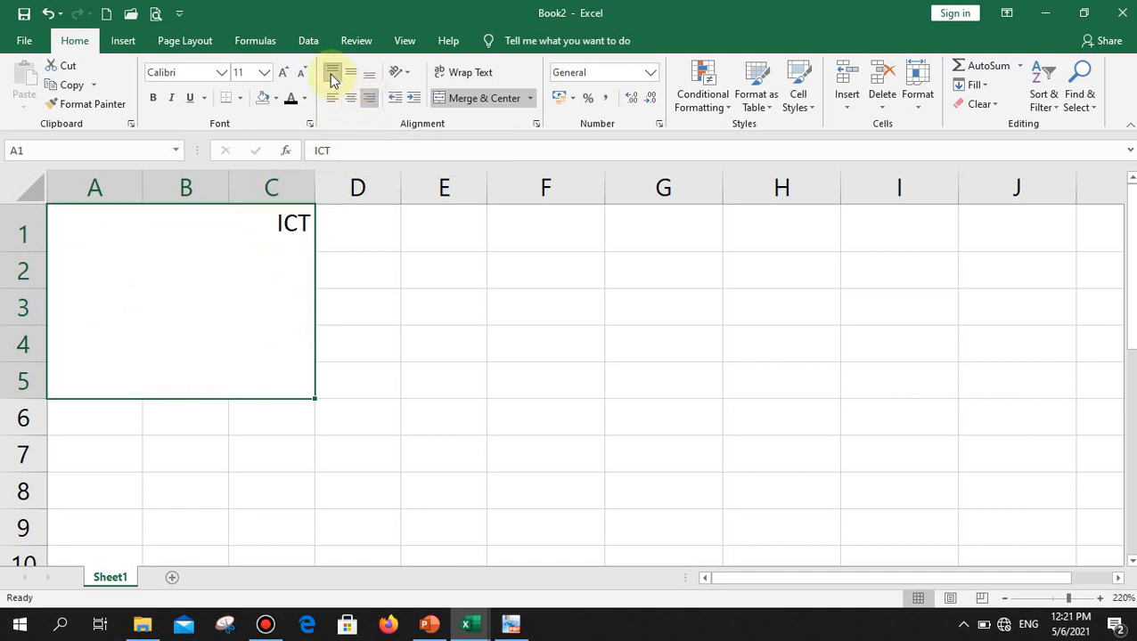
pyautogui.click(348, 76)
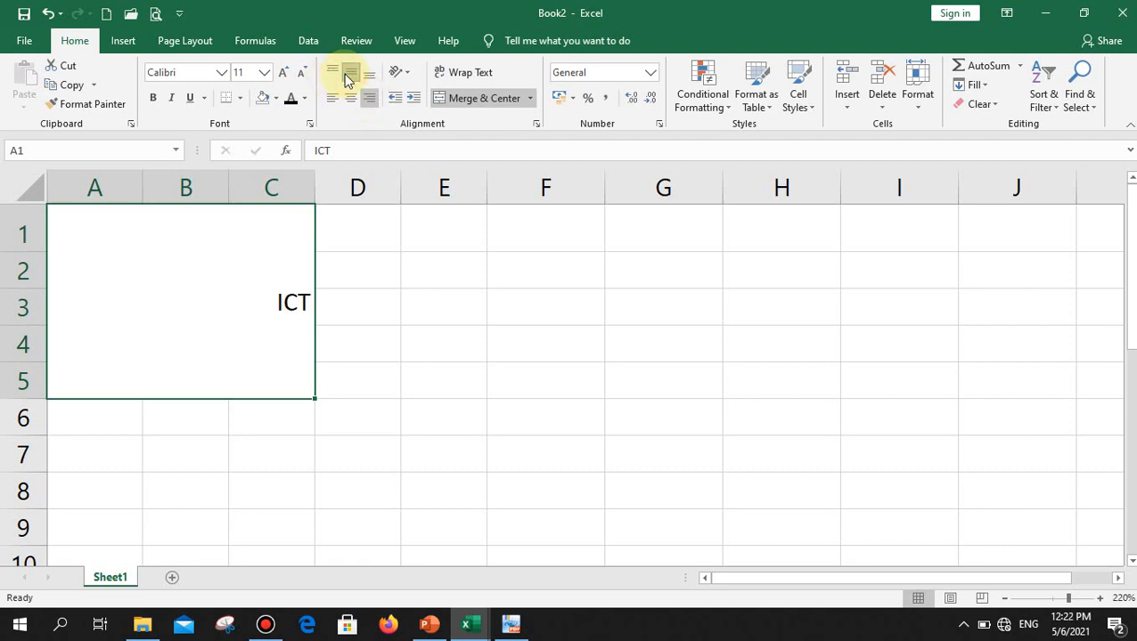
pyautogui.click(348, 100)
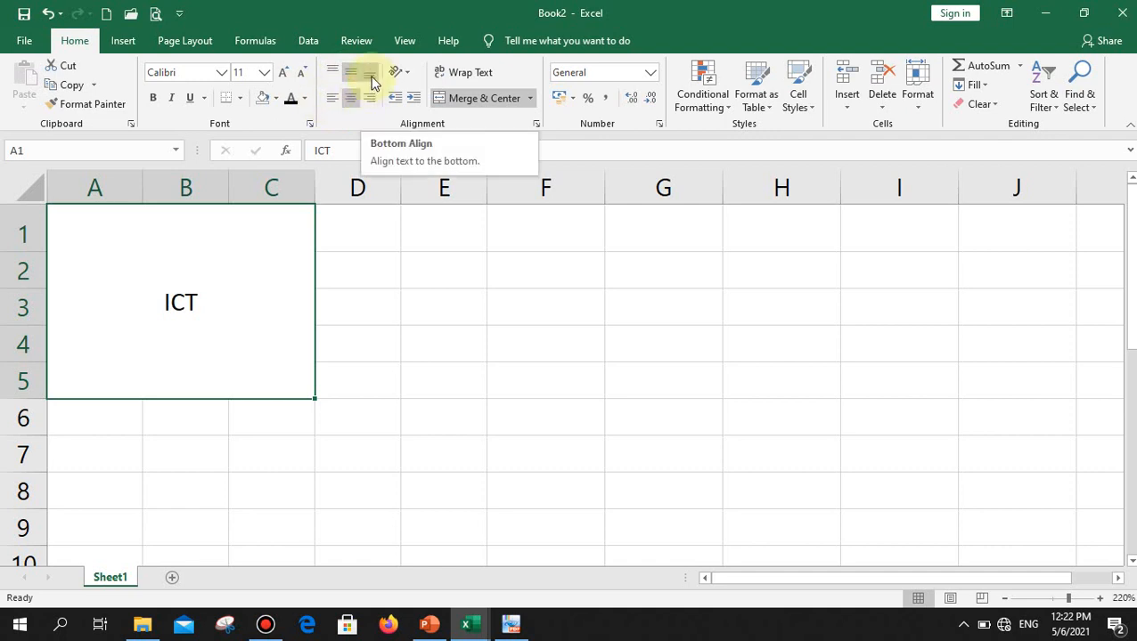
# Step: Try bottom and middle alignments on the merged ICT block, ending with the text at the top centre
pyautogui.click(373, 79)
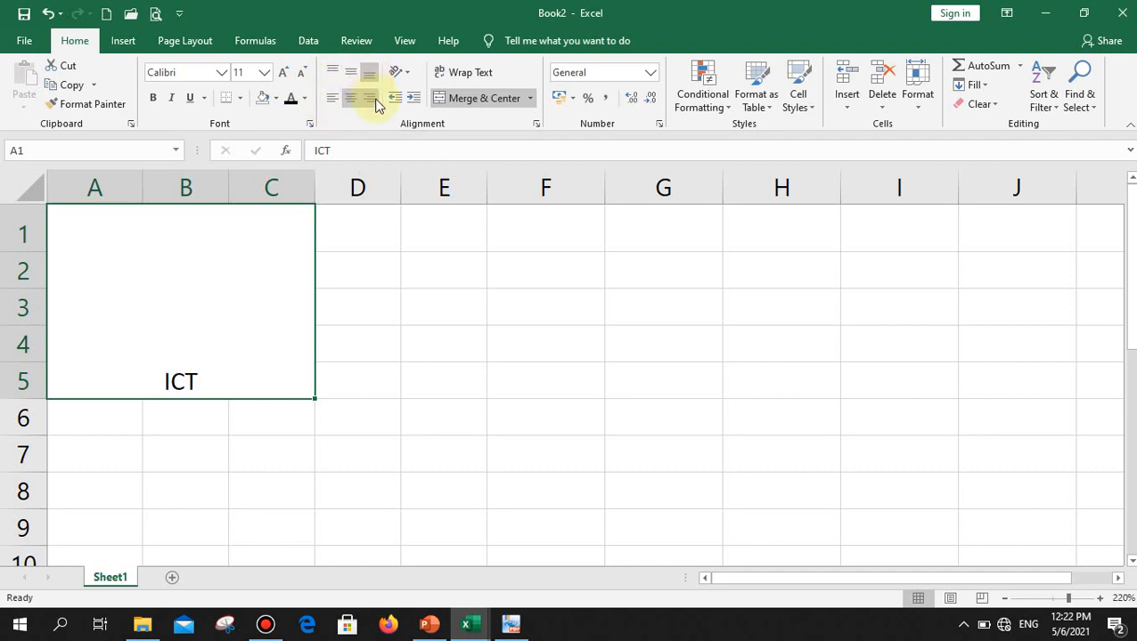
pyautogui.click(374, 100)
pyautogui.click(333, 100)
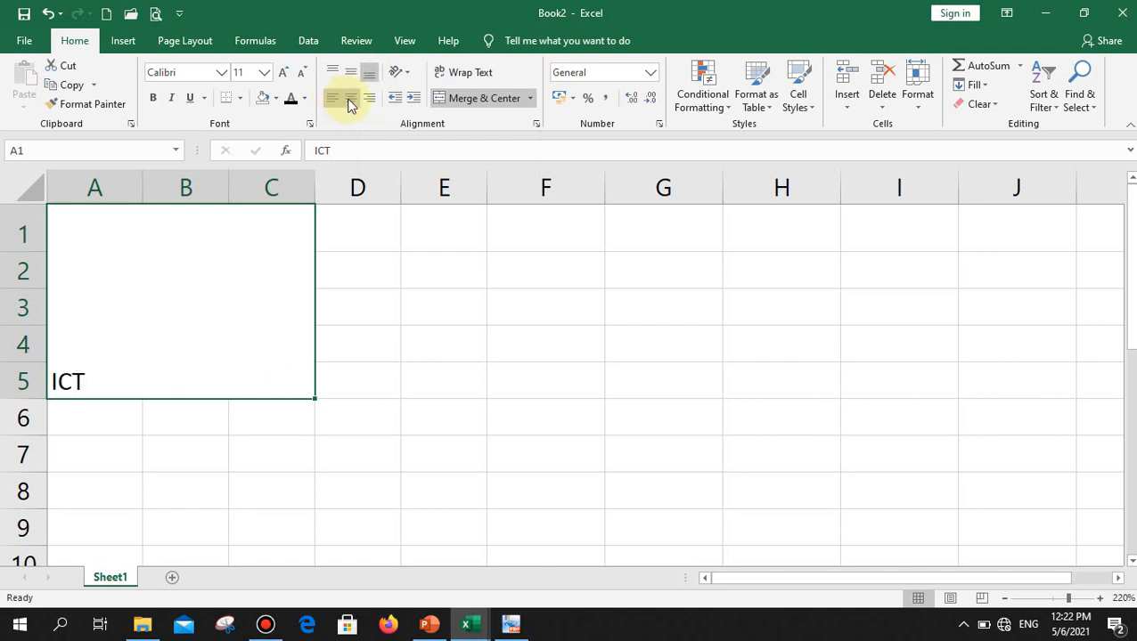
pyautogui.click(350, 100)
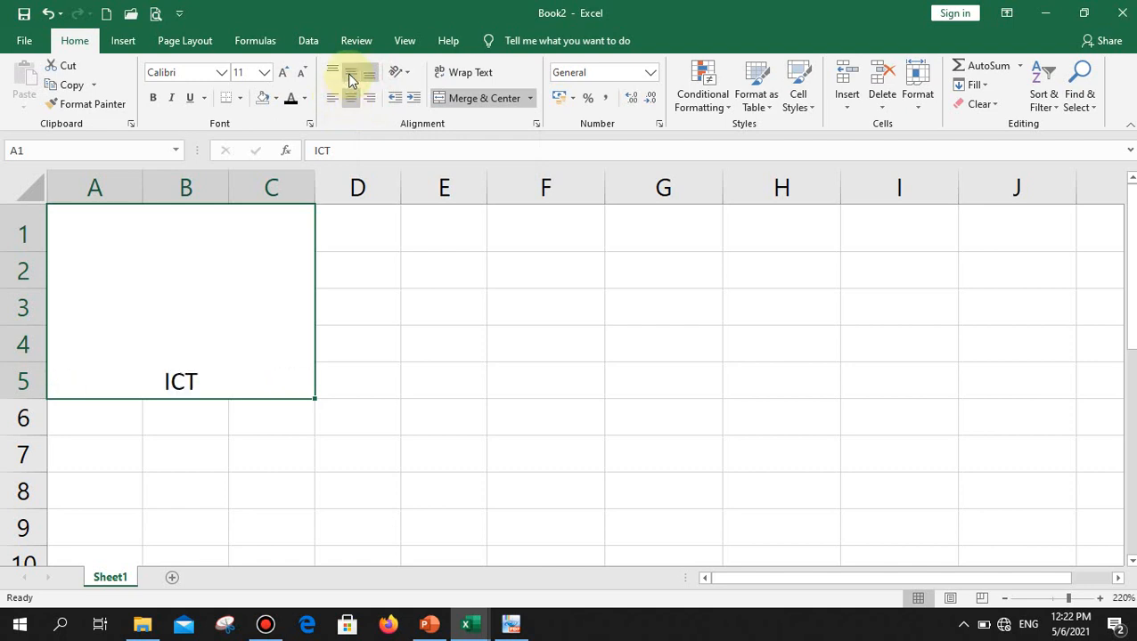
pyautogui.click(350, 75)
pyautogui.click(331, 72)
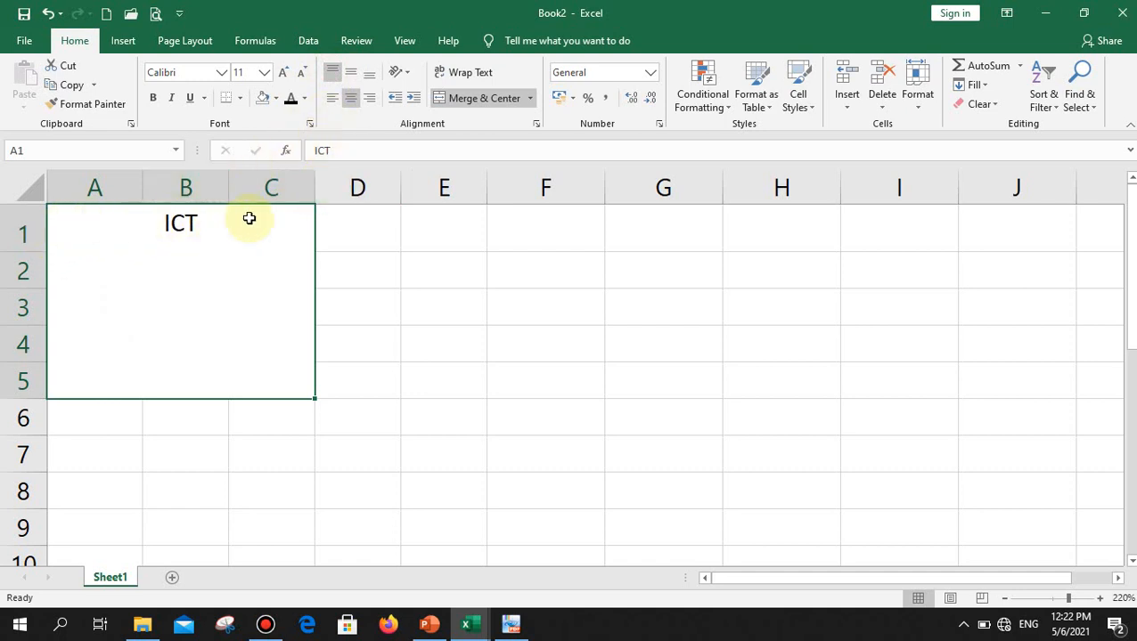
# Step: Unmerge the block A1 to C5 and replace the text in A1 with "Information Communication technology"
pyautogui.click(462, 104)
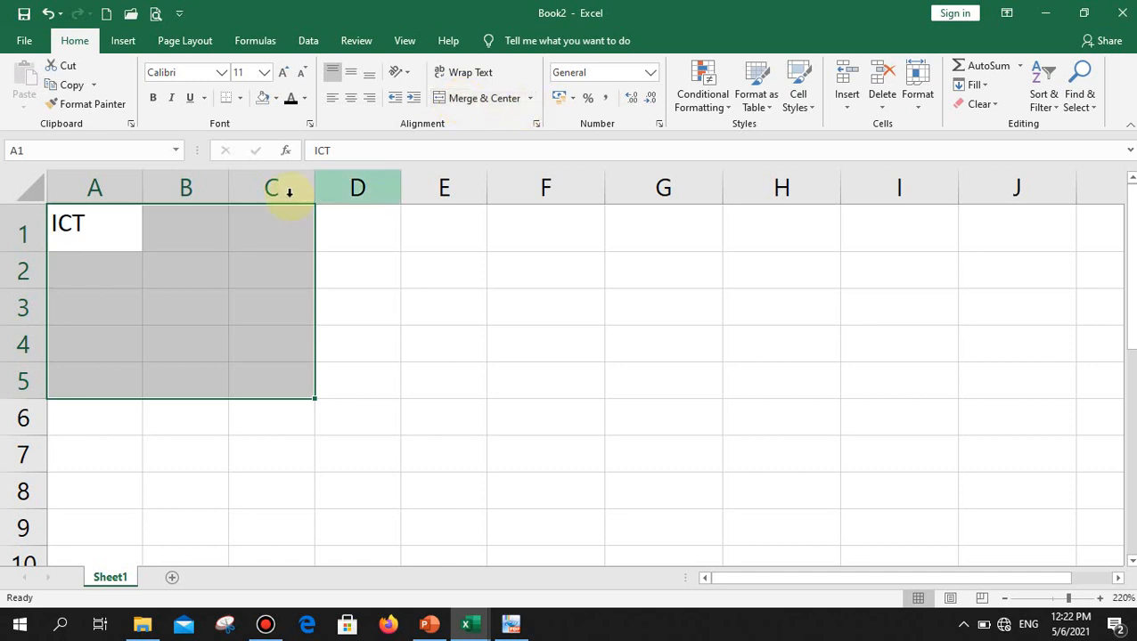
pyautogui.click(120, 226)
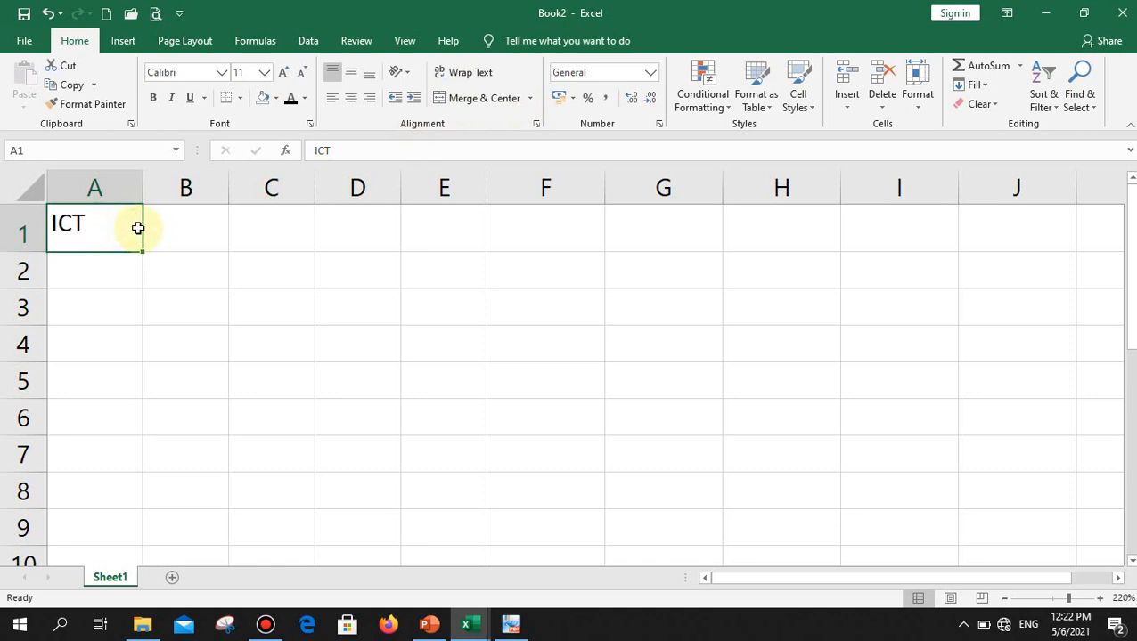
pyautogui.press('BackSpace')
pyautogui.write('In')
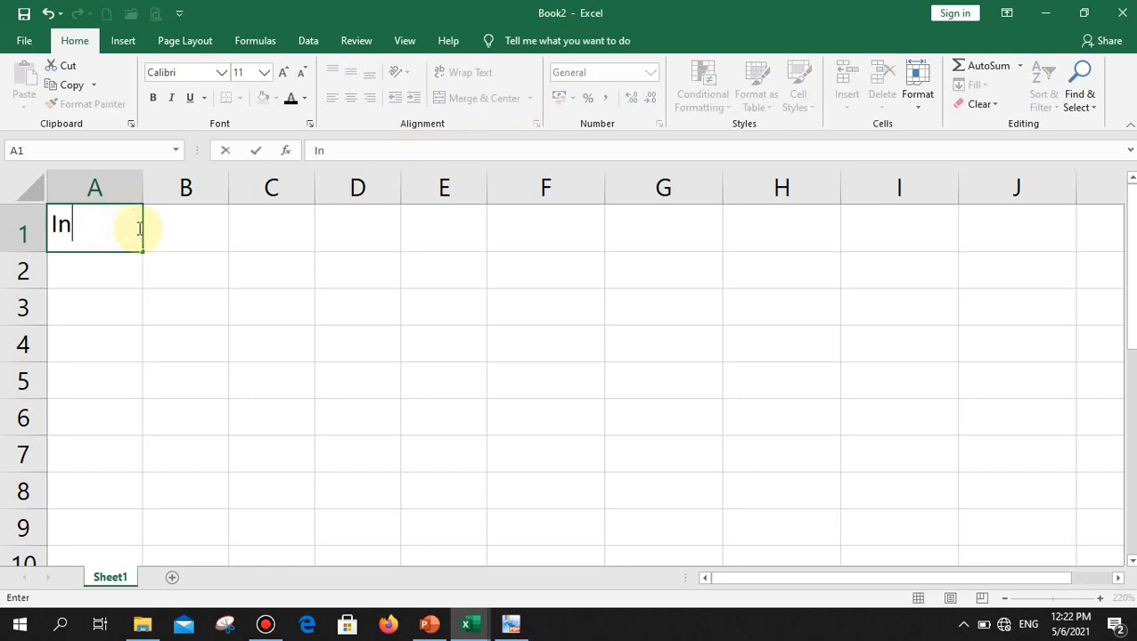
pyautogui.write('formation ')
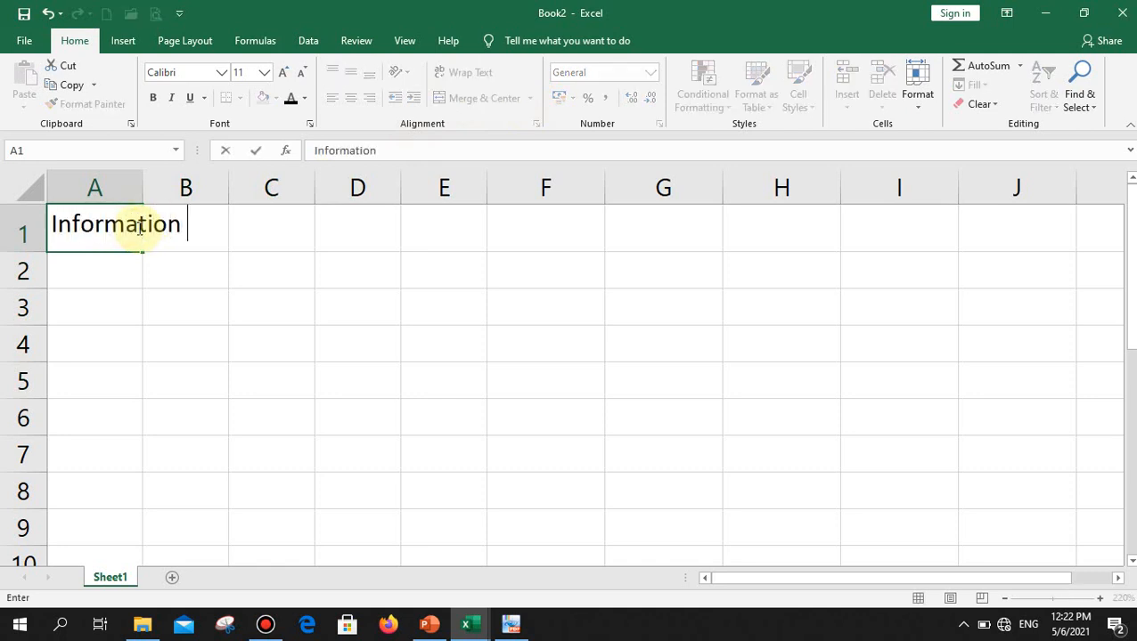
pyautogui.write('Comm')
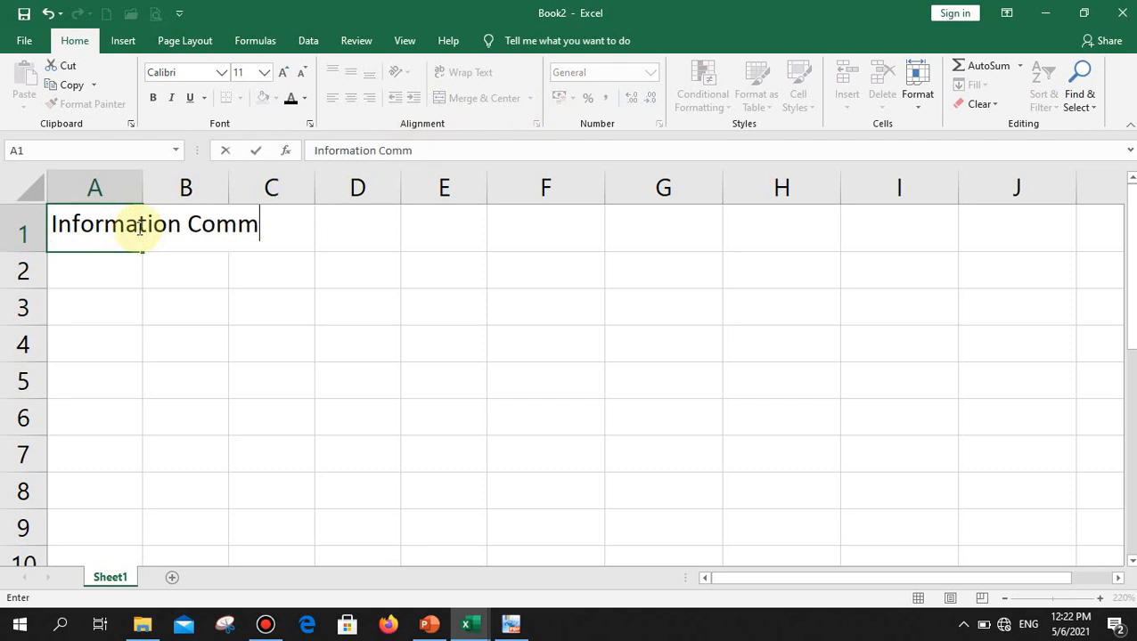
pyautogui.write('unication')
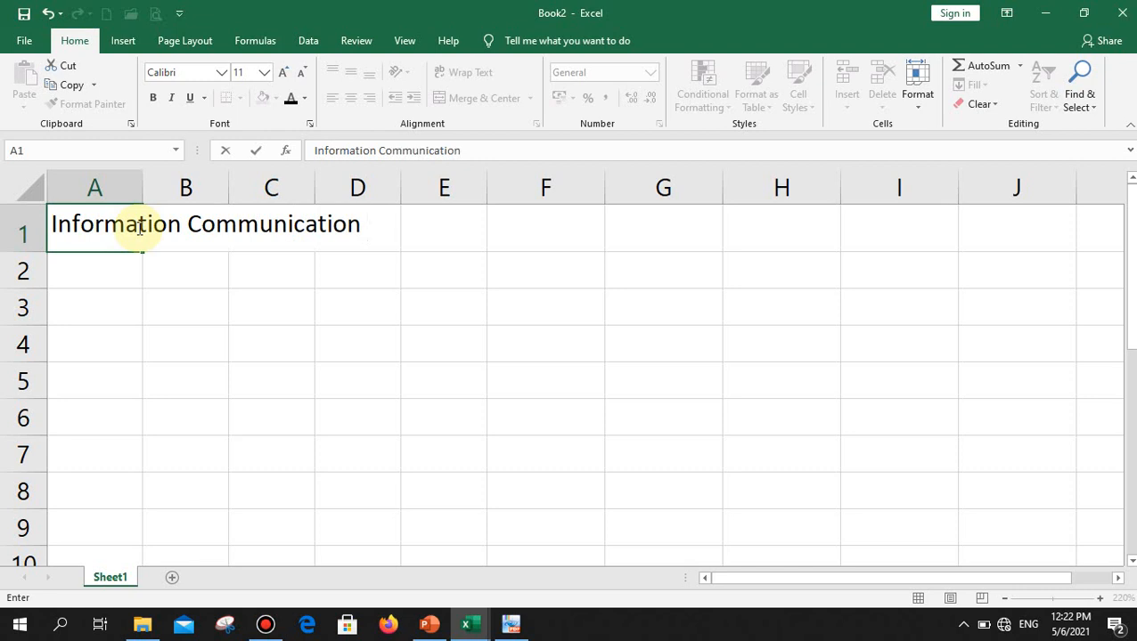
pyautogui.write(' technology')
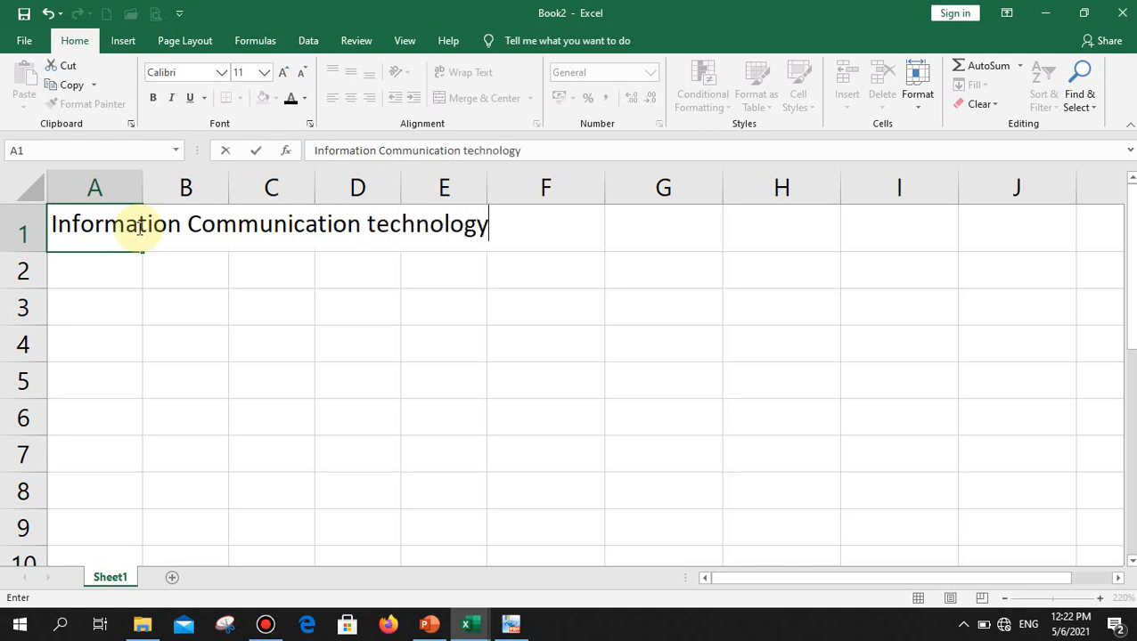
pyautogui.press('Return')
# Step: Wrap the text in A1, then widen column A and heighten row 1 to fit three lines of text
pyautogui.click(138, 227)
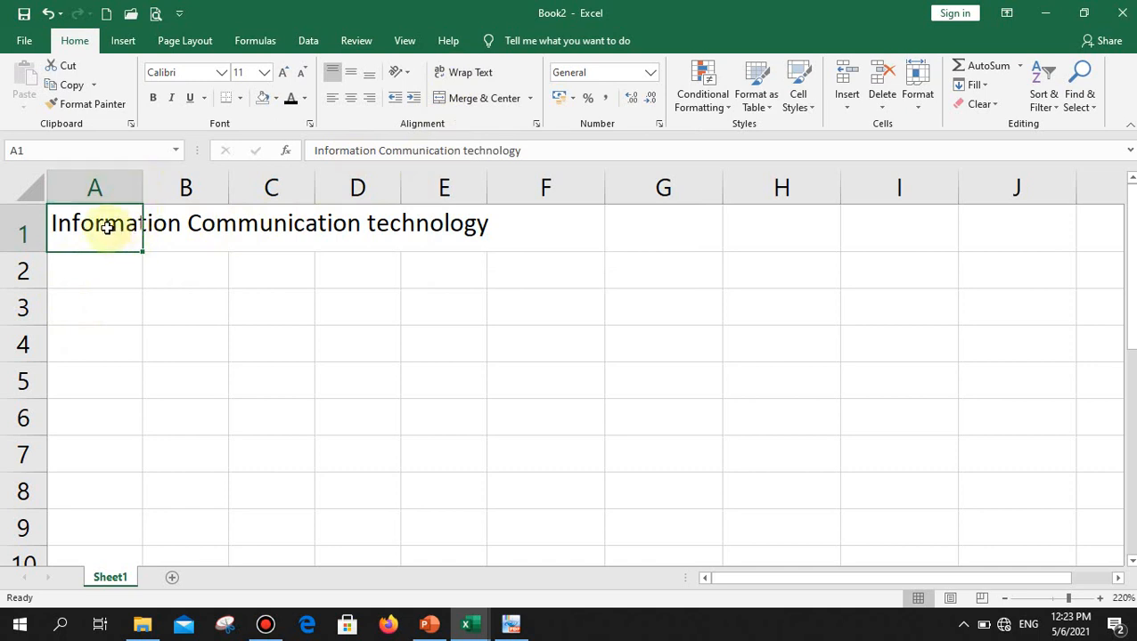
pyautogui.click(486, 75)
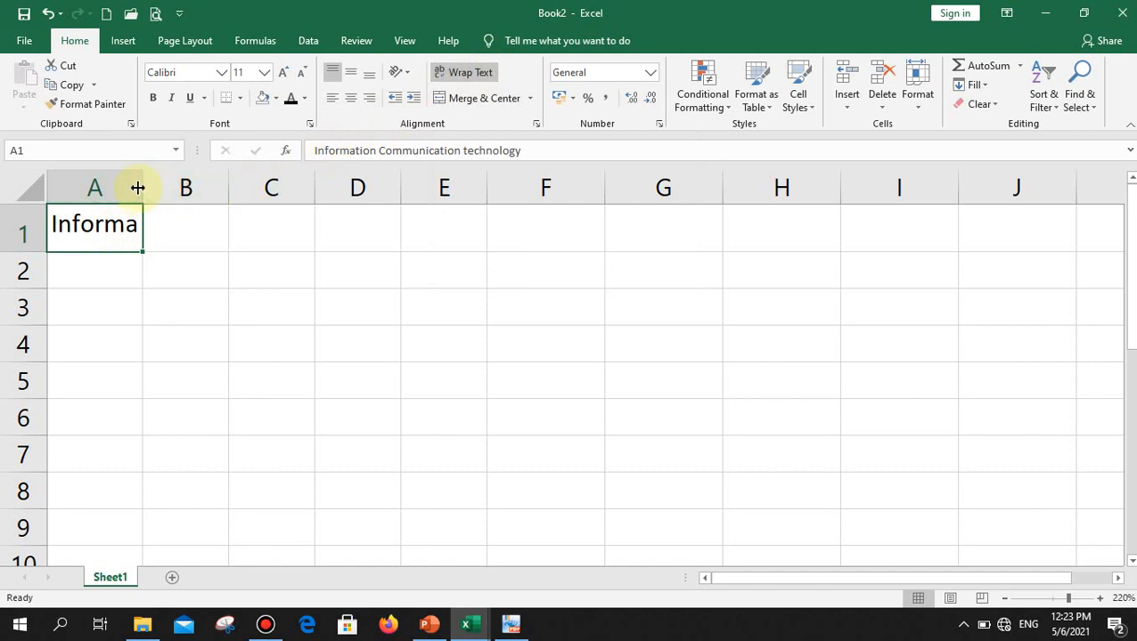
pyautogui.moveTo(142, 186); pyautogui.dragTo(292, 186)
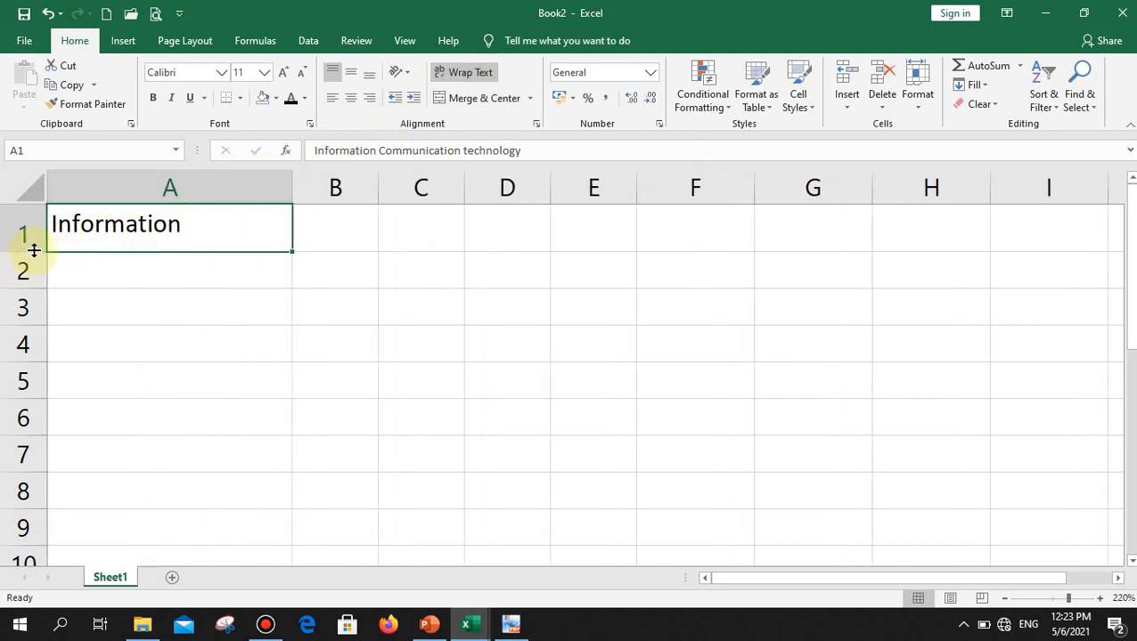
pyautogui.moveTo(30, 252); pyautogui.dragTo(30, 340)
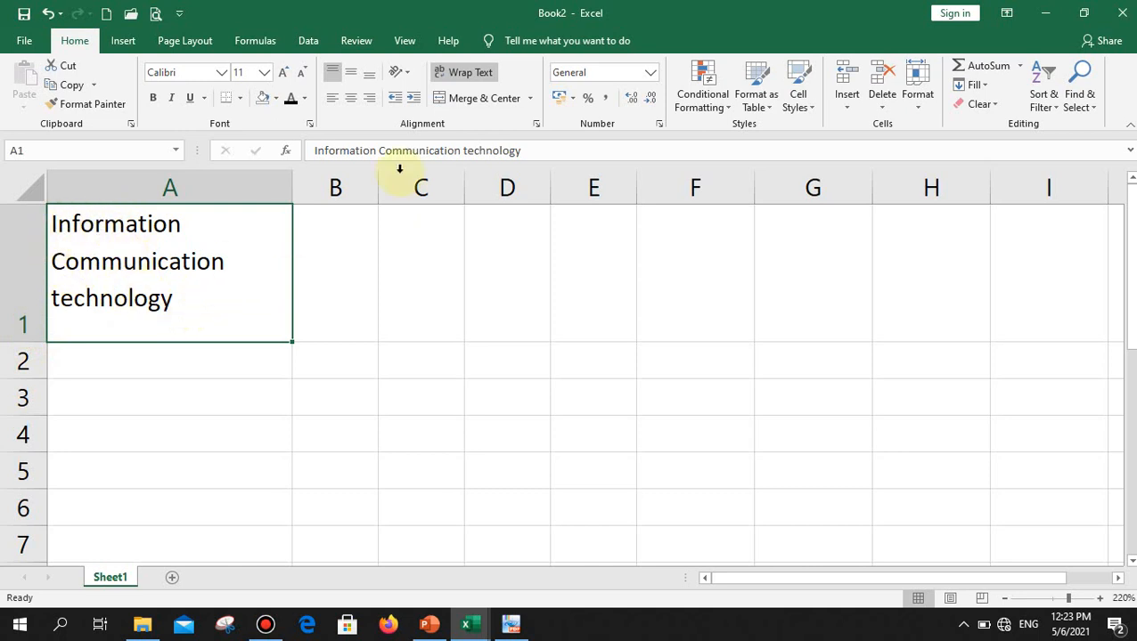
# Step: Toggle text wrapping in A1 off, on and off again to compare the display
pyautogui.click(459, 72)
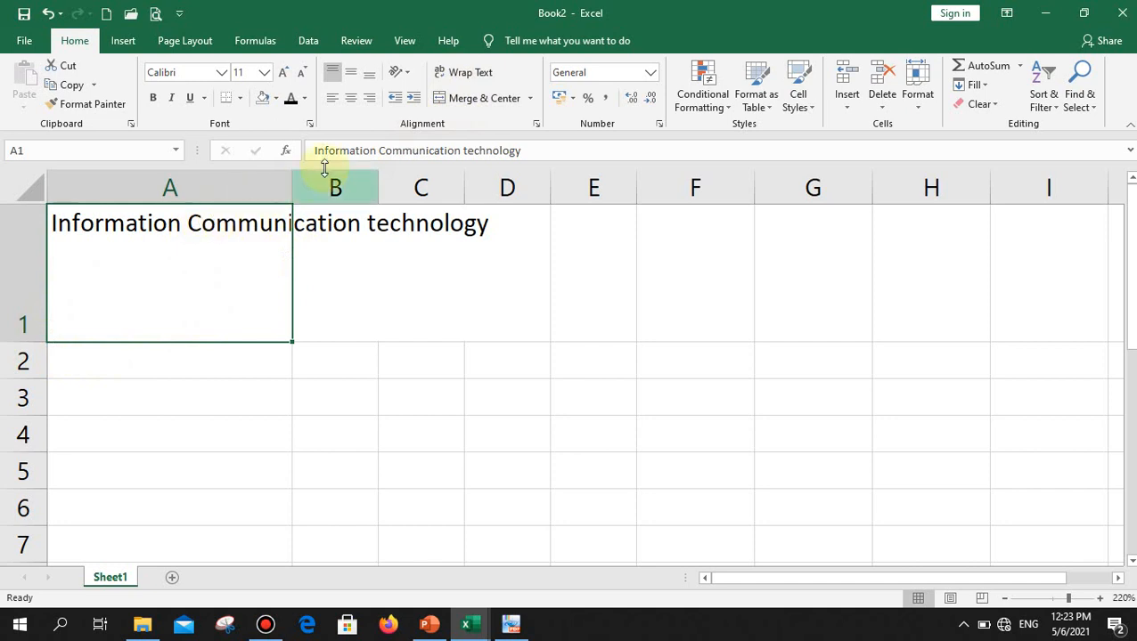
pyautogui.click(439, 76)
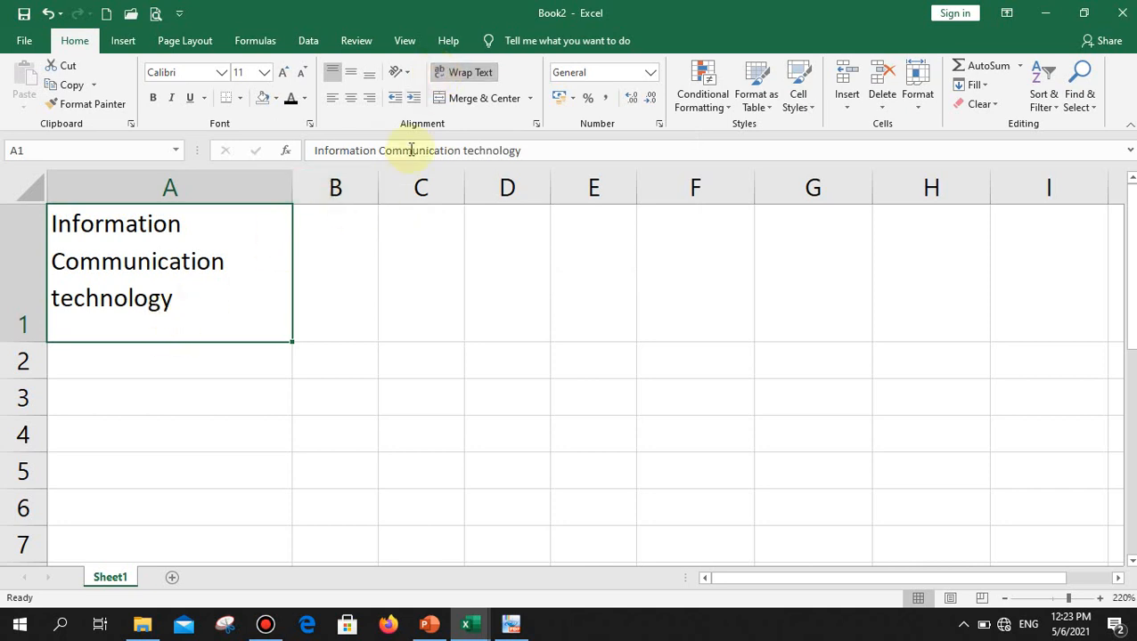
pyautogui.click(455, 80)
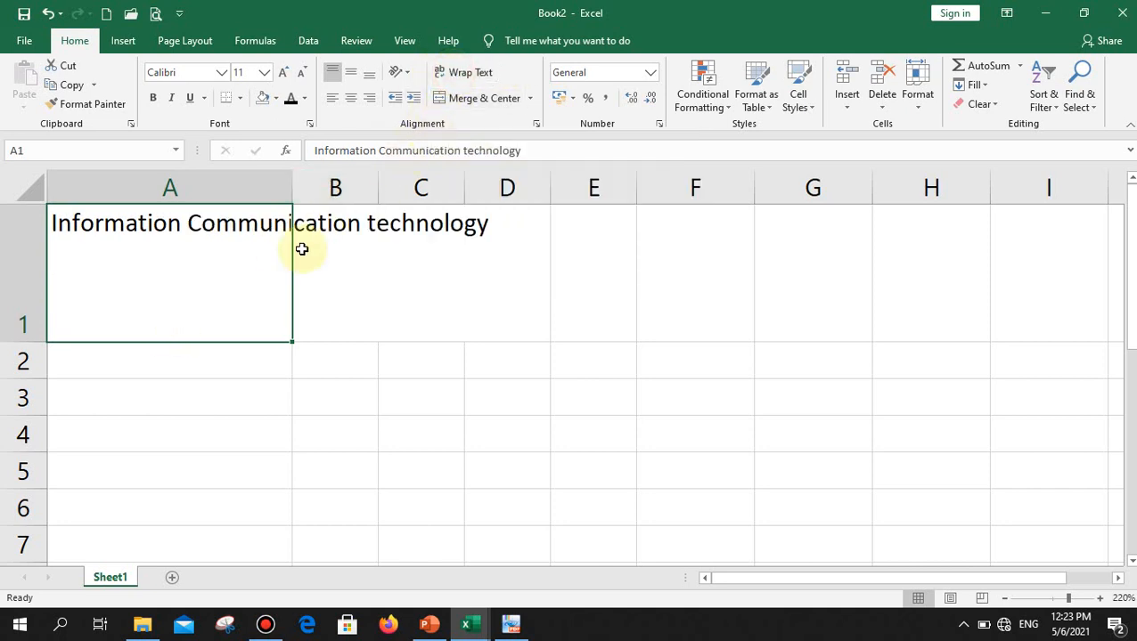
# Step: Clear the text in A1, reduce row 1 to a single-line height and narrow column A to about half its width
pyautogui.moveTo(20, 336); pyautogui.dragTo(25, 244)
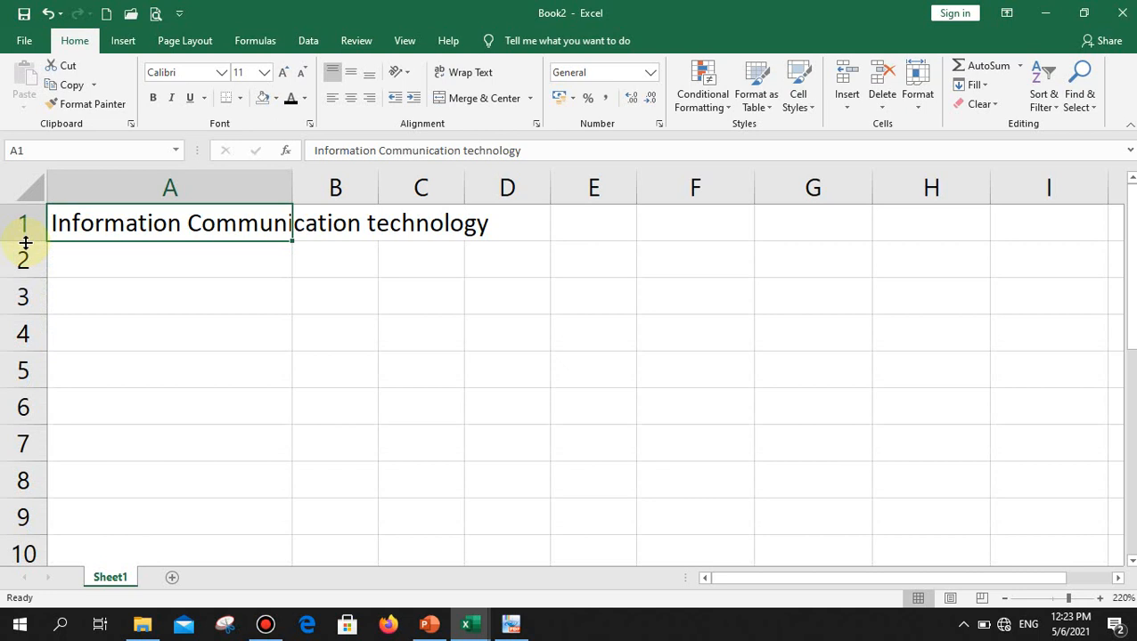
pyautogui.press('Delete')
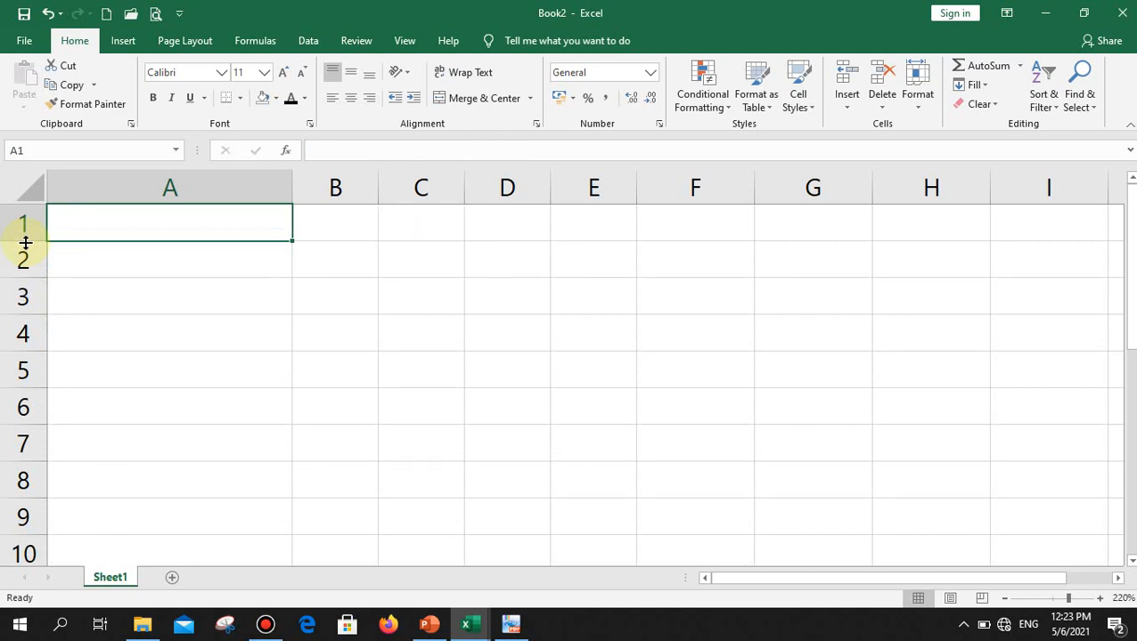
pyautogui.moveTo(291, 184); pyautogui.dragTo(172, 183)
# Step: Enter the headings "Name" in A1, "ICT marks" in B1 and "Maths Marks" in C1
pyautogui.write('Name')
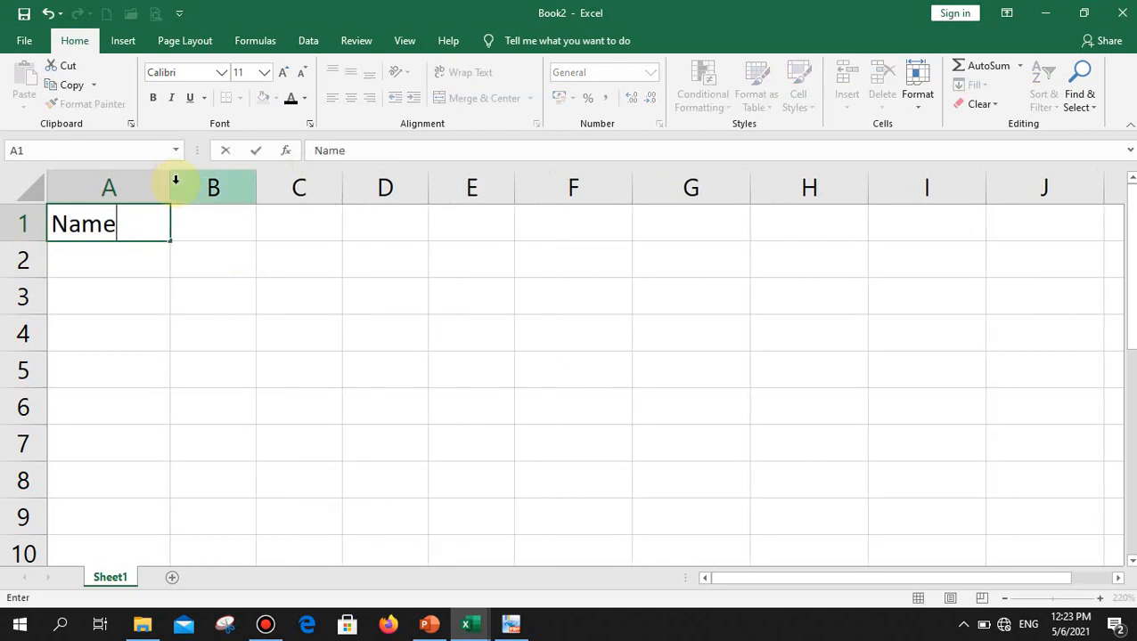
pyautogui.press('Tab')
pyautogui.write('ICT')
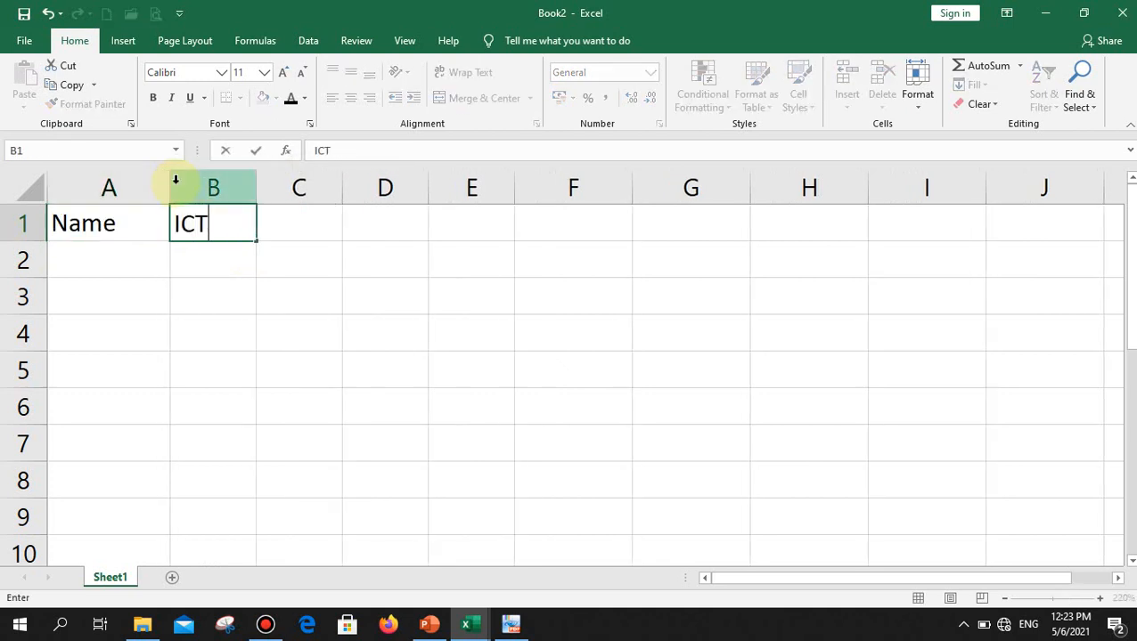
pyautogui.write(' marks')
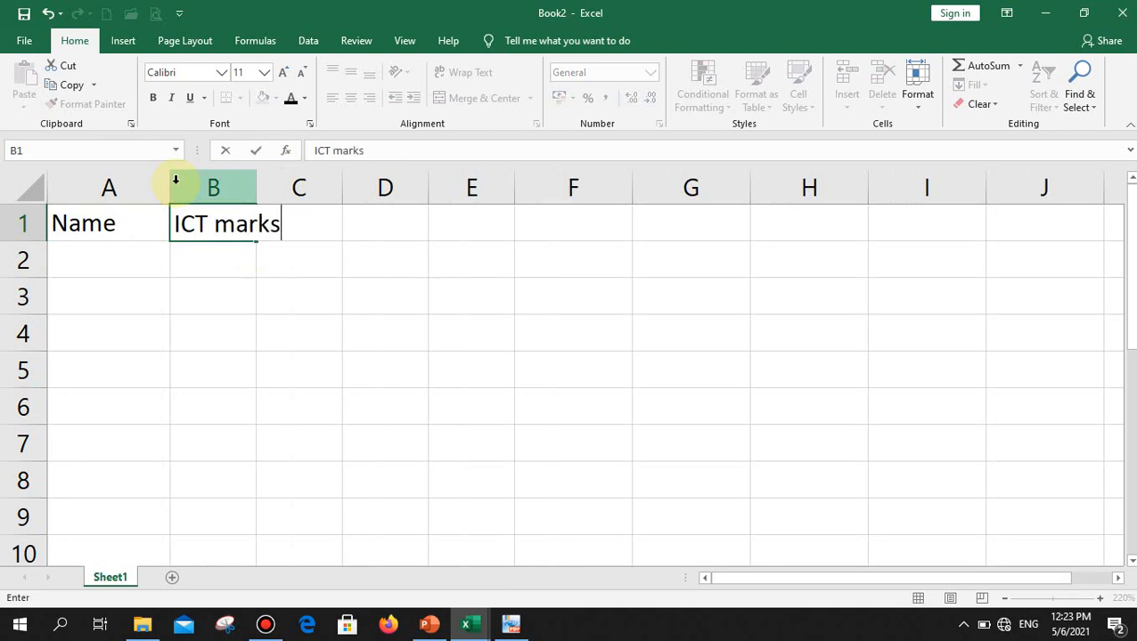
pyautogui.hotkey('ctrl', 'Return')
pyautogui.press('Tab')
pyautogui.write('Maths')
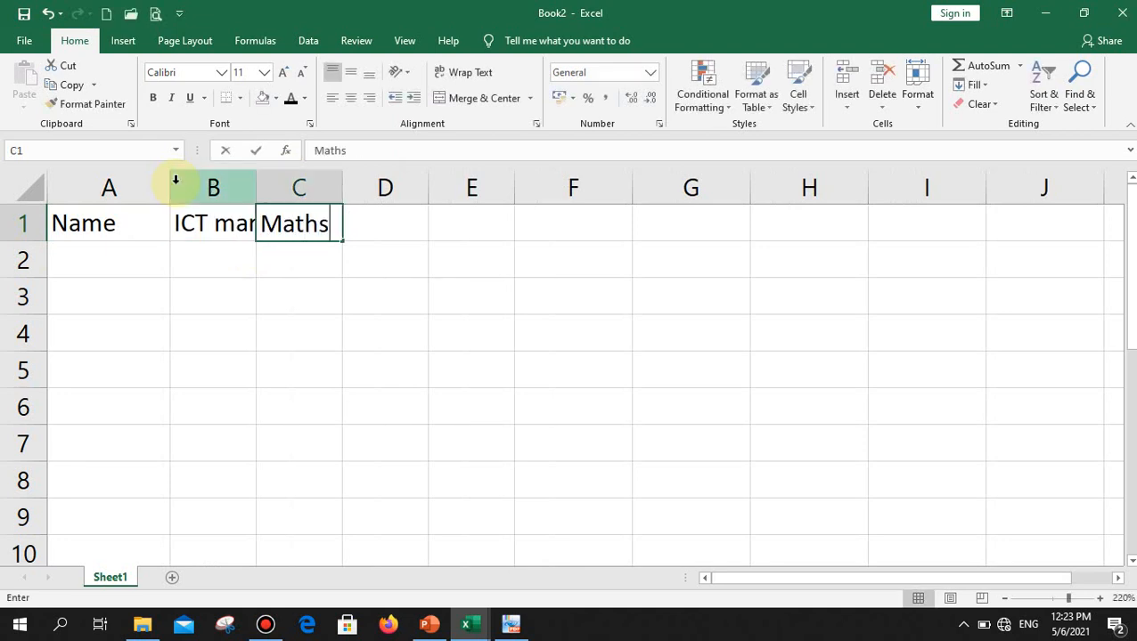
pyautogui.write(' Mar')
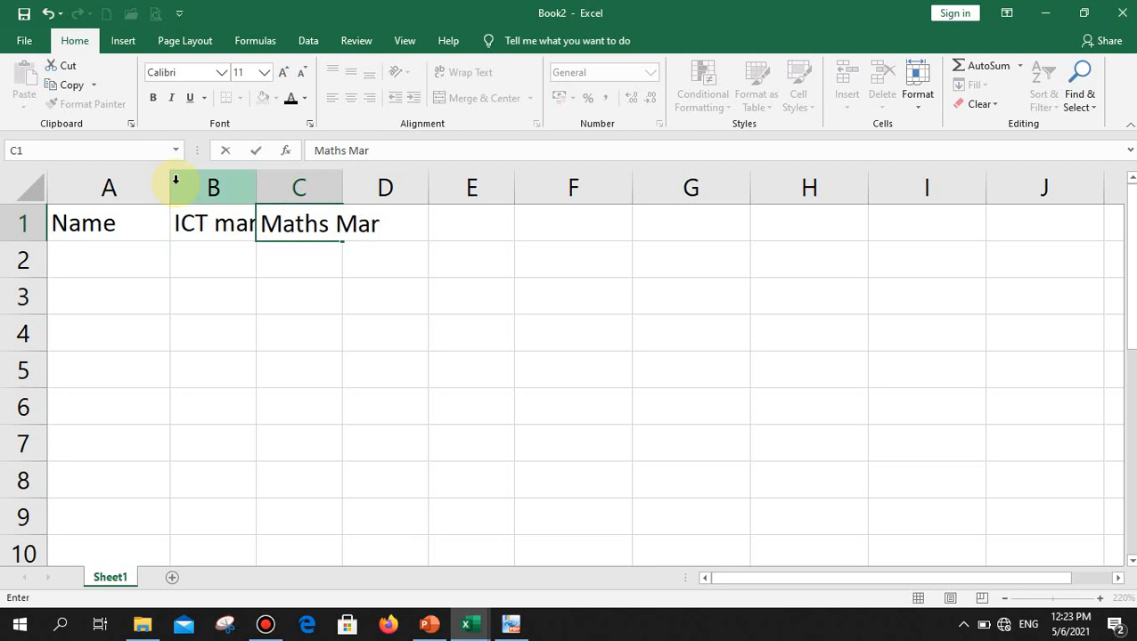
pyautogui.write('ks')
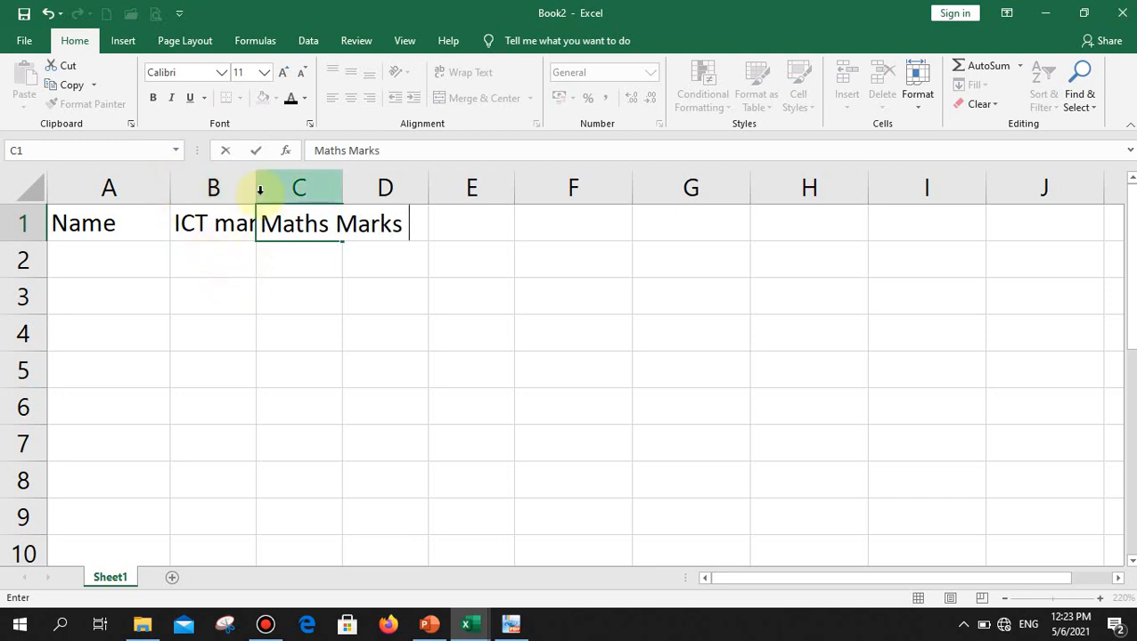
pyautogui.click(264, 269)
# Step: Autofit the widths of columns B and C to their headings
pyautogui.doubleClick(255, 185)
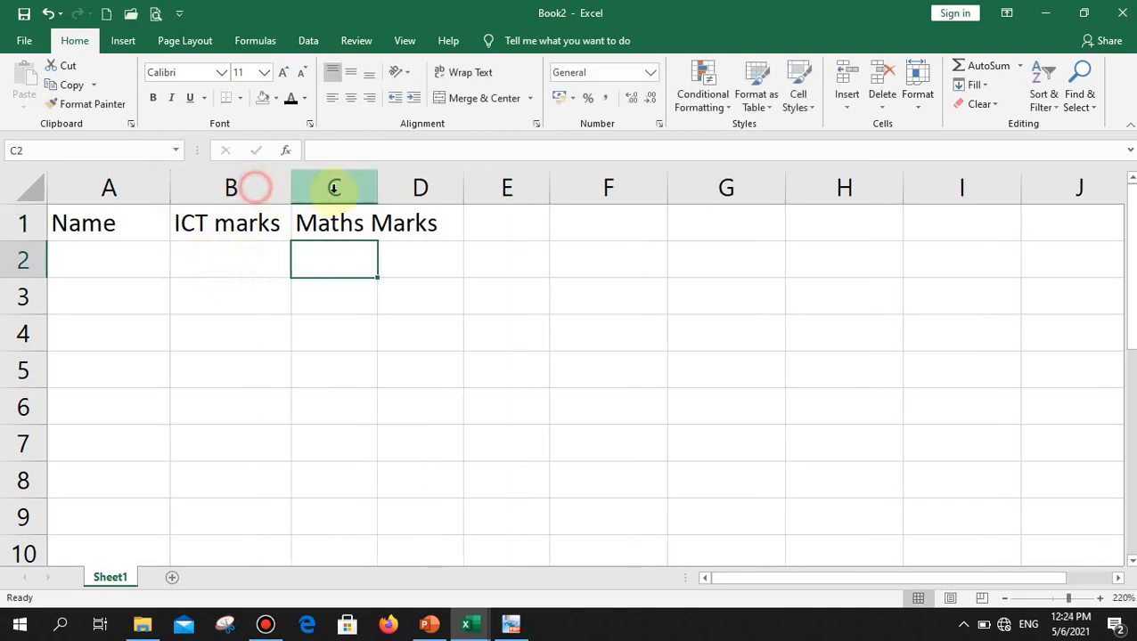
pyautogui.moveTo(378, 185); pyautogui.dragTo(377, 185)
pyautogui.doubleClick(378, 185)
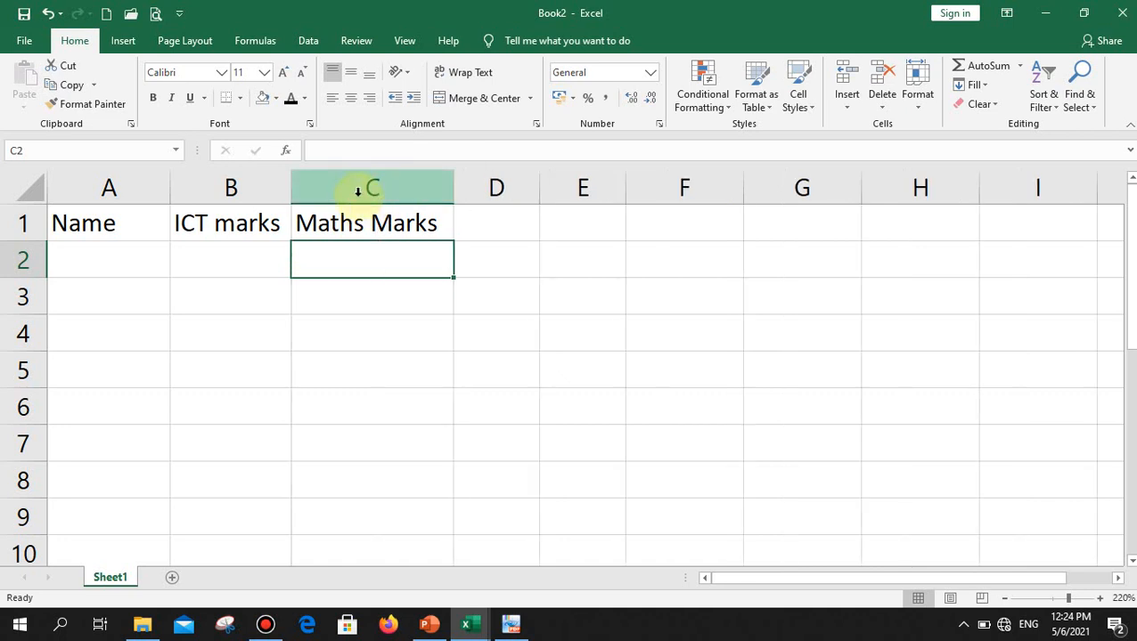
pyautogui.click(150, 256)
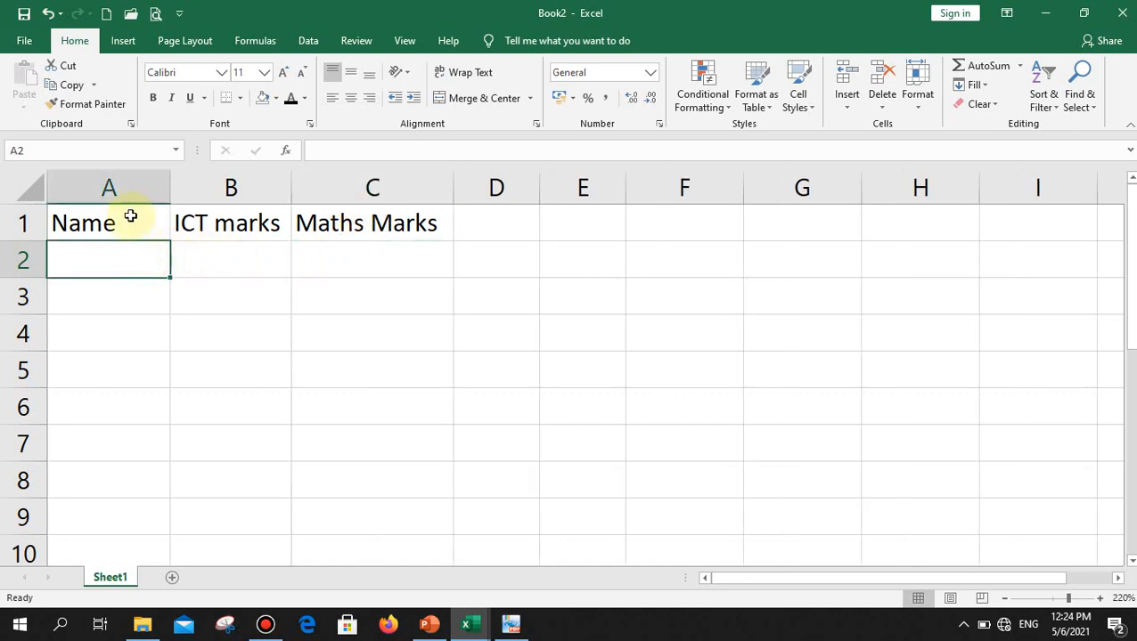
pyautogui.moveTo(137, 220); pyautogui.dragTo(788, 223)
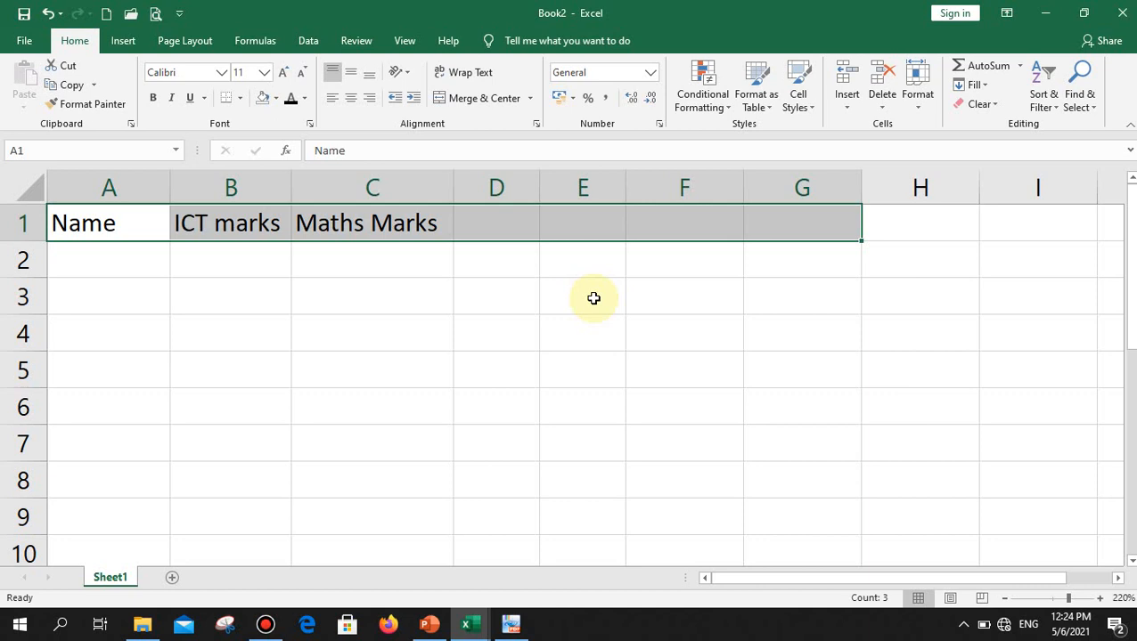
pyautogui.click(226, 226)
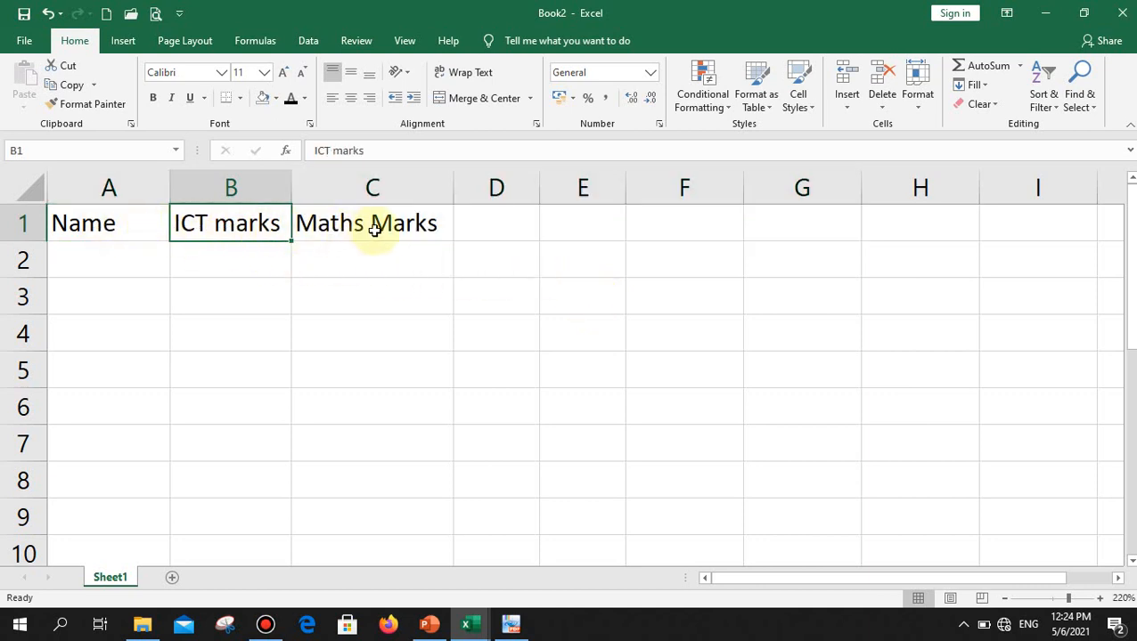
# Step: Enter the sample names A, E, R, T and Y in A2:A6 under the Name heading
pyautogui.click(96, 268)
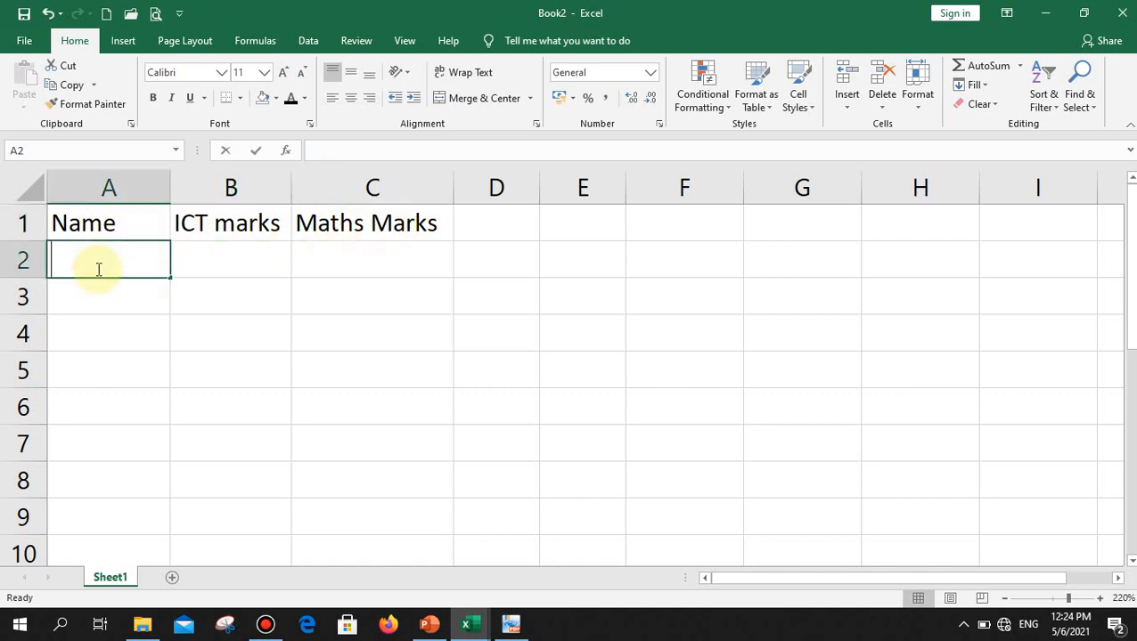
pyautogui.write('A')
pyautogui.press('Return')
pyautogui.write('E')
pyautogui.press('Return')
pyautogui.press('Return')
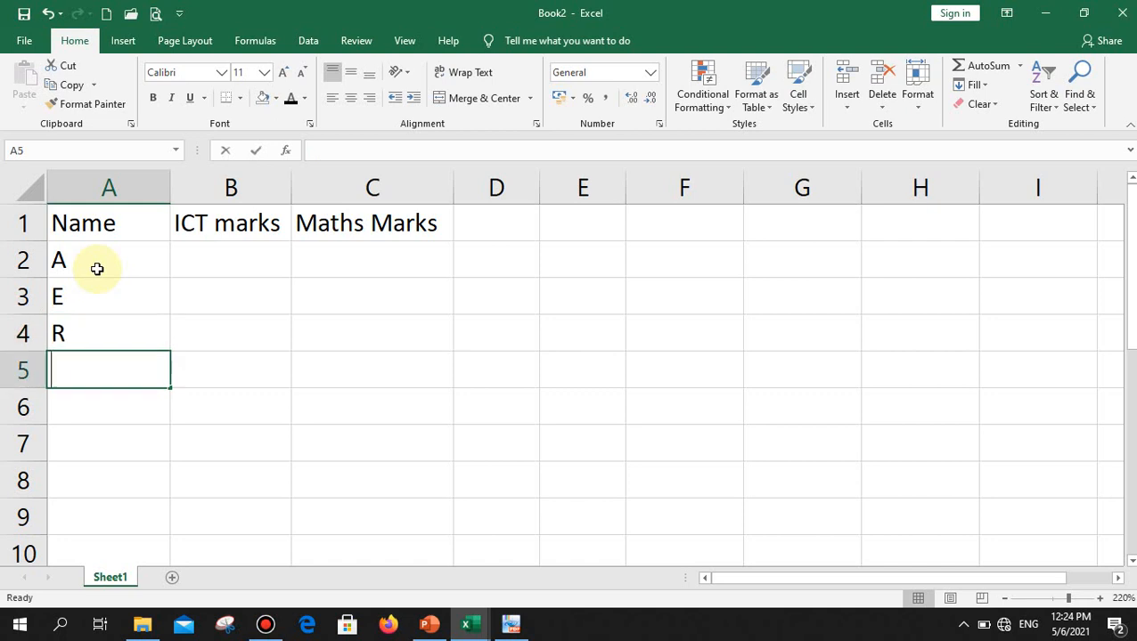
pyautogui.write('T')
pyautogui.press('Return')
pyautogui.write('Y')
pyautogui.press('Return')
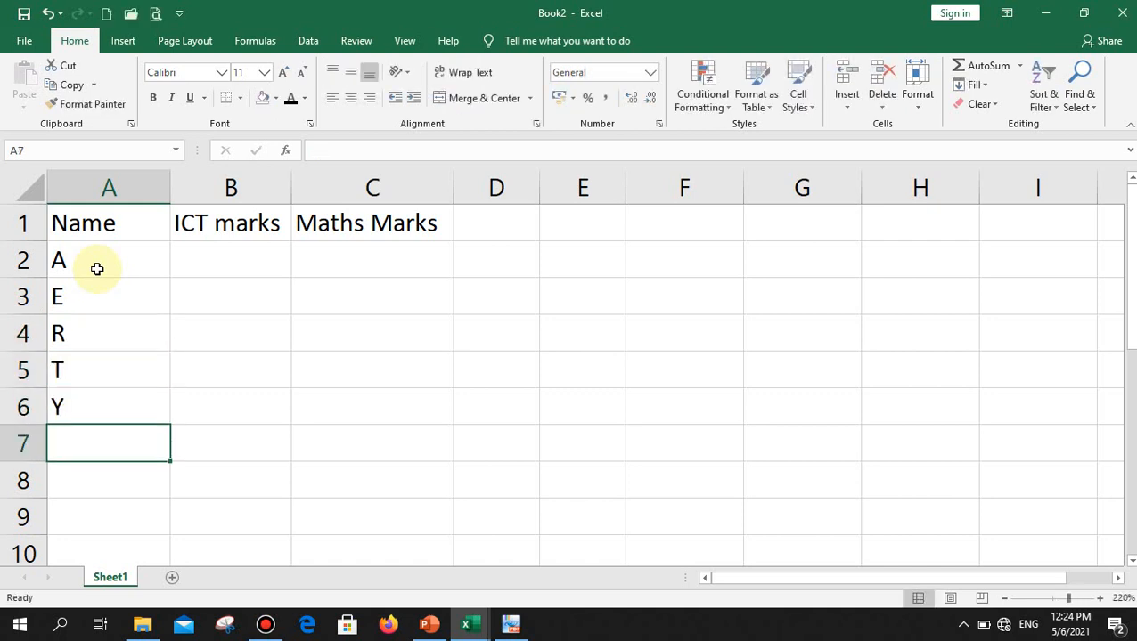
# Step: Enter the ICT marks 20, 30, 78, 56 and 90 in B2:B6
pyautogui.click(219, 262)
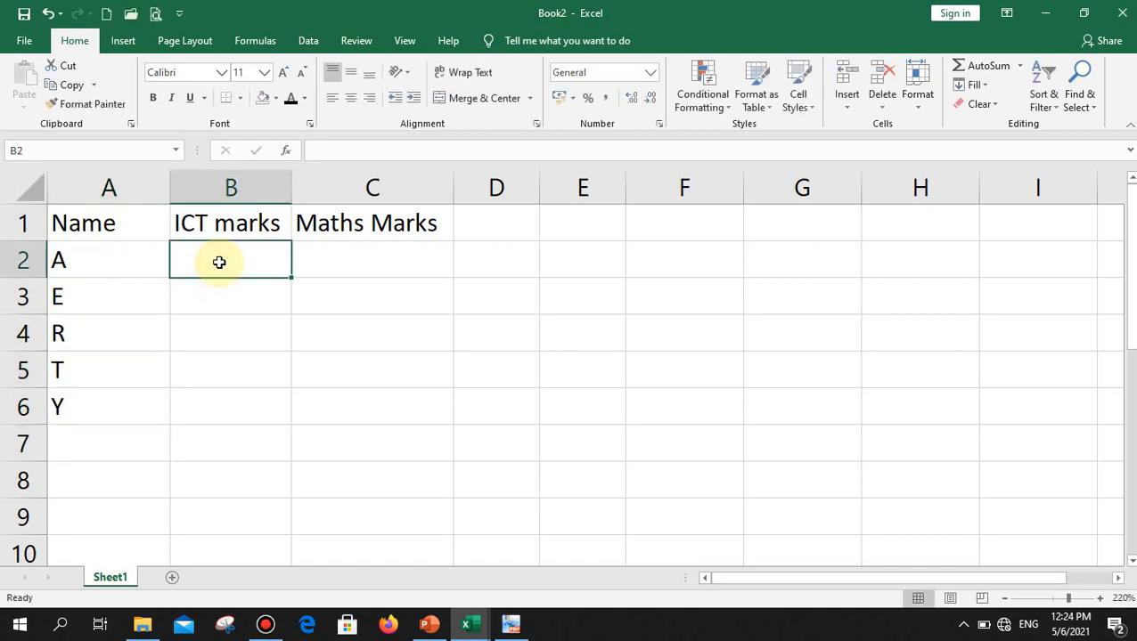
pyautogui.write('20')
pyautogui.press('Return')
pyautogui.write('30')
pyautogui.press('Return')
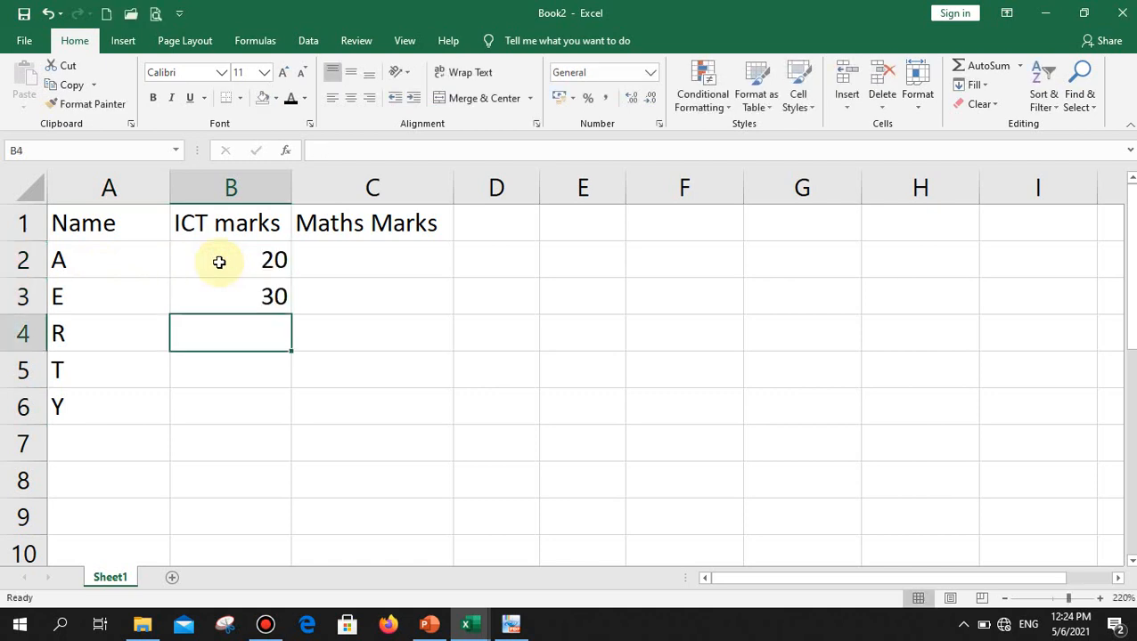
pyautogui.write('78')
pyautogui.press('Return')
pyautogui.write('56')
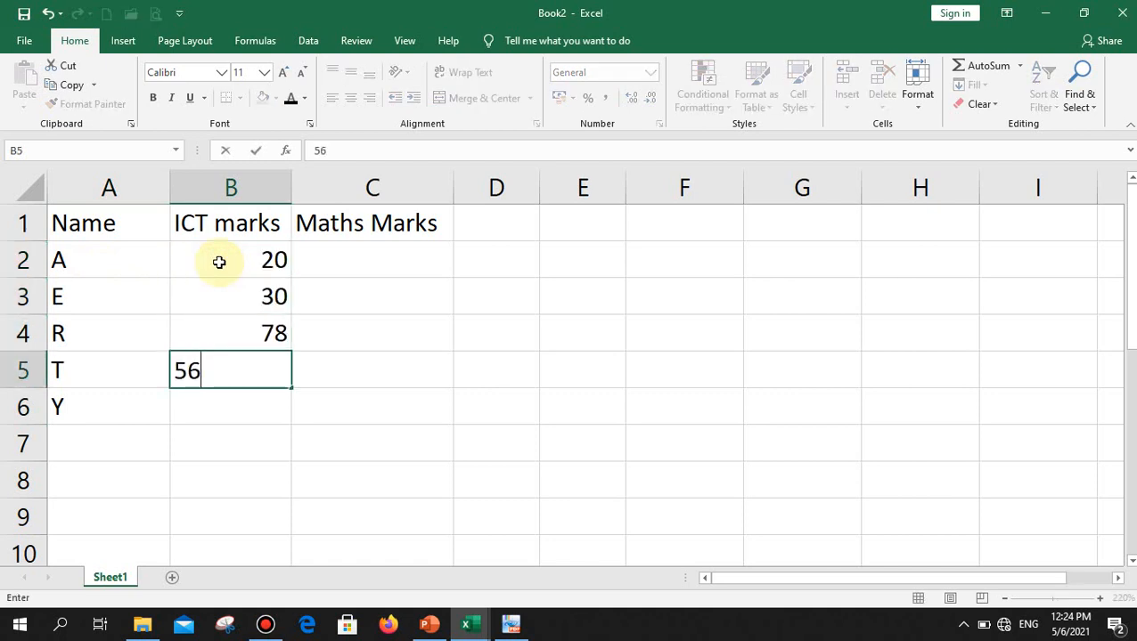
pyautogui.press('Return')
pyautogui.write('90')
pyautogui.press('Return')
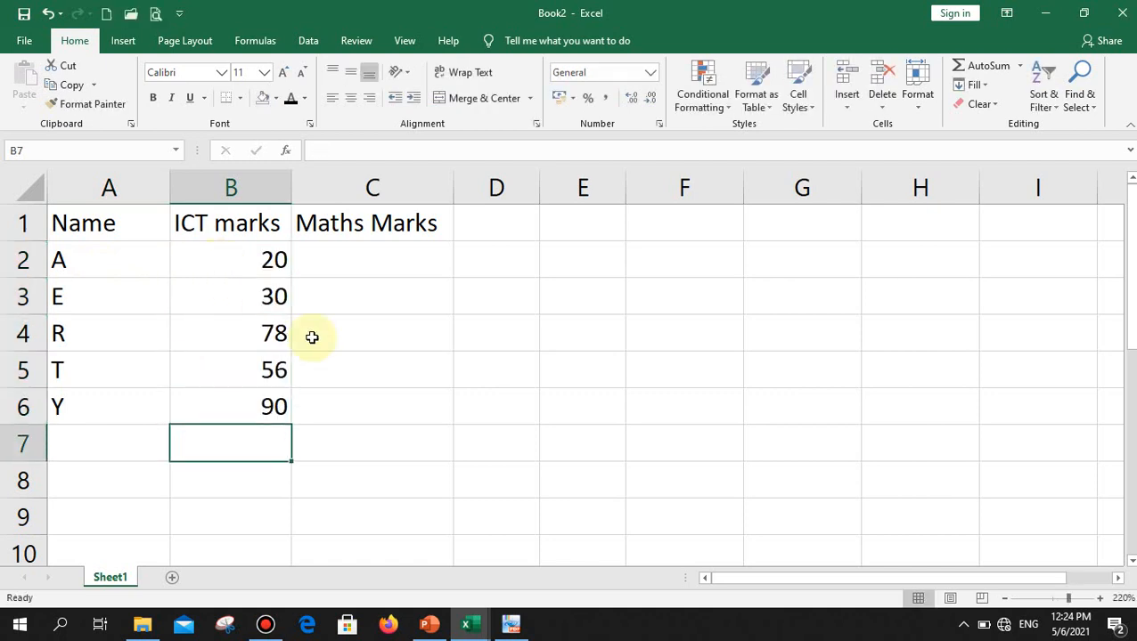
# Step: Enter the Maths marks 90, 60 and 450 in C2:C4
pyautogui.click(351, 264)
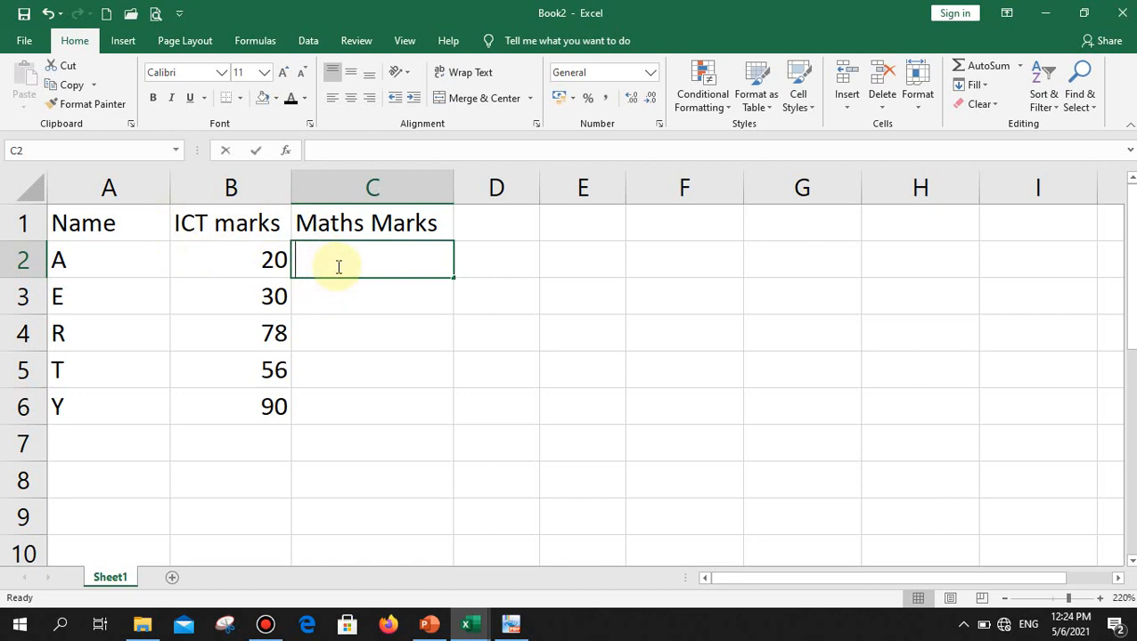
pyautogui.write('90')
pyautogui.press('Return')
pyautogui.write('60')
pyautogui.press('Return')
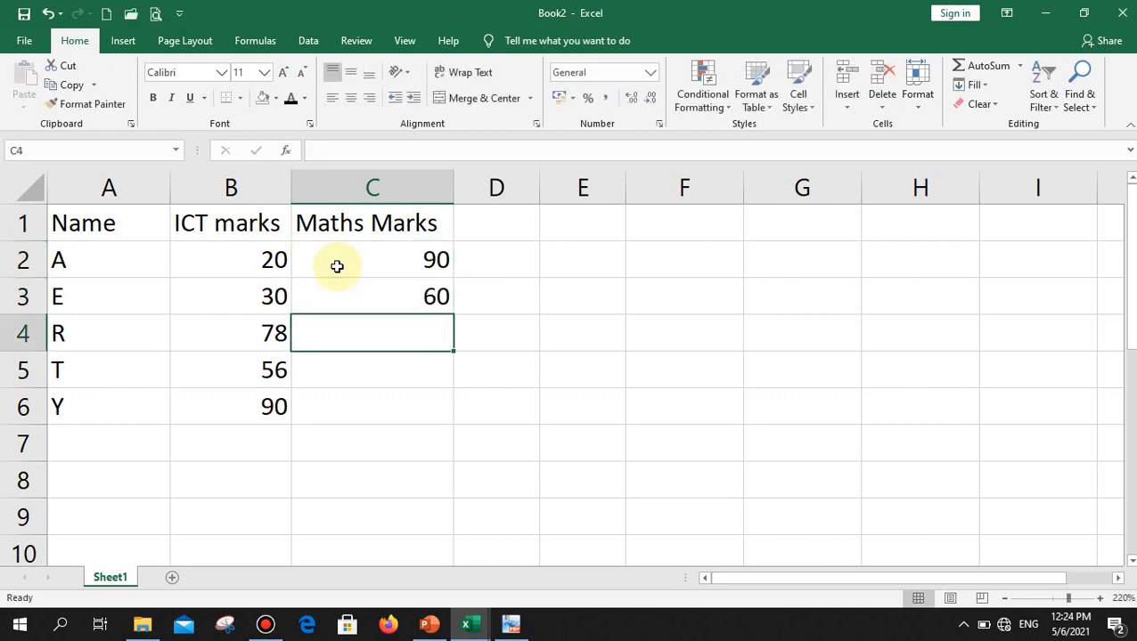
pyautogui.write('450')
pyautogui.press('Return')
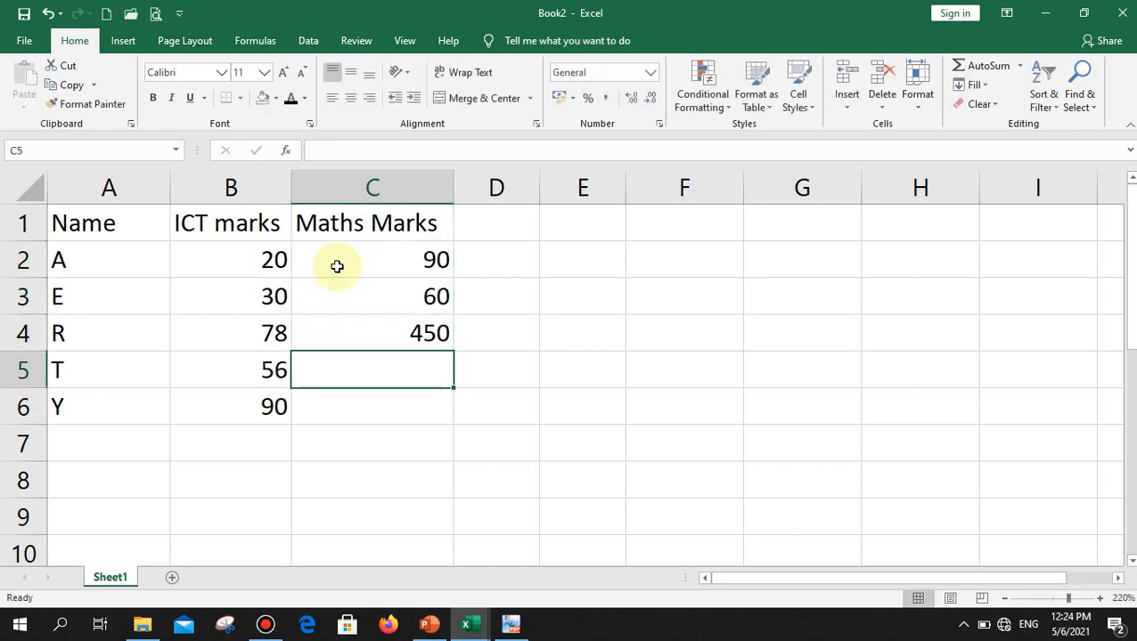
# Step: Correct the Maths mark in C4 to 45 and enter 80 and 70 in C5 and C6
pyautogui.press('Up')
pyautogui.press('F2')
pyautogui.press('BackSpace')
pyautogui.press('Return')
pyautogui.write('80')
pyautogui.press('Return')
pyautogui.write('70')
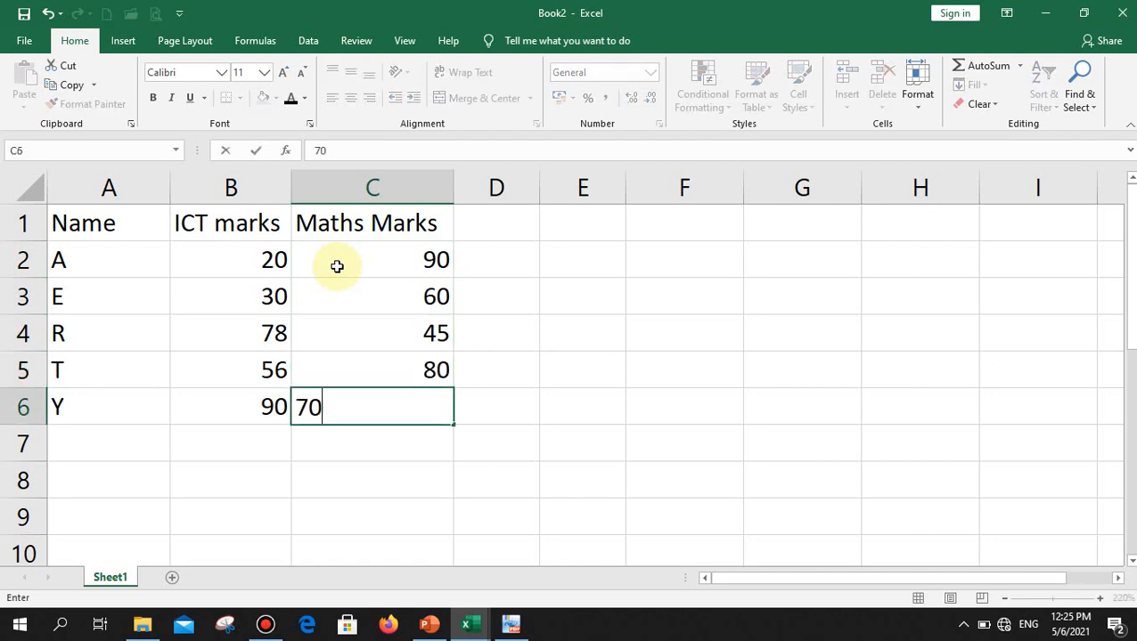
pyautogui.click(564, 312)
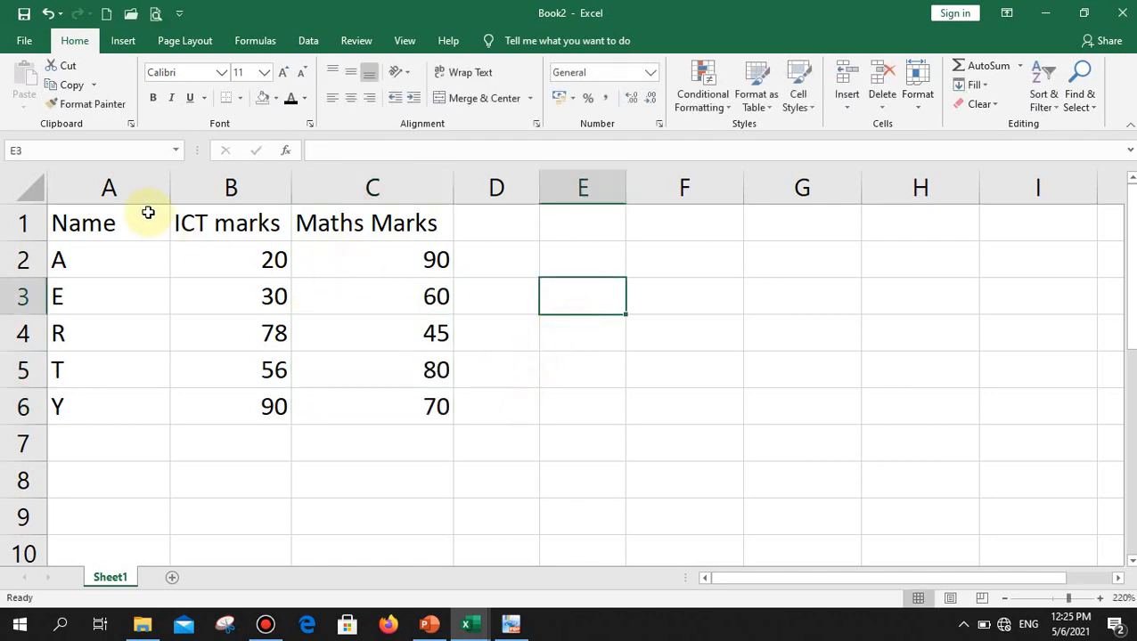
# Step: Rotate the headings in A1:C1 upward and increase row 1 to nearly four times its height
pyautogui.moveTo(102, 221); pyautogui.dragTo(368, 221)
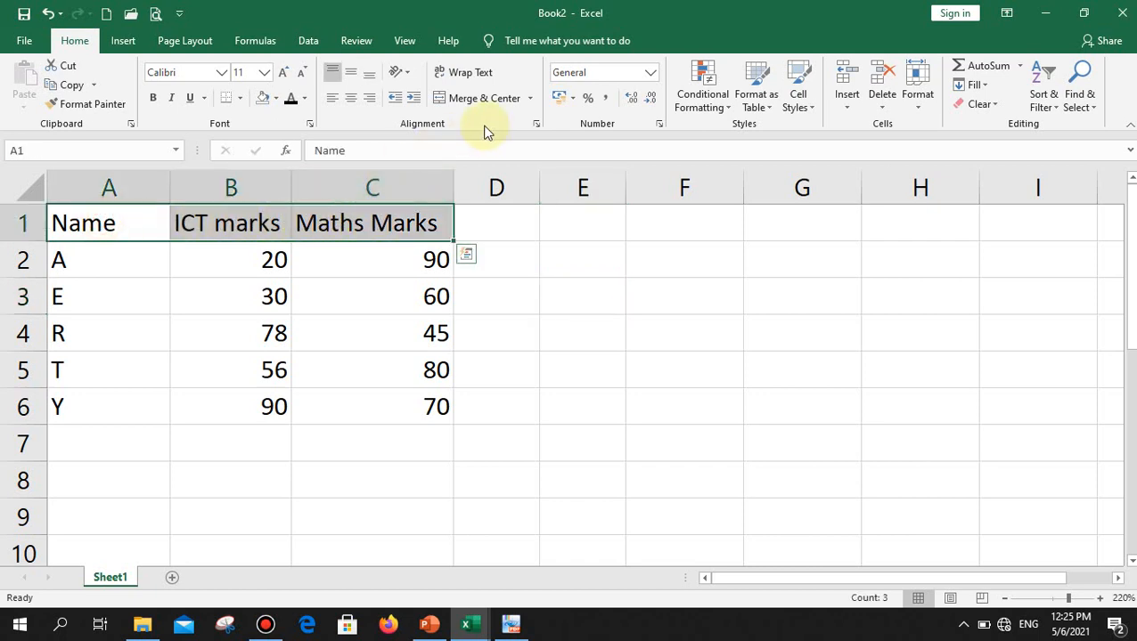
pyautogui.click(406, 75)
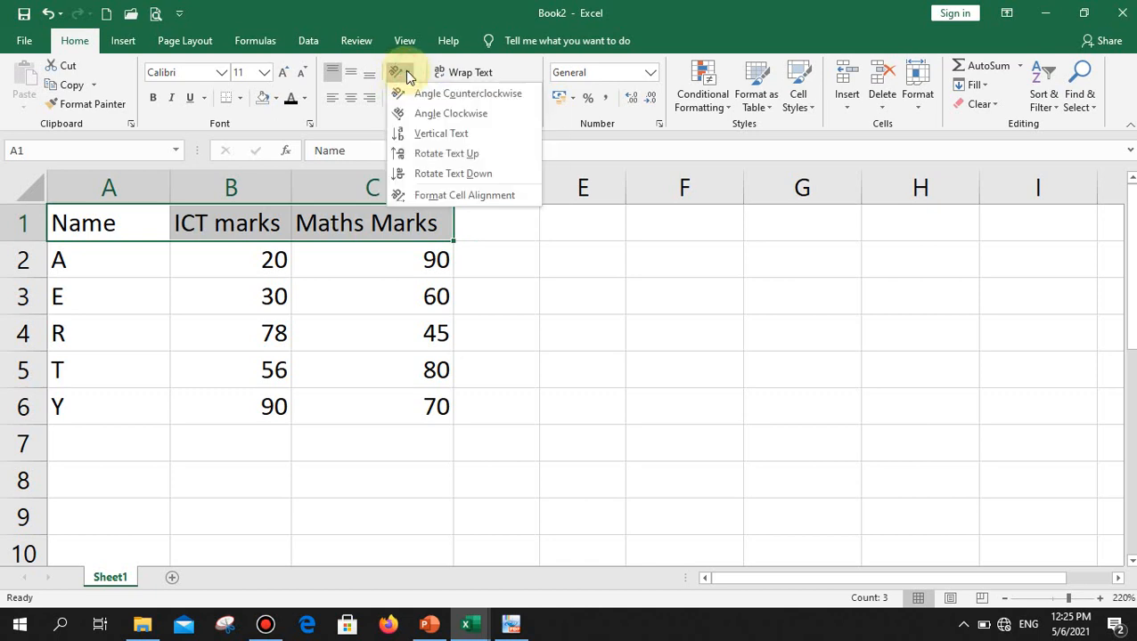
pyautogui.click(421, 157)
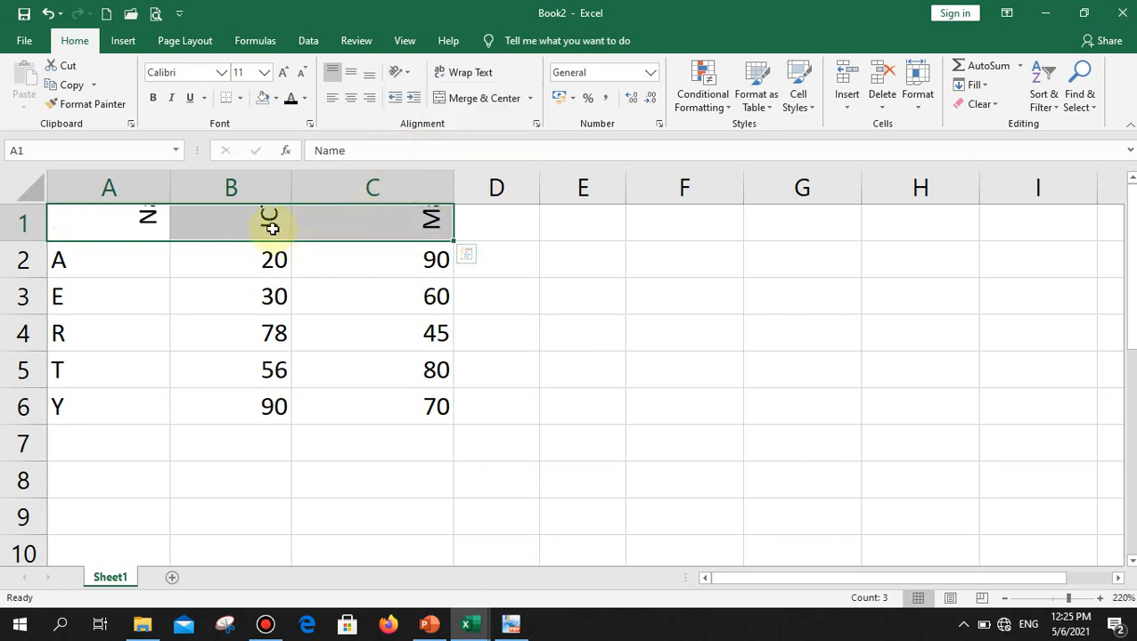
pyautogui.moveTo(41, 237); pyautogui.dragTo(39, 341)
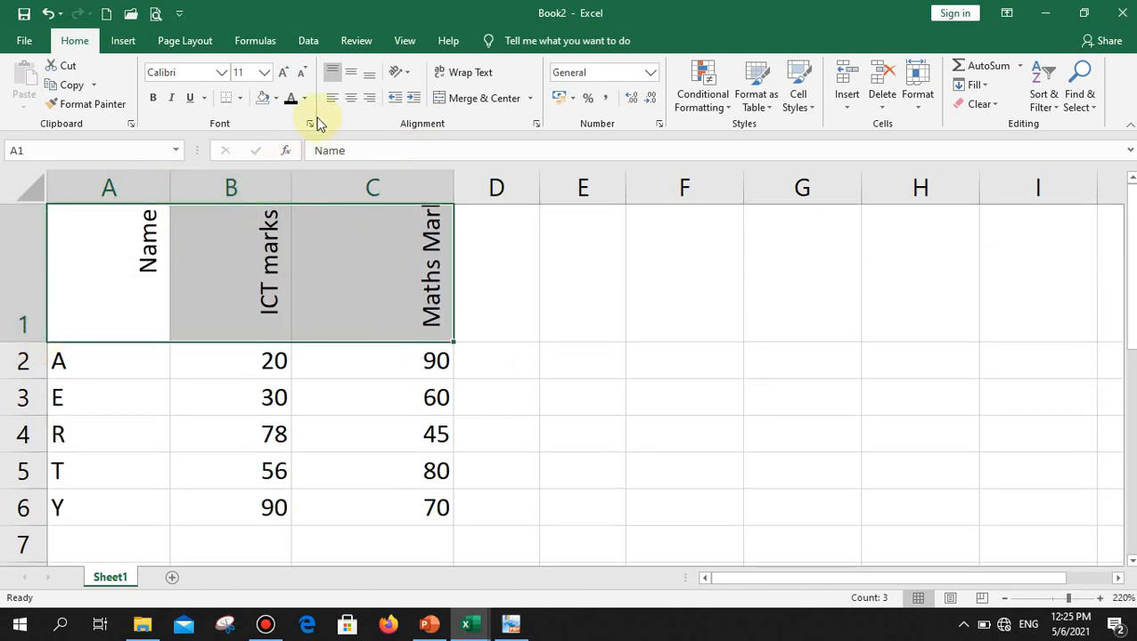
# Step: Set the text orientation of the headings in A1:C1 to -90 degrees in the cell alignment settings
pyautogui.click(398, 73)
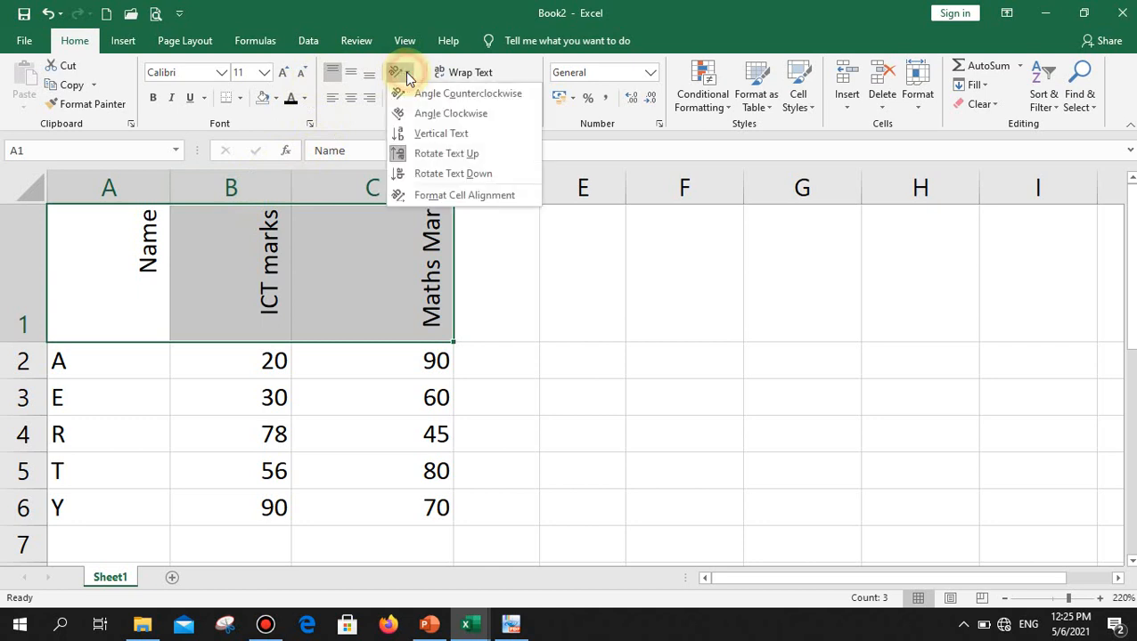
pyautogui.click(410, 194)
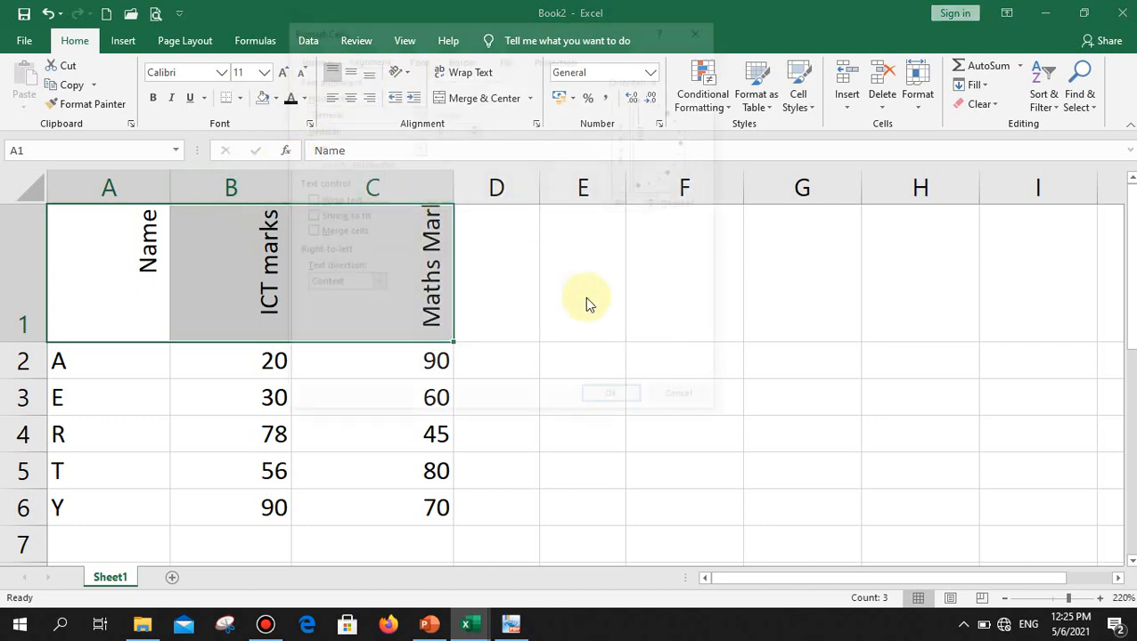
pyautogui.moveTo(617, 38); pyautogui.dragTo(872, 79)
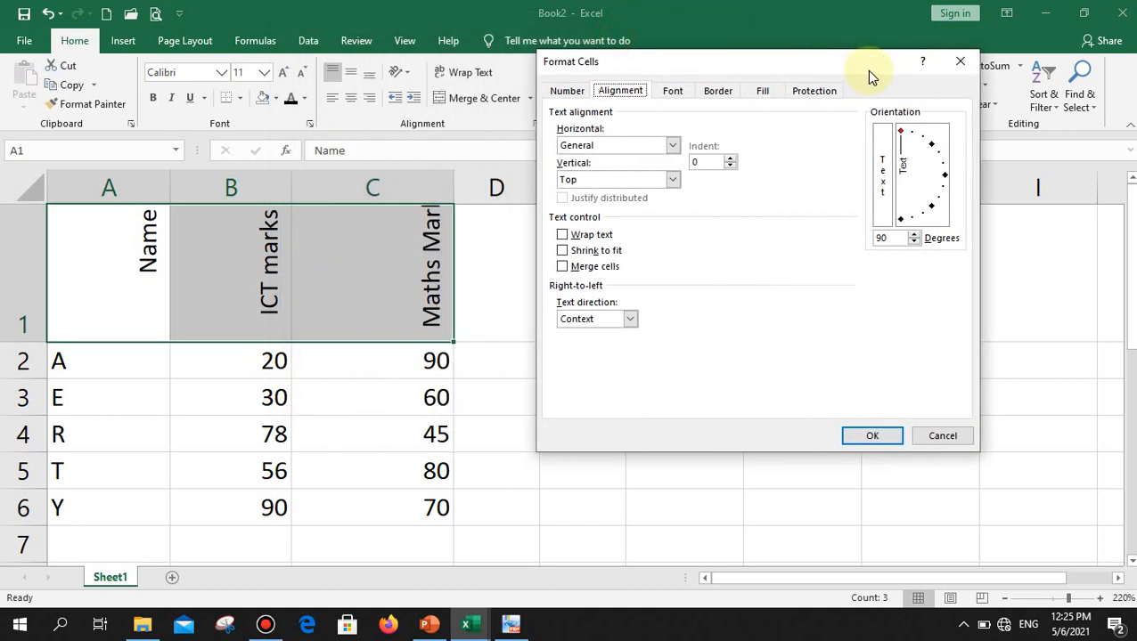
pyautogui.moveTo(905, 134); pyautogui.dragTo(901, 235)
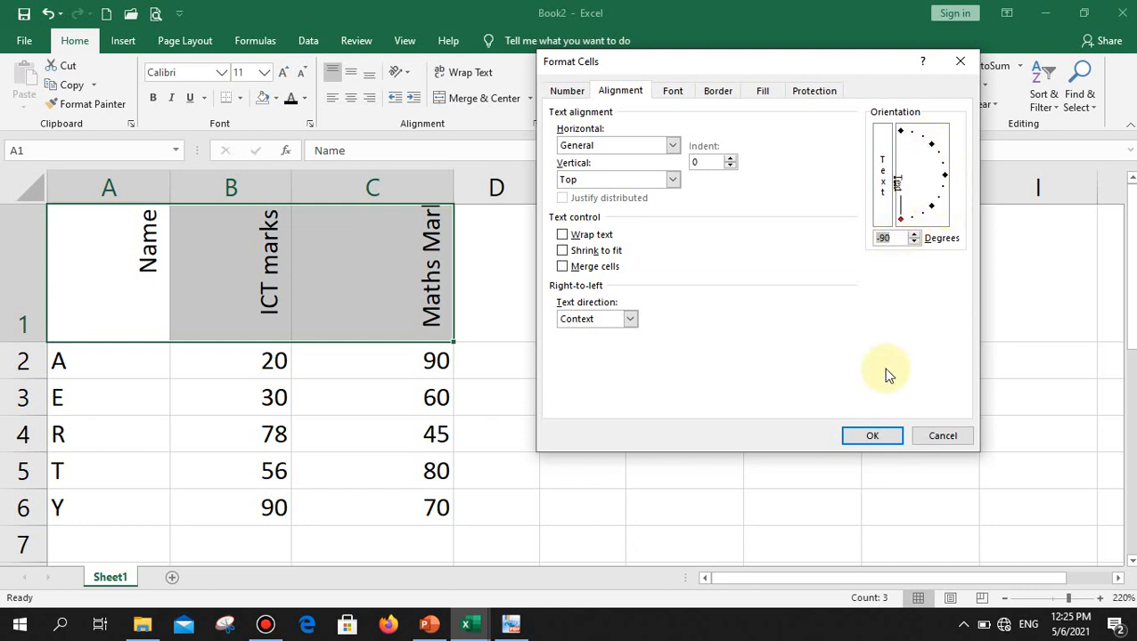
pyautogui.click(869, 437)
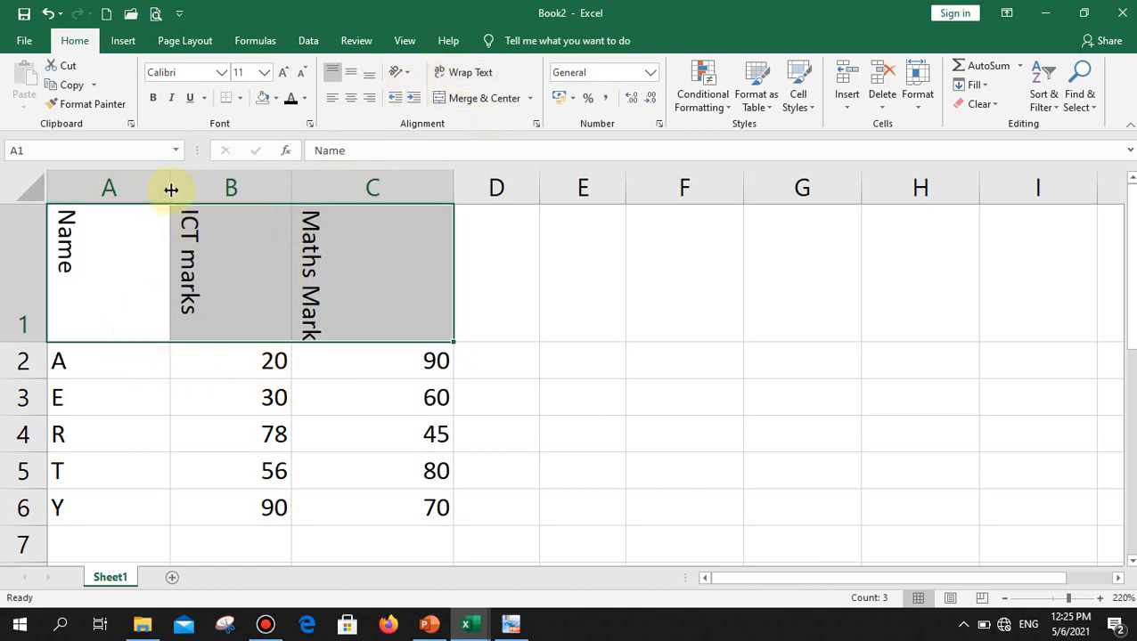
# Step: Narrow columns A, B and C to fit their short entries and heighten row 1 slightly to fit the rotated "Maths Marks" heading
pyautogui.moveTo(170, 189); pyautogui.dragTo(93, 188)
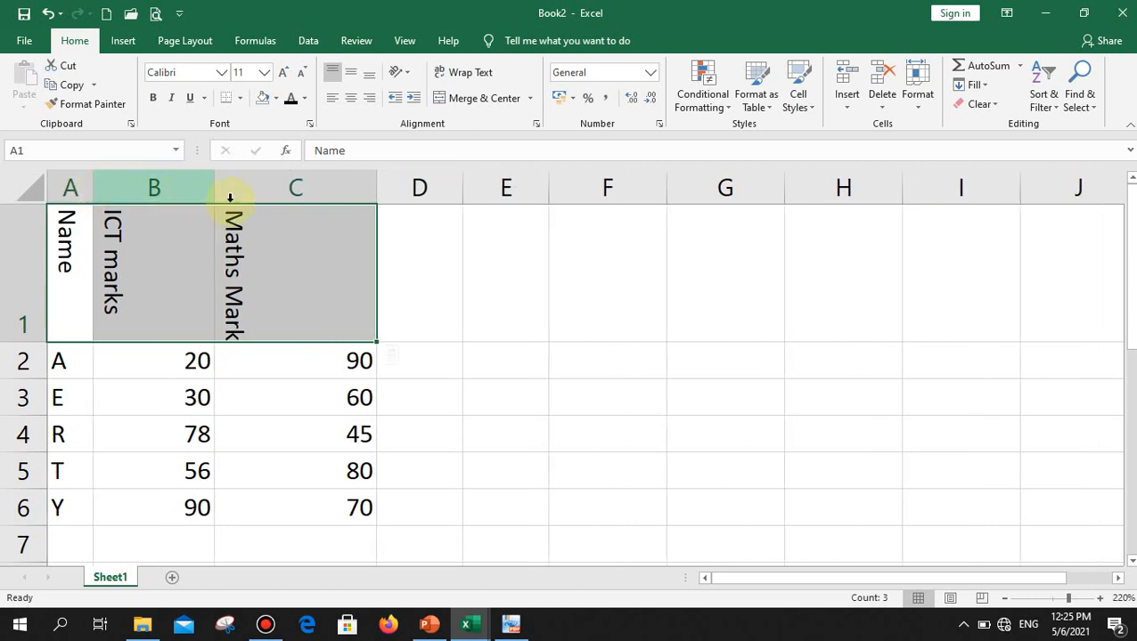
pyautogui.moveTo(213, 186); pyautogui.dragTo(137, 186)
pyautogui.moveTo(299, 187); pyautogui.dragTo(185, 189)
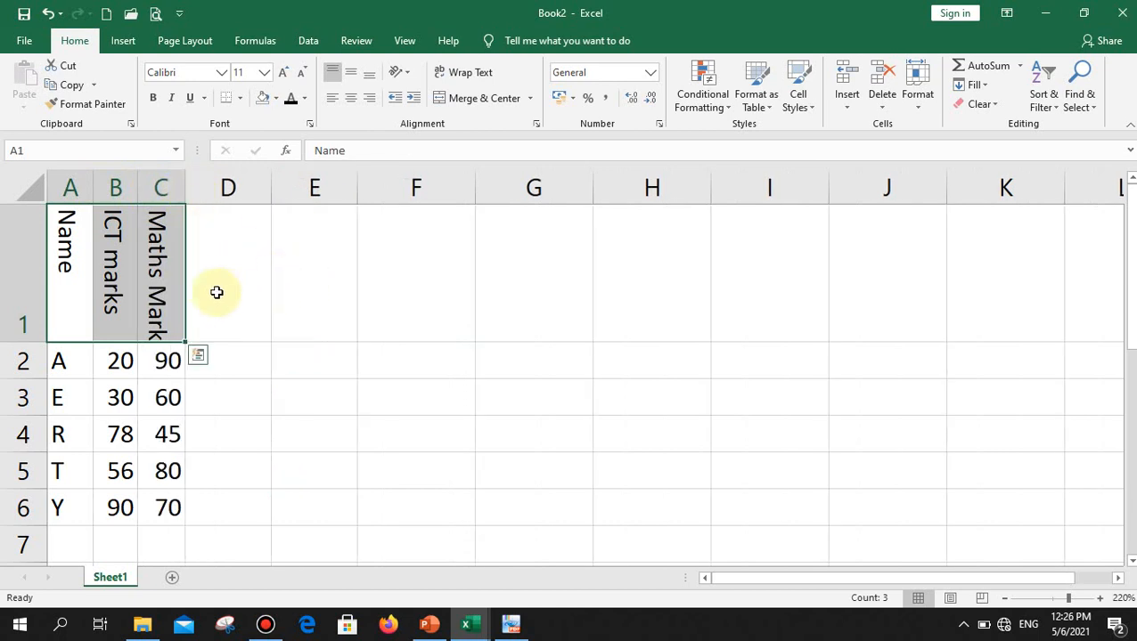
pyautogui.moveTo(39, 342); pyautogui.dragTo(45, 355)
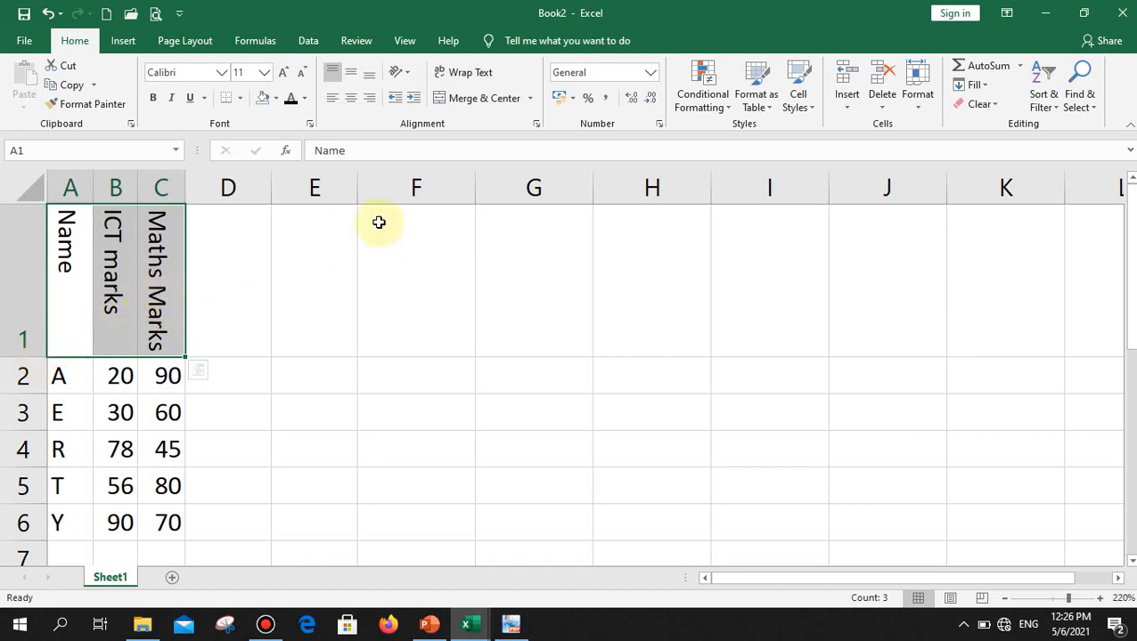
# Step: Set the text orientation of the headings in A1:C1 to 0 degrees and reduce row 1 to roughly single-line height
pyautogui.click(408, 73)
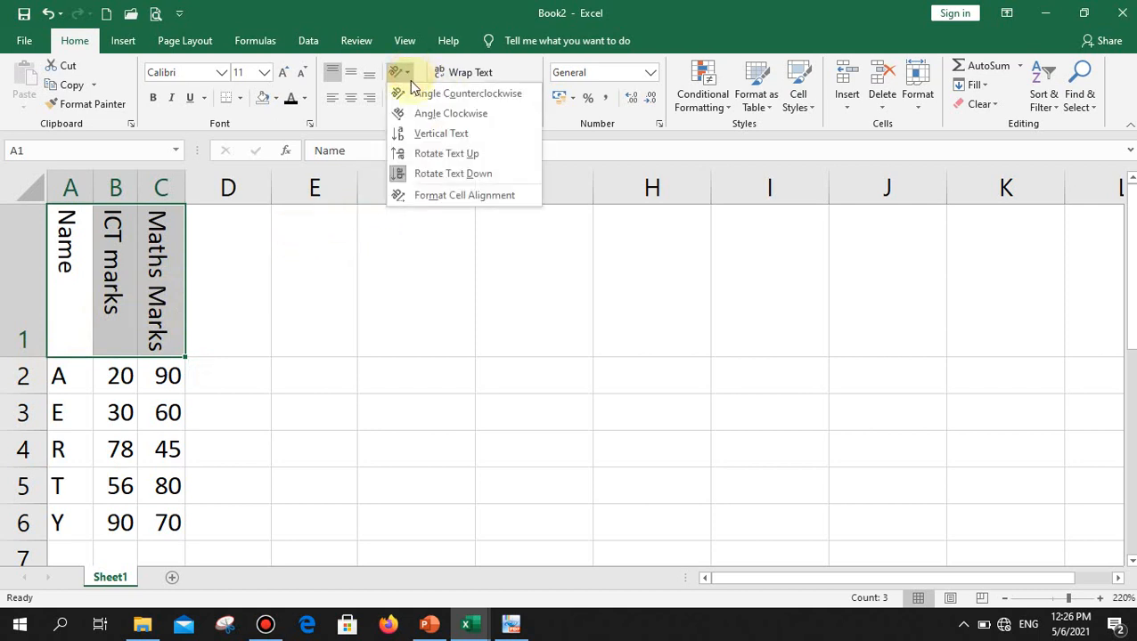
pyautogui.click(436, 195)
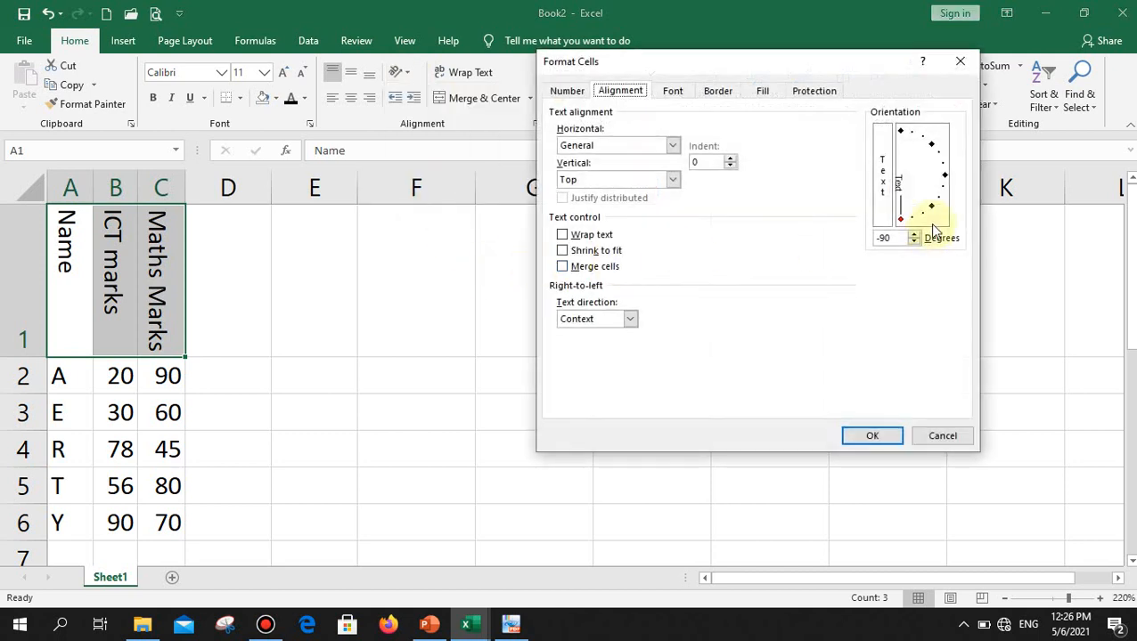
pyautogui.click(907, 196)
pyautogui.moveTo(907, 196); pyautogui.dragTo(937, 182)
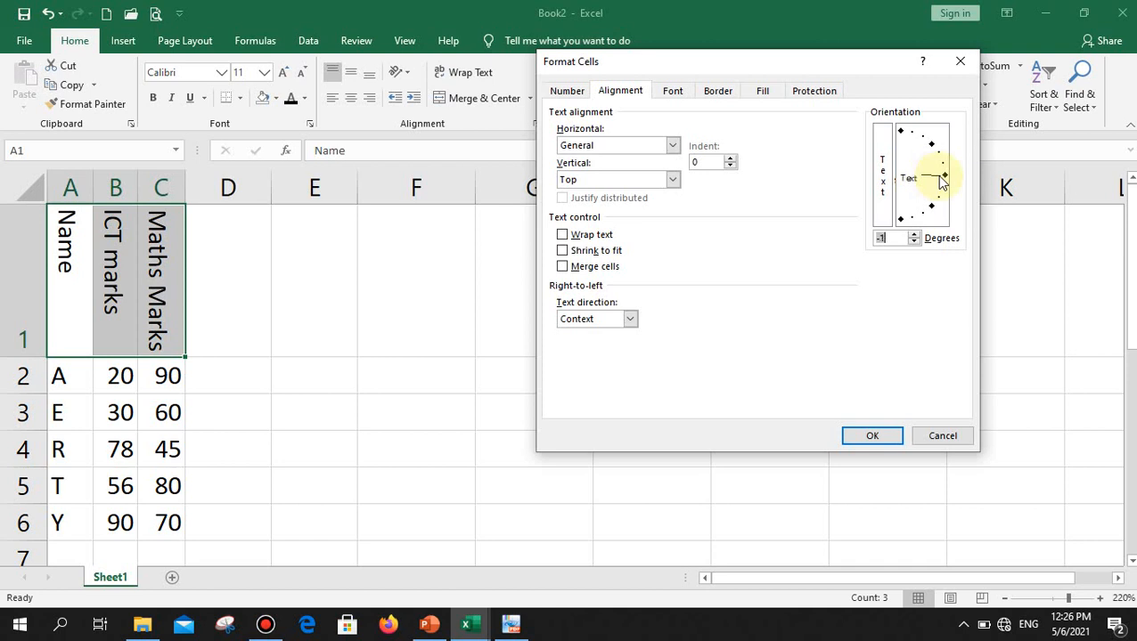
pyautogui.moveTo(942, 181); pyautogui.dragTo(935, 182)
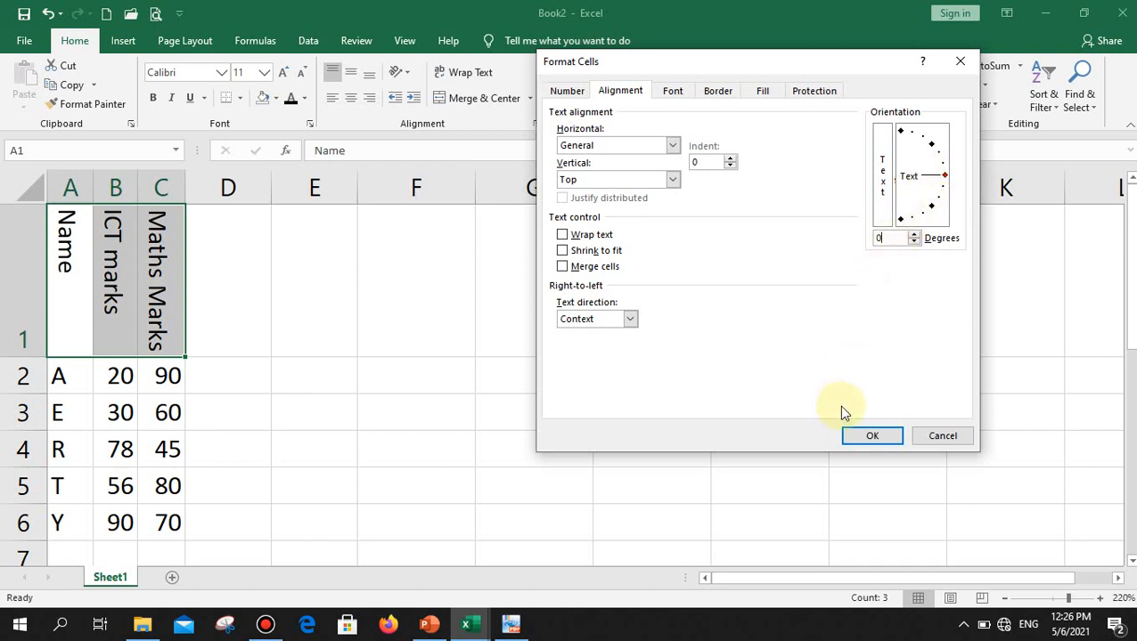
pyautogui.click(873, 436)
pyautogui.click(171, 265)
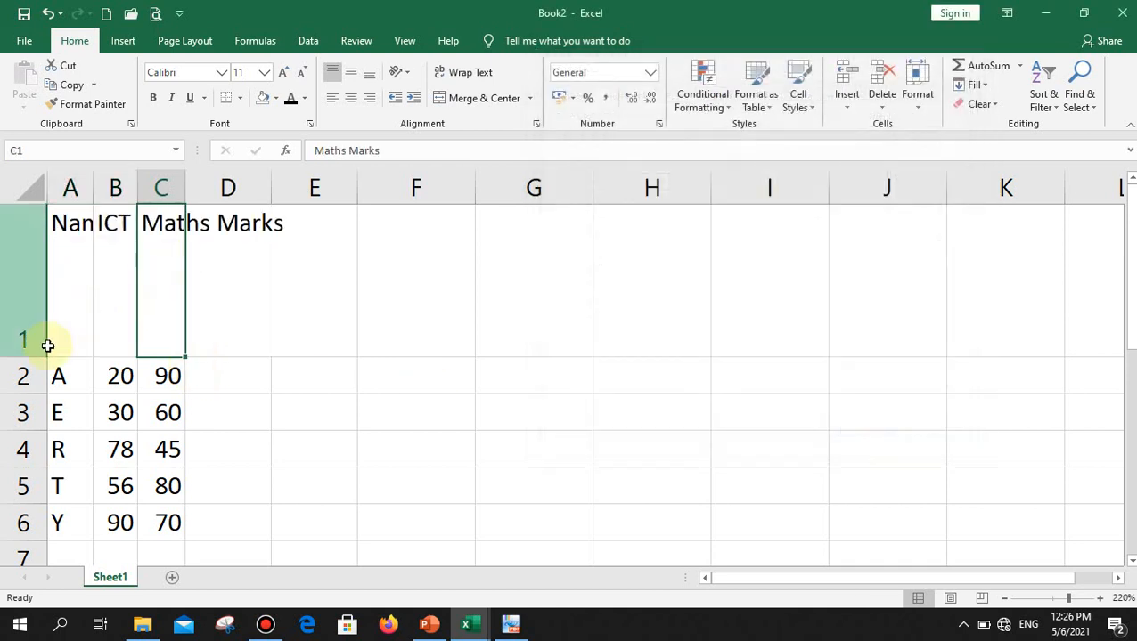
pyautogui.moveTo(43, 358); pyautogui.dragTo(33, 246)
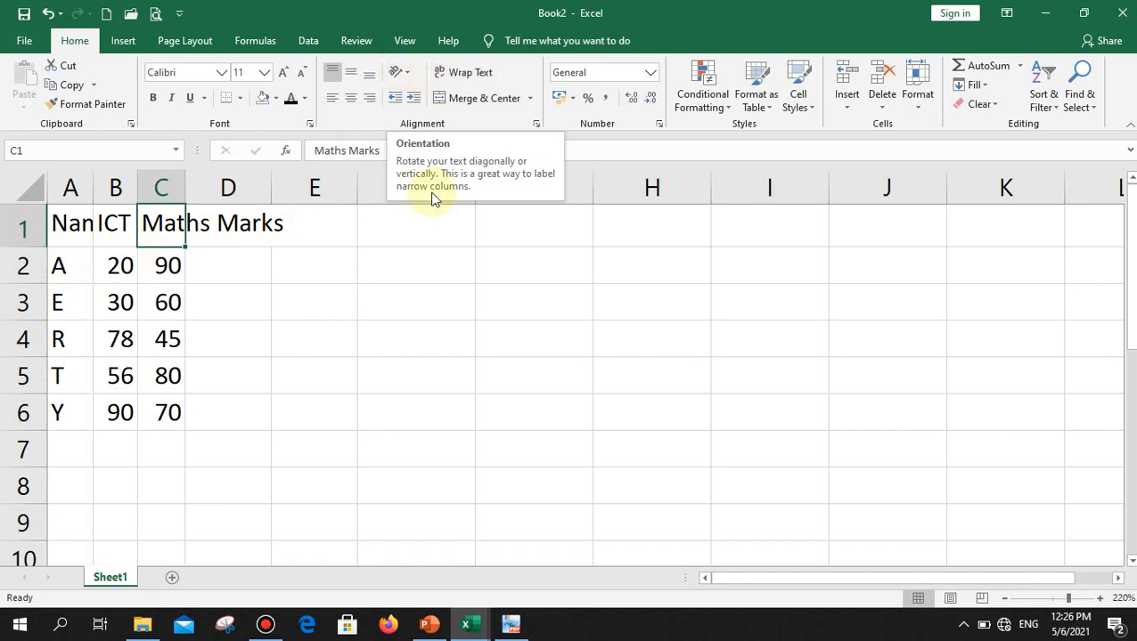
# Step: Clear all contents and formatting from the marks table range A1:D6
pyautogui.click(408, 292)
pyautogui.moveTo(79, 222); pyautogui.dragTo(251, 426)
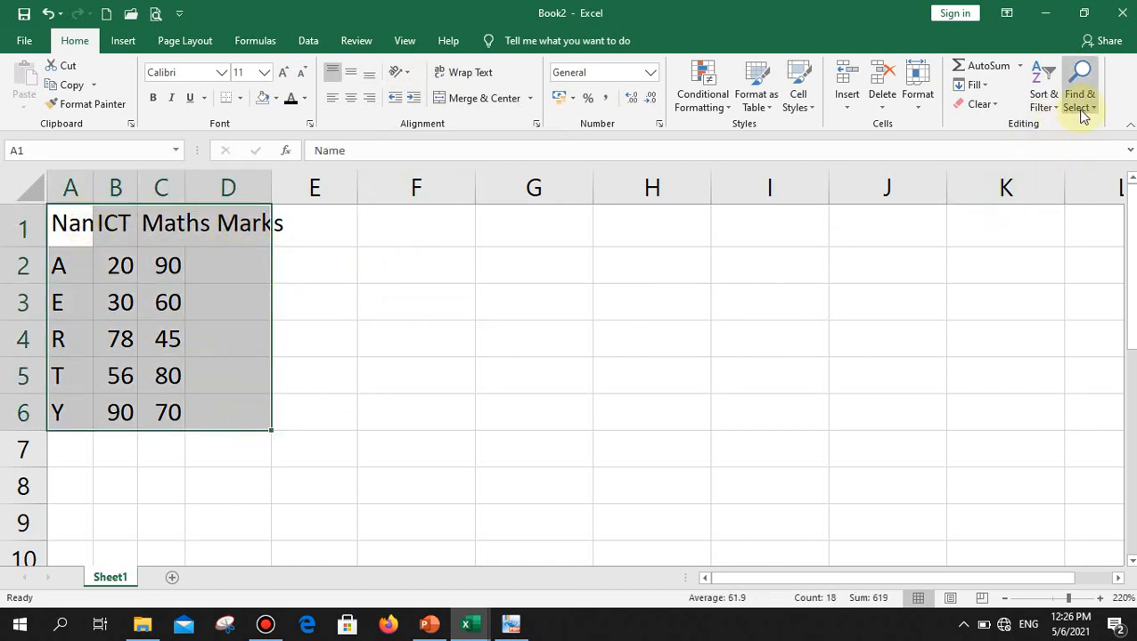
pyautogui.click(991, 107)
pyautogui.click(987, 124)
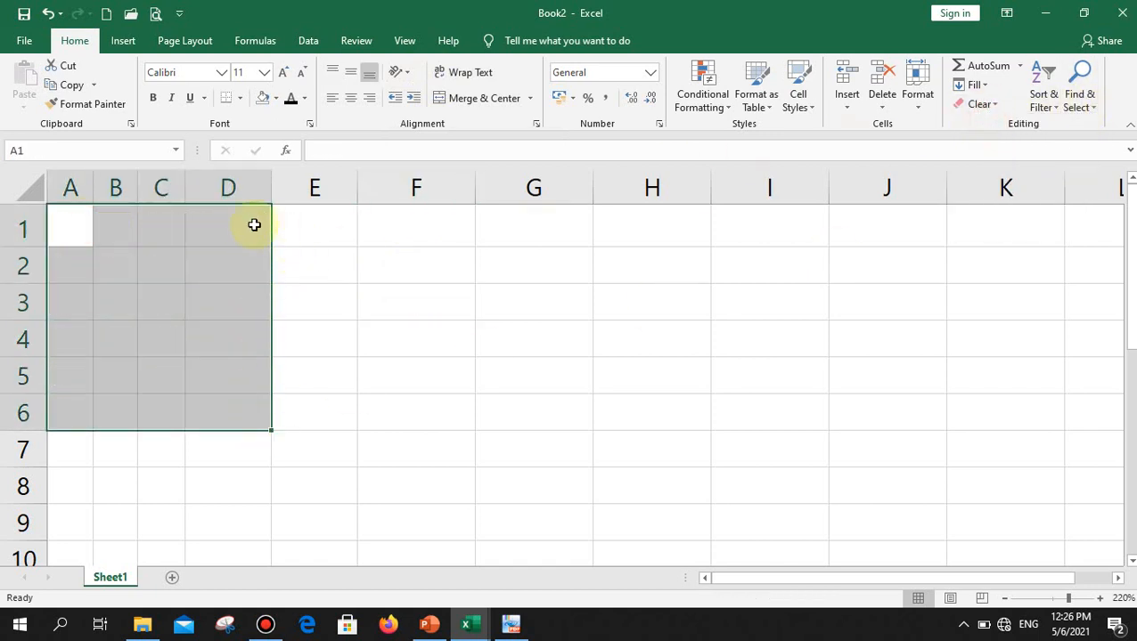
# Step: Widen columns A, B, C and D of the emptied sheet, making column A about three times as wide
pyautogui.moveTo(138, 188); pyautogui.dragTo(354, 187)
pyautogui.click(409, 229)
pyautogui.moveTo(440, 188); pyautogui.dragTo(470, 188)
pyautogui.moveTo(93, 186); pyautogui.dragTo(196, 188)
# Step: Enter the decimal numbers 0.2589 in A1 and 2.5897 in A2
pyautogui.click(138, 228)
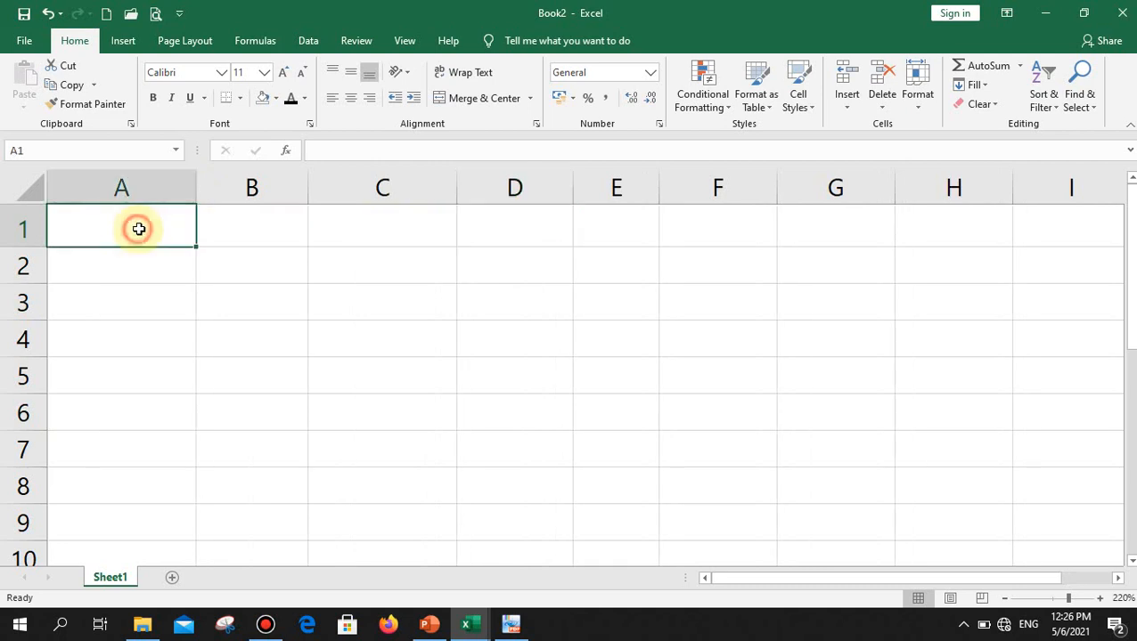
pyautogui.write('0.2589')
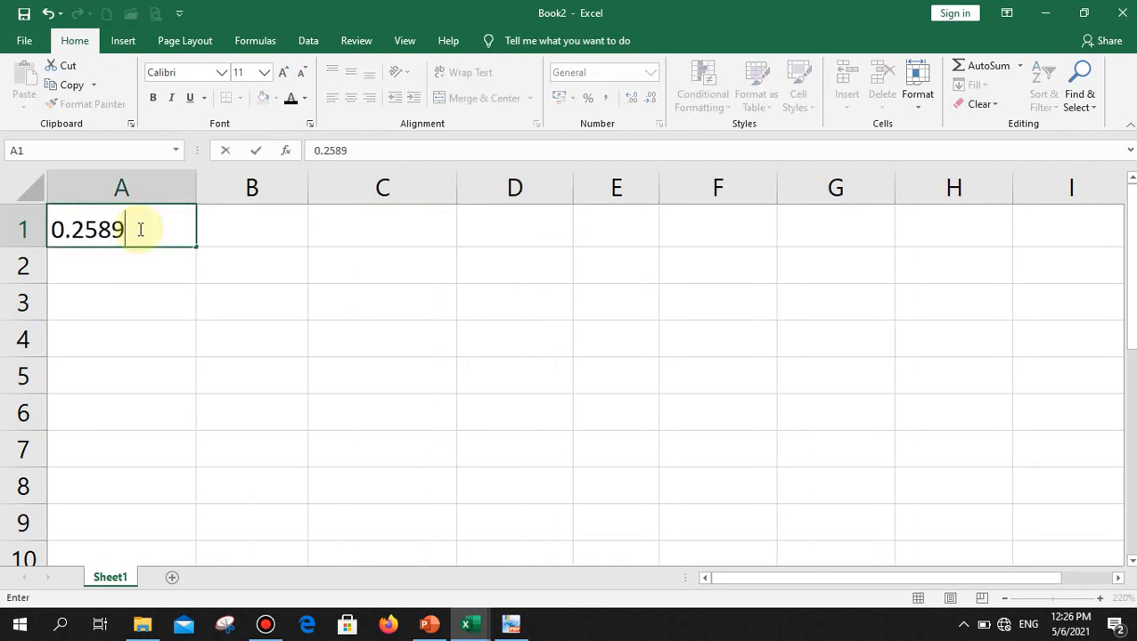
pyautogui.press('Return')
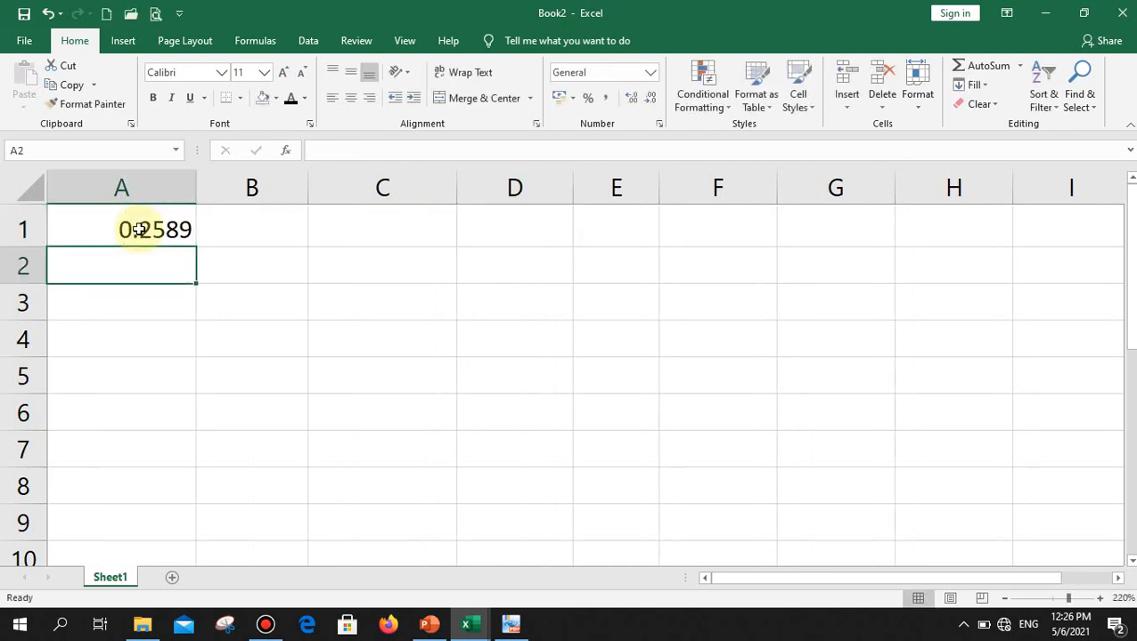
pyautogui.write('2.5897')
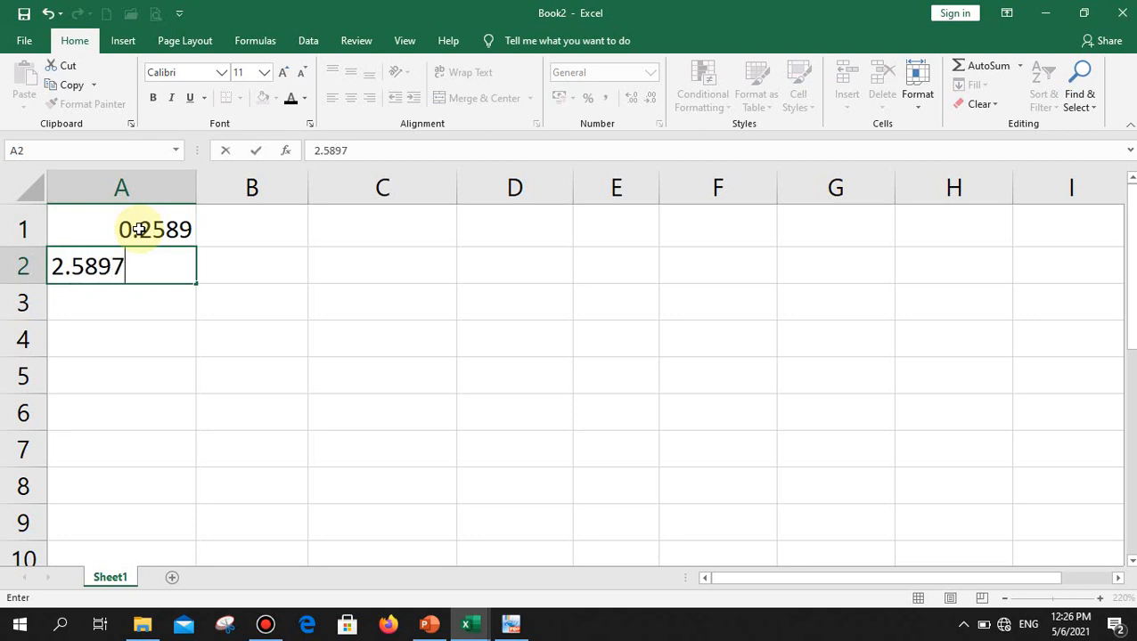
pyautogui.press('Return')
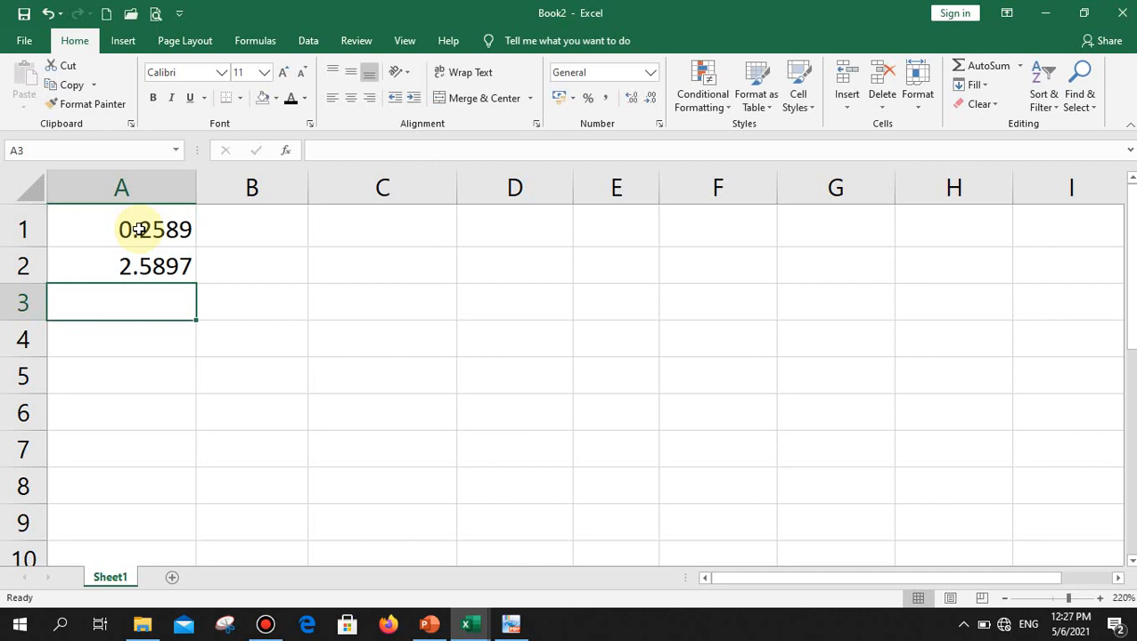
# Step: Decrease the displayed decimals of A1:A2 to two places and increase them to five places
pyautogui.moveTo(138, 230); pyautogui.dragTo(160, 257)
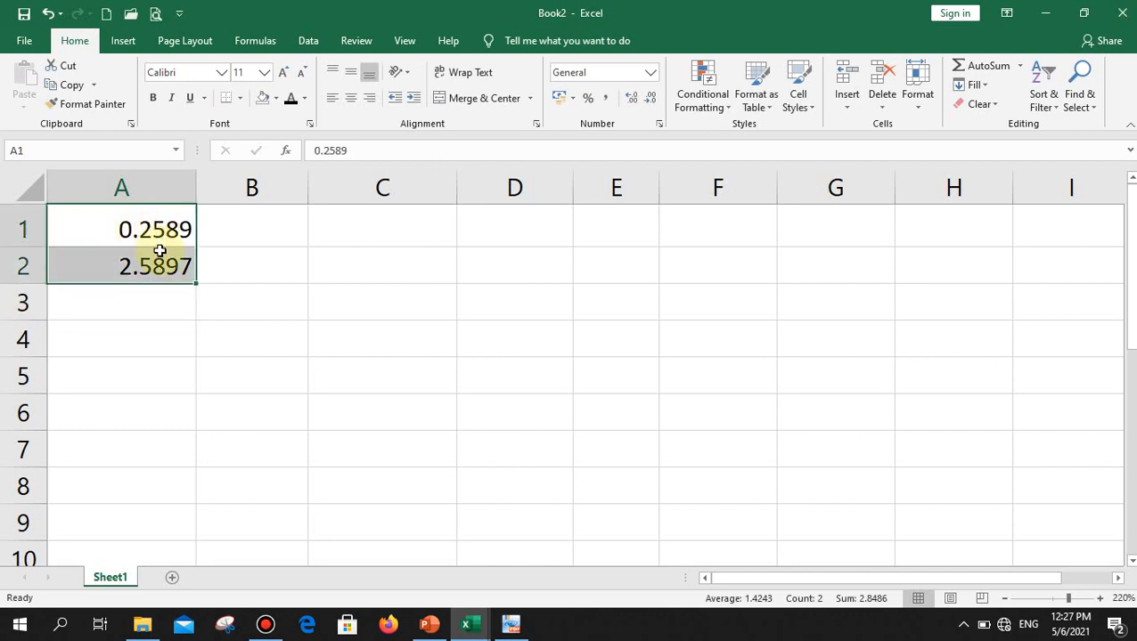
pyautogui.click(653, 99)
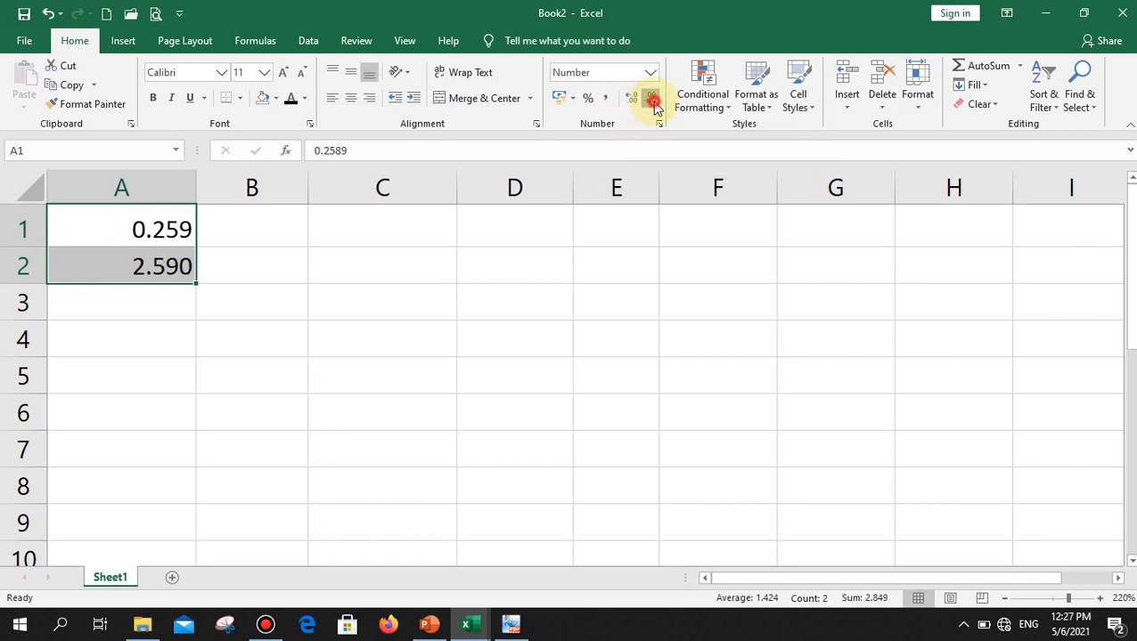
pyautogui.click(653, 100)
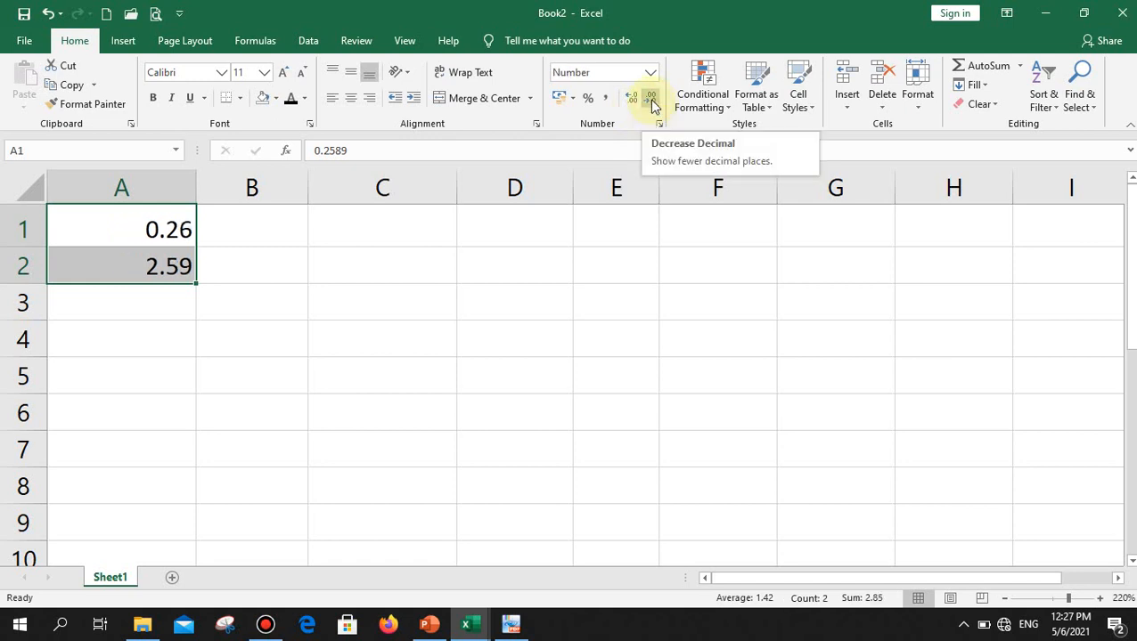
pyautogui.click(633, 101)
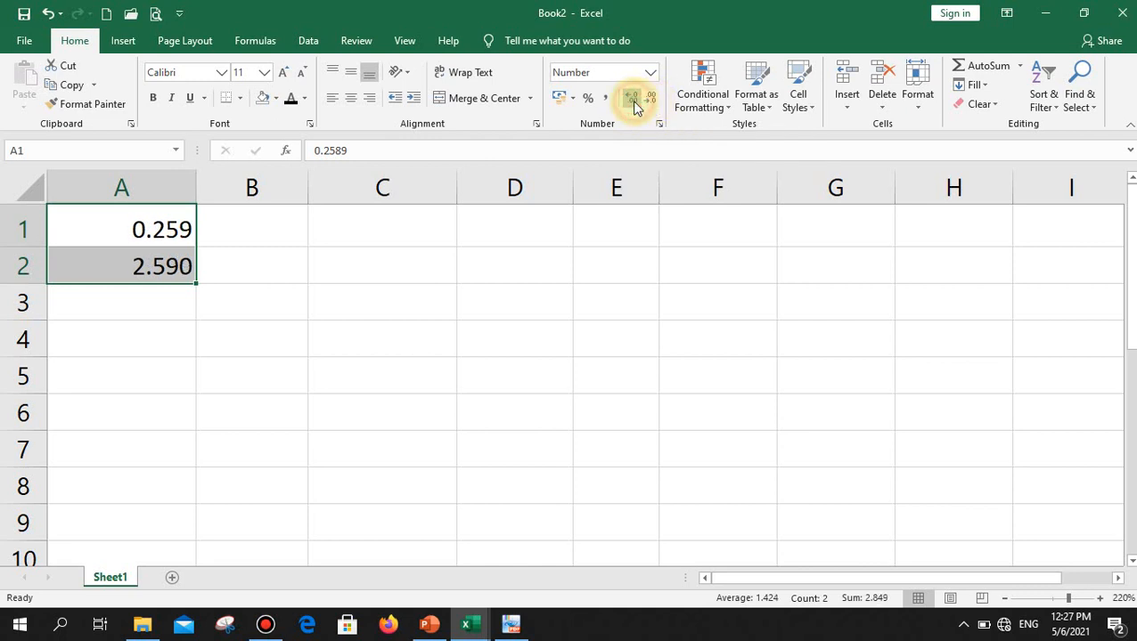
pyautogui.click(633, 101)
pyautogui.click(633, 102)
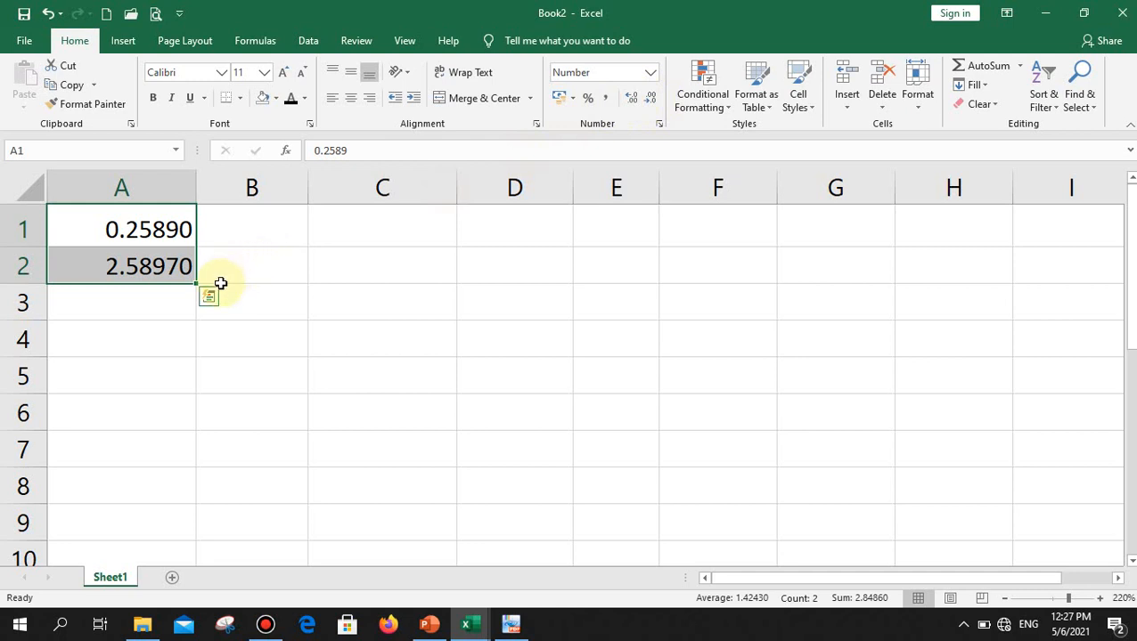
pyautogui.click(277, 343)
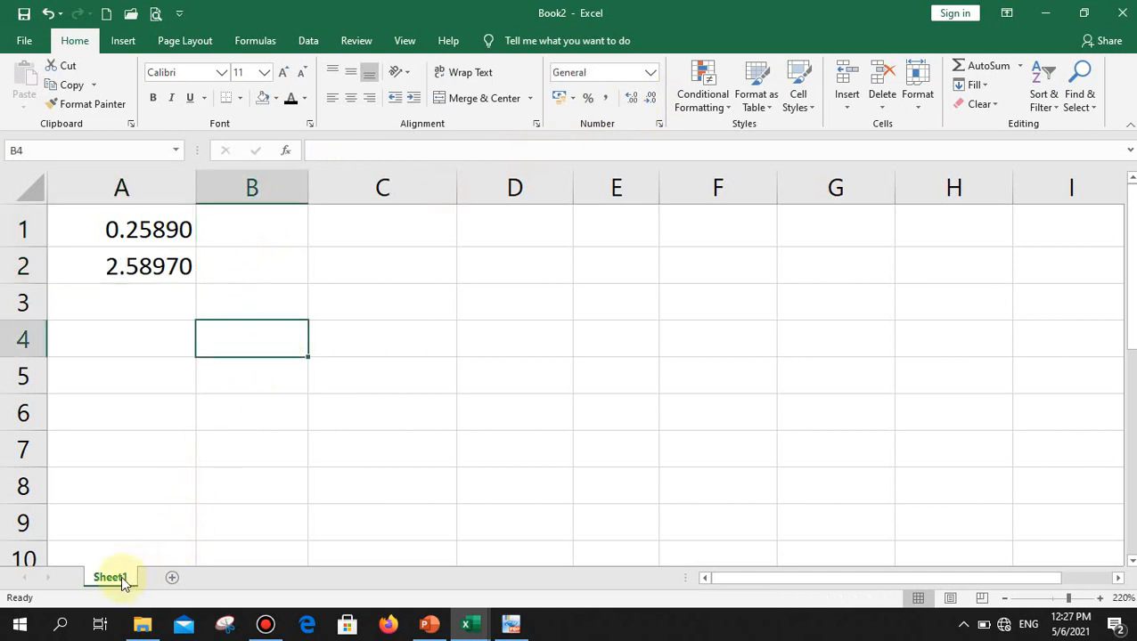
pyautogui.click(122, 234)
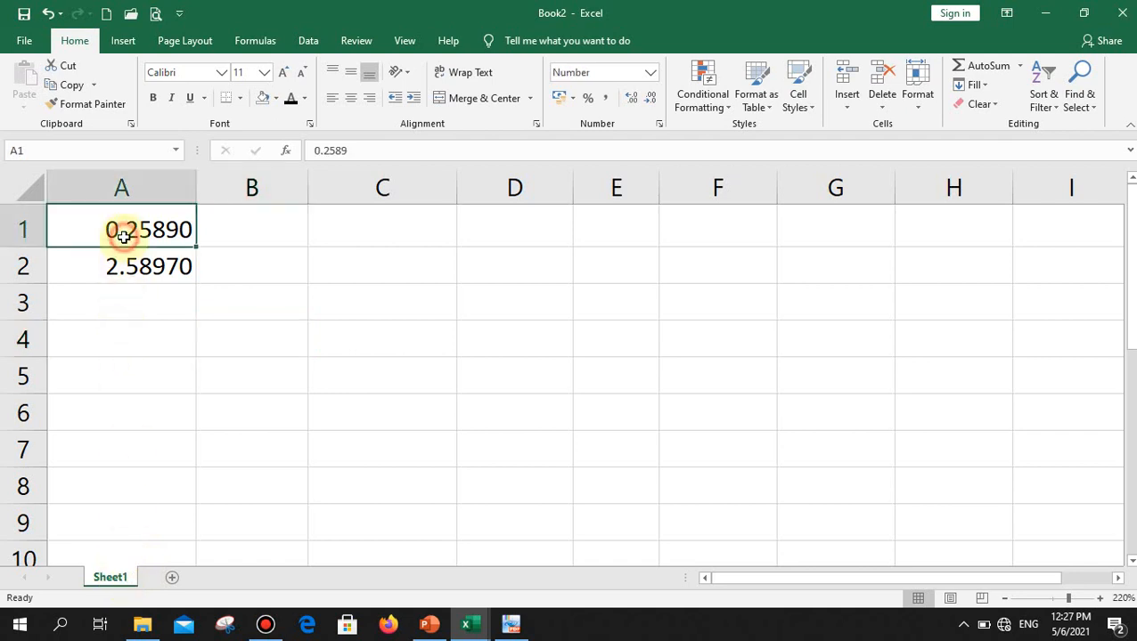
pyautogui.click(222, 240)
pyautogui.click(348, 238)
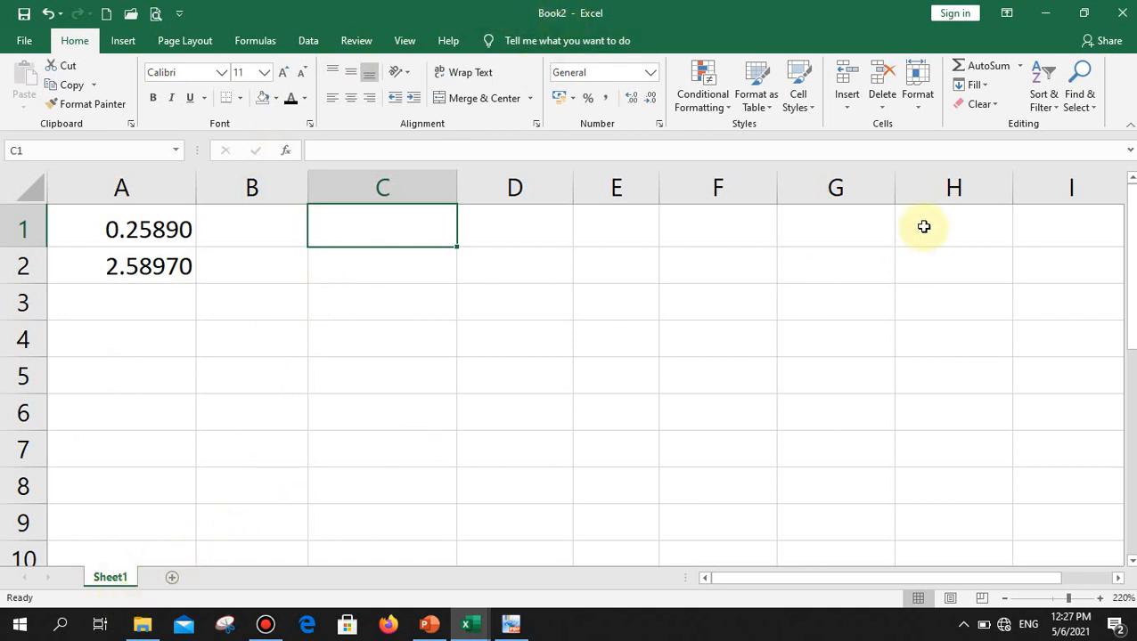
# Step: Insert two new blank worksheets, one before Sheet1 and the other directly after that new sheet
pyautogui.click(853, 108)
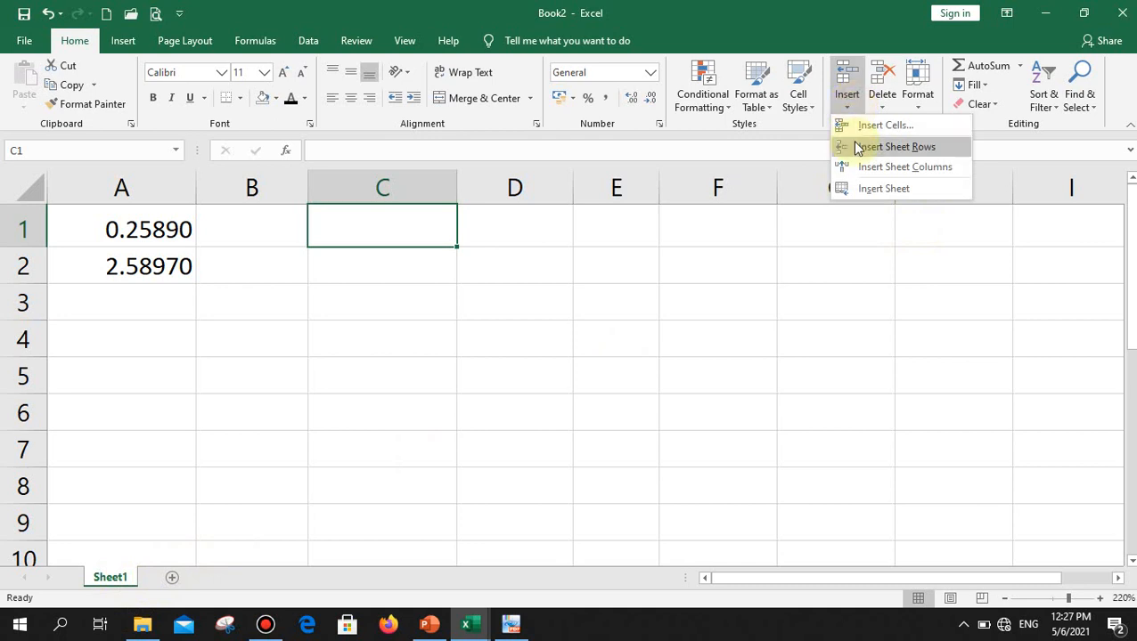
pyautogui.click(872, 192)
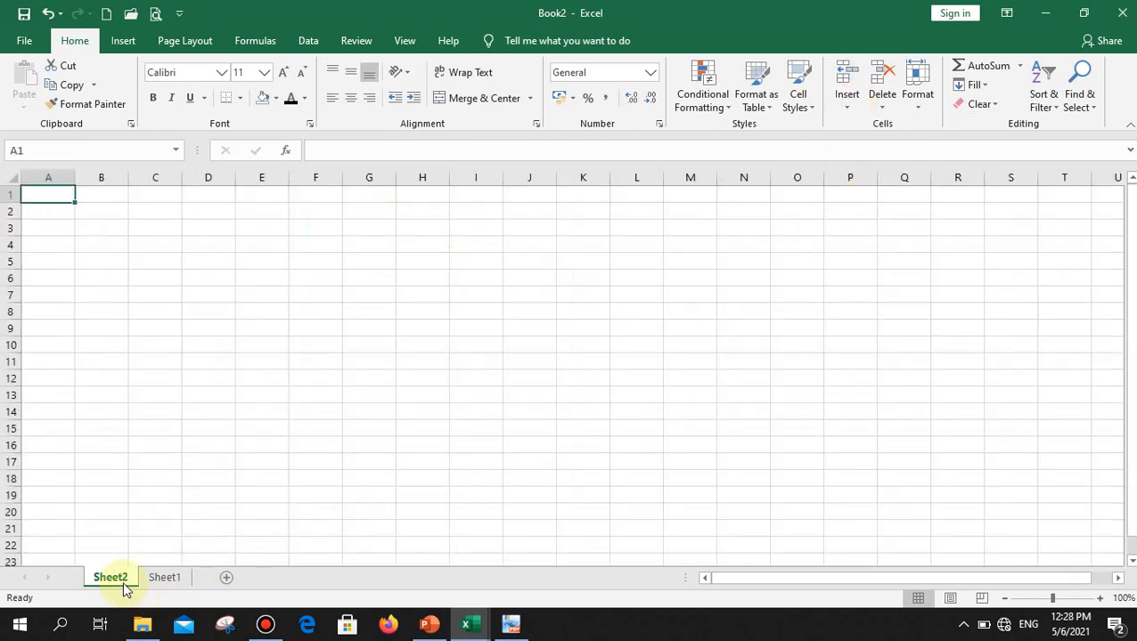
pyautogui.click(228, 584)
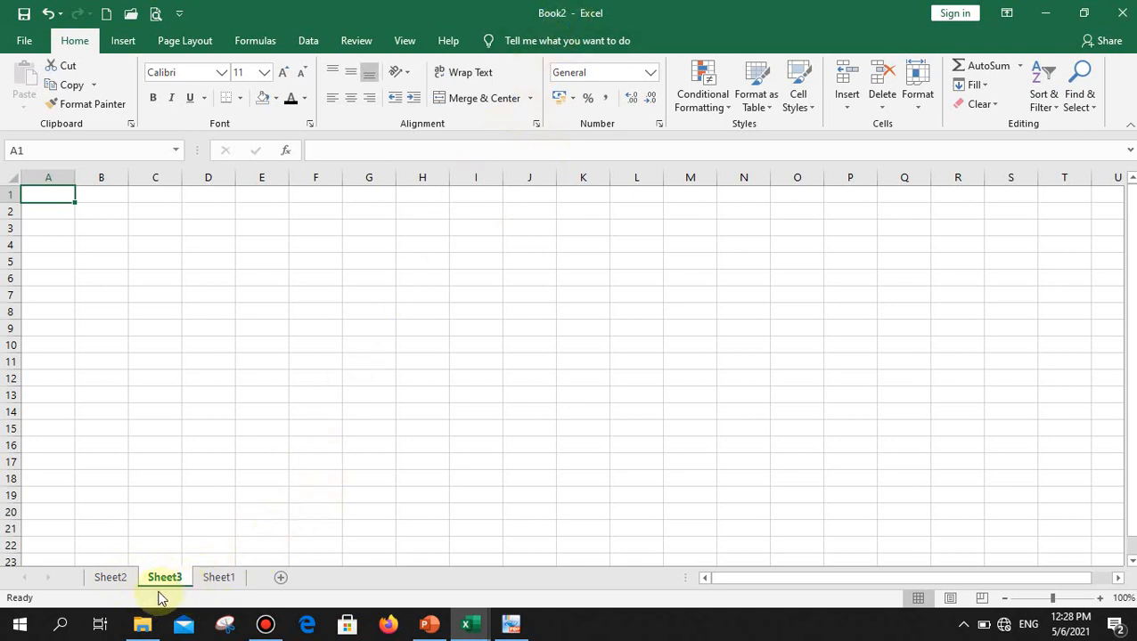
# Step: Reorder the worksheets by moving Sheet1 to the front and Sheet2 to the end, after Sheet3
pyautogui.click(229, 579)
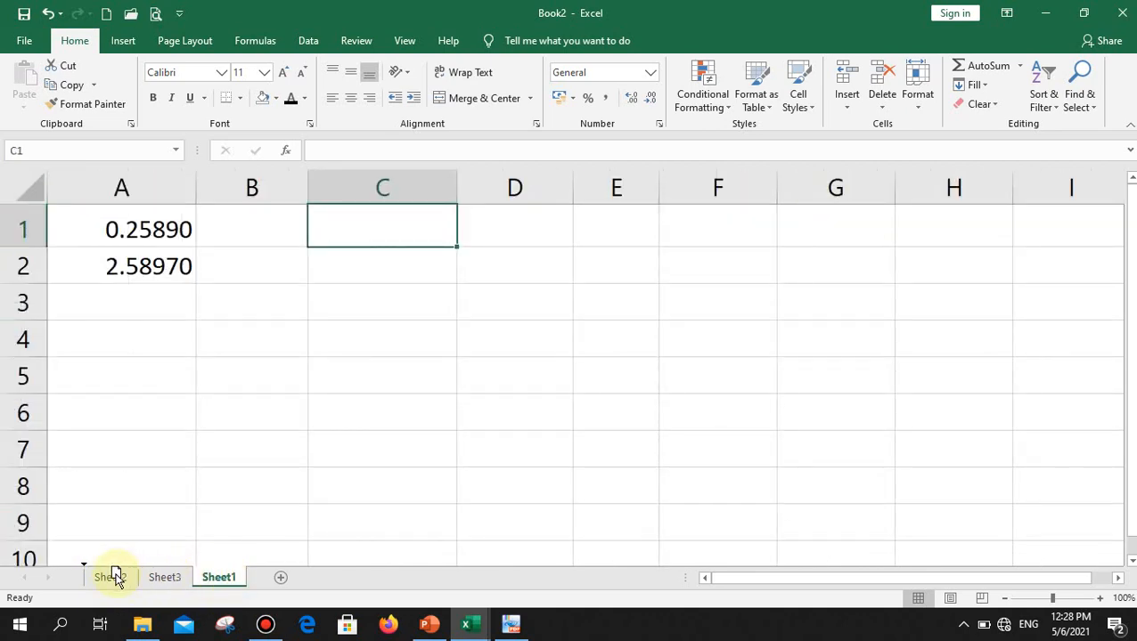
pyautogui.moveTo(115, 578); pyautogui.dragTo(111, 575)
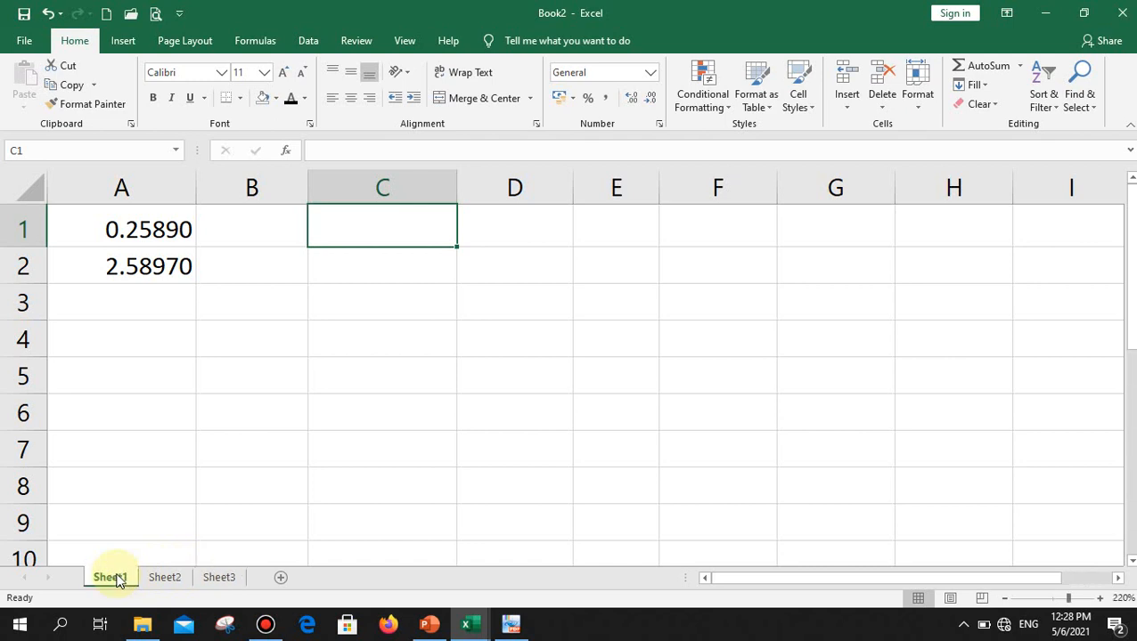
pyautogui.click(164, 578)
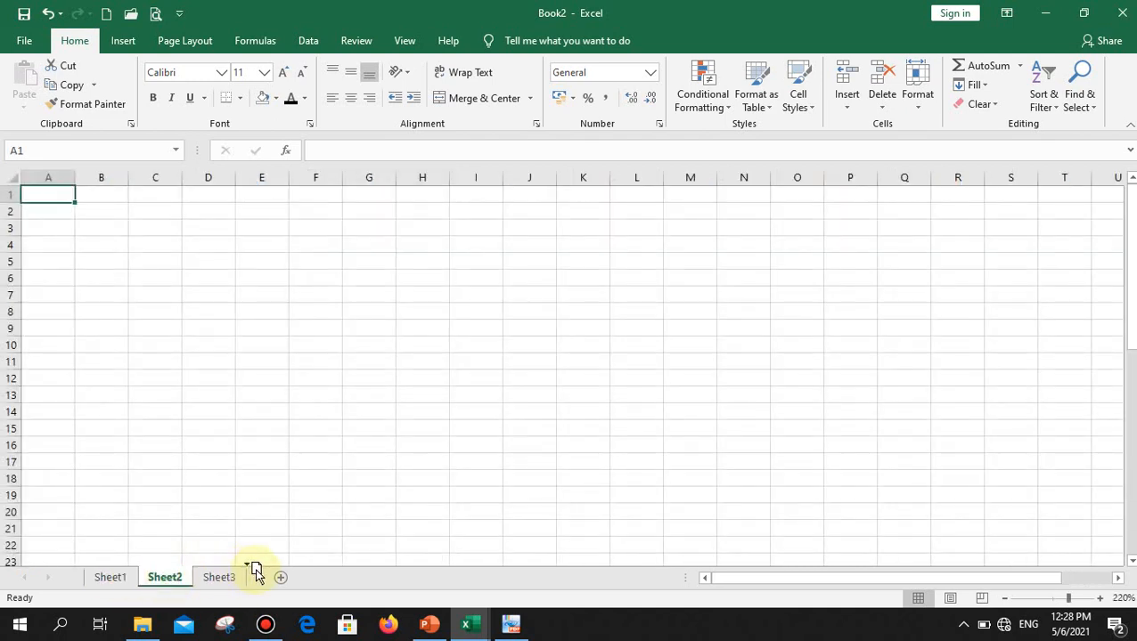
pyautogui.moveTo(255, 569); pyautogui.dragTo(254, 579)
# Step: Rename the worksheet Sheet1 as ICT
pyautogui.click(111, 579)
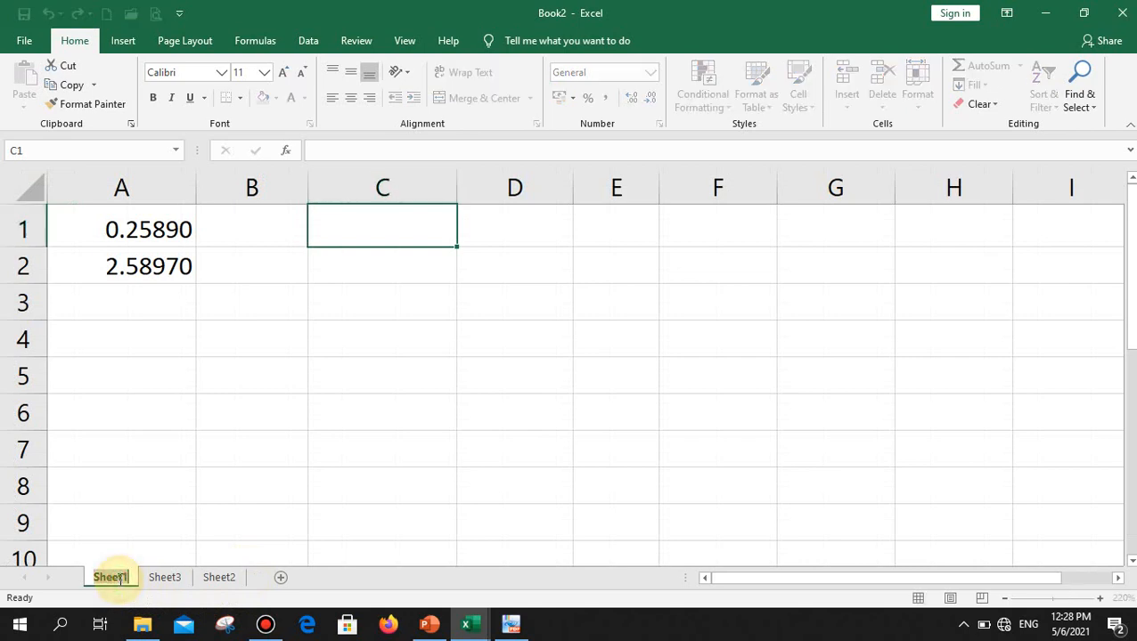
pyautogui.keyDown('ctrl'); pyautogui.click(153, 582); pyautogui.keyUp('ctrl')
pyautogui.keyDown('ctrl'); pyautogui.click(157, 584); pyautogui.keyUp('ctrl')
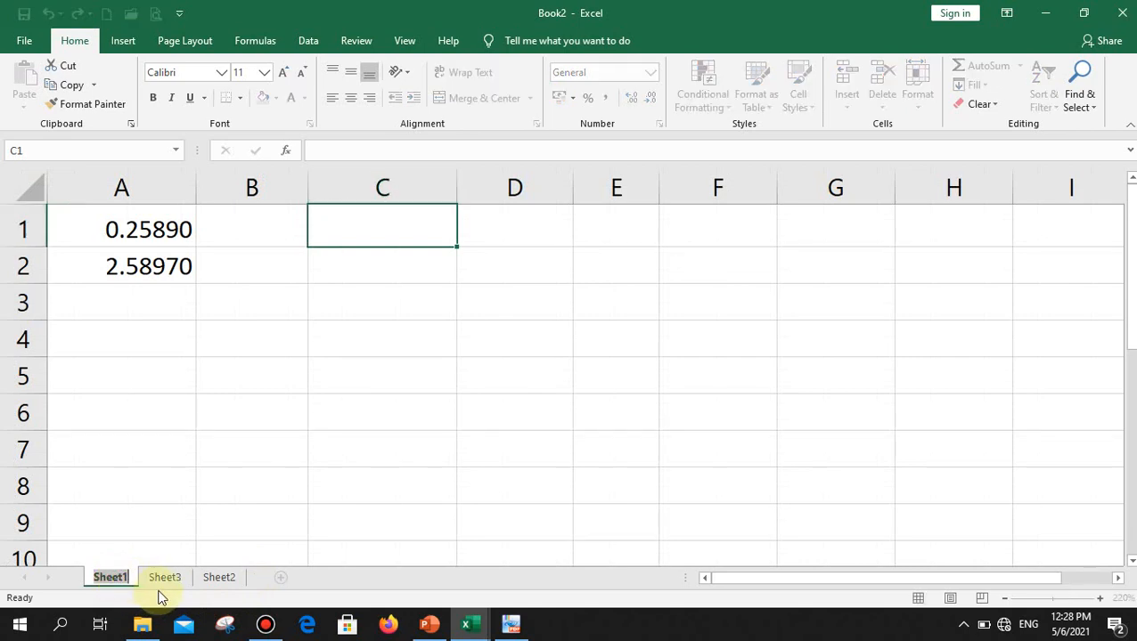
pyautogui.write('Ga')
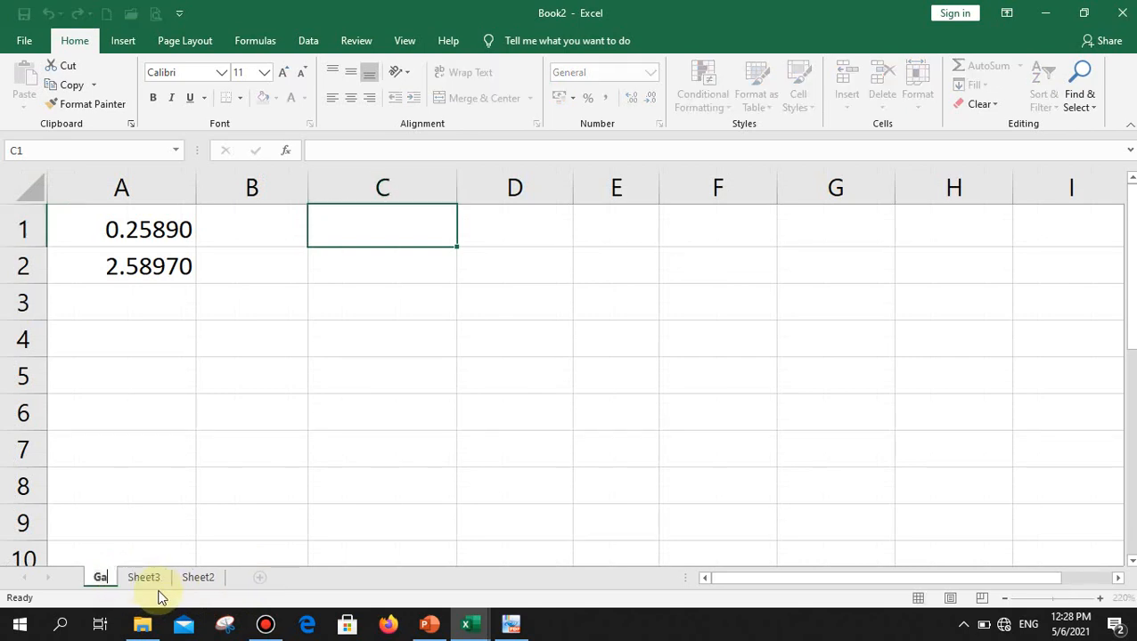
pyautogui.press('BackSpace')
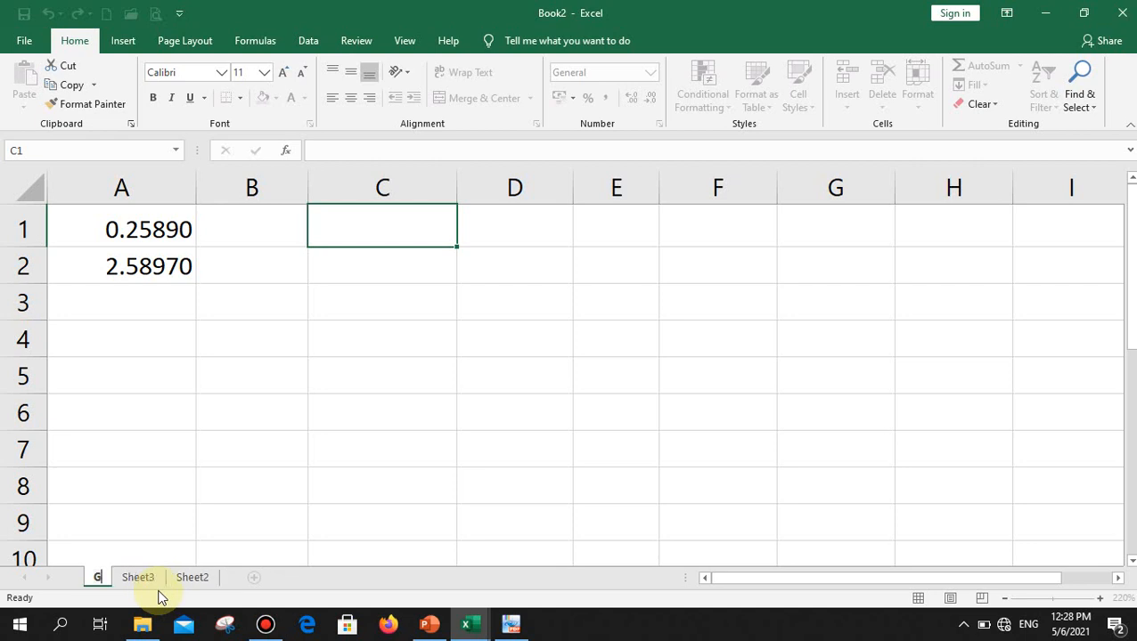
pyautogui.write('ra')
pyautogui.press('BackSpace')
pyautogui.press('BackSpace')
pyautogui.press('BackSpace')
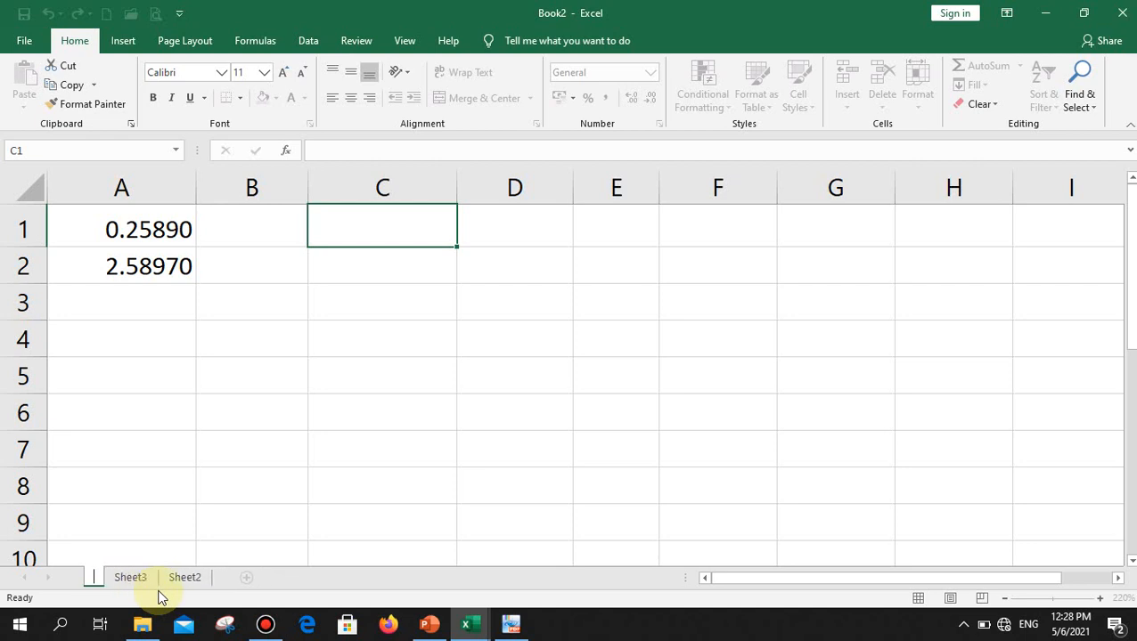
pyautogui.write('ICT')
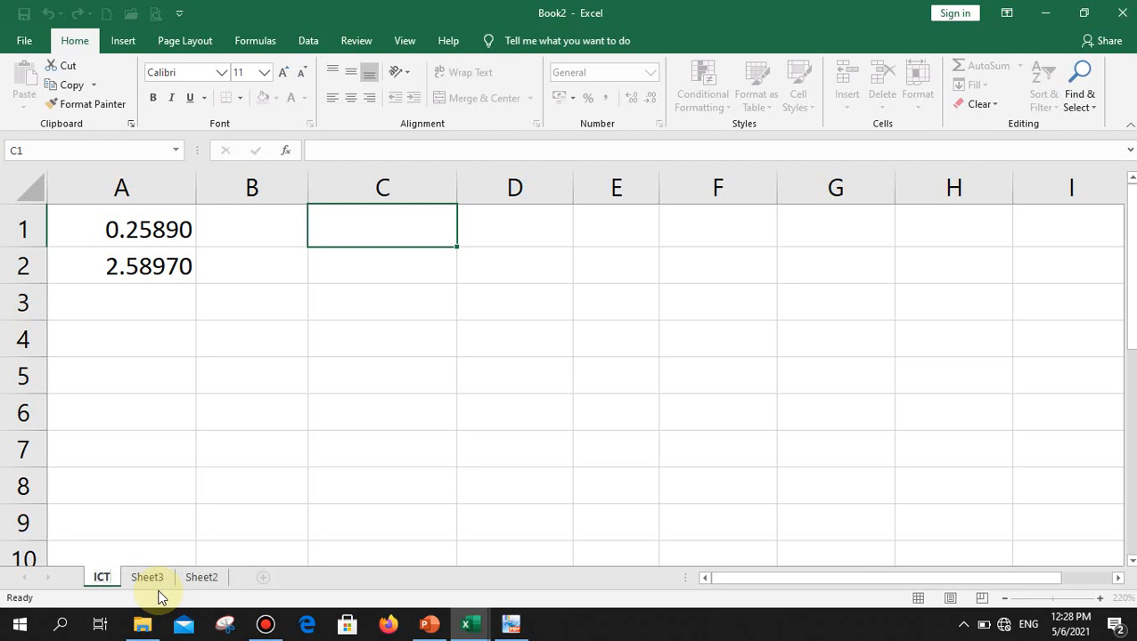
# Step: Rename the worksheet Sheet3 as Maths and the worksheet Sheet2 as Art
pyautogui.click(149, 581)
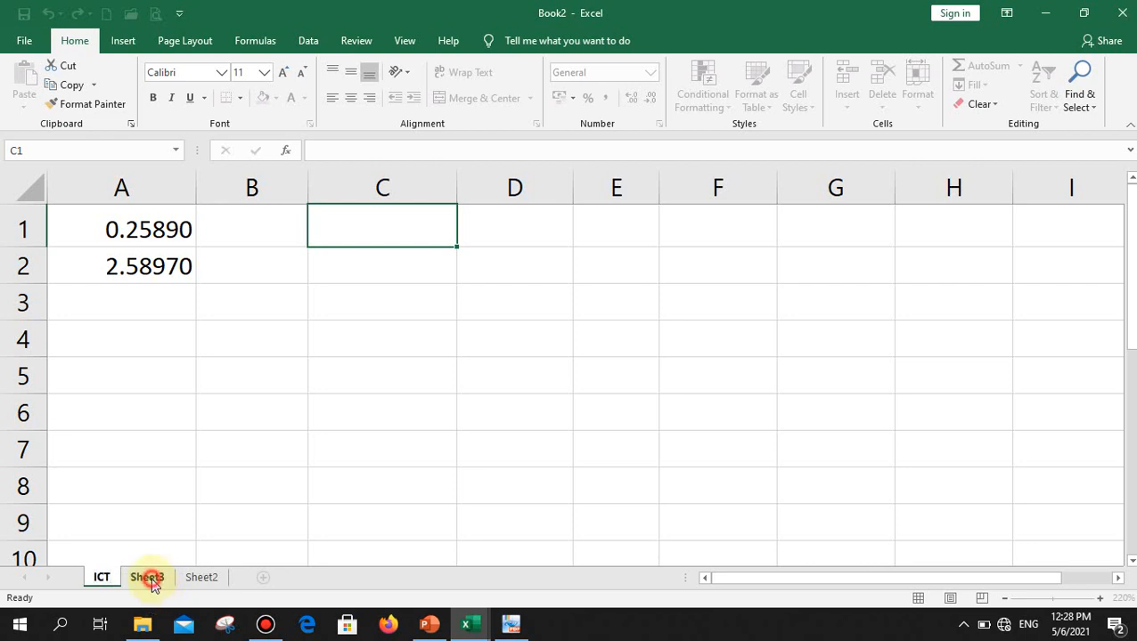
pyautogui.write('Maths')
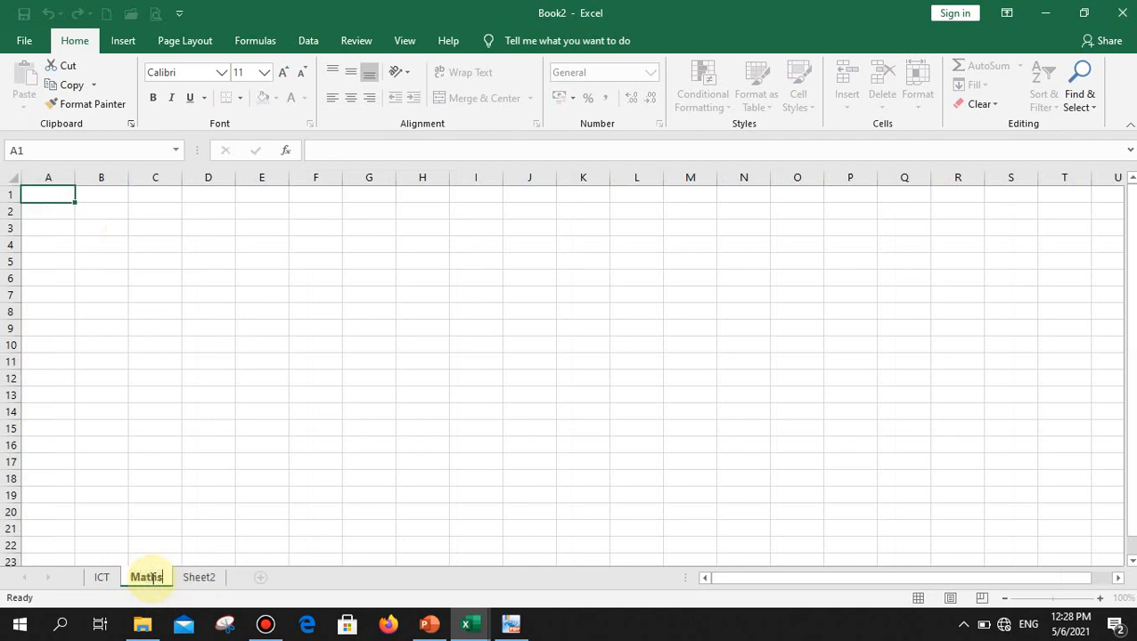
pyautogui.click(192, 581)
pyautogui.doubleClick(192, 581)
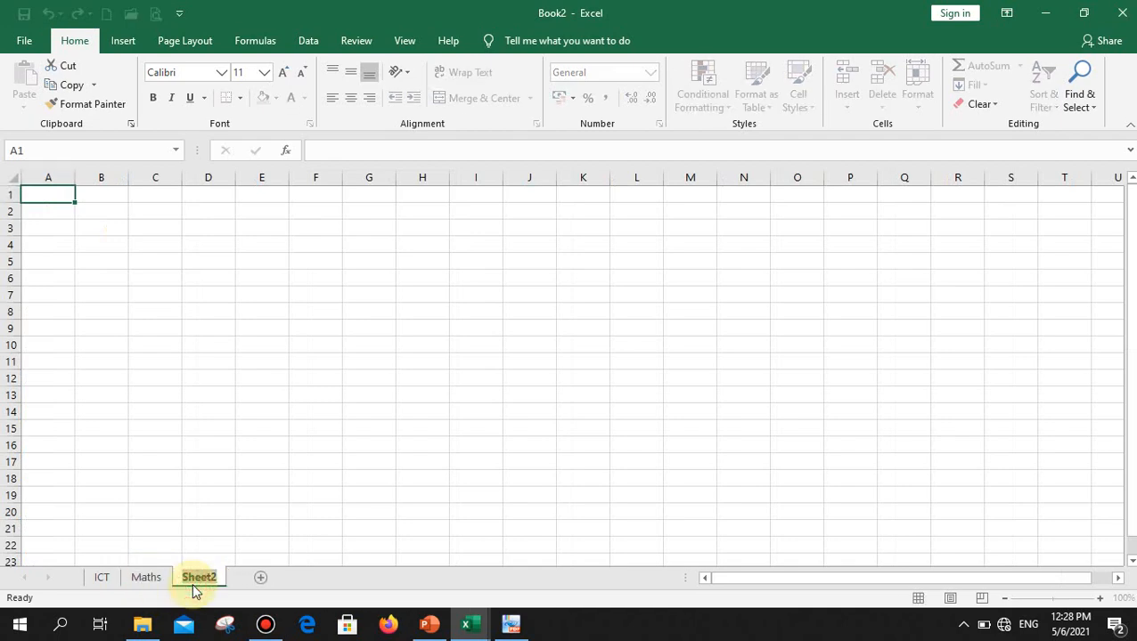
pyautogui.write('Art')
pyautogui.click(249, 465)
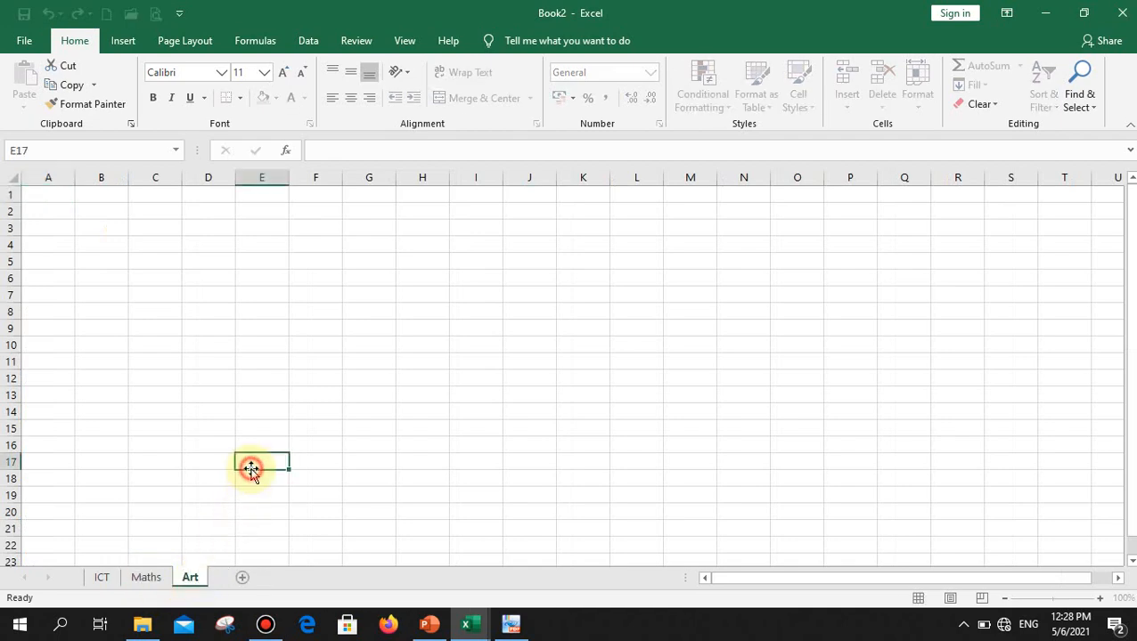
pyautogui.click(103, 579)
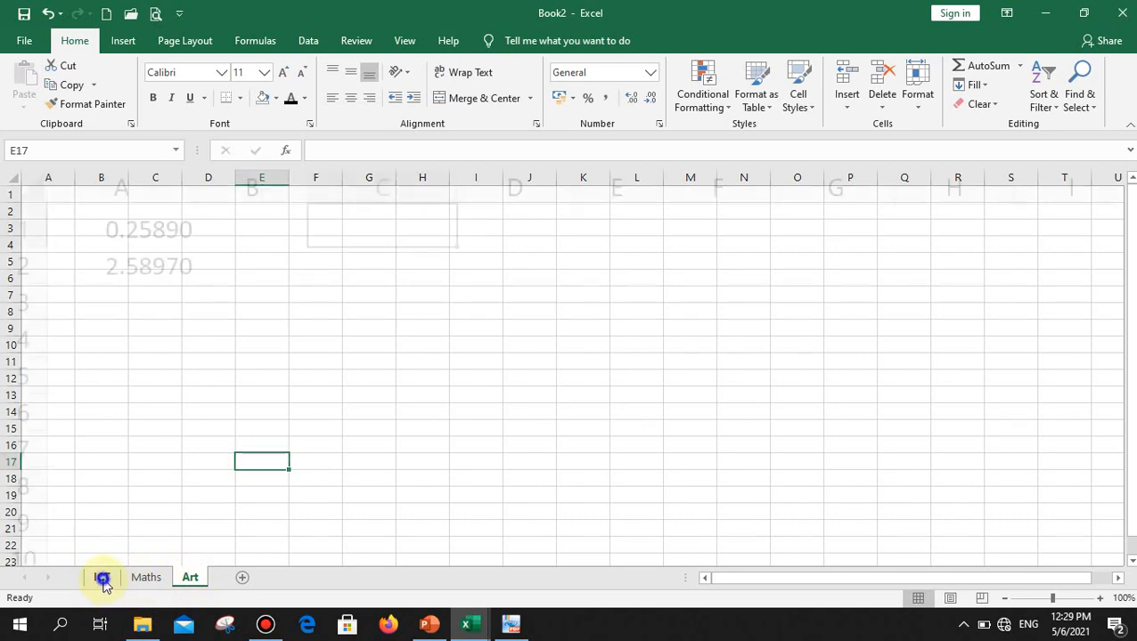
pyautogui.rightClick(98, 578)
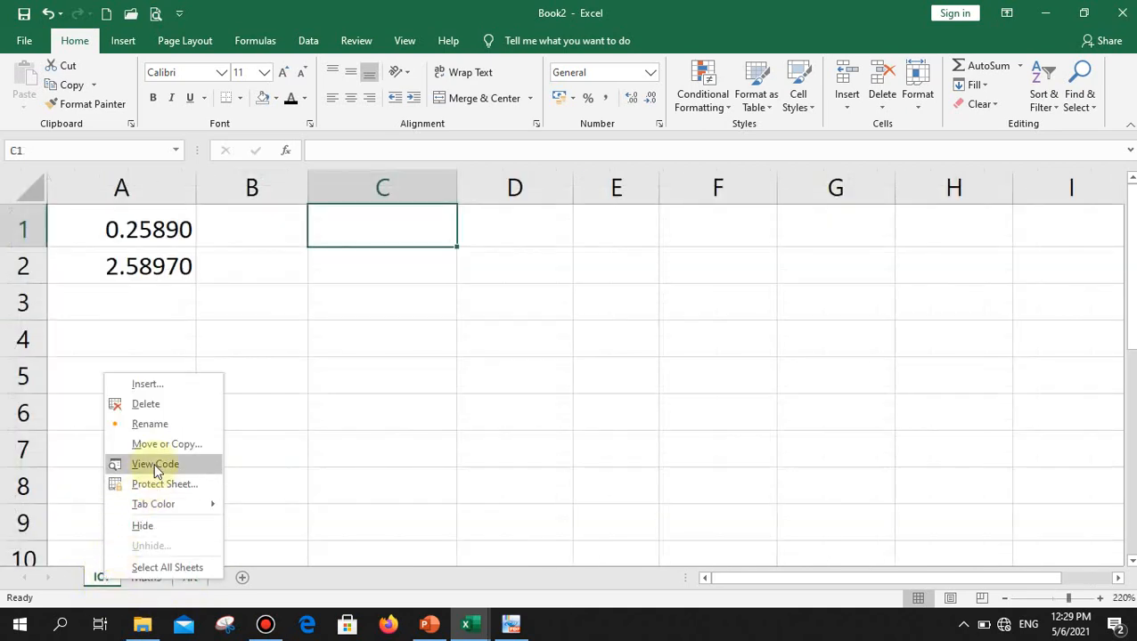
pyautogui.click(161, 428)
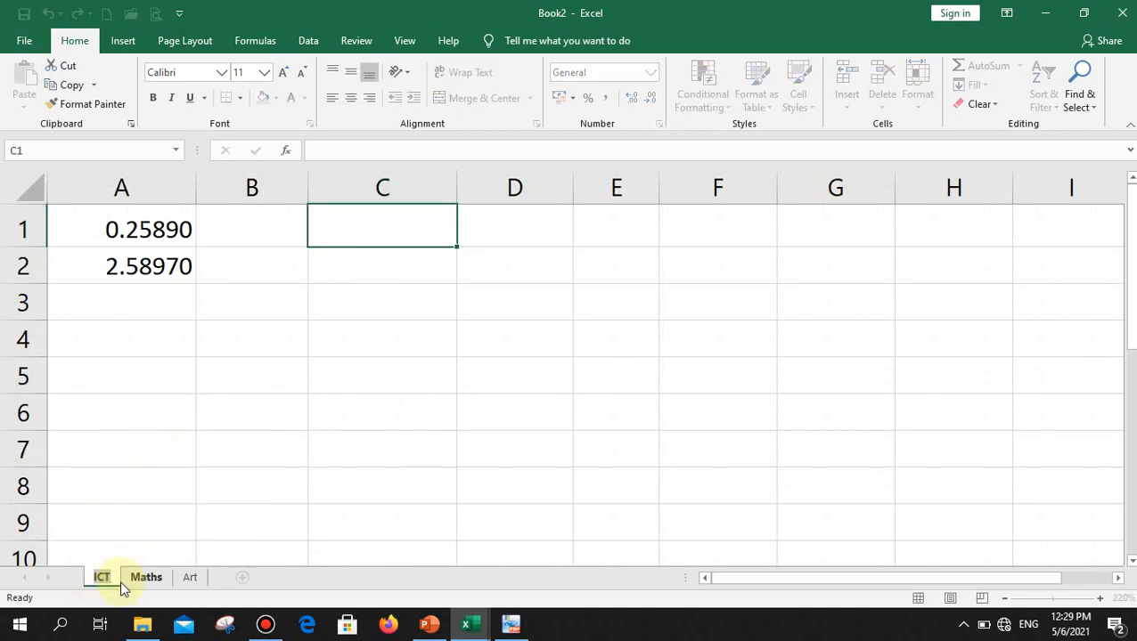
pyautogui.click(122, 490)
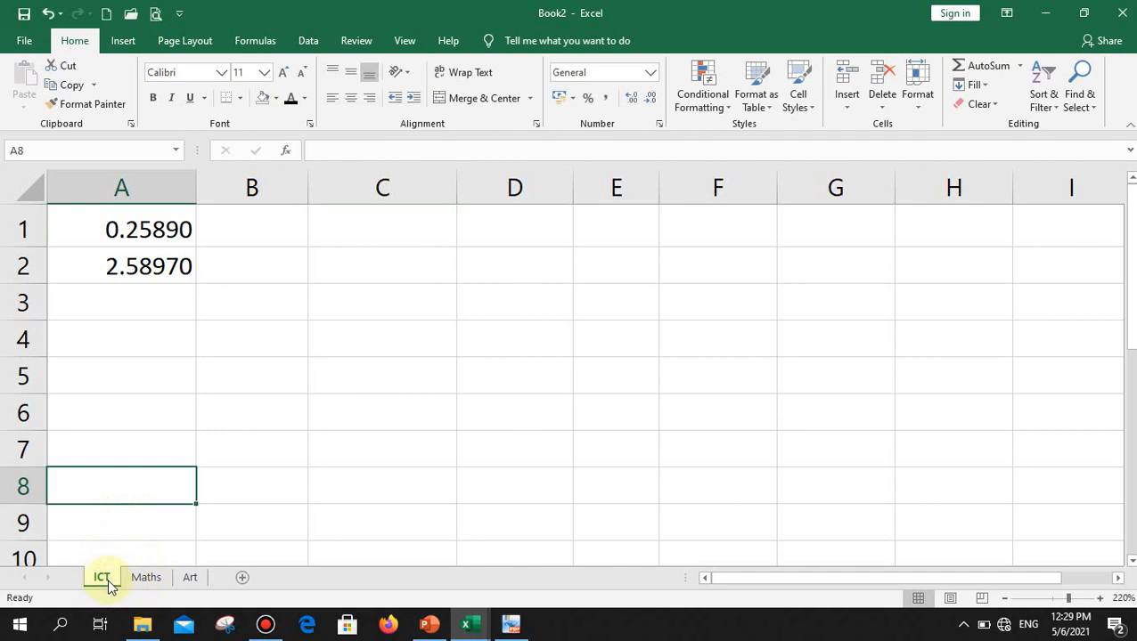
# Step: Color the ICT worksheet's tab with the standard red
pyautogui.rightClick(105, 581)
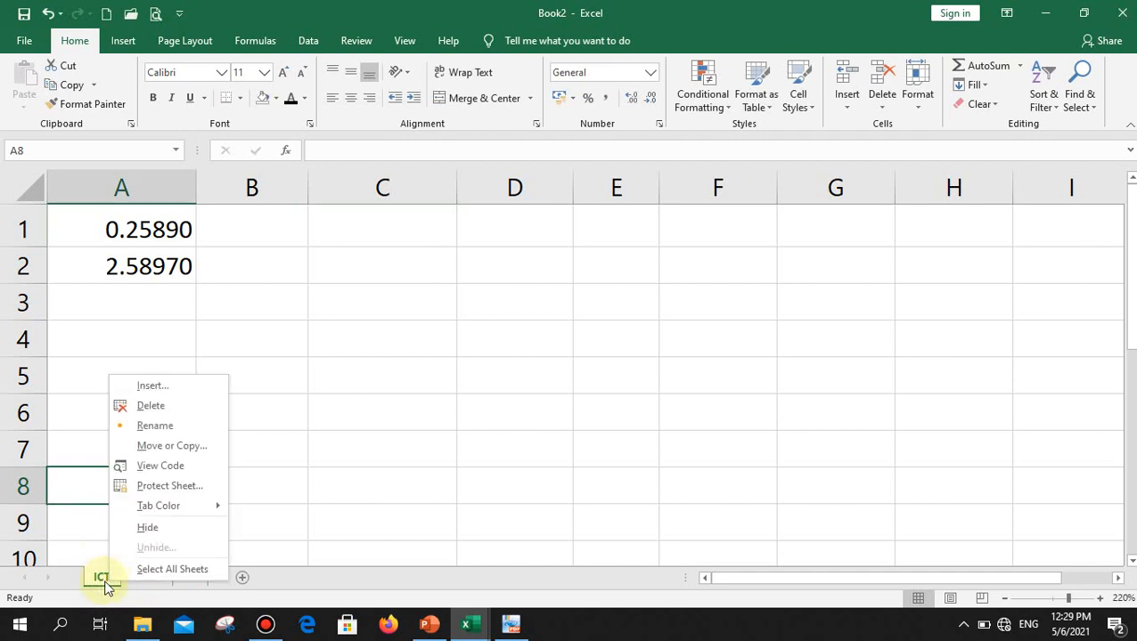
pyautogui.moveTo(157, 514)
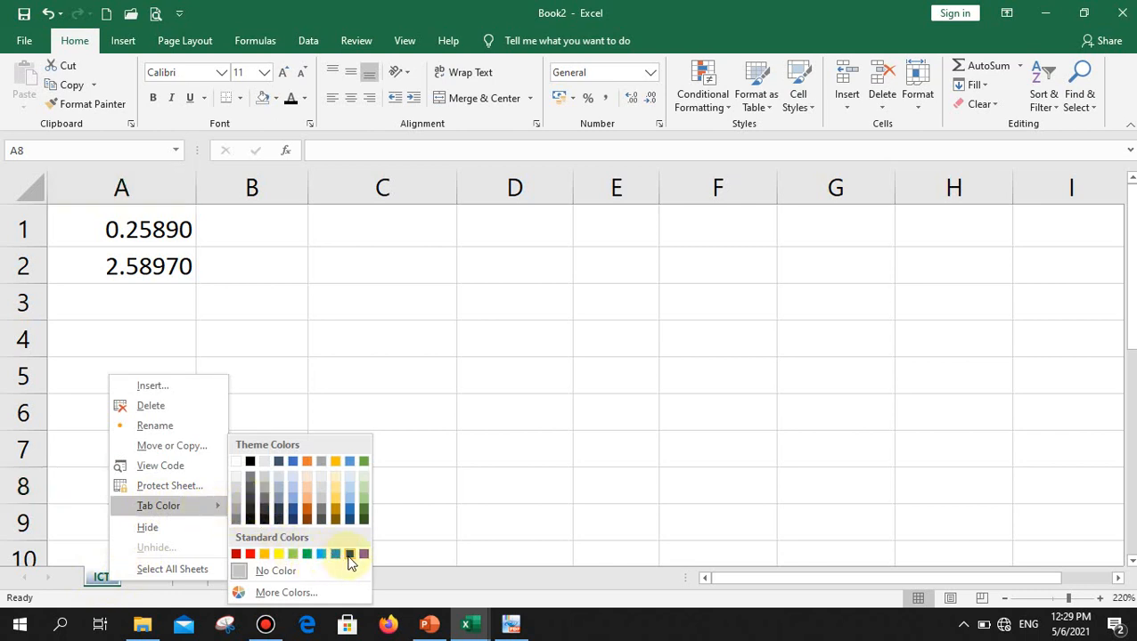
pyautogui.click(252, 569)
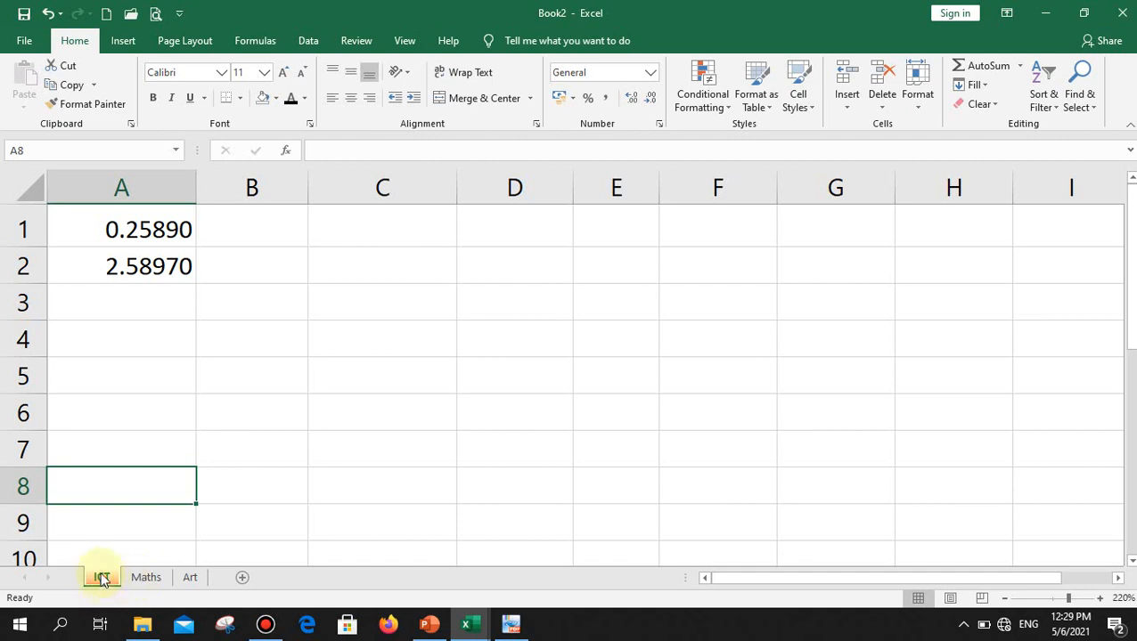
# Step: Color the Maths worksheet's tab with the standard dark blue and switch to the Art worksheet
pyautogui.click(143, 579)
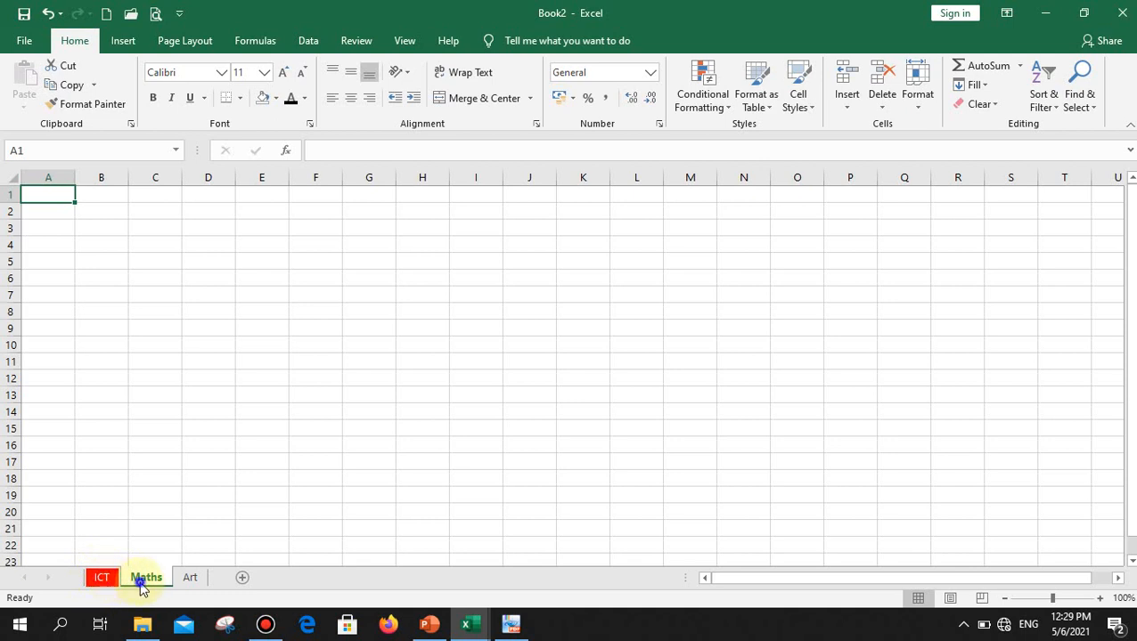
pyautogui.rightClick(141, 580)
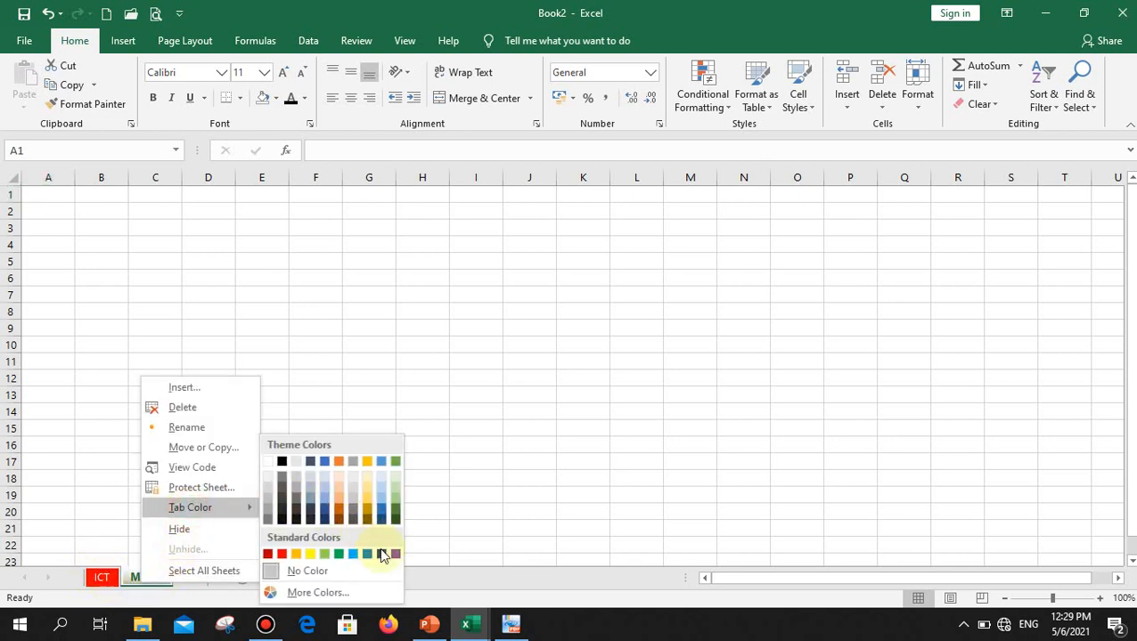
pyautogui.click(382, 552)
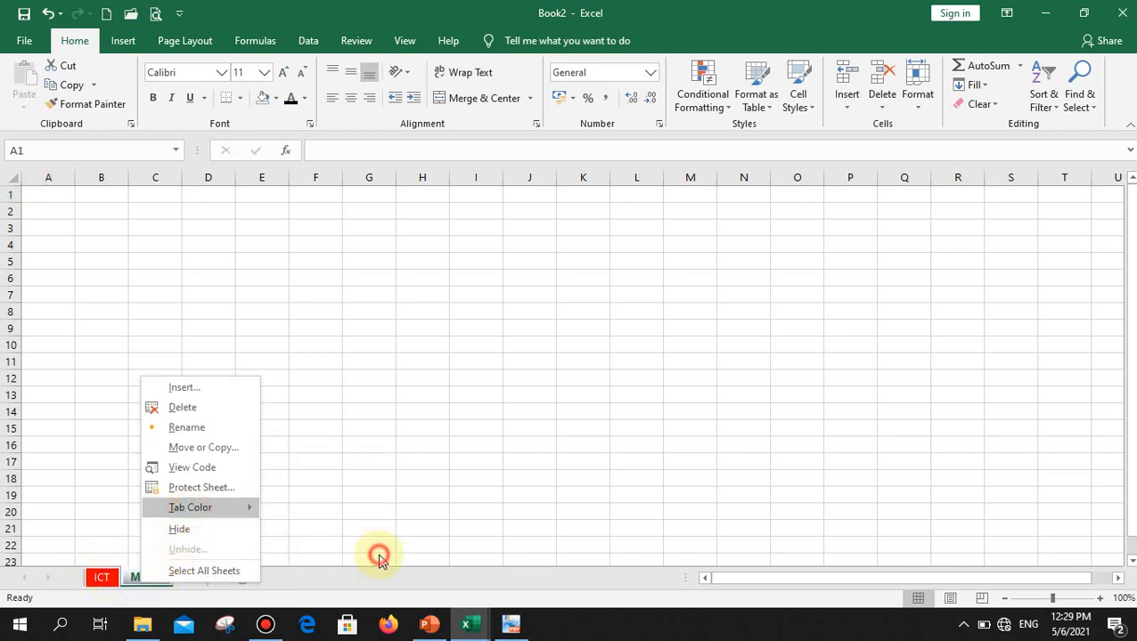
pyautogui.click(101, 580)
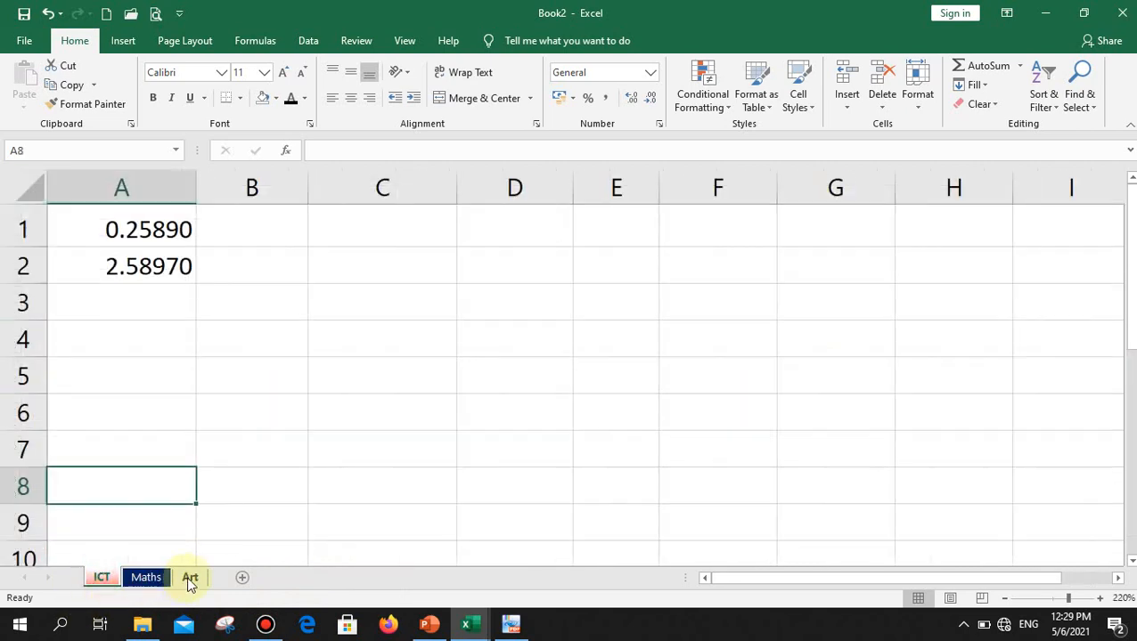
pyautogui.click(186, 580)
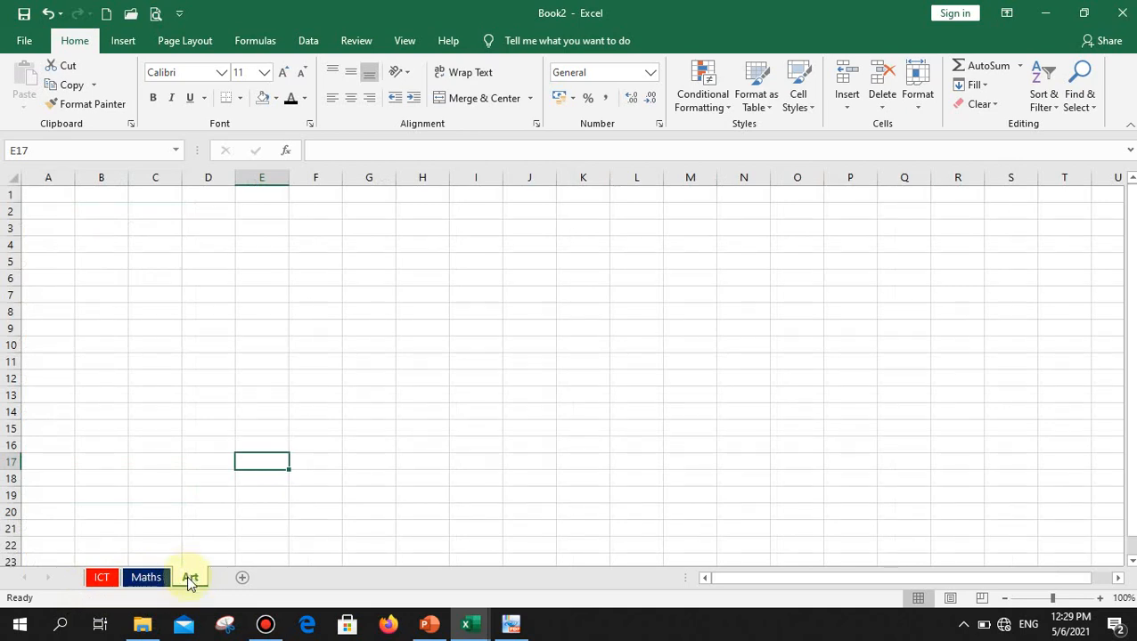
pyautogui.click(882, 106)
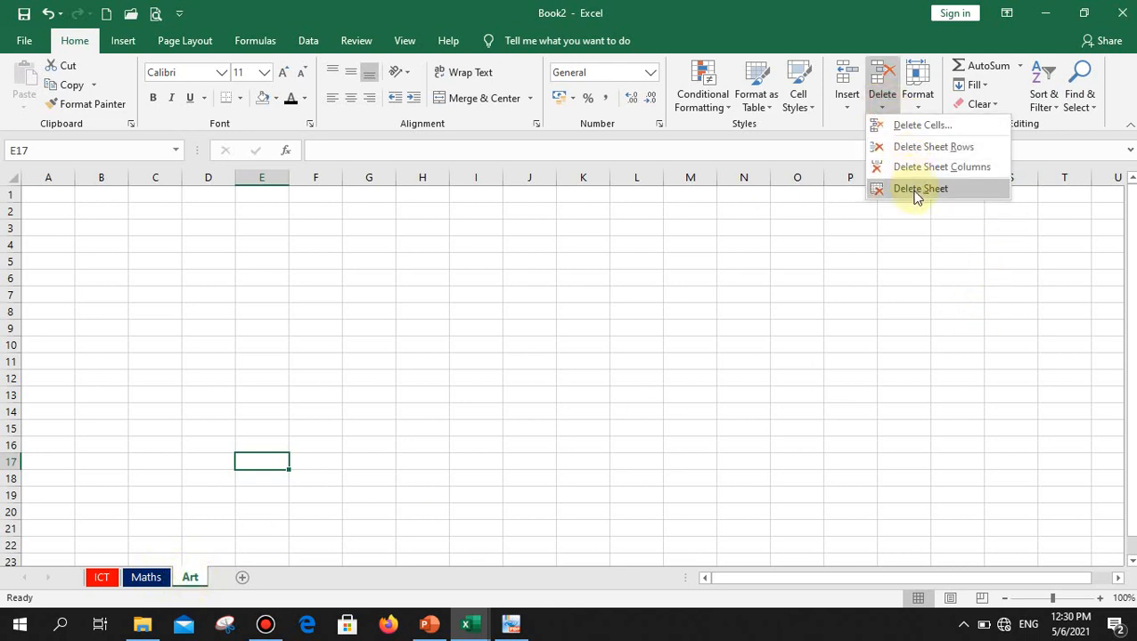
pyautogui.click(183, 578)
pyautogui.rightClick(184, 580)
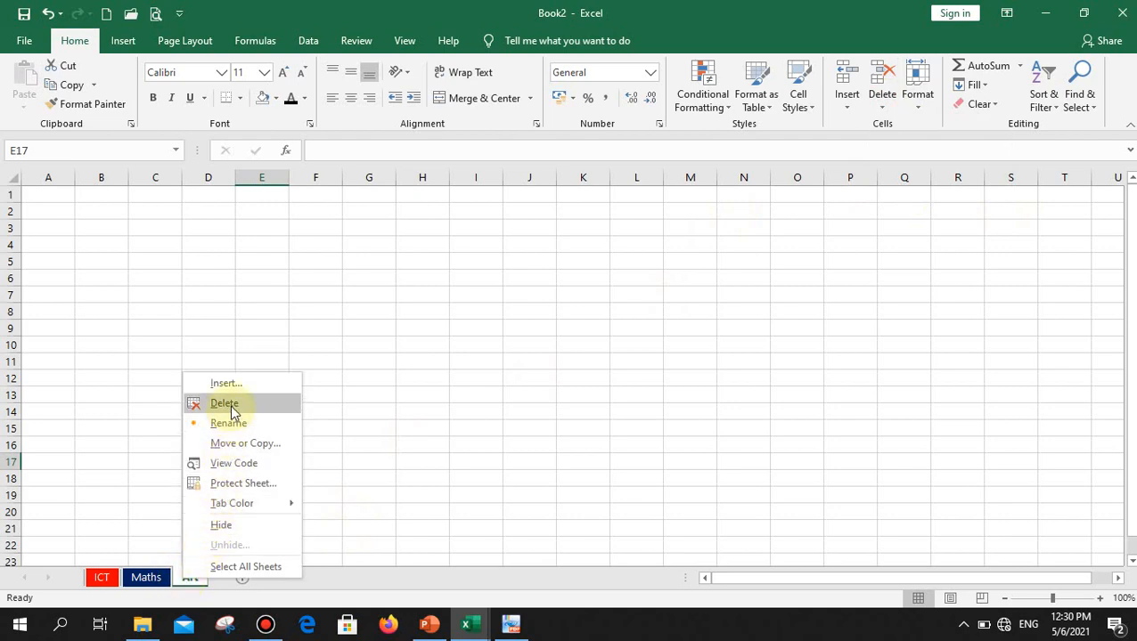
pyautogui.click(171, 333)
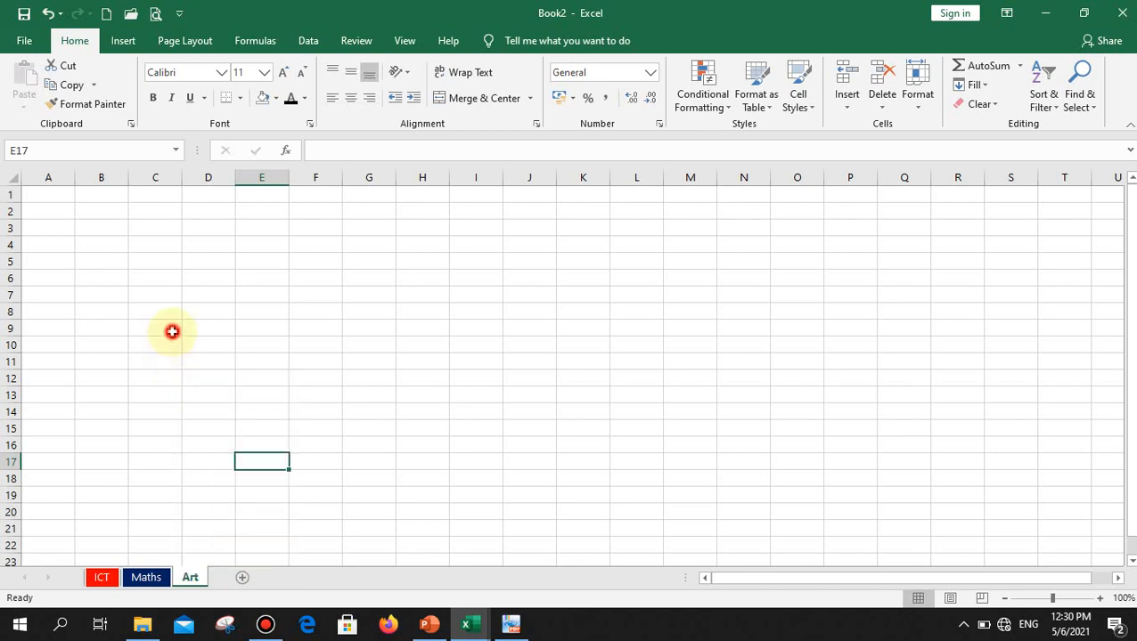
# Step: Enter the sample text sfd in cell C14 of the Art worksheet
pyautogui.click(172, 411)
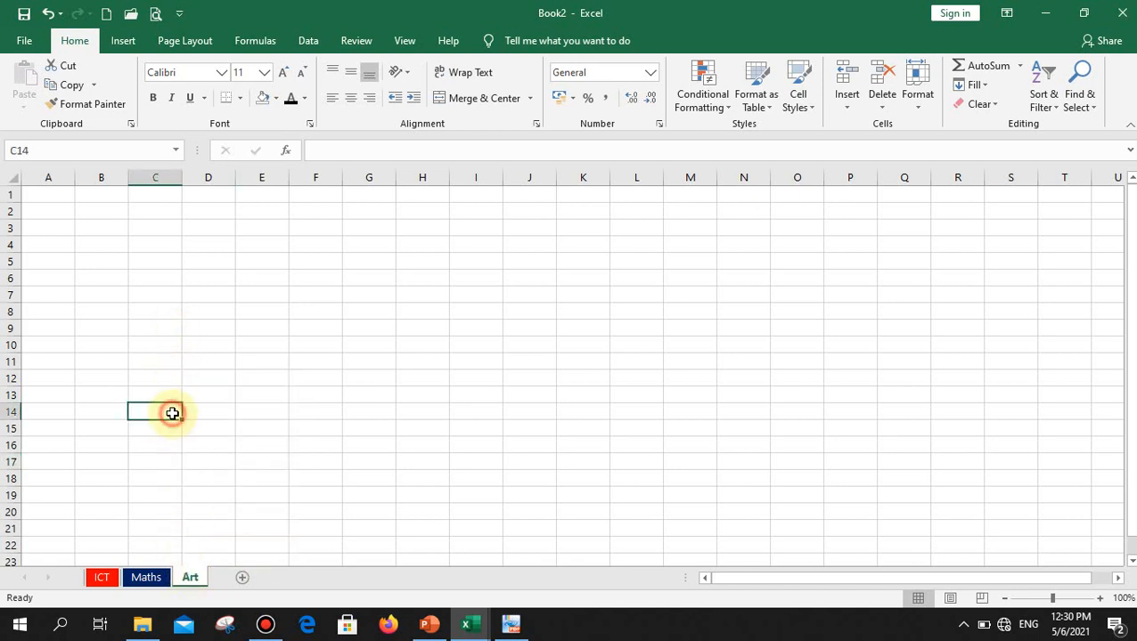
pyautogui.write('sfd')
pyautogui.click(251, 498)
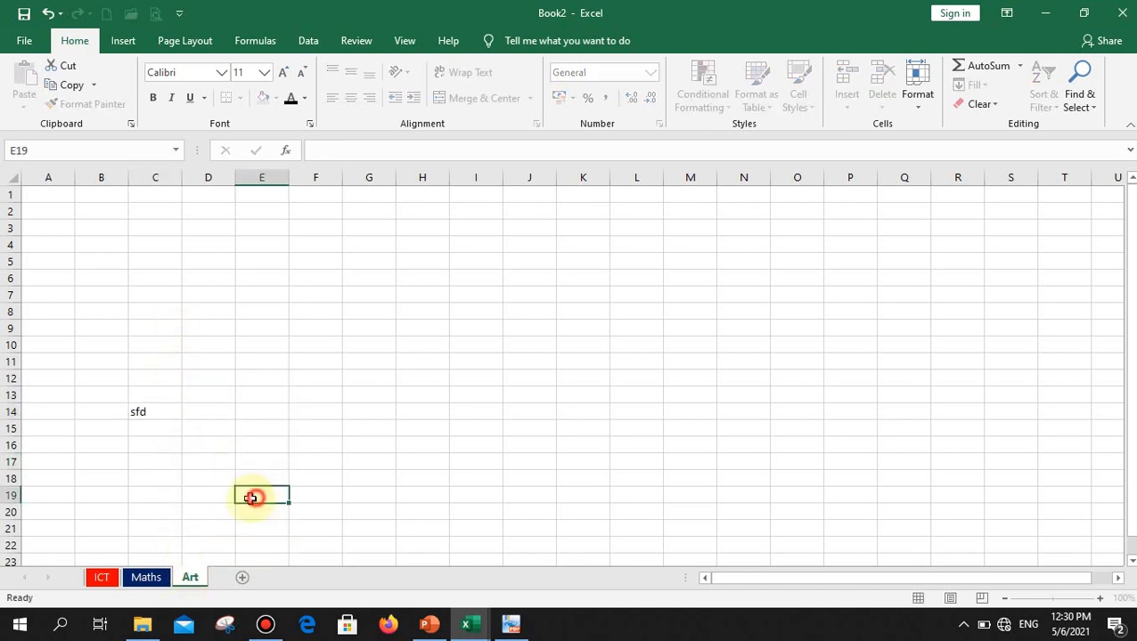
# Step: Delete the Art worksheet permanently from the workbook
pyautogui.rightClick(193, 577)
pyautogui.click(237, 401)
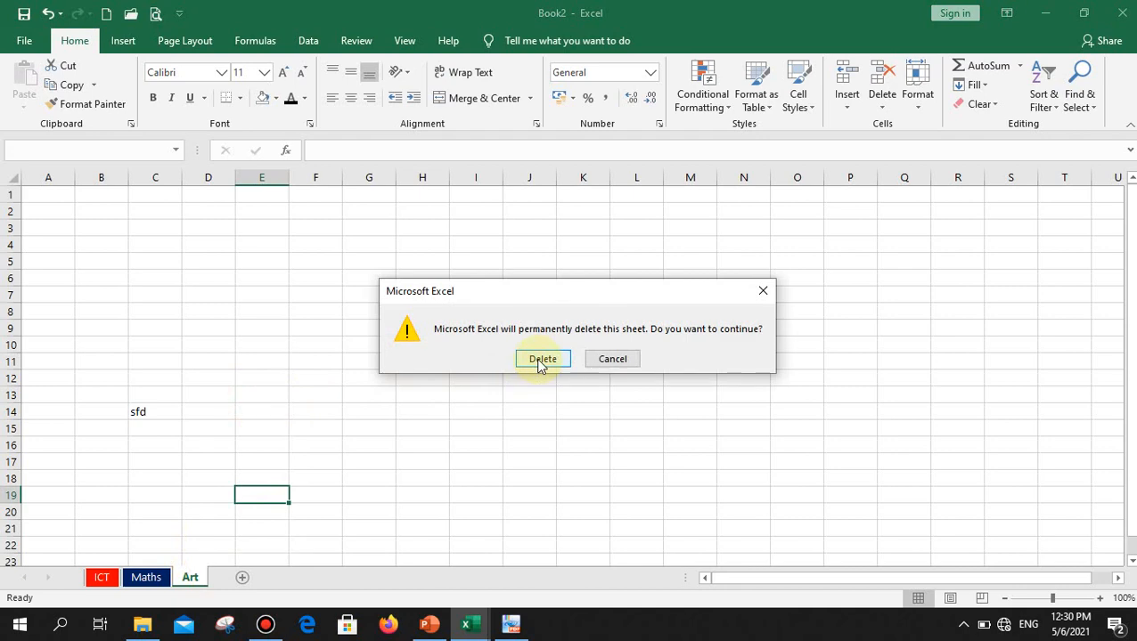
pyautogui.moveTo(499, 291); pyautogui.dragTo(425, 292)
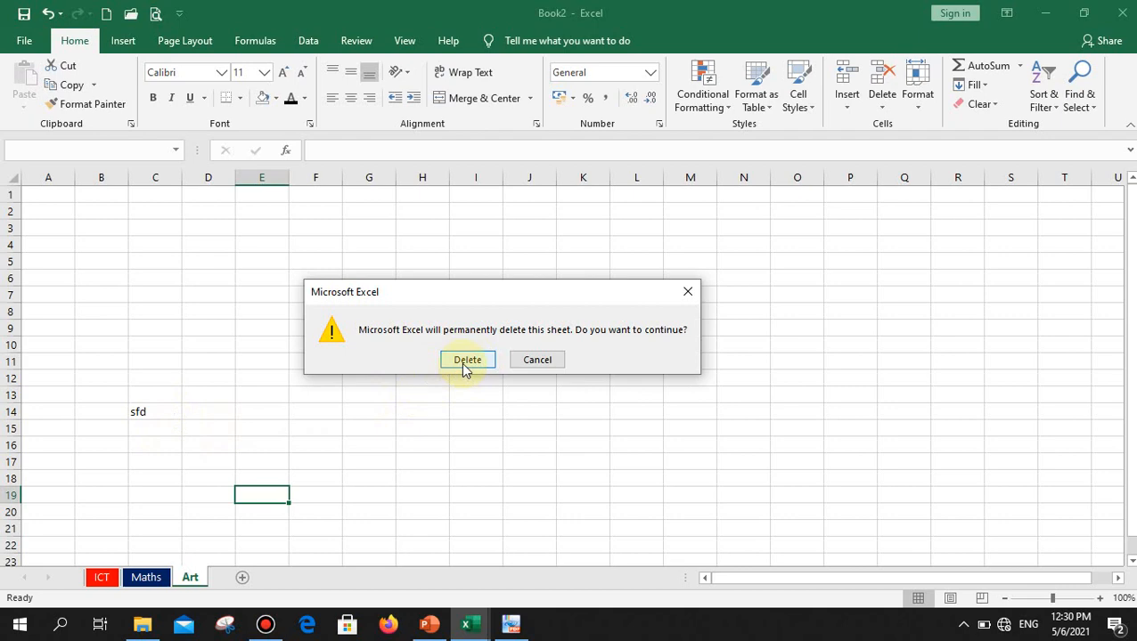
pyautogui.click(463, 365)
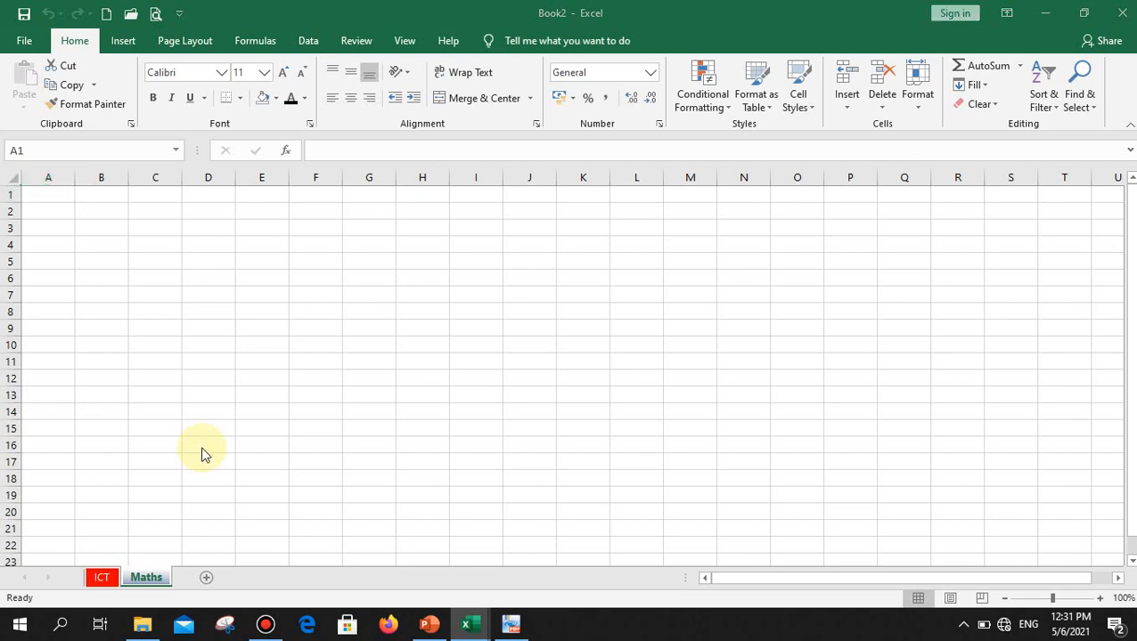
pyautogui.press('super')
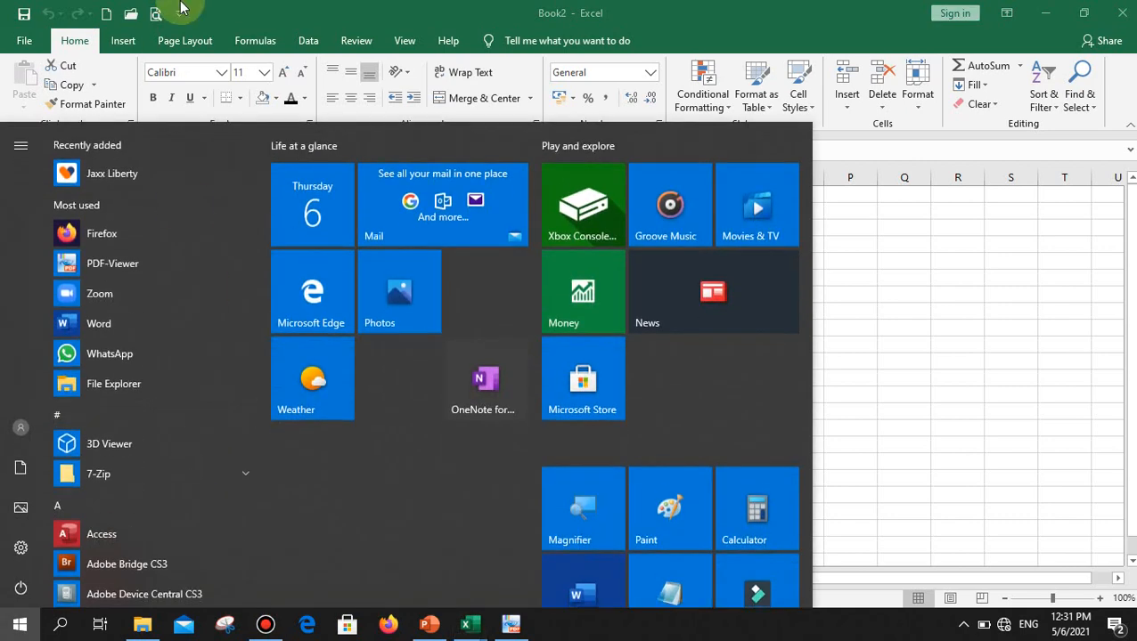
pyautogui.click(183, 8)
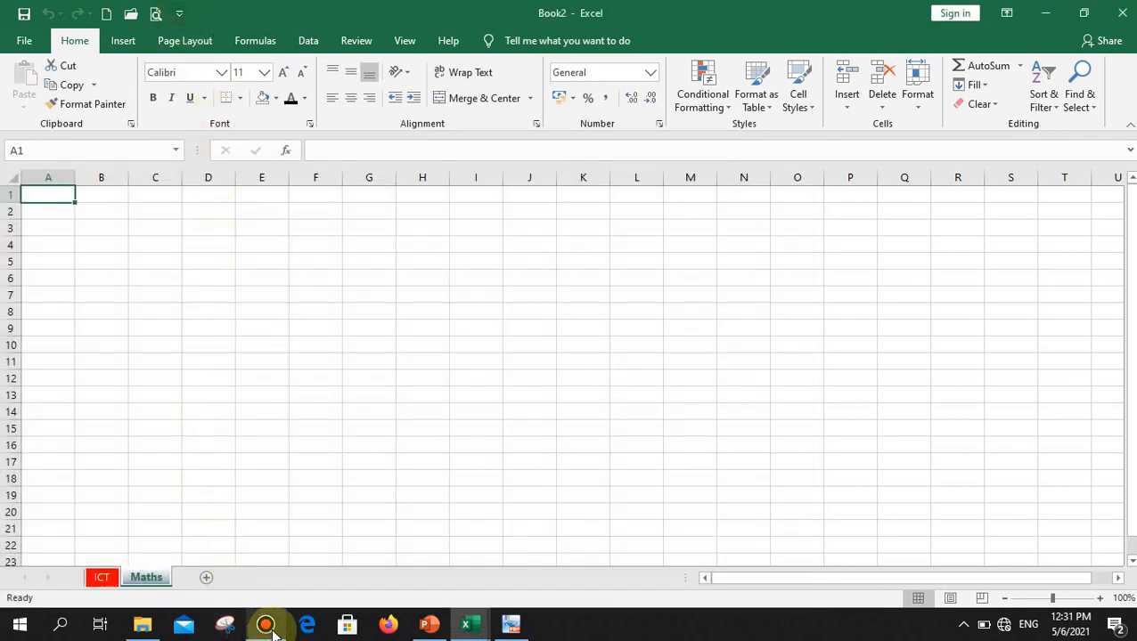
pyautogui.moveTo(273, 635)
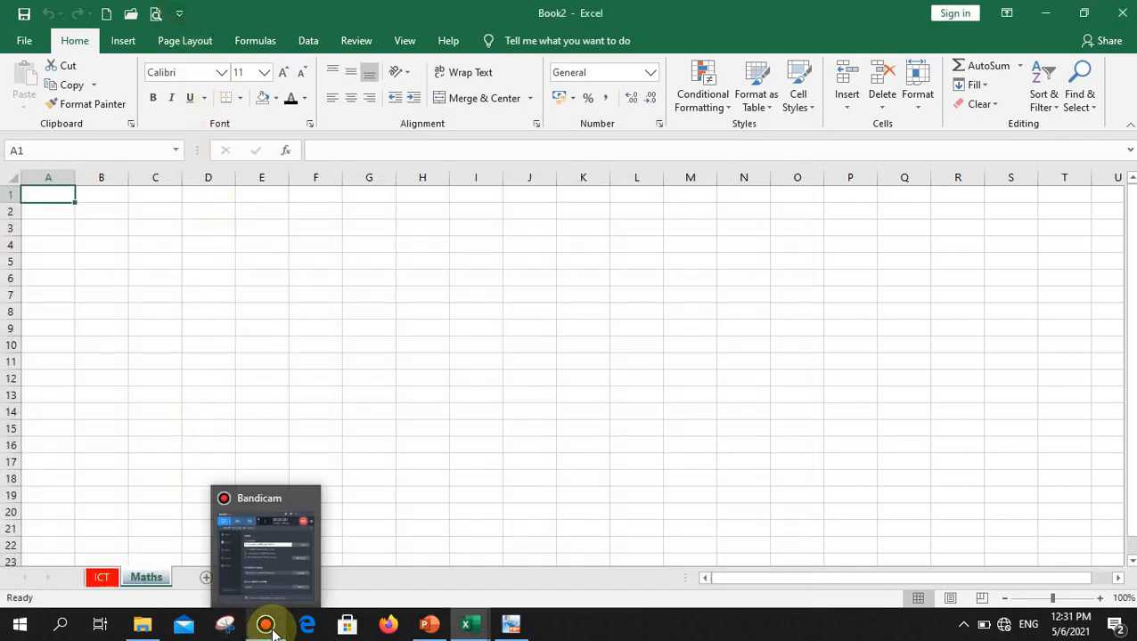